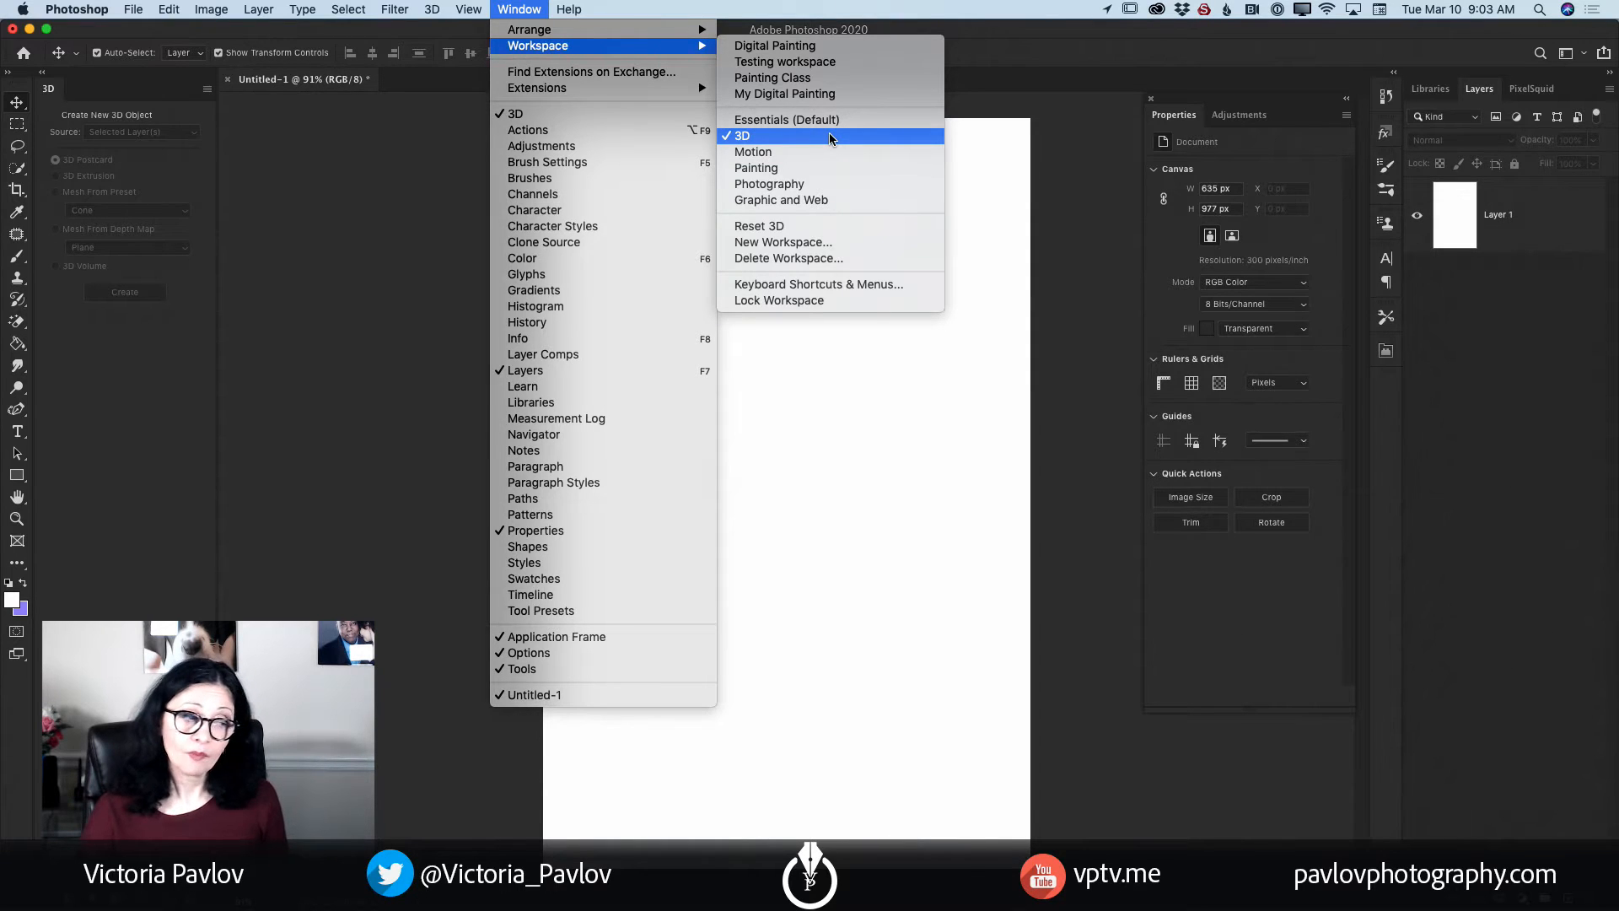
Add a new empty layer above Layer 1 and set up the Curvature Pen tool in Path mode.
{"action": "left_click", "coordinate": [1064, 246]}
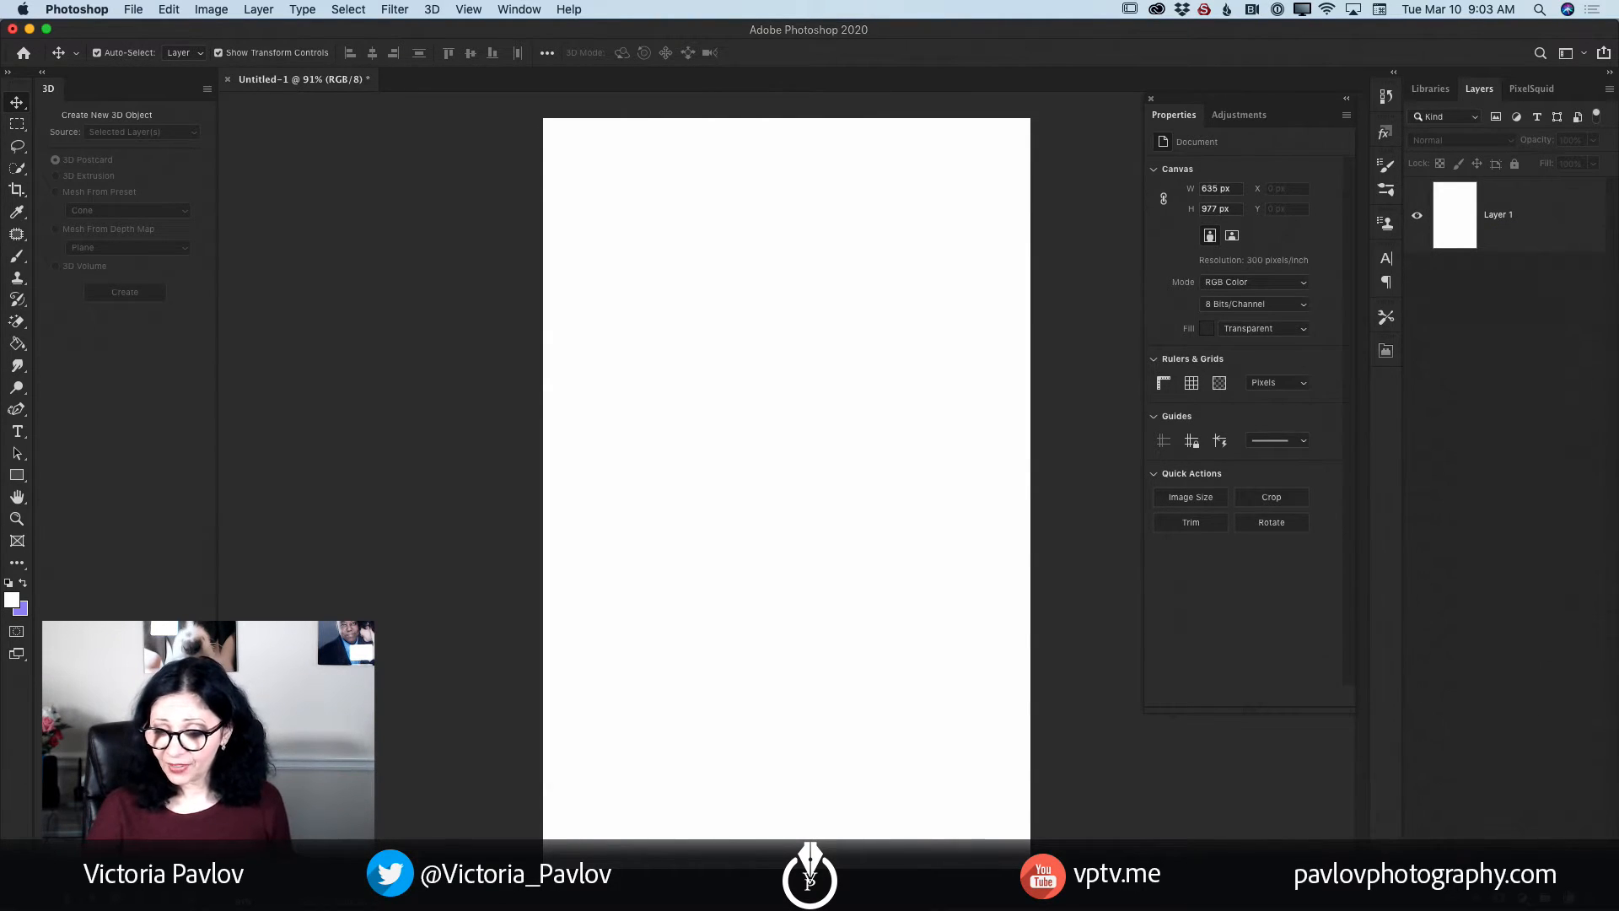
{"action": "key", "text": "super+alt+shift+n"}
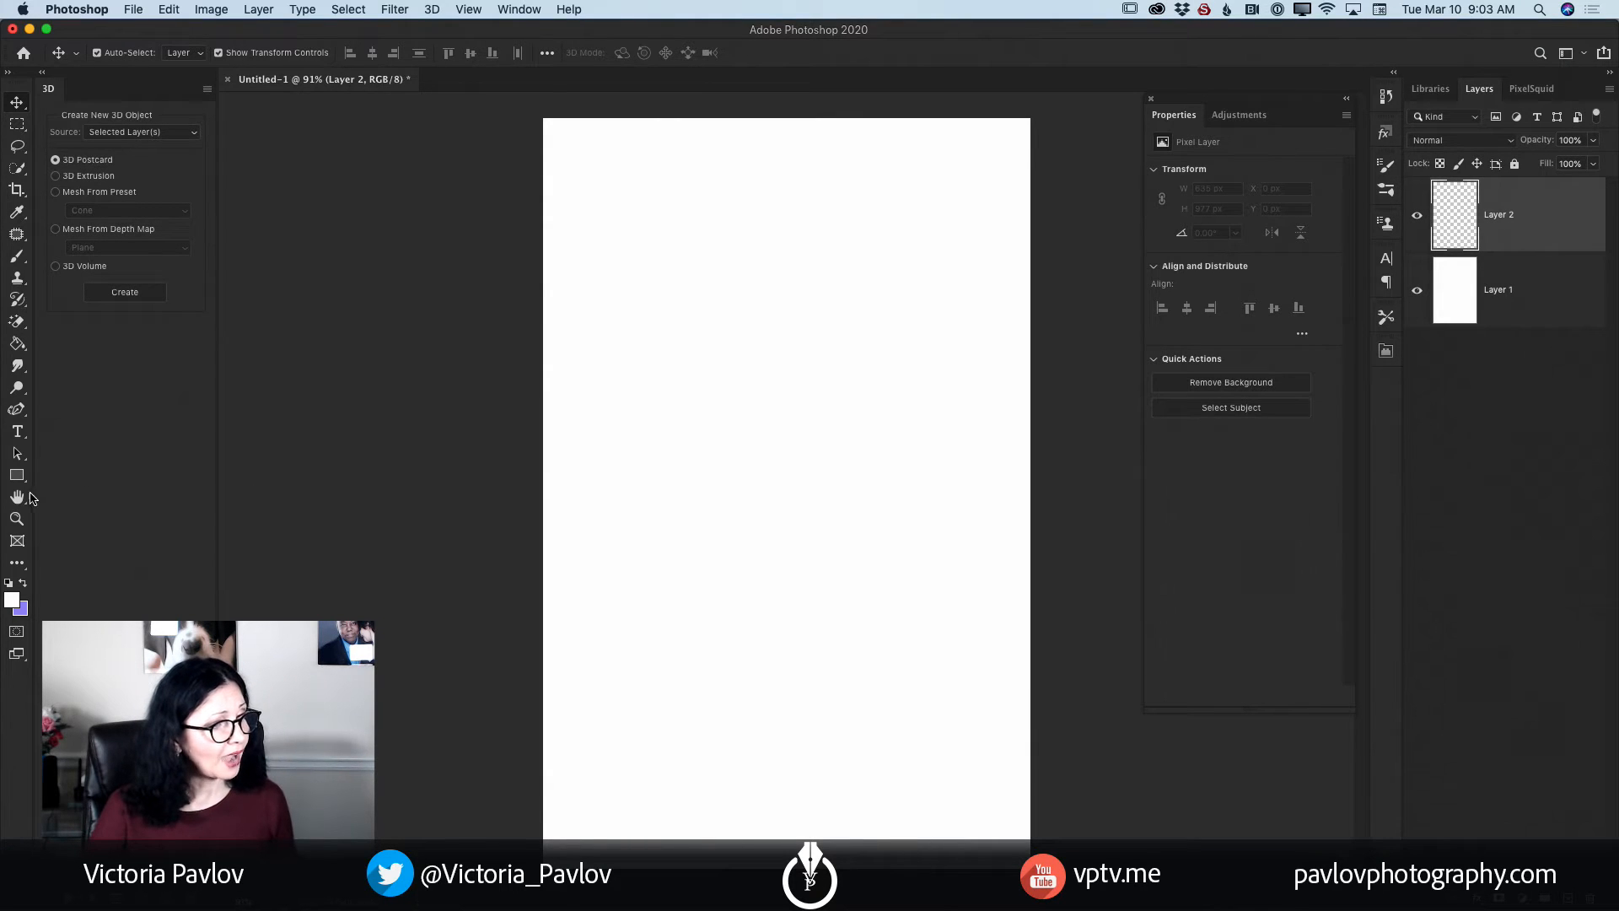
{"action": "left_click", "coordinate": [20, 413]}
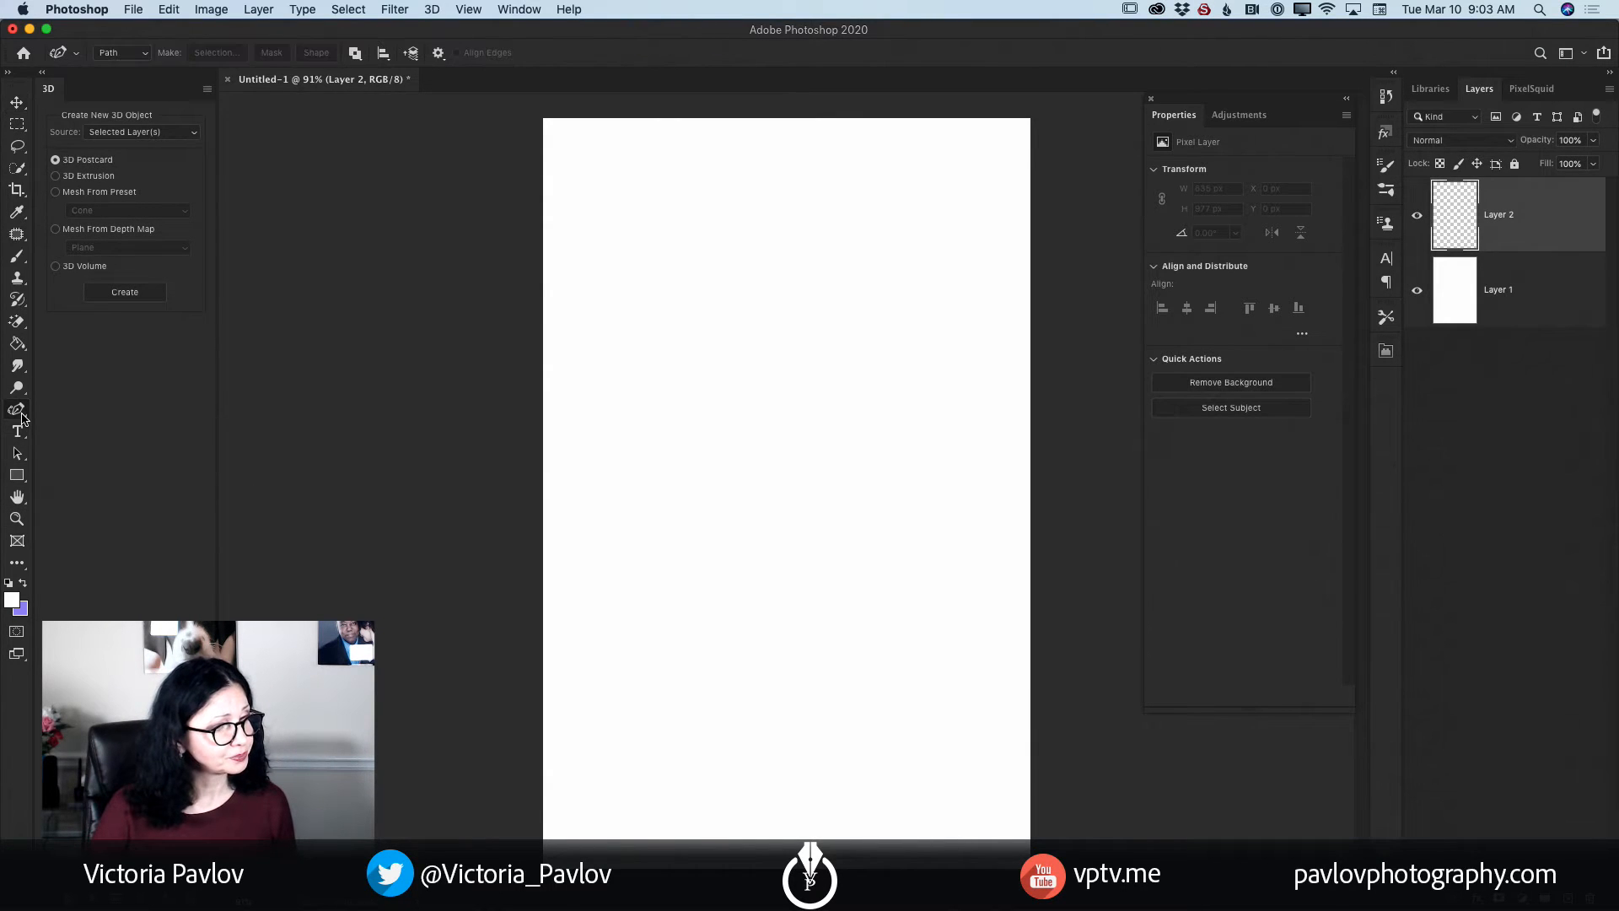
{"action": "left_click", "coordinate": [23, 415]}
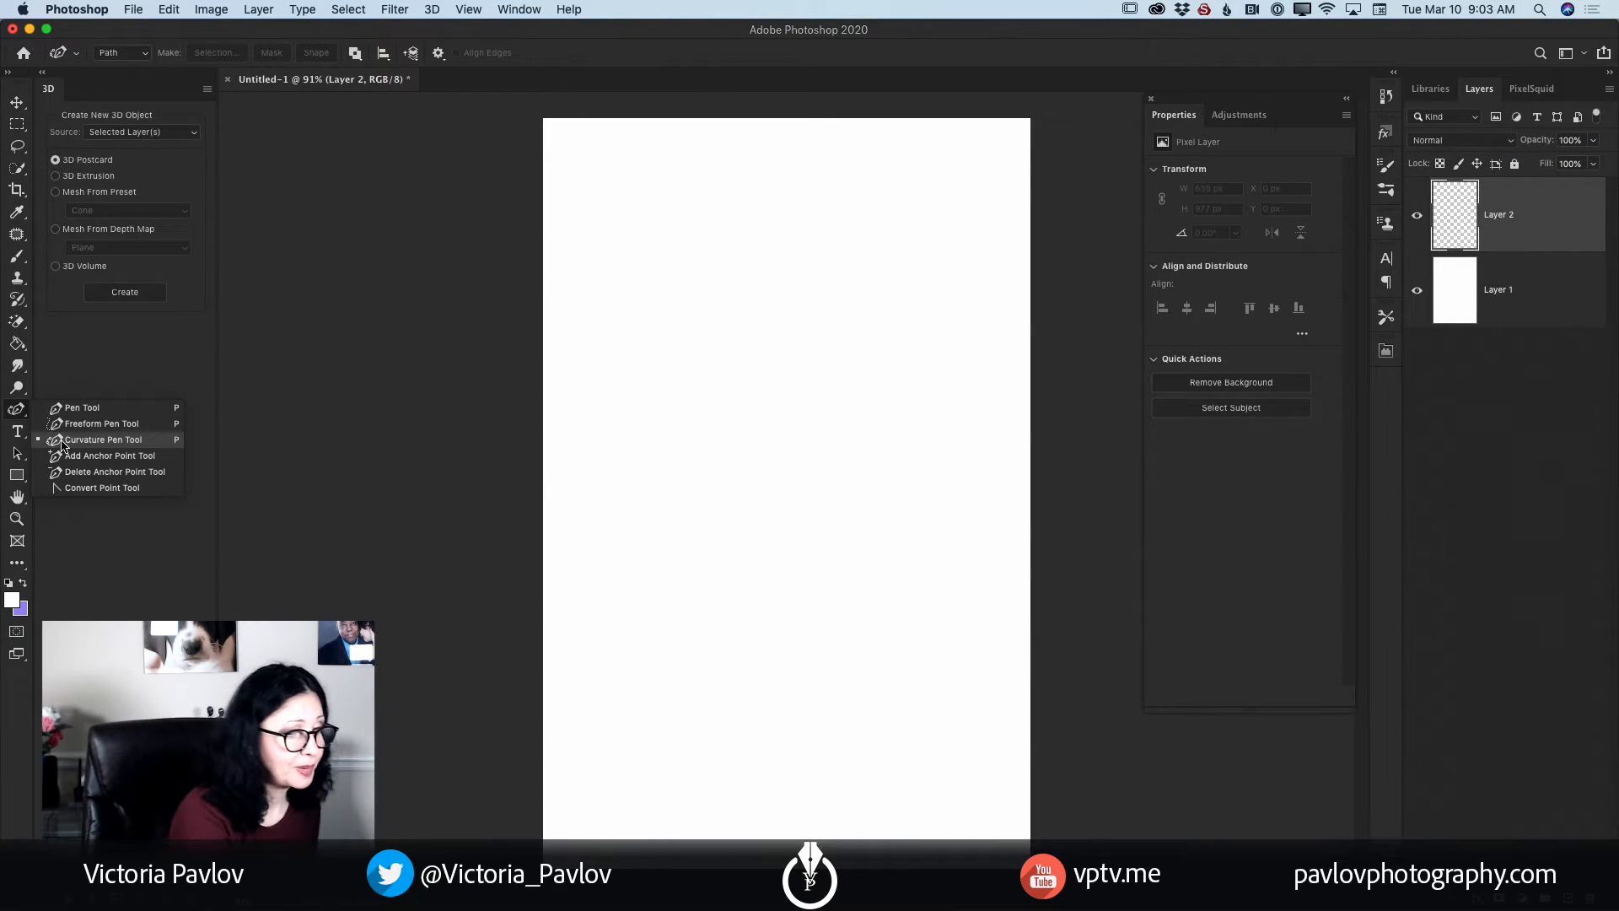
{"action": "left_click", "coordinate": [125, 442]}
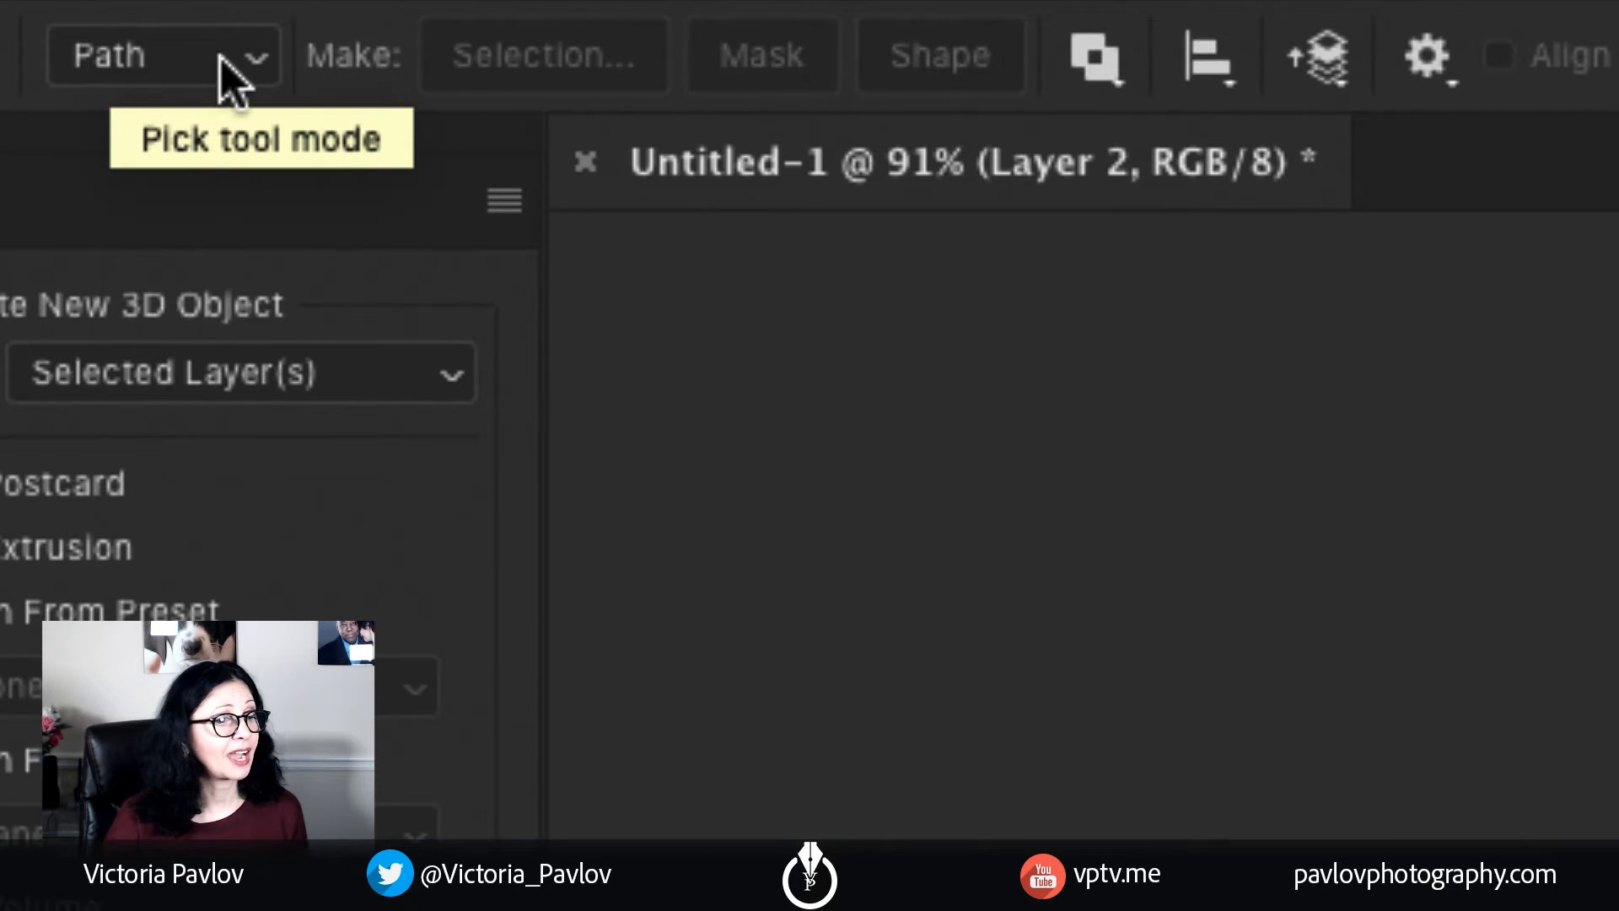
{"action": "left_click", "coordinate": [260, 61]}
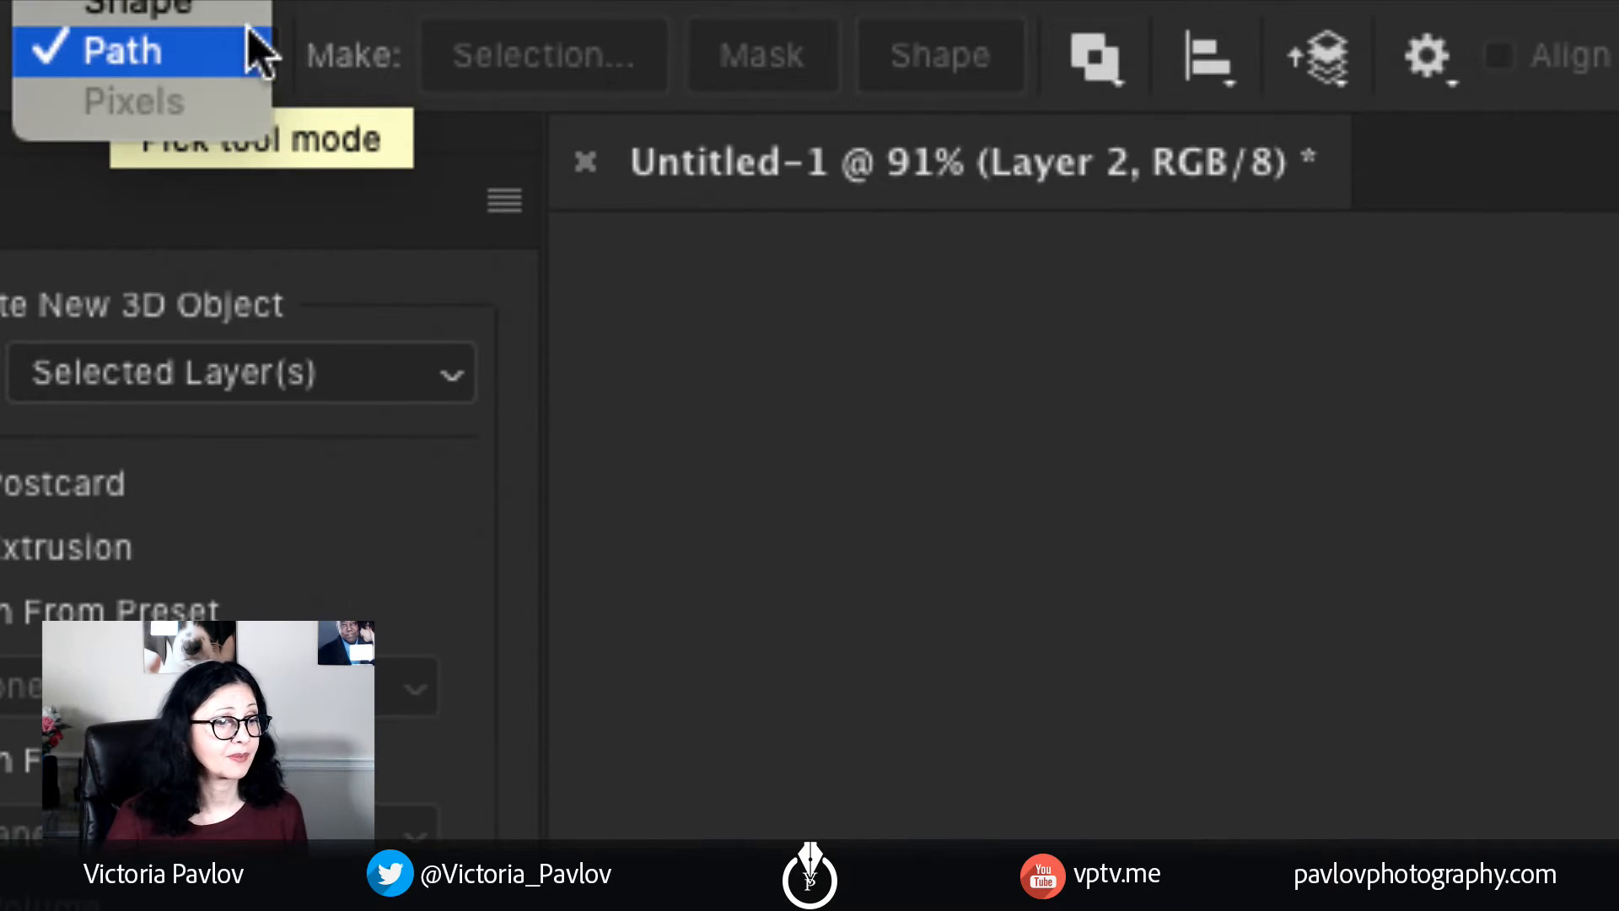
{"action": "left_click", "coordinate": [188, 62]}
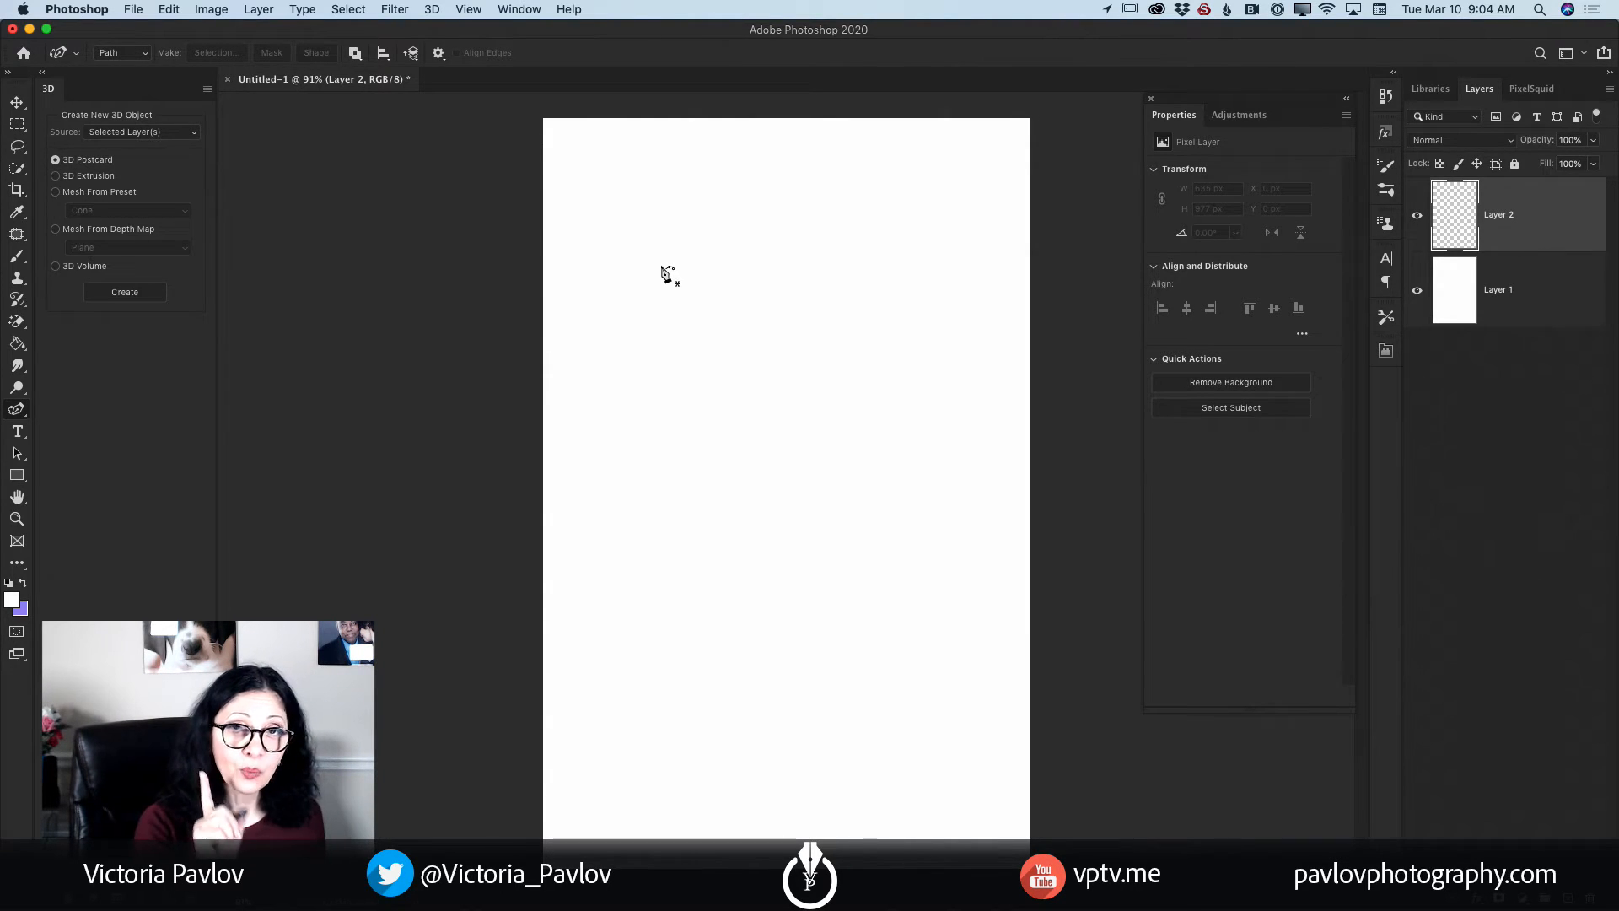
Draw the profile's outer edge as a small curved rim at the upper left, leading into a straight stem line about 490 px long.
{"action": "left_click", "coordinate": [678, 227]}
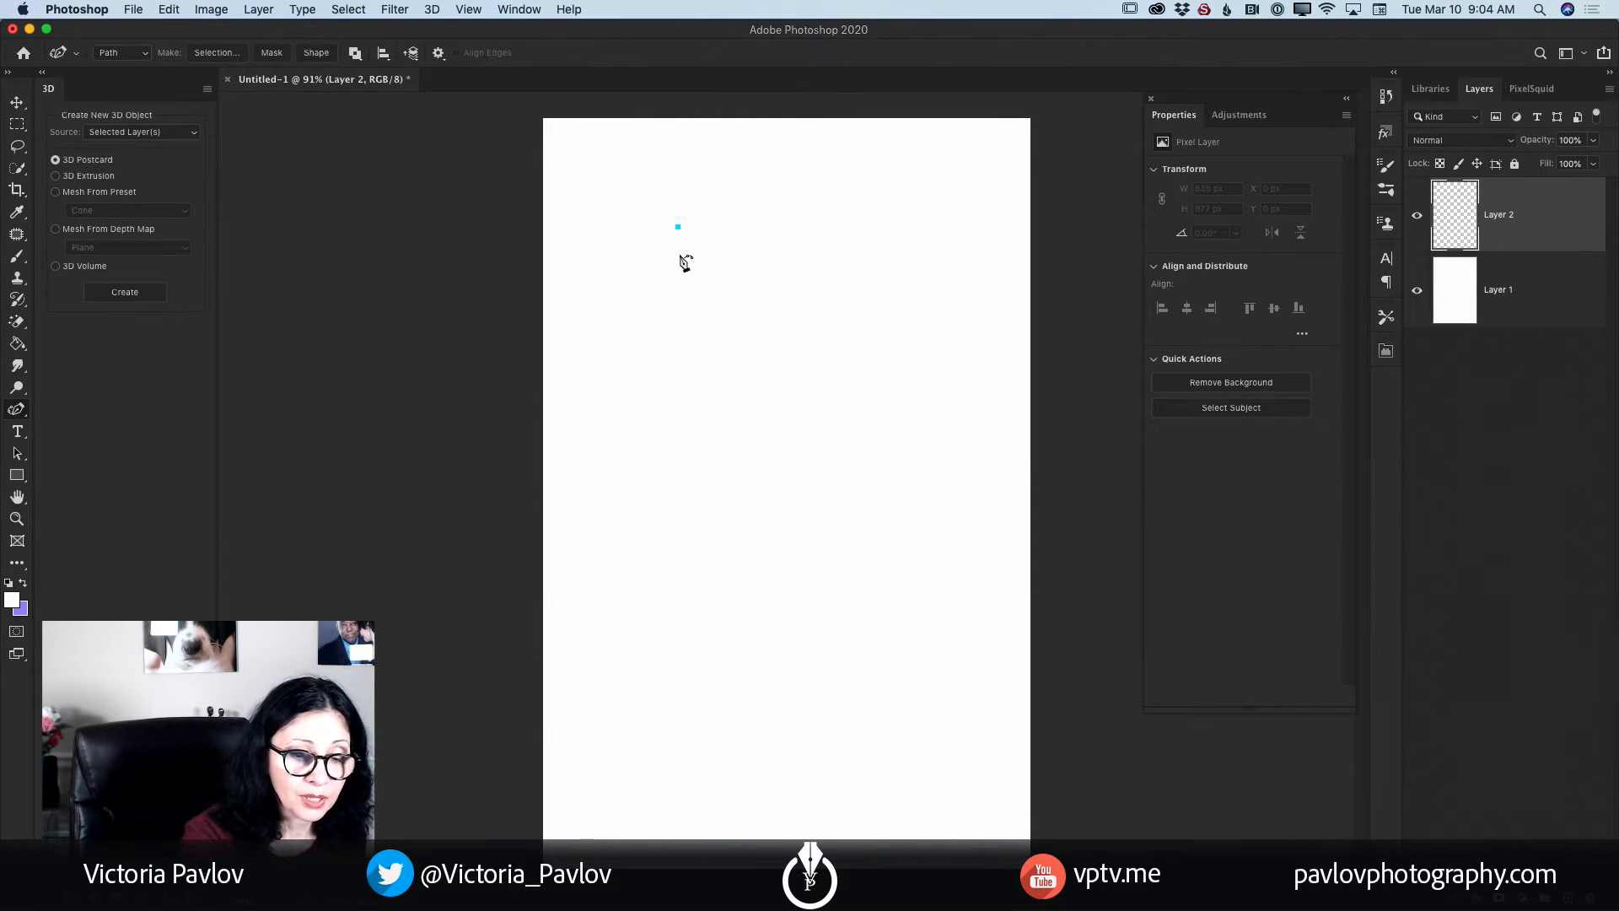
{"action": "left_click", "coordinate": [678, 249]}
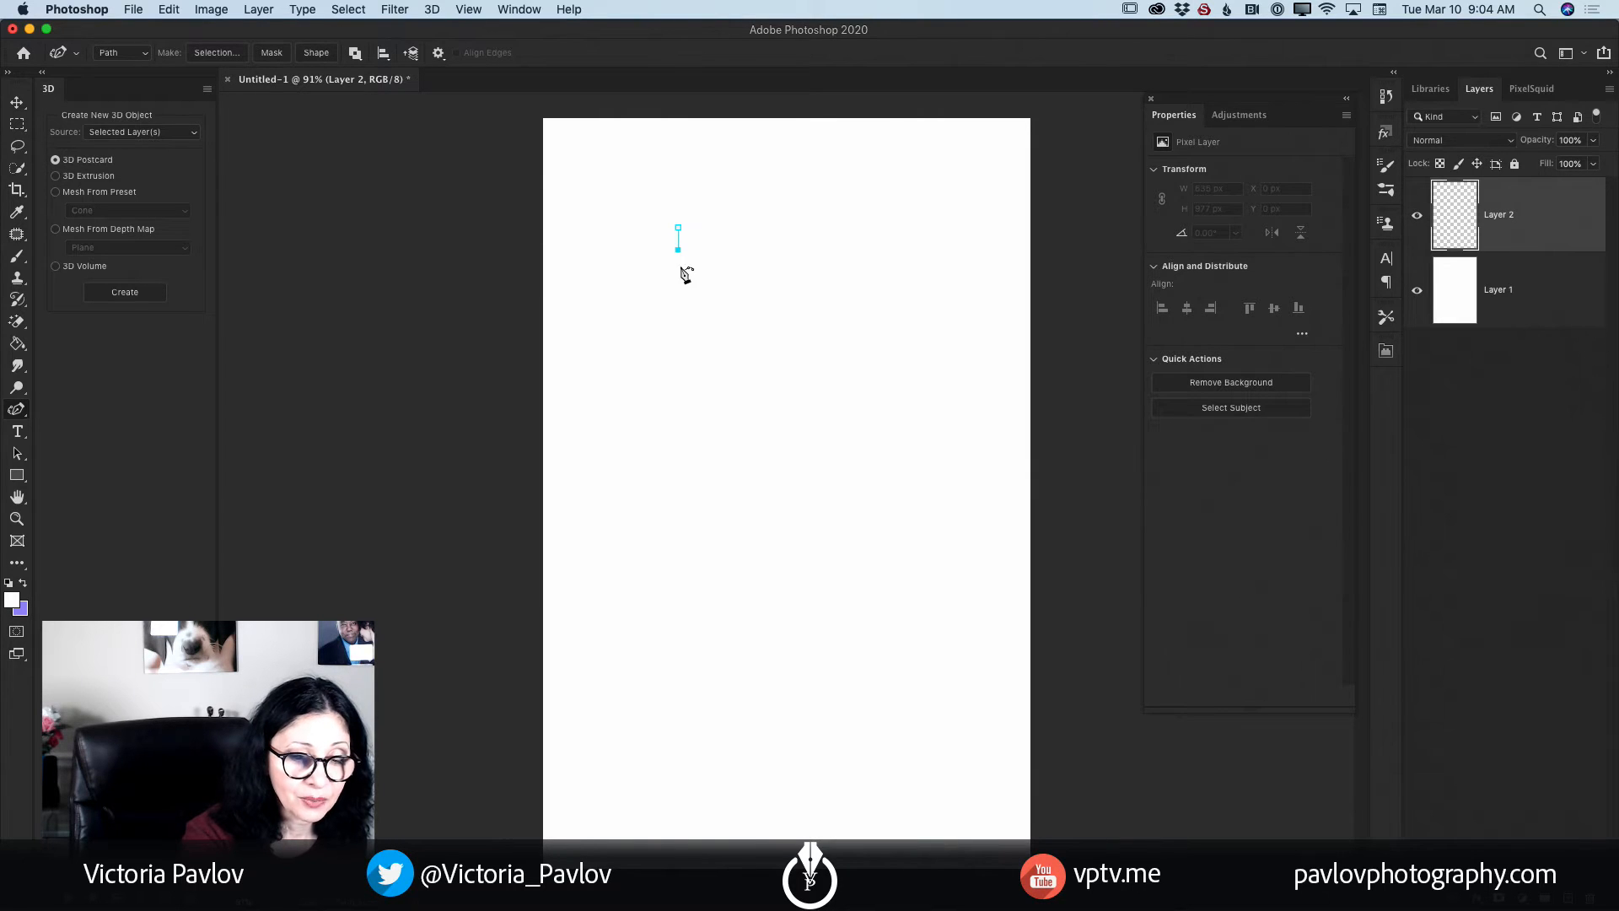
{"action": "left_click", "coordinate": [686, 272]}
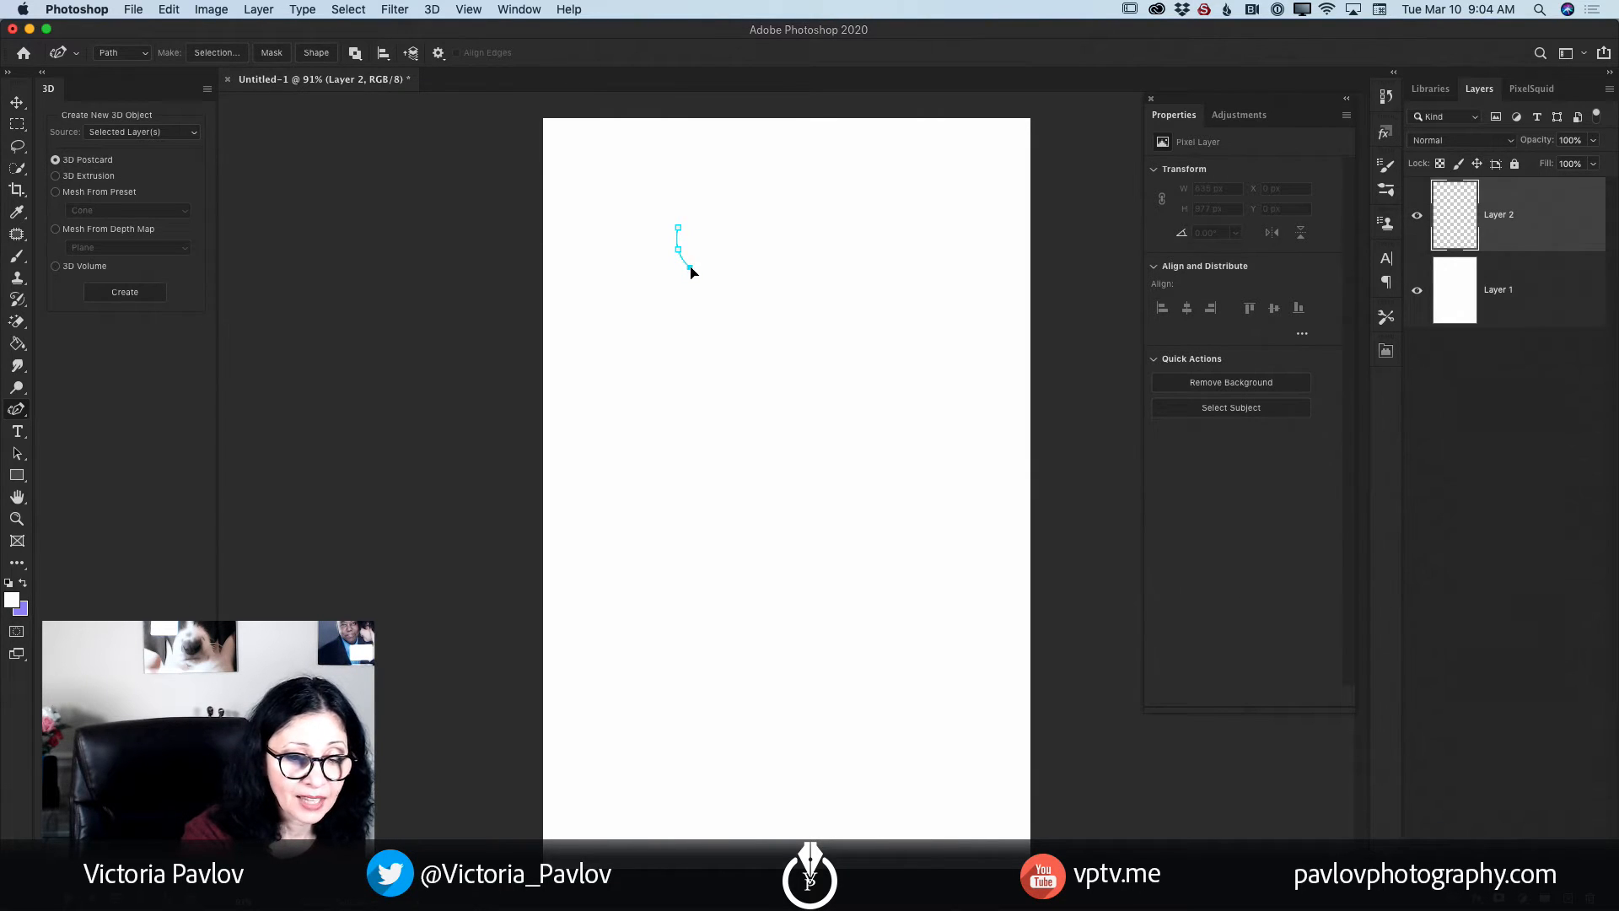
{"action": "left_click", "coordinate": [705, 276]}
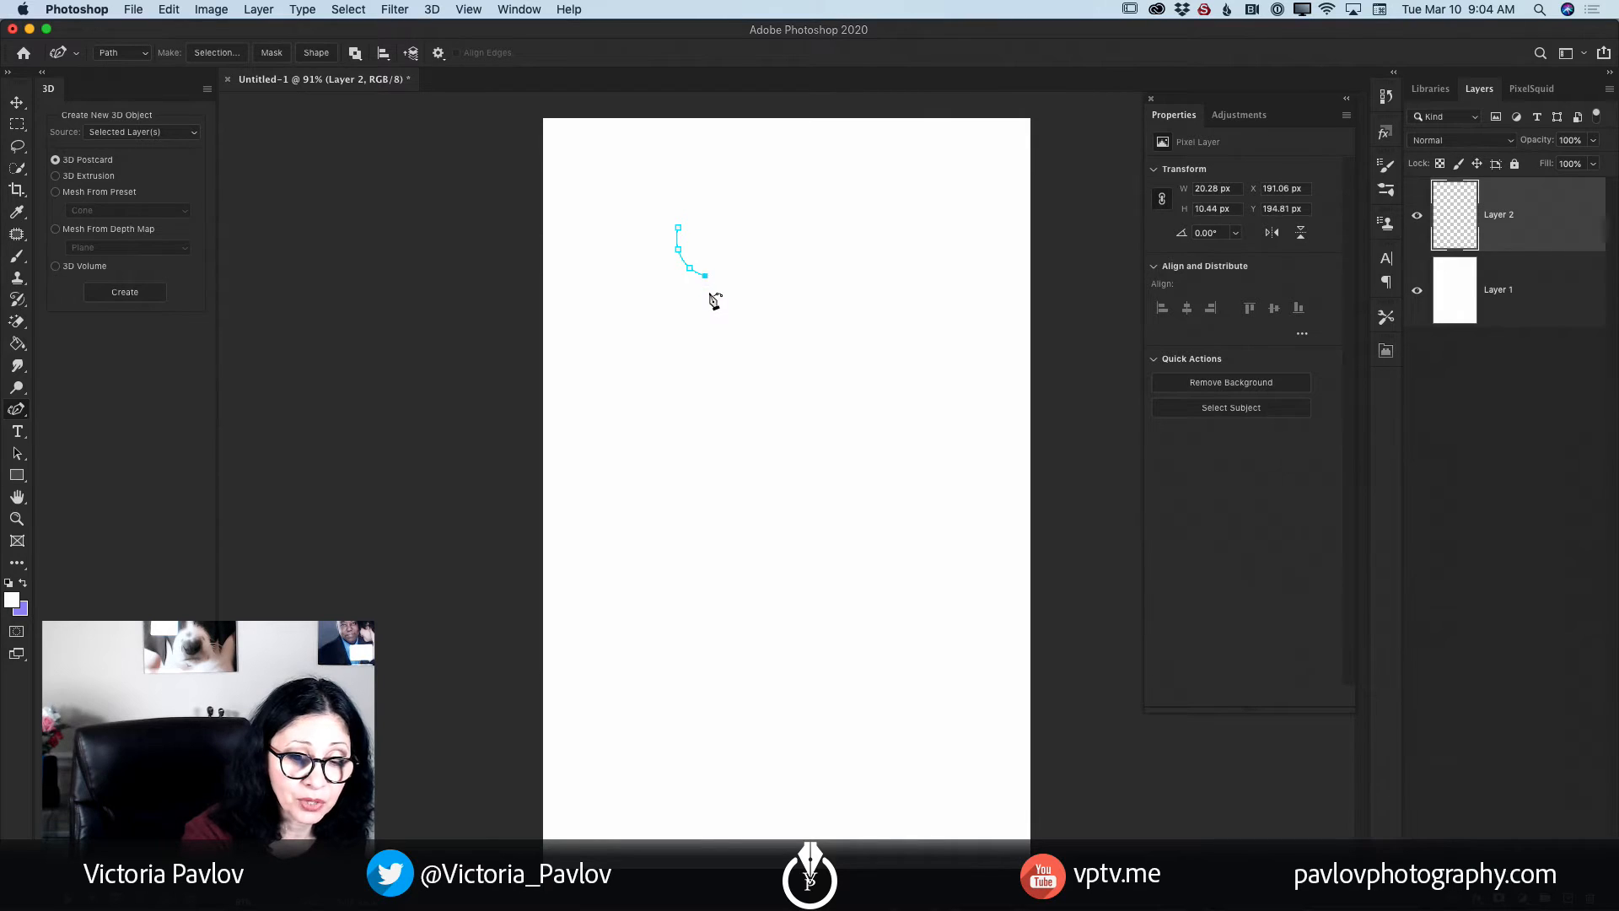
{"action": "left_click", "coordinate": [723, 633]}
{"action": "left_click_drag", "start_coordinate": [723, 632], "coordinate": [715, 649], "text": "super"}
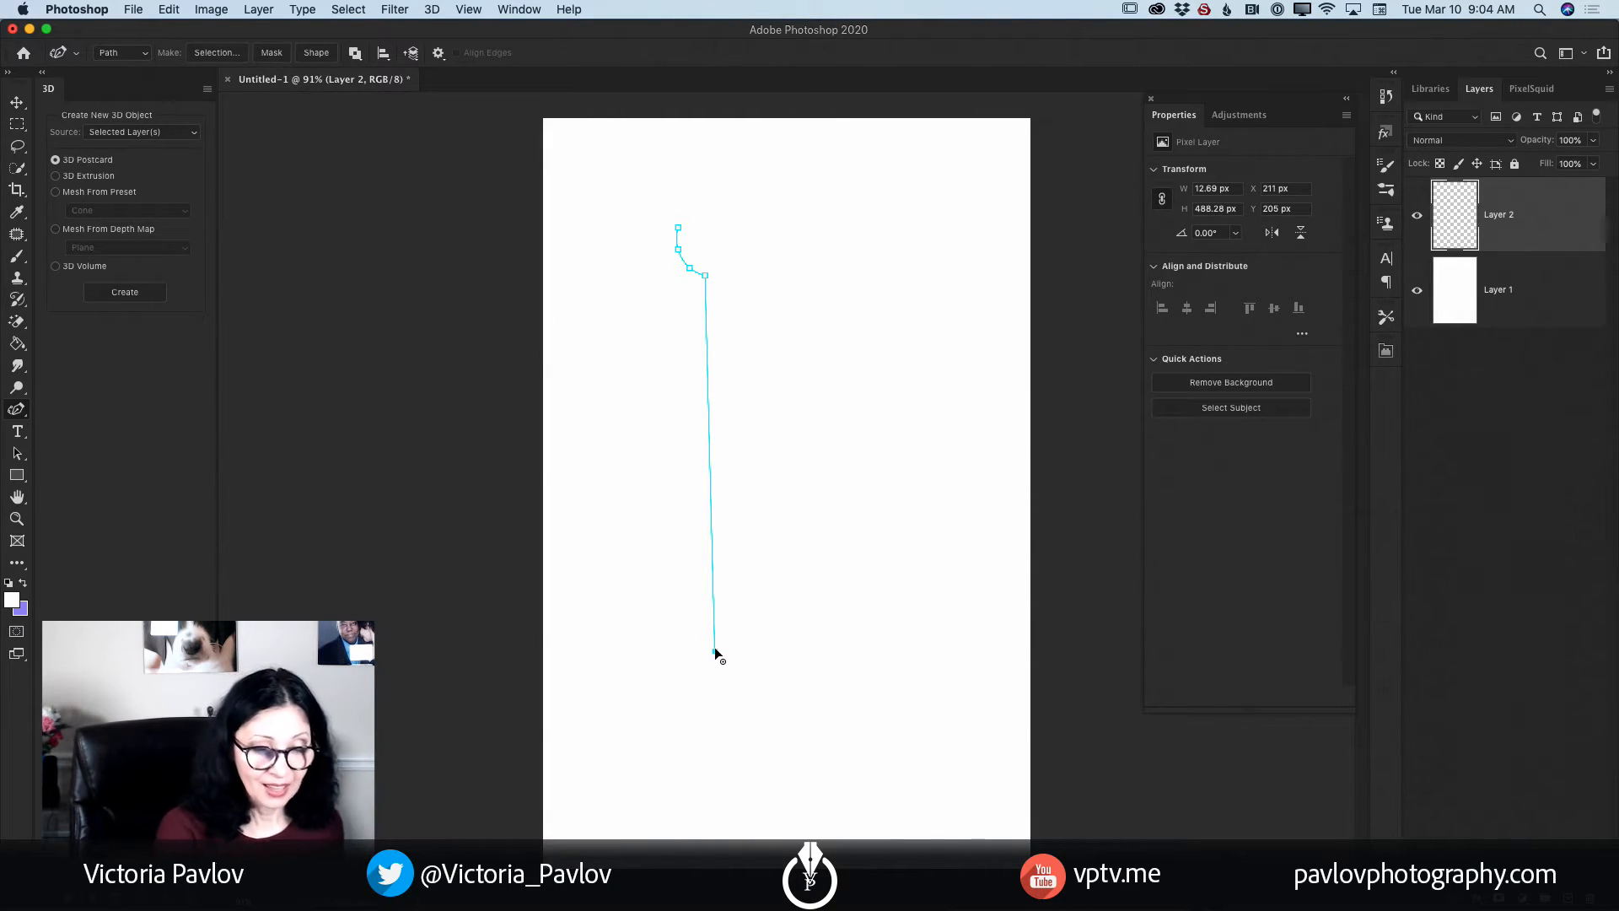
{"action": "left_click_drag", "start_coordinate": [715, 652], "coordinate": [709, 657]}
Continue the path from the stem's lower end outward to the left as a stepped base outline ending in a short vertical edge.
{"action": "left_click", "coordinate": [702, 659]}
{"action": "left_click", "coordinate": [689, 665]}
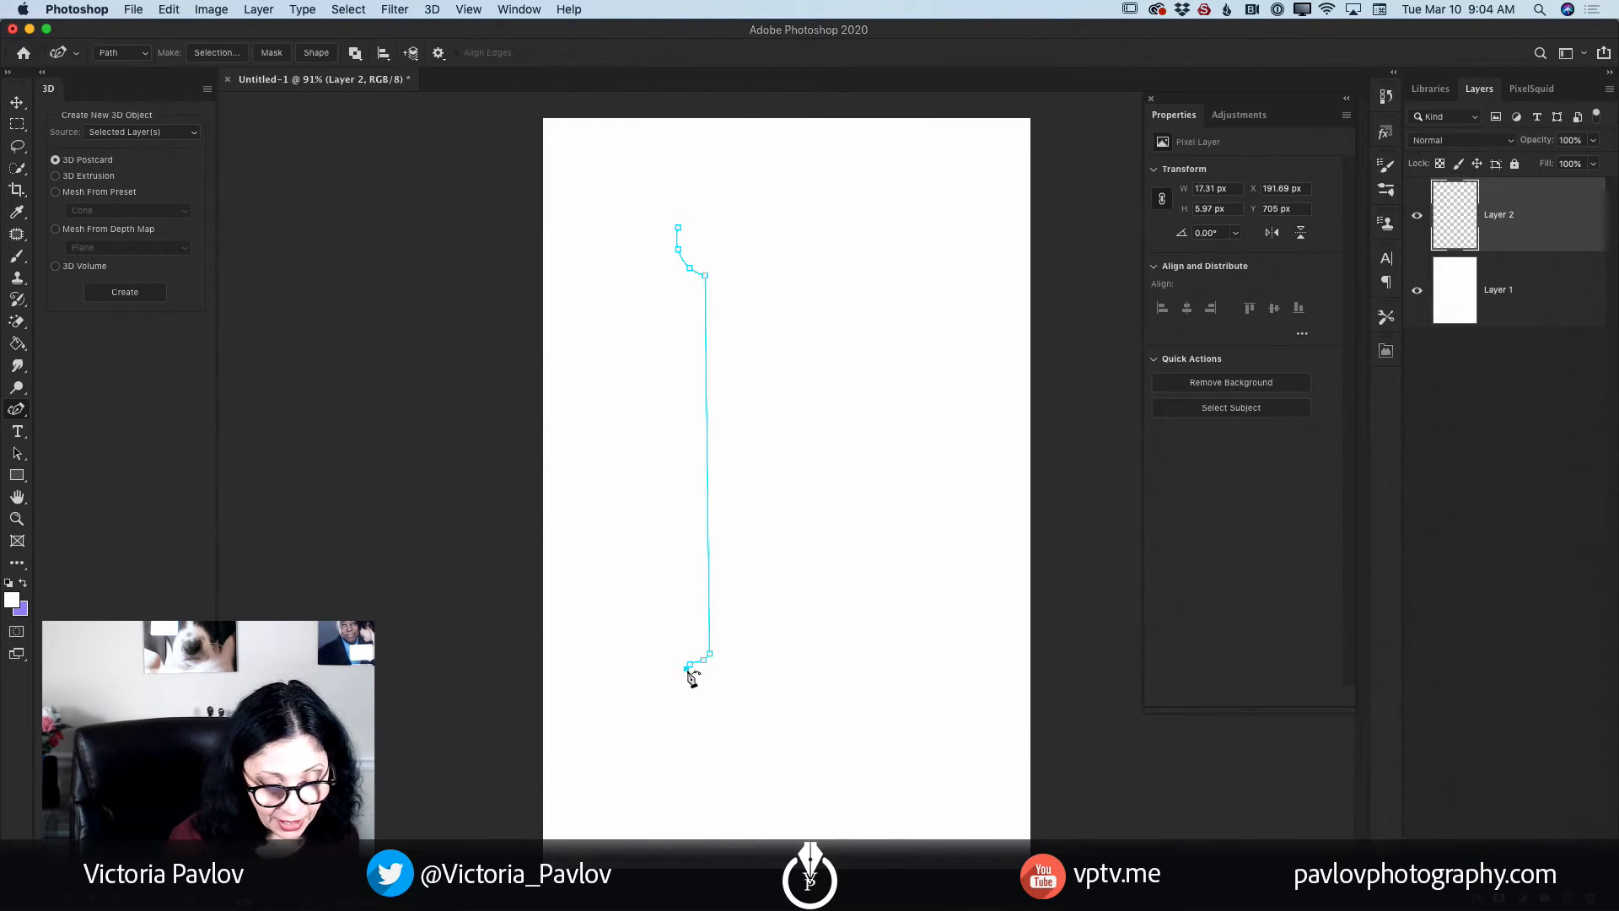
{"action": "left_click", "coordinate": [687, 673]}
{"action": "left_click", "coordinate": [681, 679]}
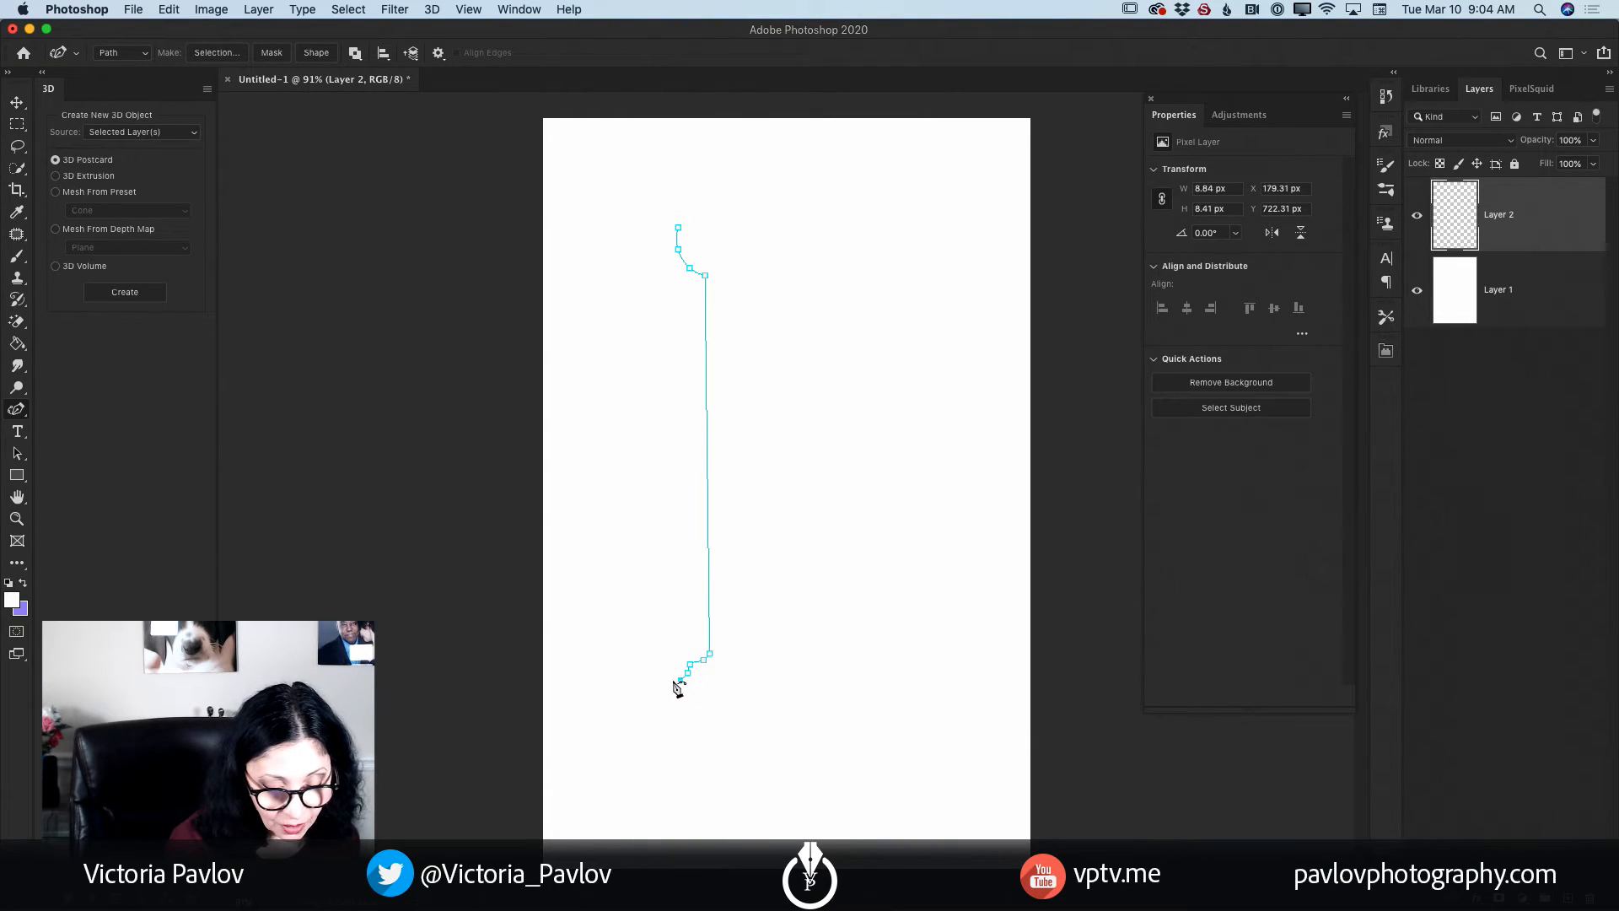
{"action": "left_click", "coordinate": [661, 680]}
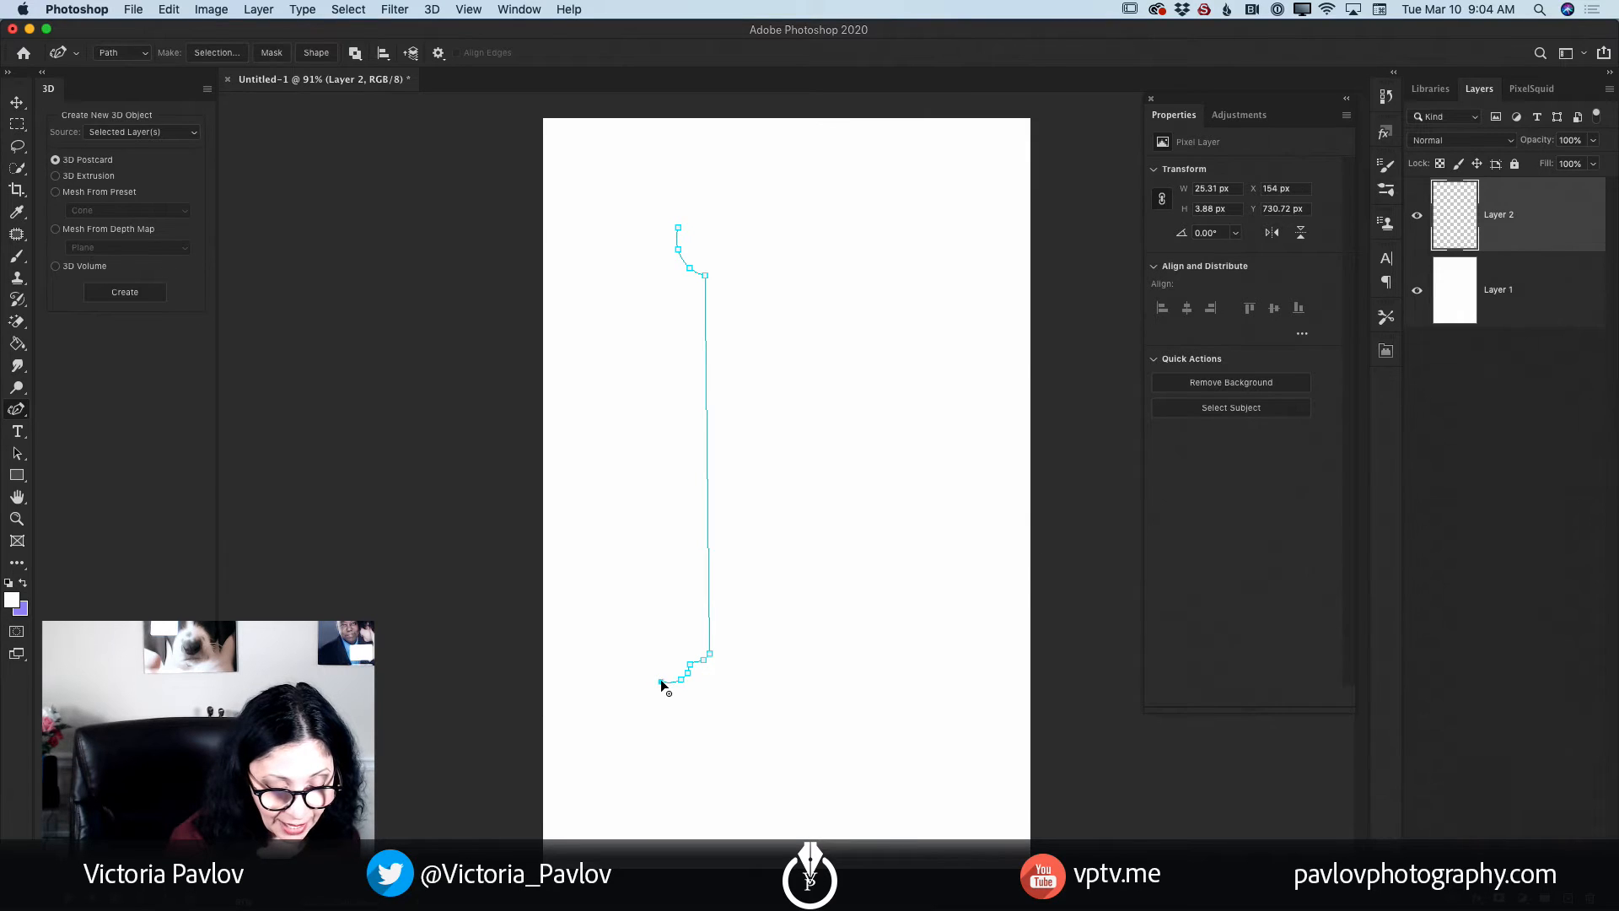
{"action": "left_click", "coordinate": [661, 689]}
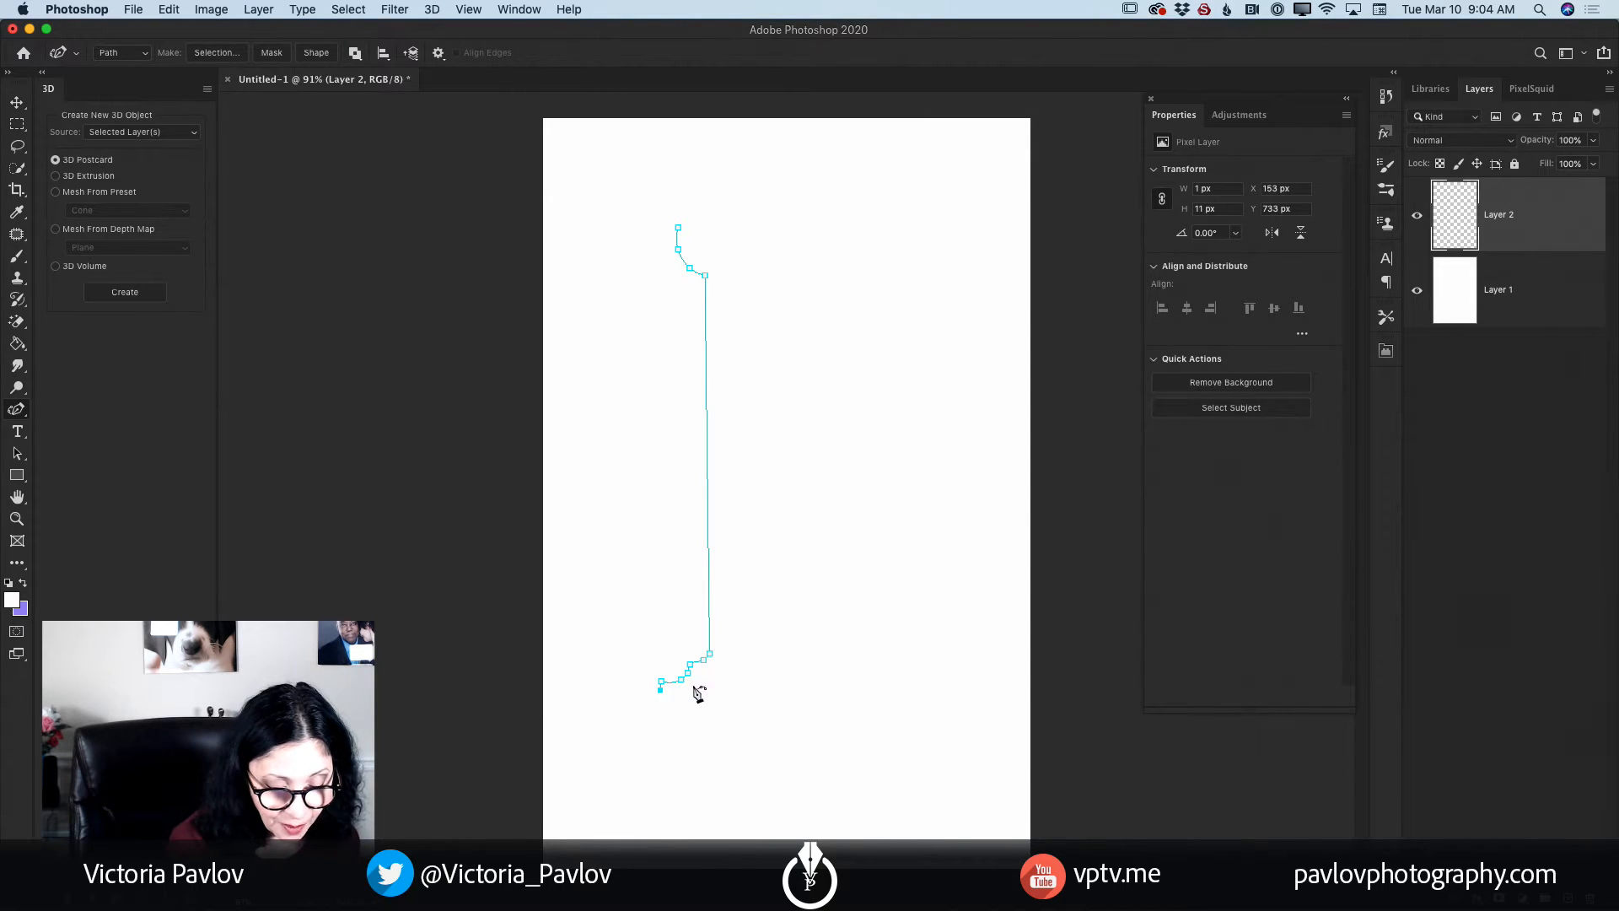
Add the base's flat bottom edge and a straight inner edge about 550 px long running up to rim level.
{"action": "left_click", "coordinate": [727, 694]}
{"action": "left_click_drag", "start_coordinate": [728, 696], "coordinate": [733, 689]}
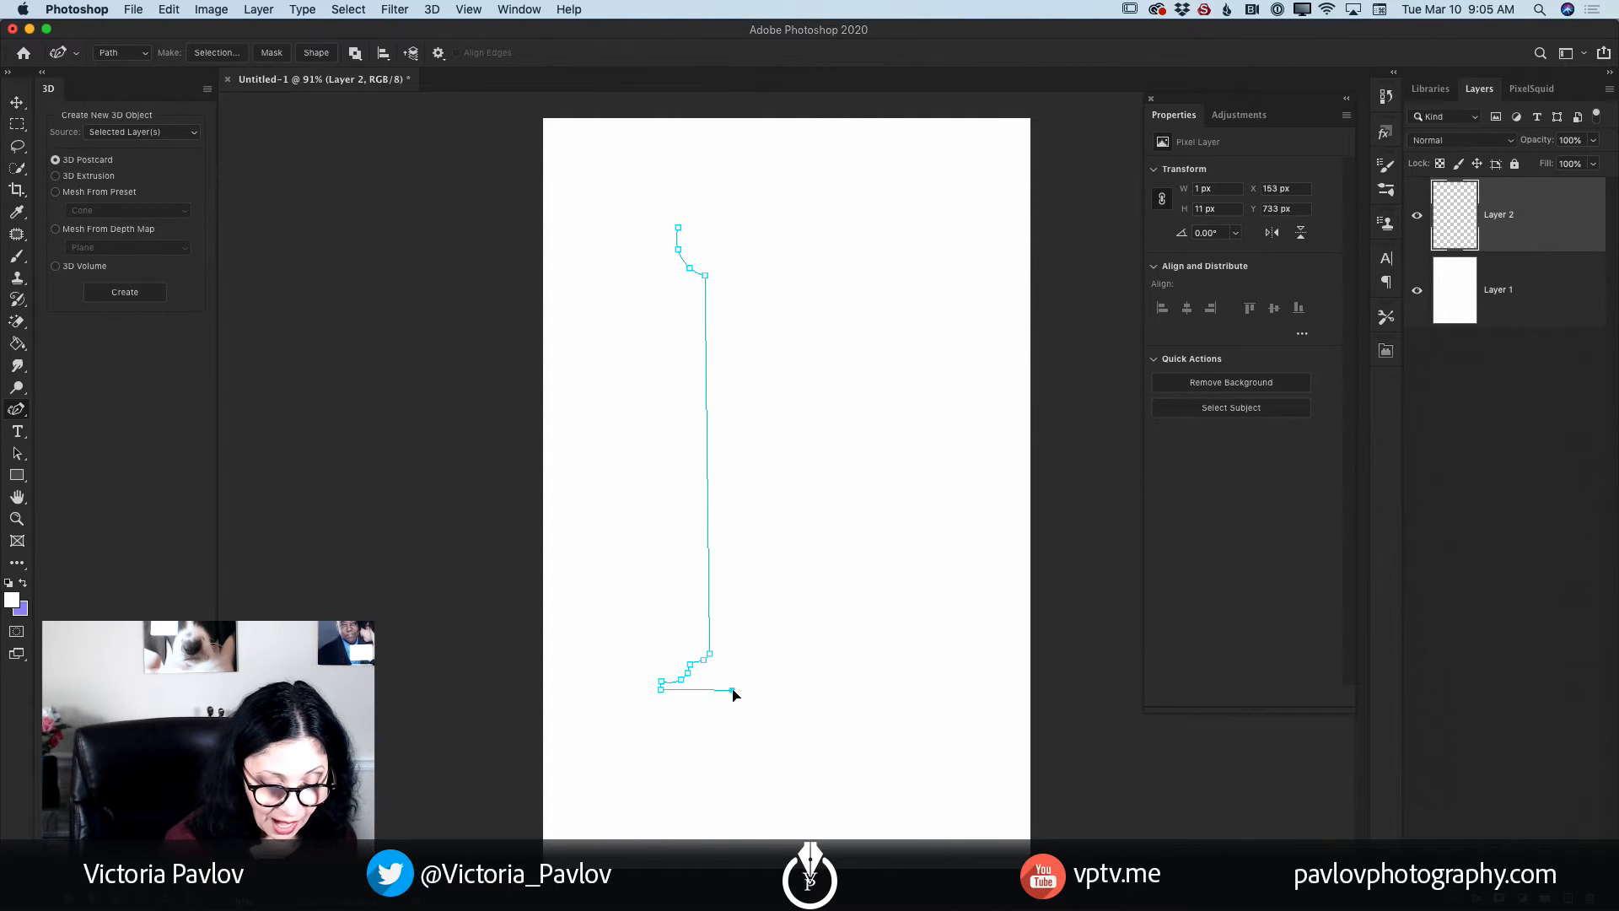
{"action": "left_click_drag", "start_coordinate": [736, 689], "coordinate": [736, 689]}
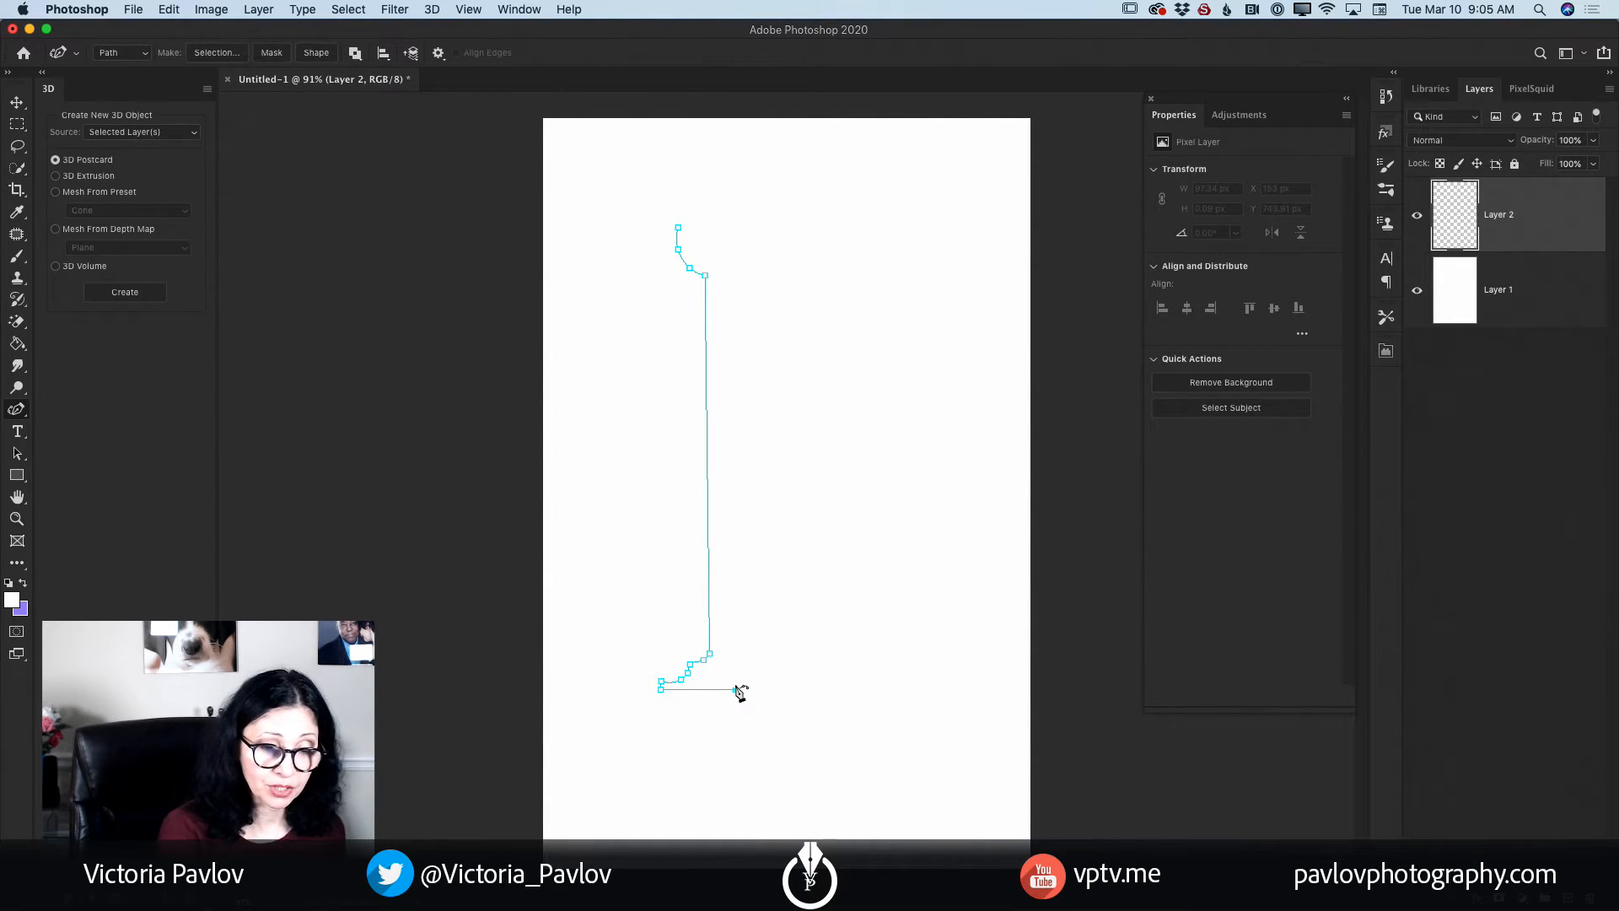
{"action": "left_click", "coordinate": [726, 269]}
{"action": "left_click_drag", "start_coordinate": [727, 268], "coordinate": [731, 267]}
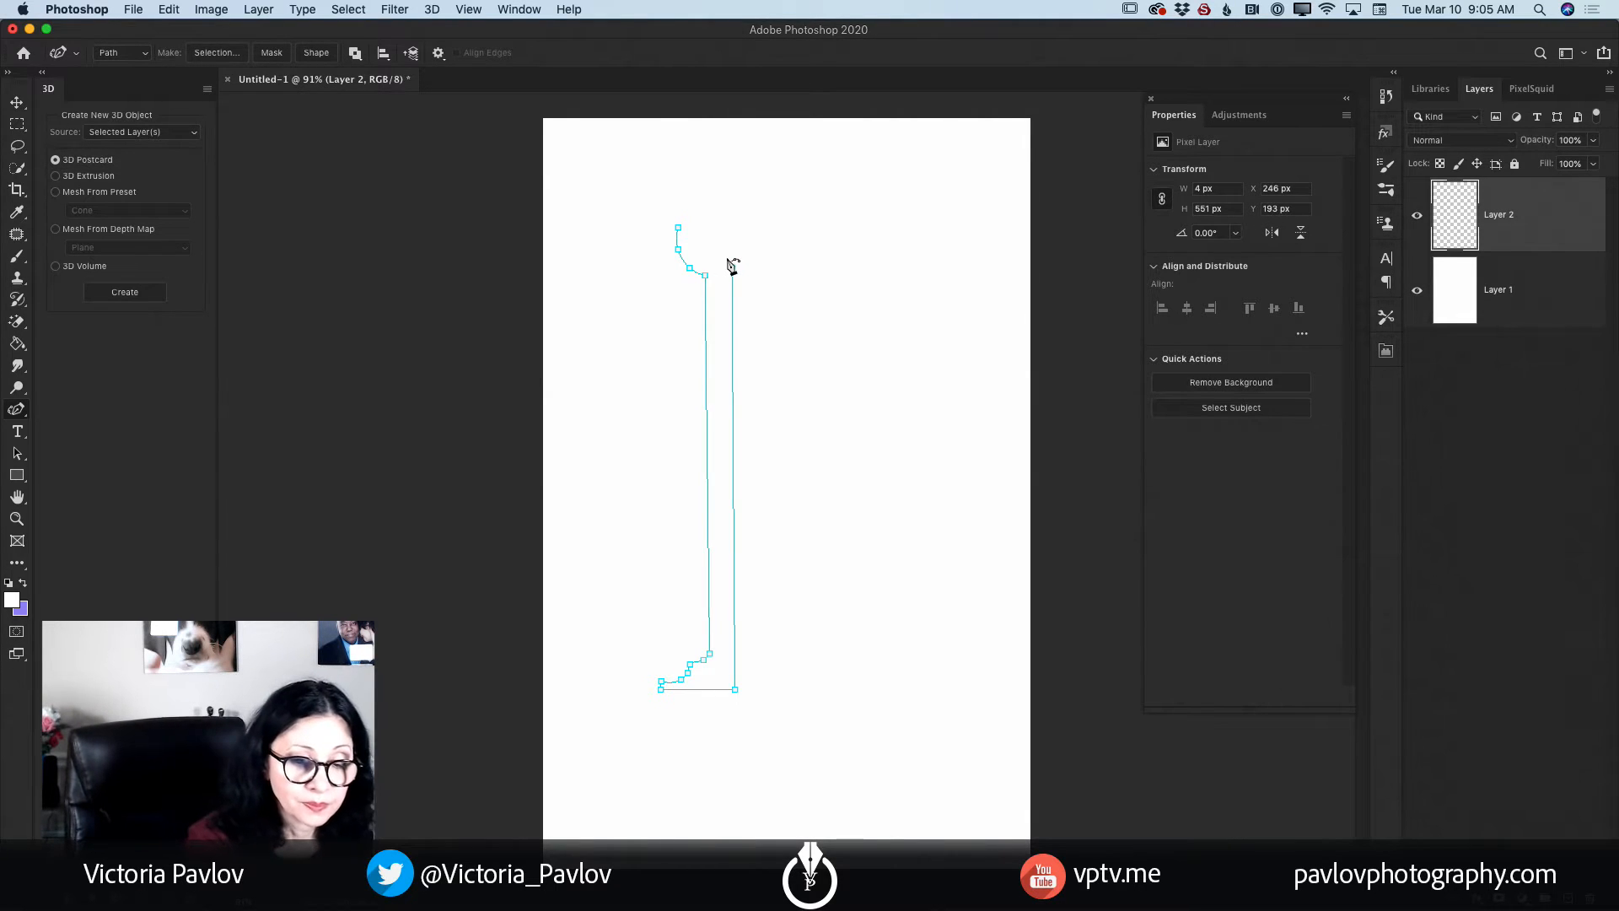
Draw the rim's inner curve up to its tip and close the path, adjusting the tip's anchor points.
{"action": "left_click_drag", "start_coordinate": [707, 264], "coordinate": [698, 264]}
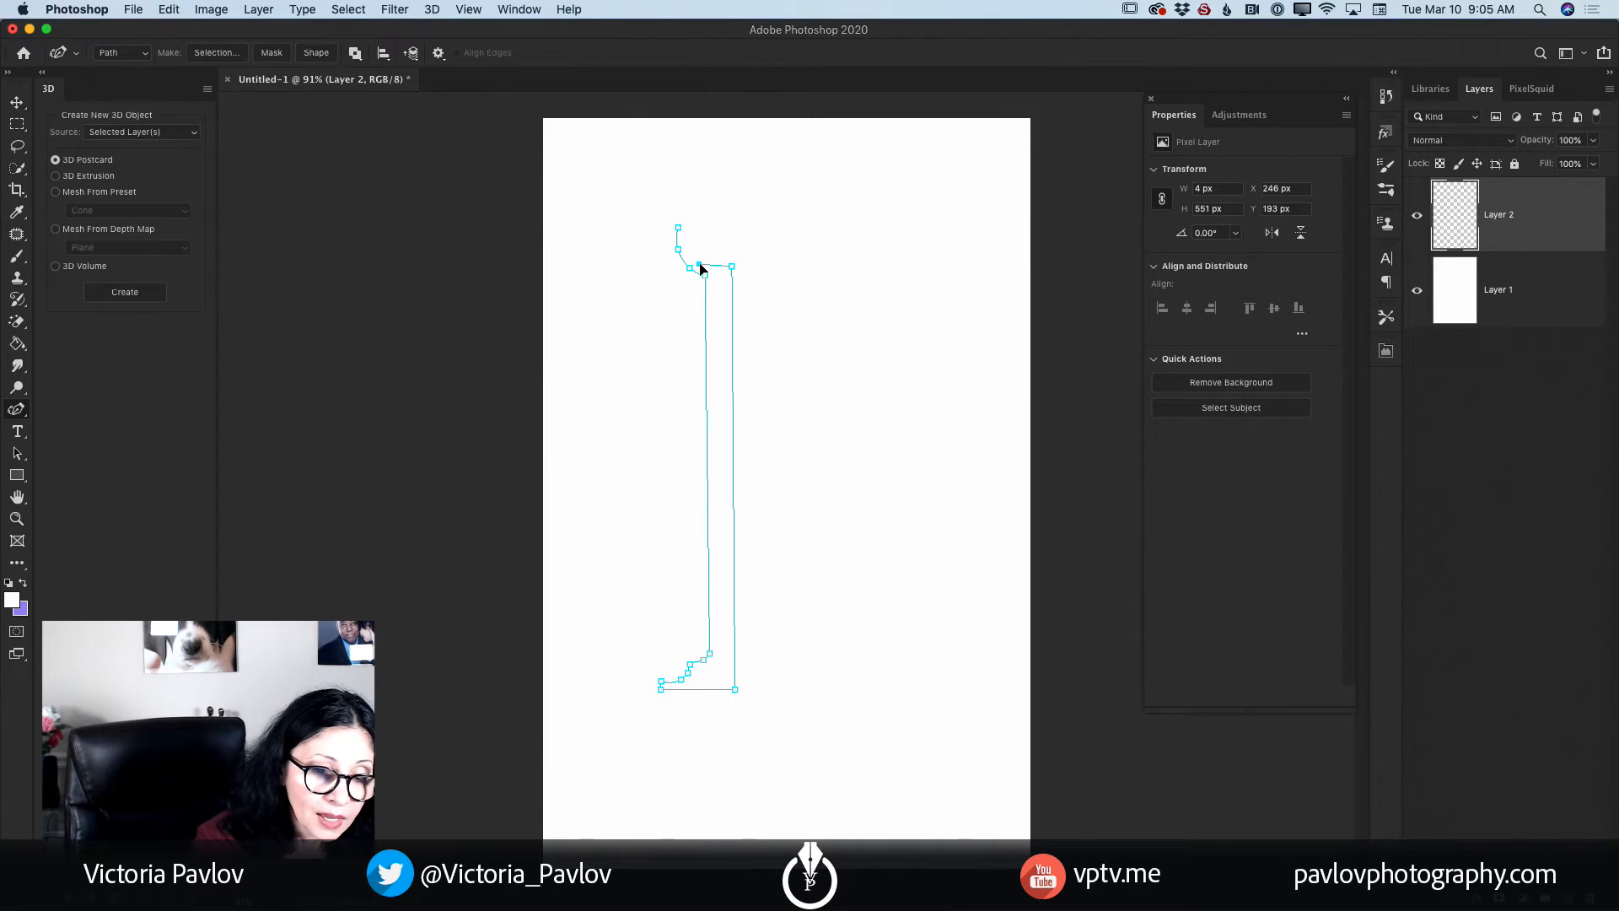
{"action": "left_click", "coordinate": [685, 246]}
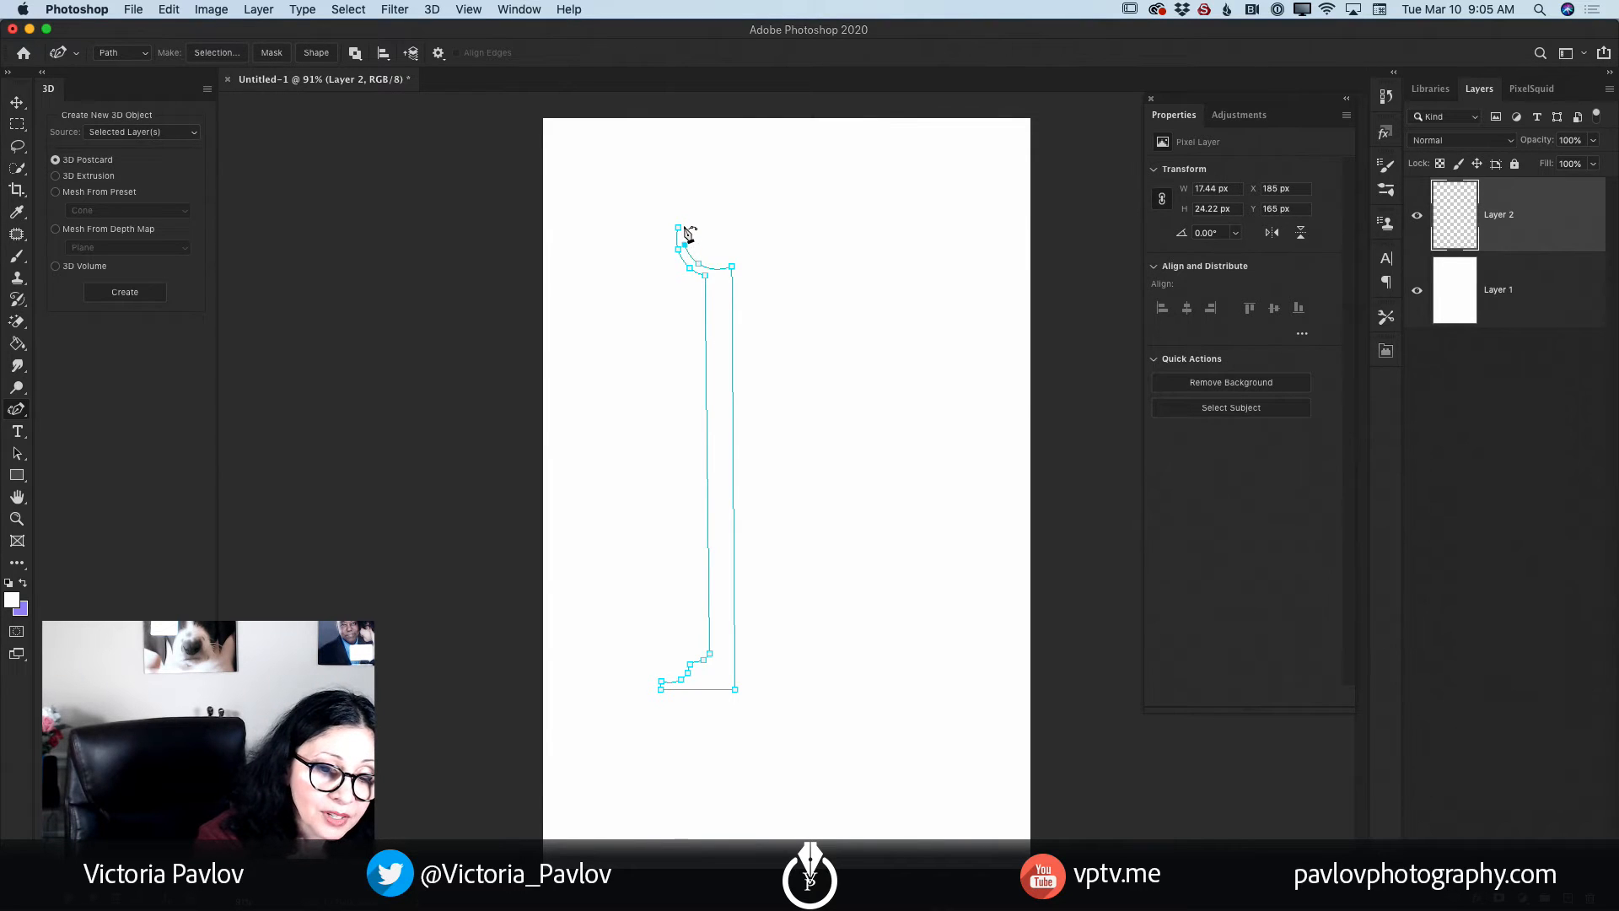
{"action": "left_click", "coordinate": [684, 228]}
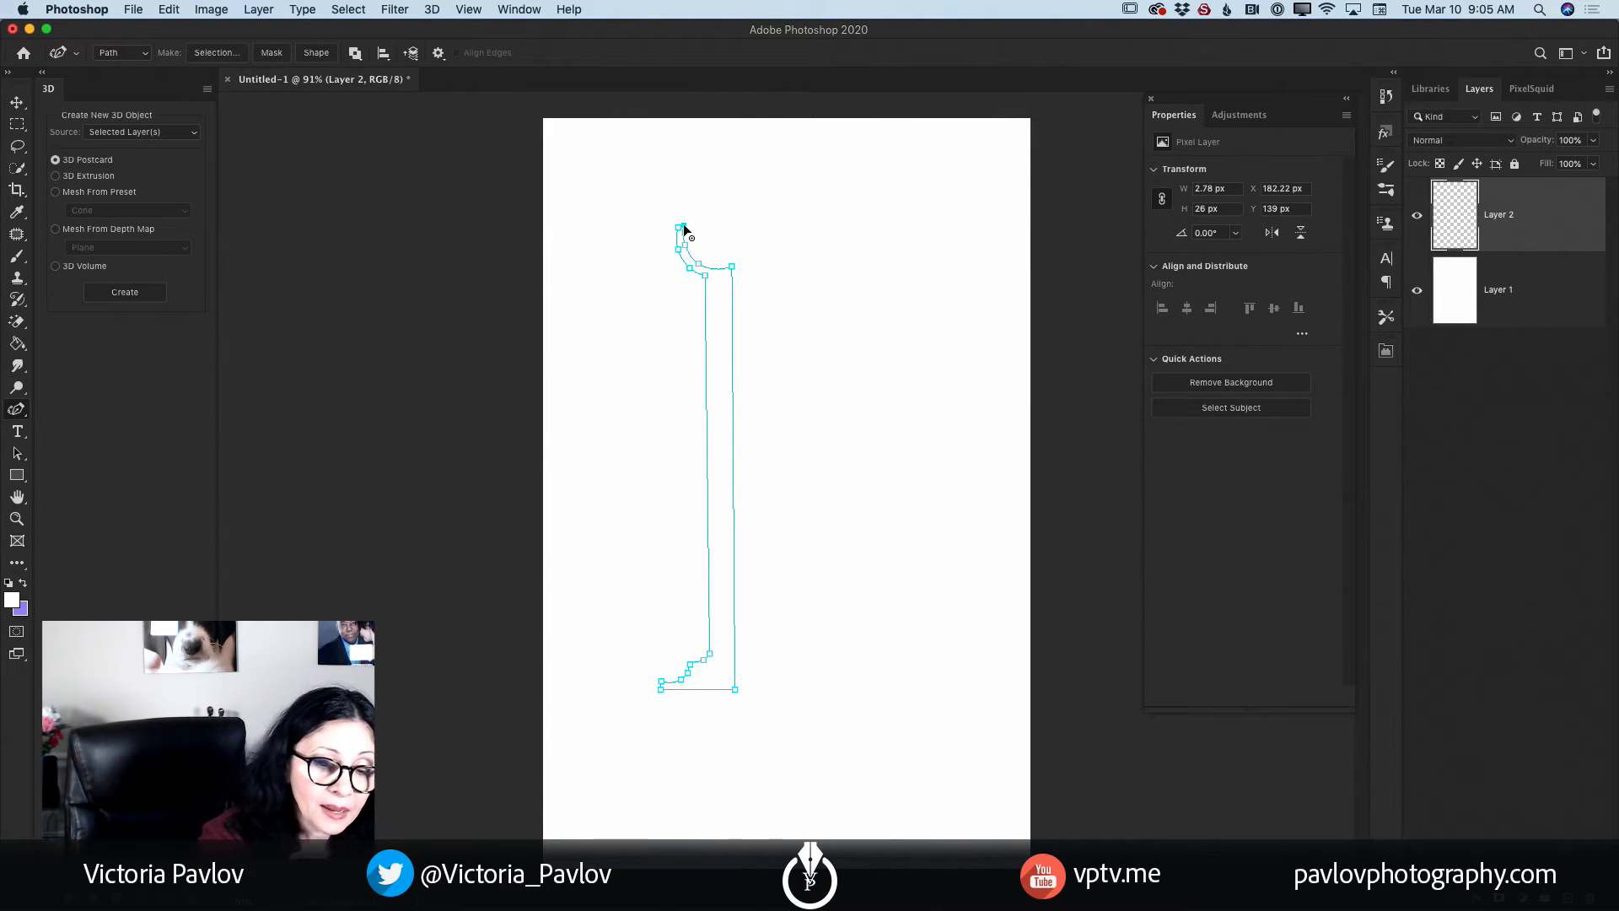
{"action": "left_click_drag", "start_coordinate": [679, 228], "coordinate": [675, 223]}
{"action": "left_click", "coordinate": [683, 224]}
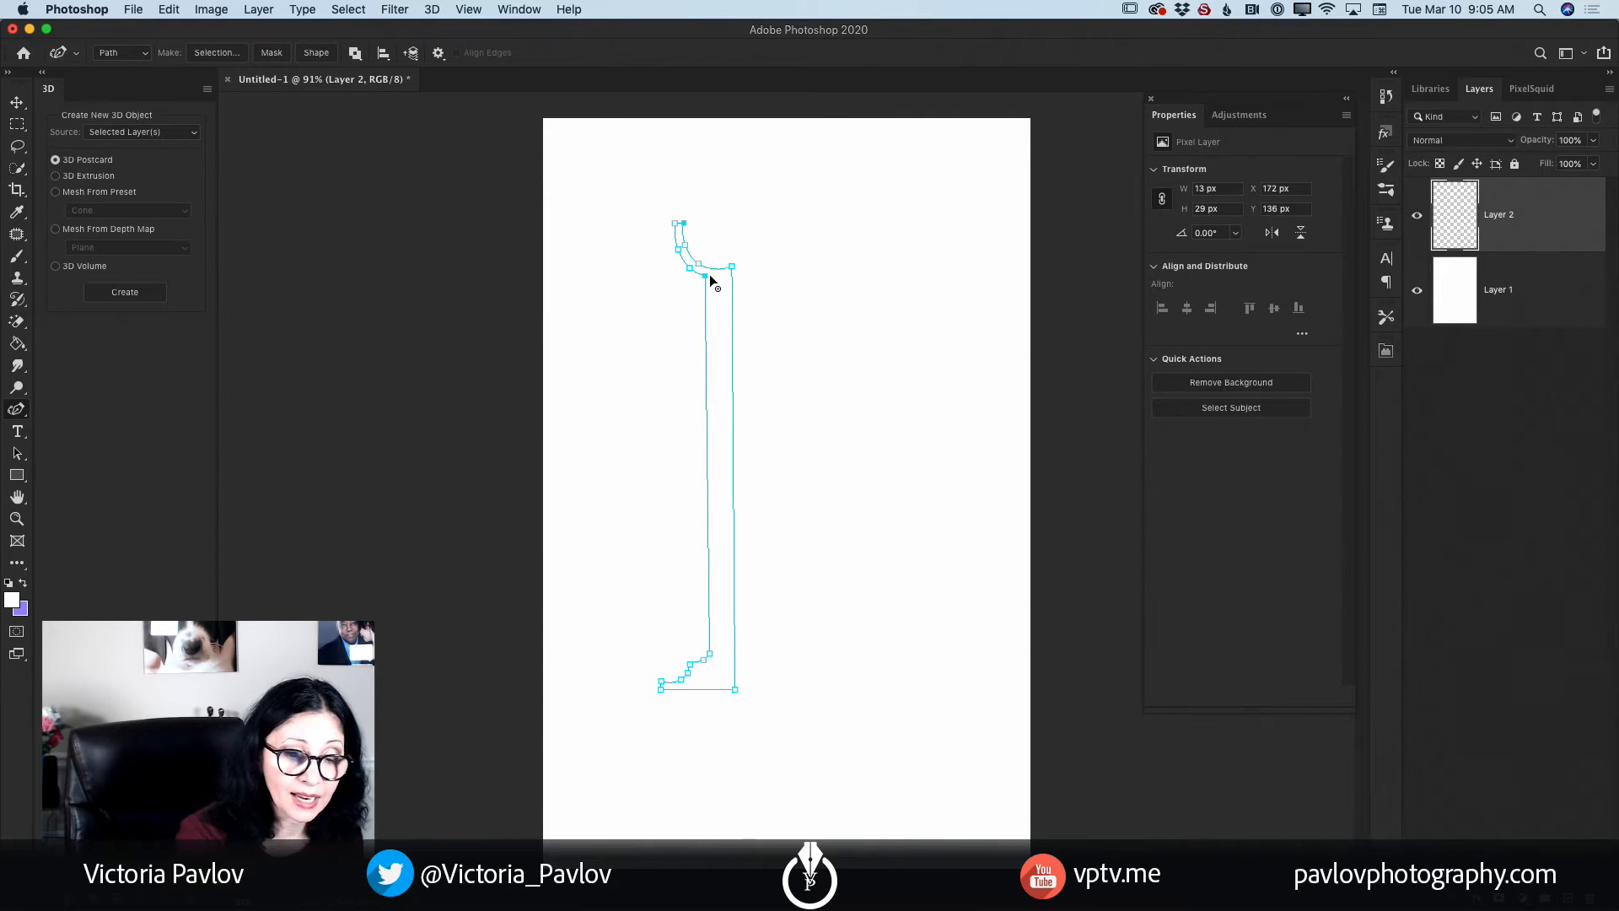
Narrow the stem by shifting its left-side anchor points inward and align the lower right corner vertically with the right edge.
{"action": "left_click_drag", "start_coordinate": [707, 278], "coordinate": [711, 276]}
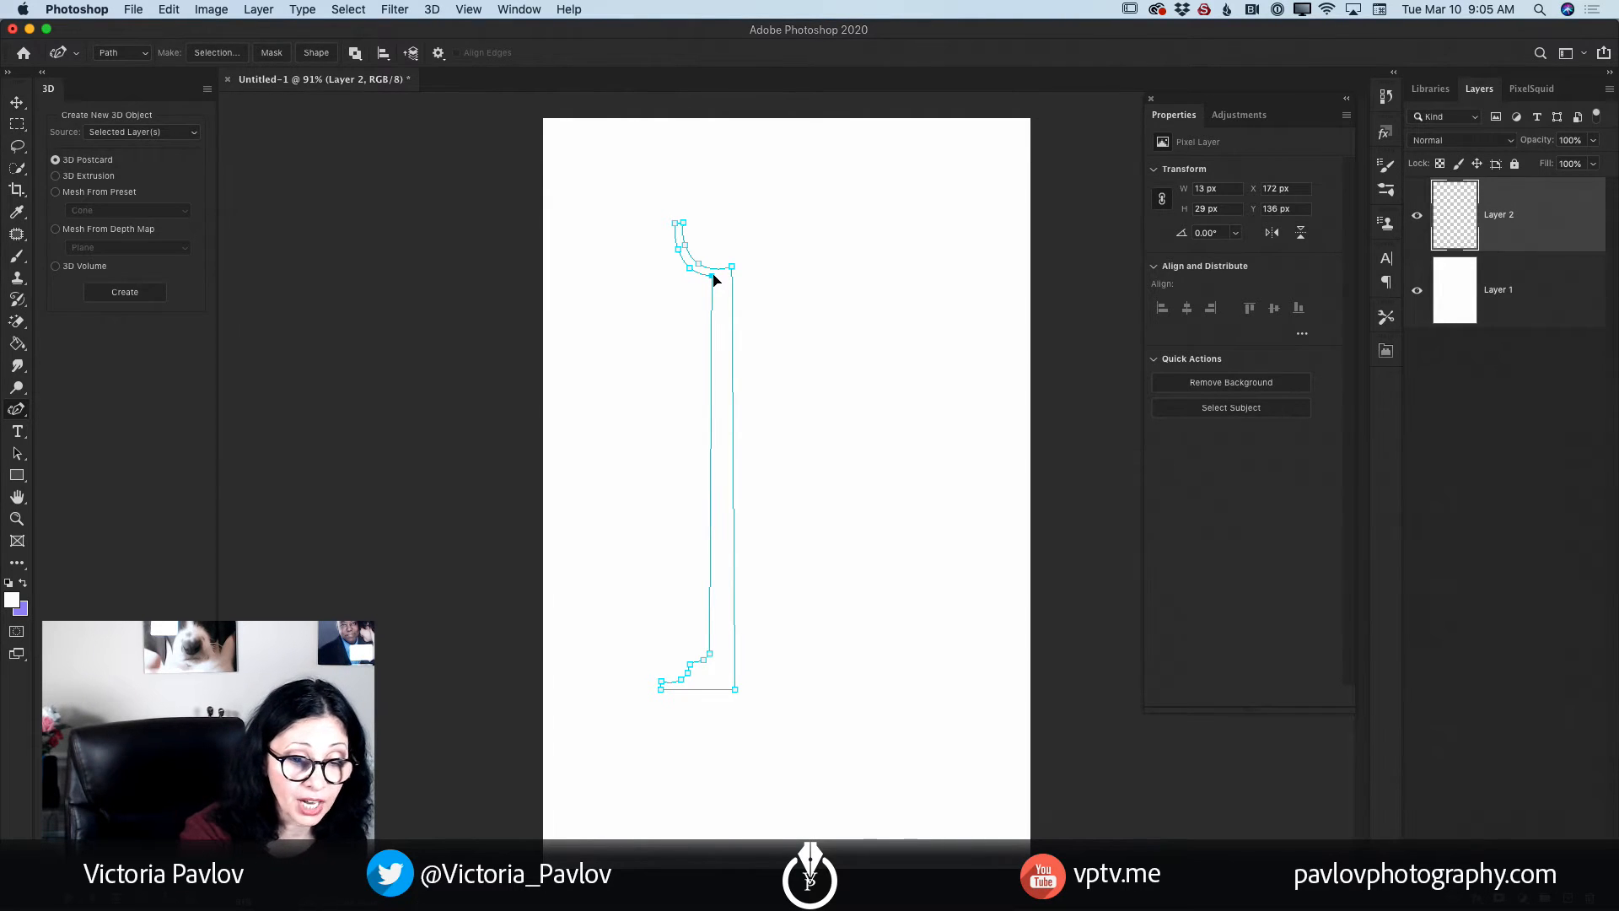
{"action": "left_click_drag", "start_coordinate": [715, 656], "coordinate": [731, 689]}
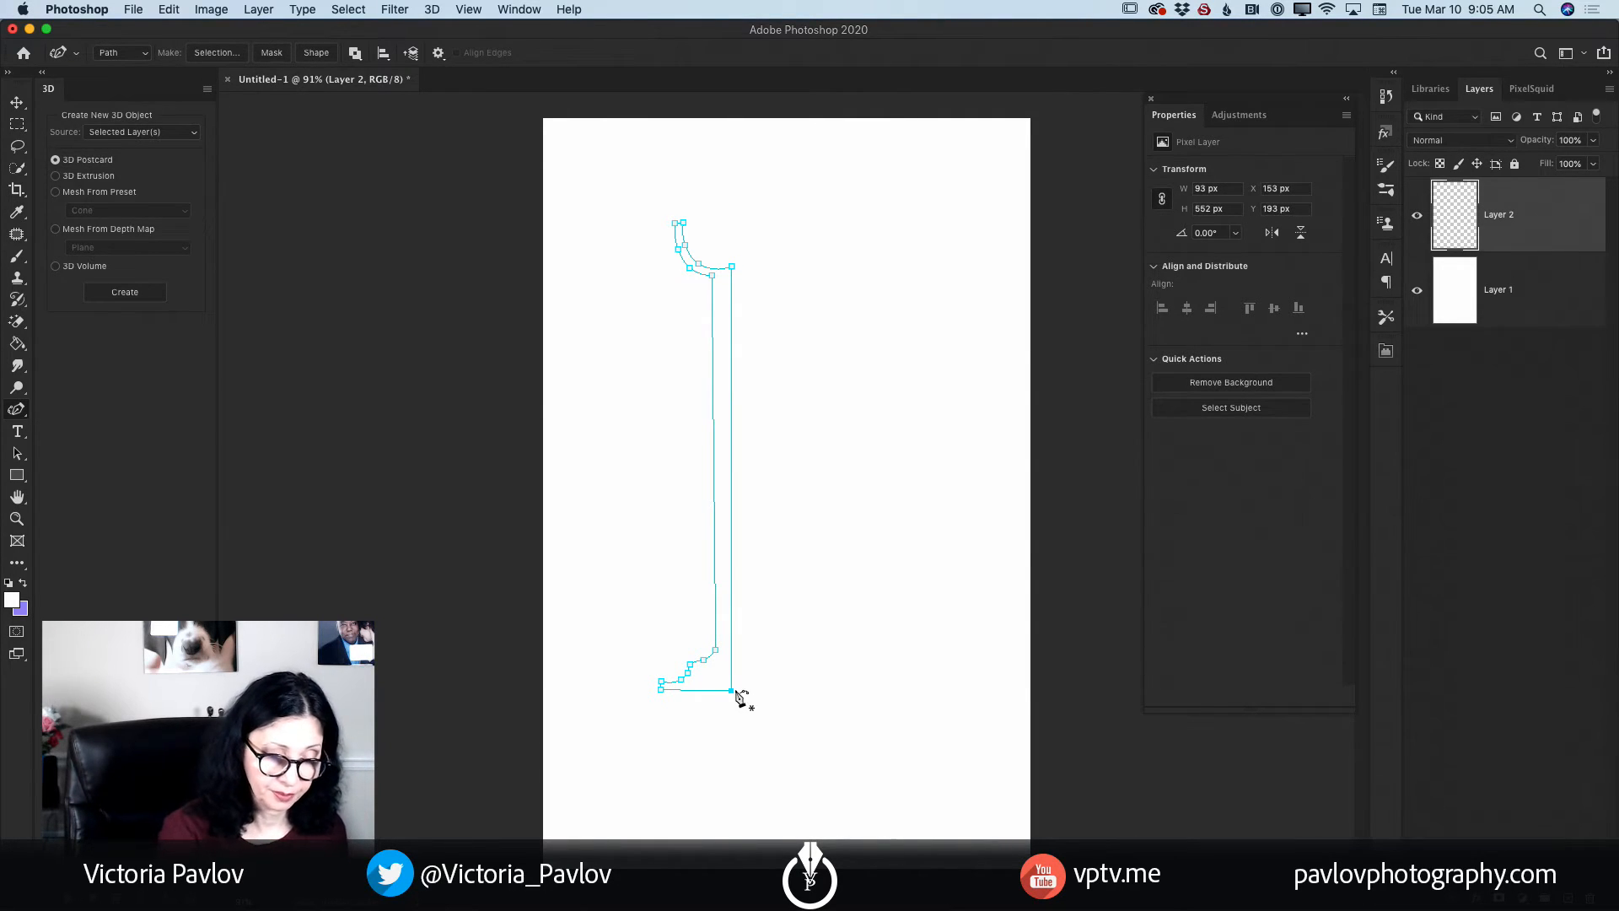
{"action": "left_click_drag", "start_coordinate": [730, 689], "coordinate": [732, 690]}
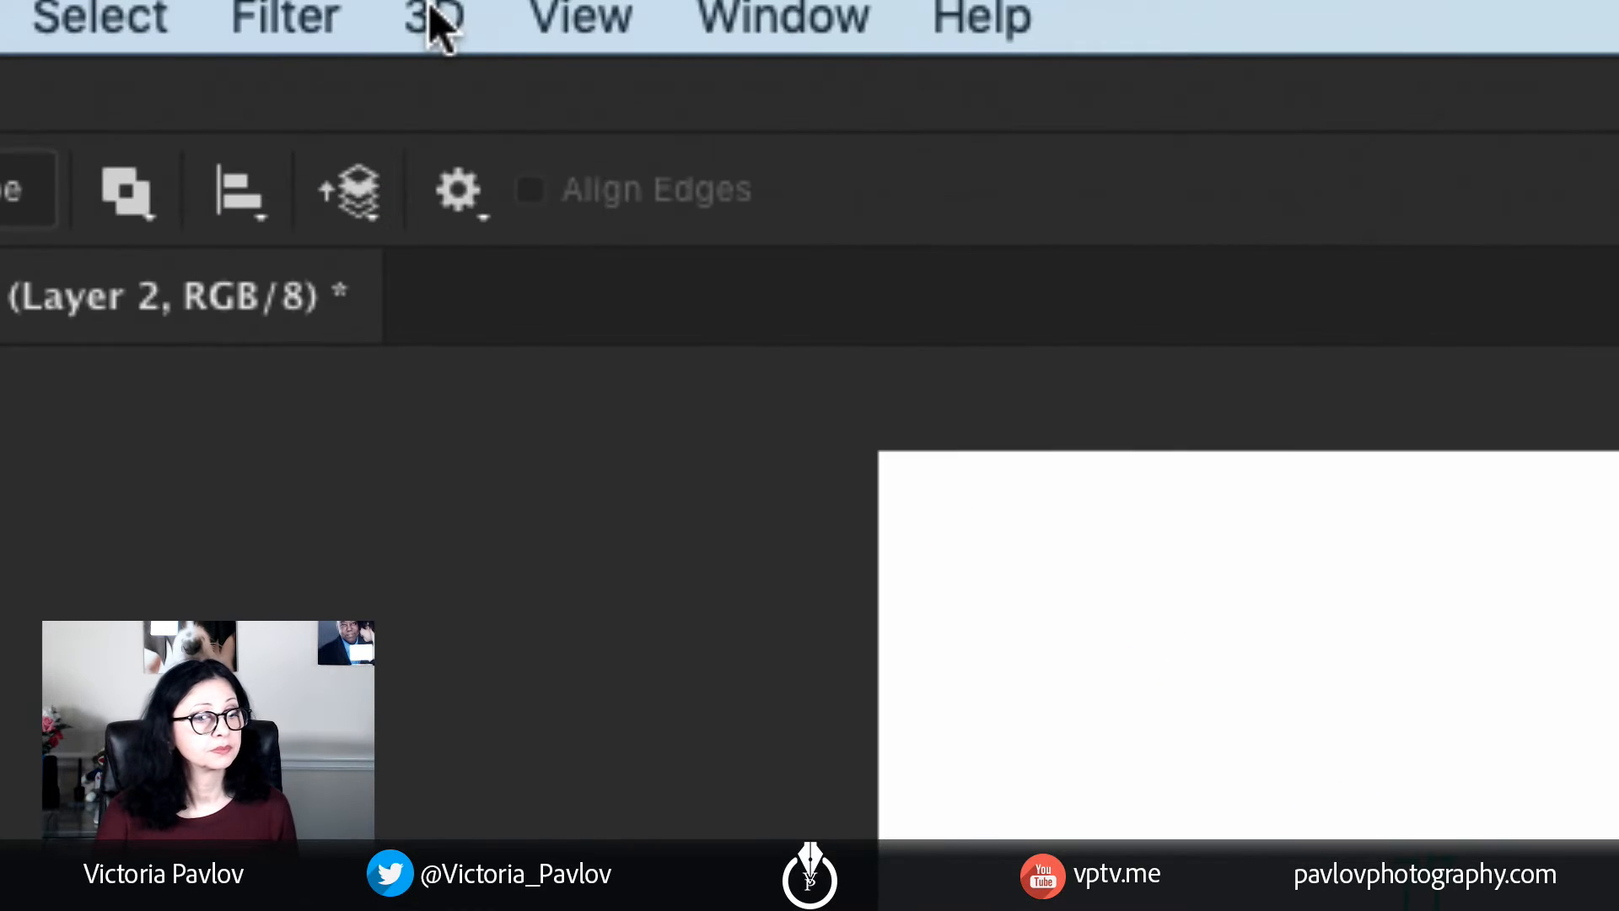
Create a new 3D extrusion from the selected path and set its deformation axis to the middle right point.
{"action": "left_click", "coordinate": [432, 9]}
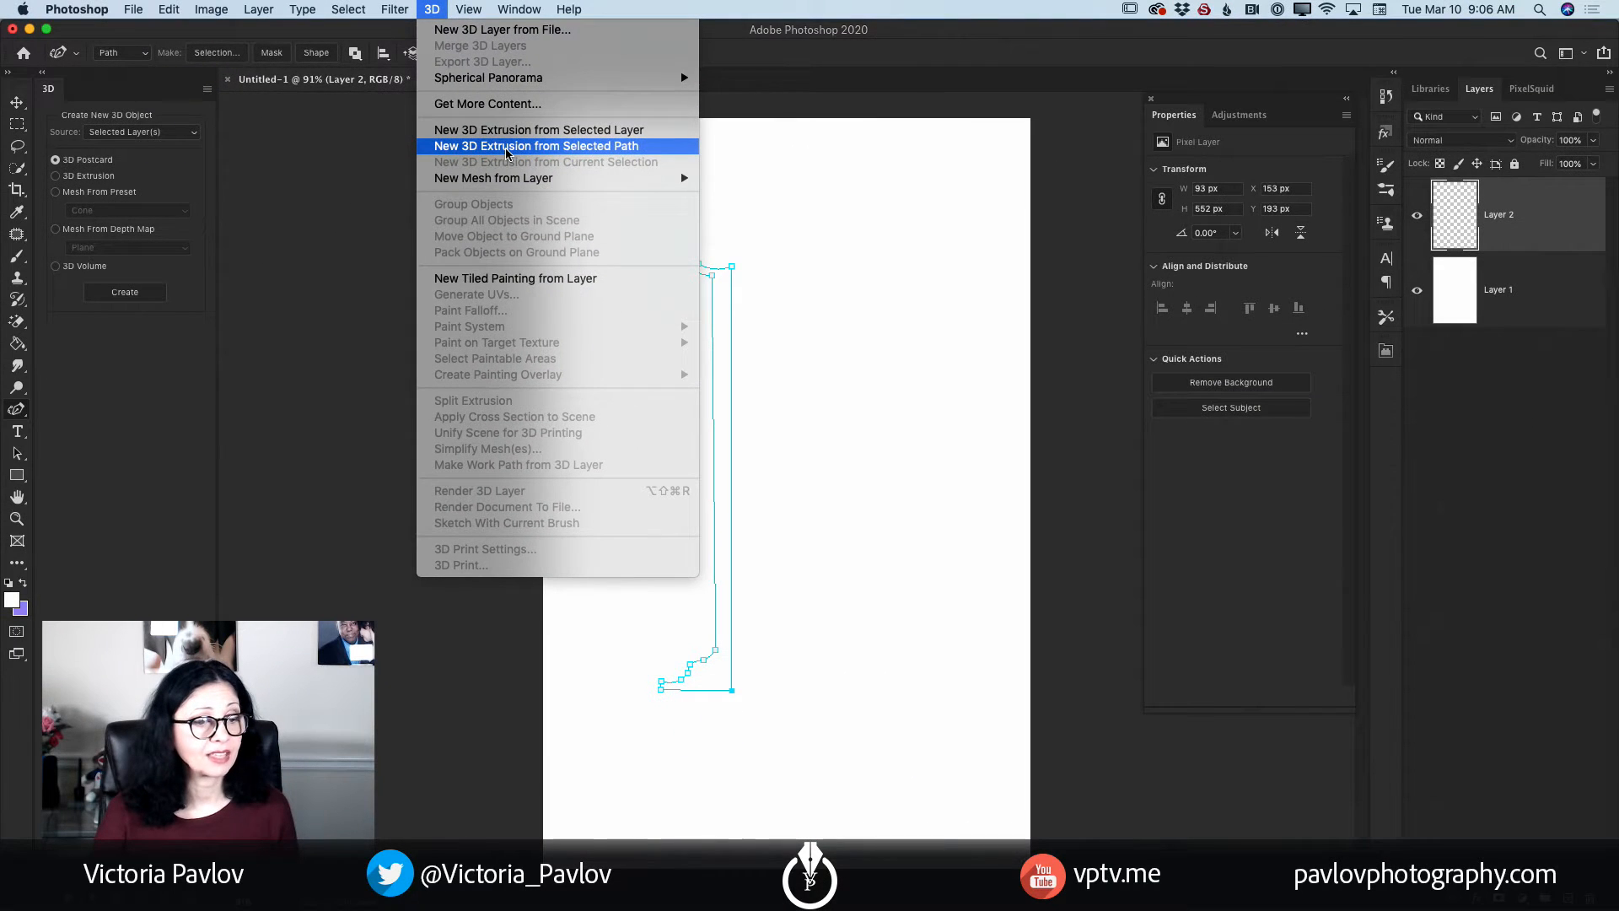
{"action": "left_click", "coordinate": [727, 573]}
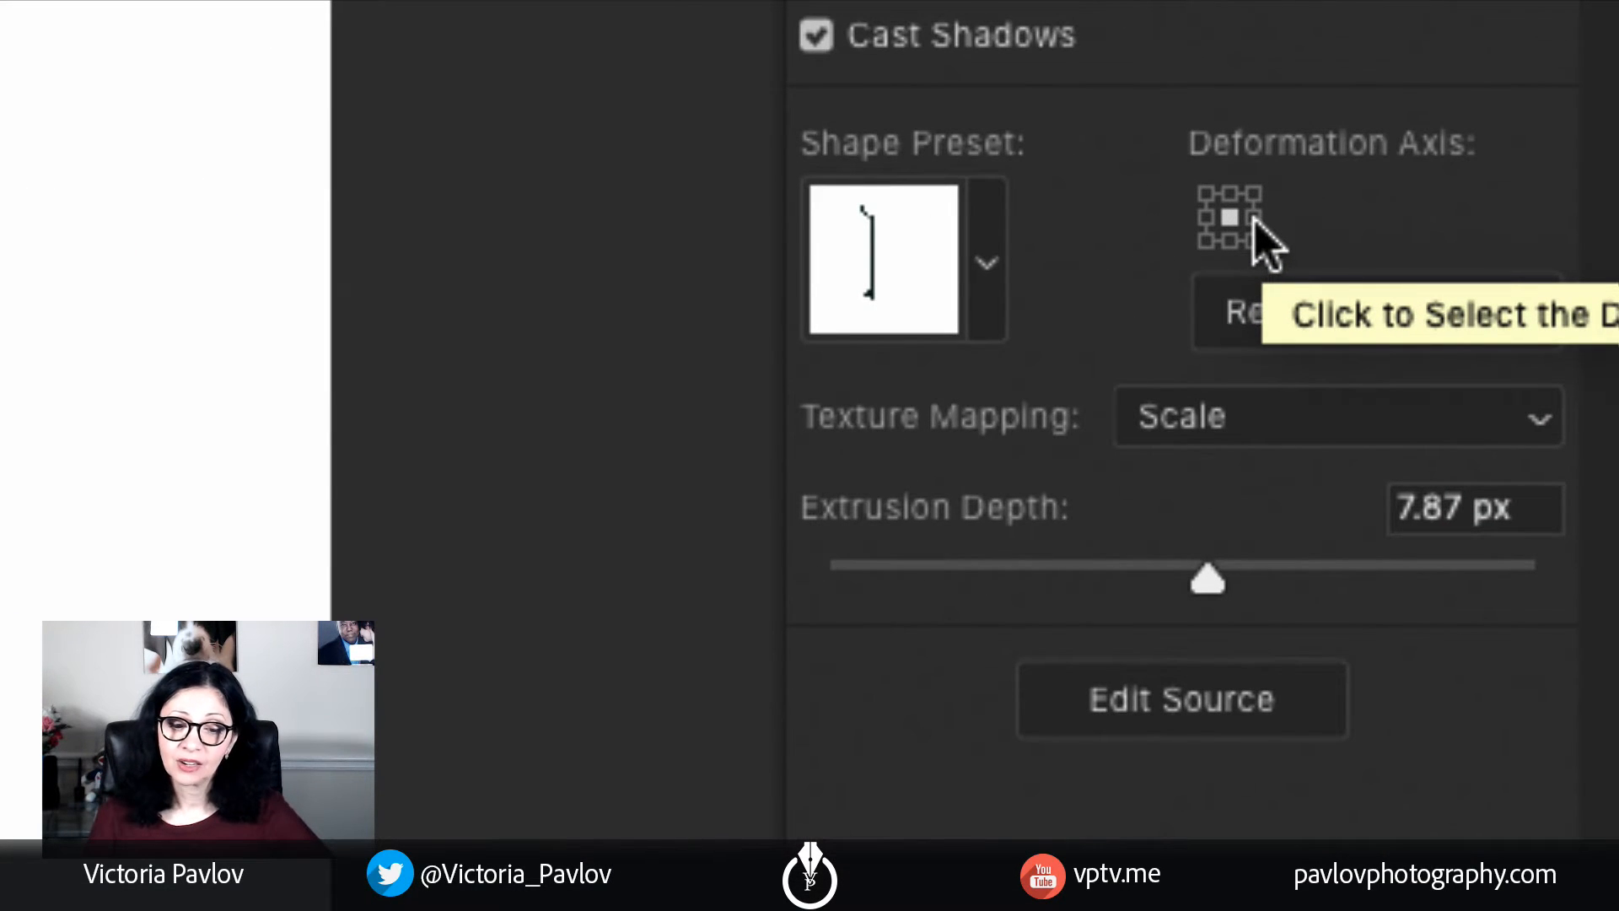
{"action": "left_click", "coordinate": [1254, 217]}
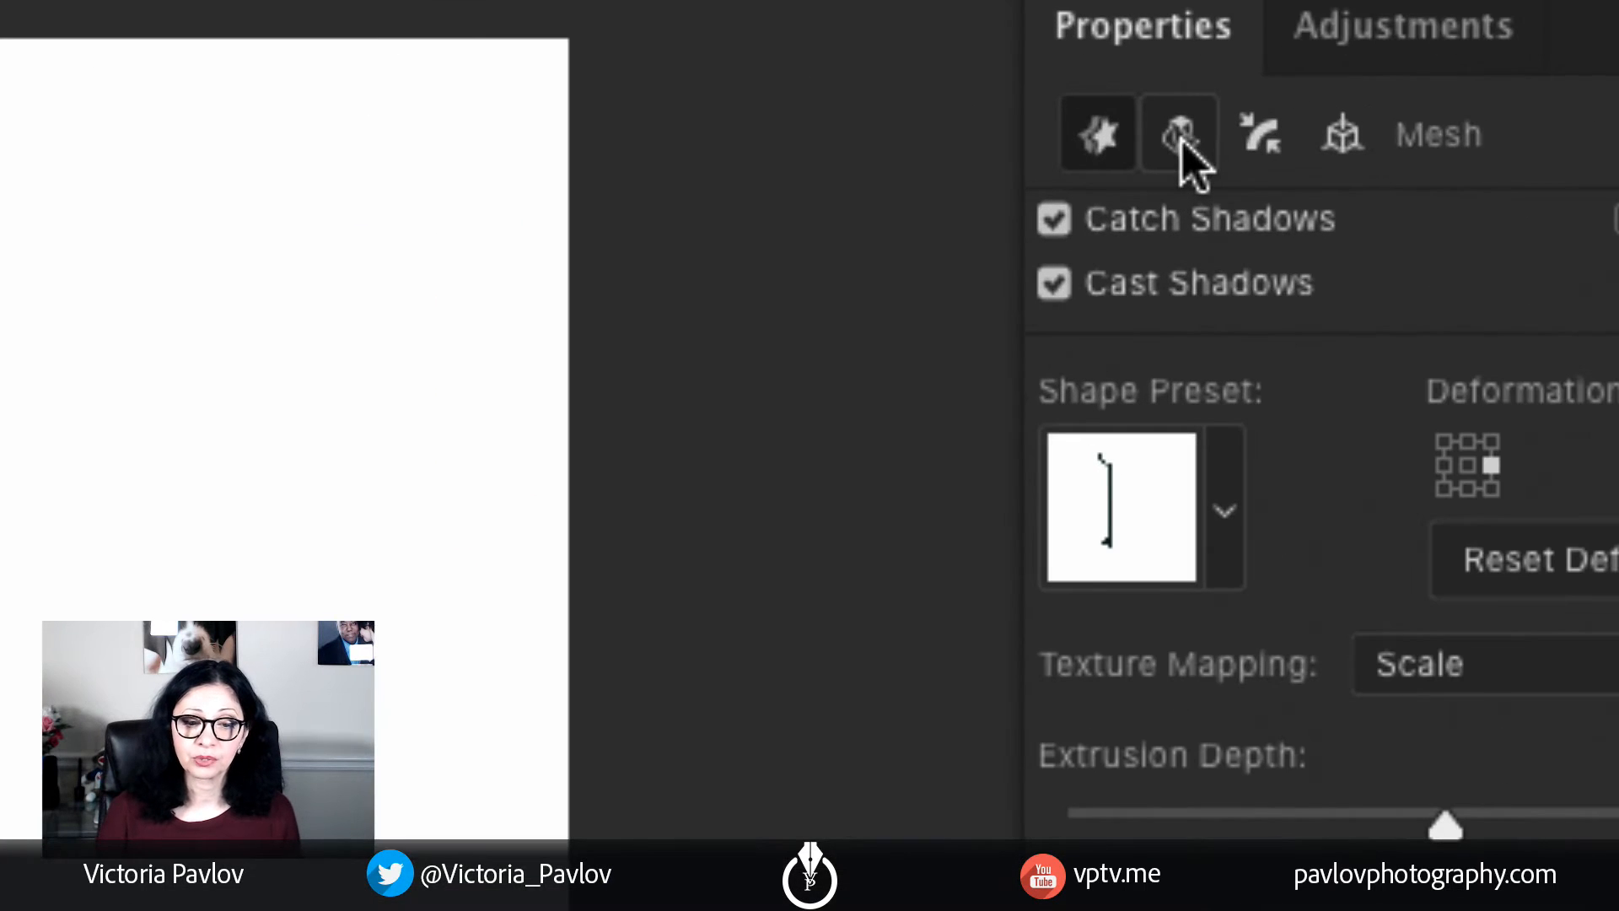
Bend the mesh to a horizontal angle of 360° and set its extrusion depth to 0 px.
{"action": "left_click", "coordinate": [1194, 165]}
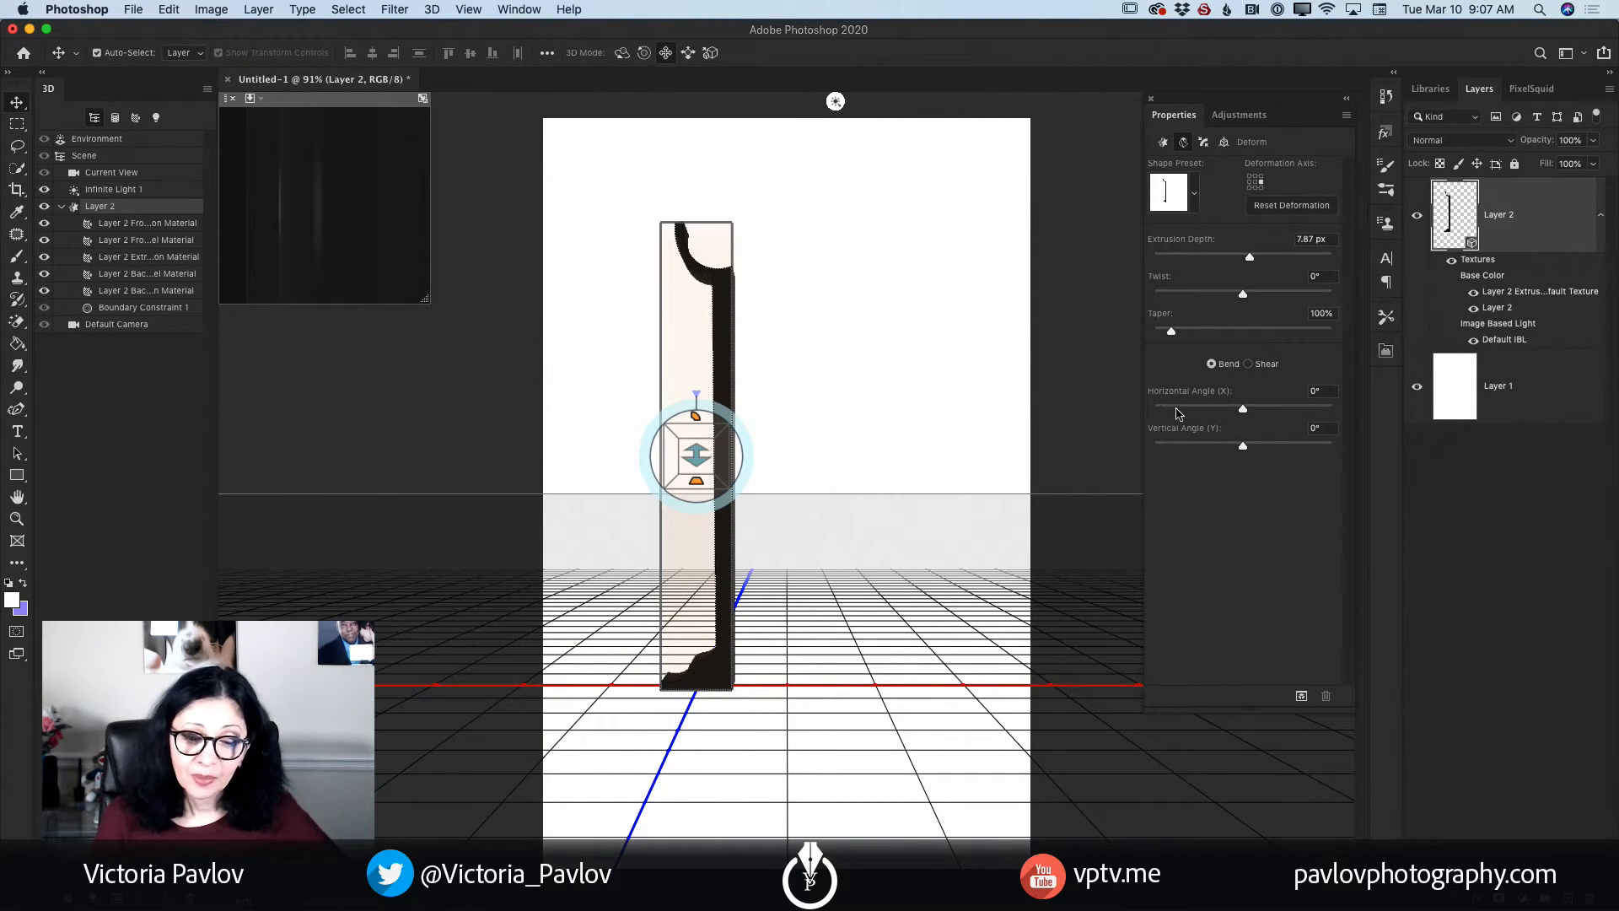
{"action": "left_click_drag", "start_coordinate": [1245, 411], "coordinate": [1340, 411]}
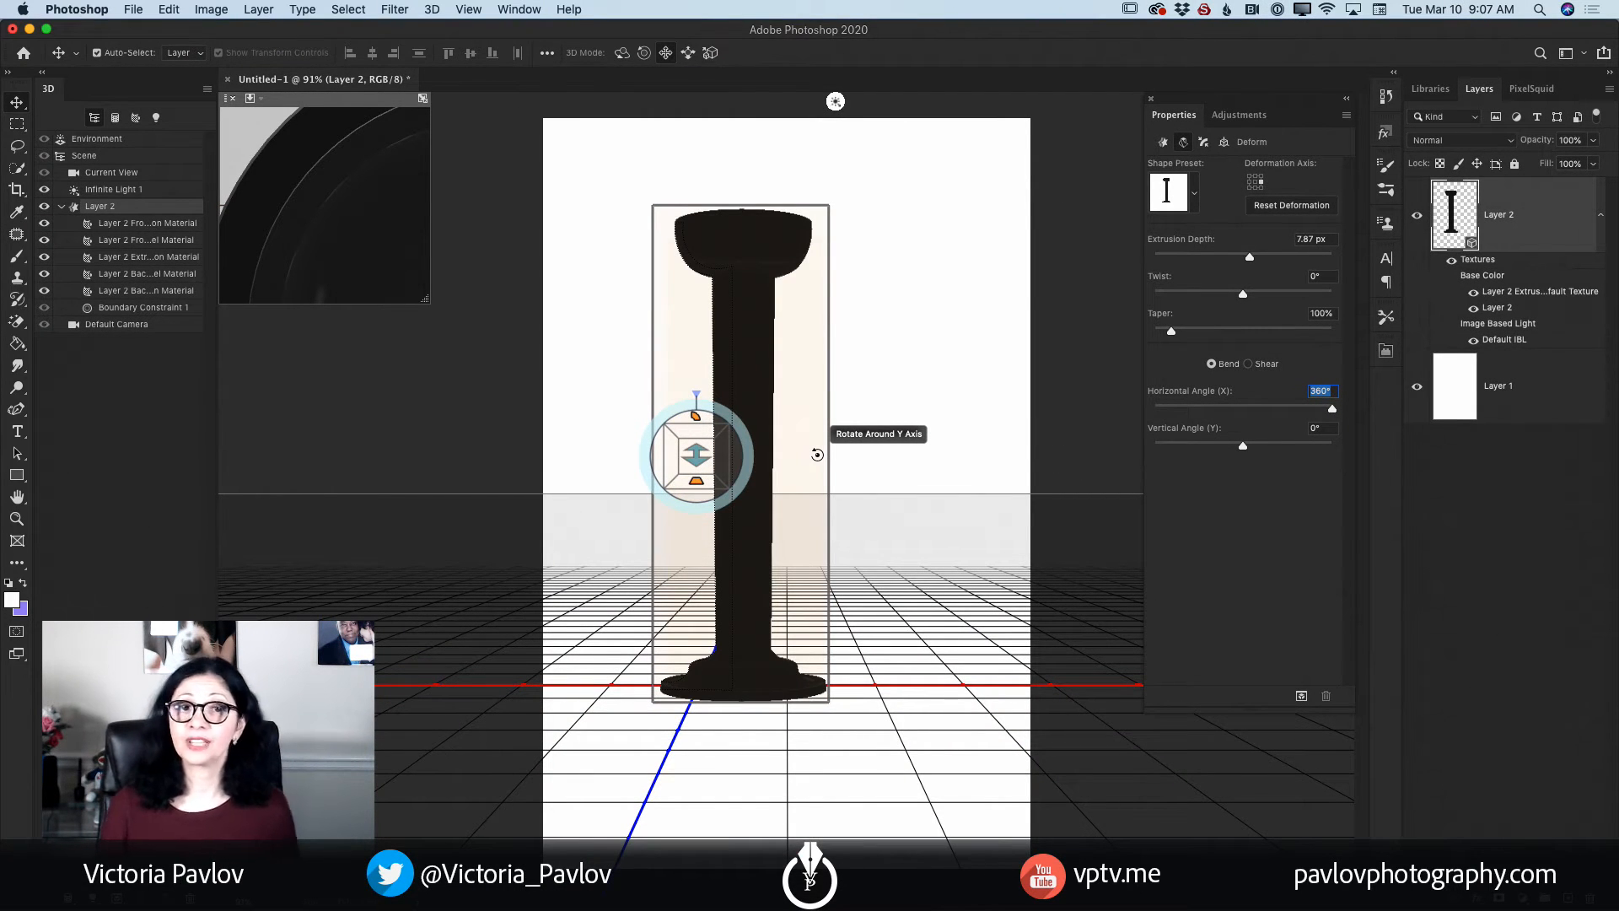
{"action": "mouse_move", "coordinate": [368, 241]}
{"action": "left_mouse_down"}
{"action": "mouse_move", "coordinate": [282, 156]}
{"action": "mouse_move", "coordinate": [311, 194]}
{"action": "left_mouse_up"}
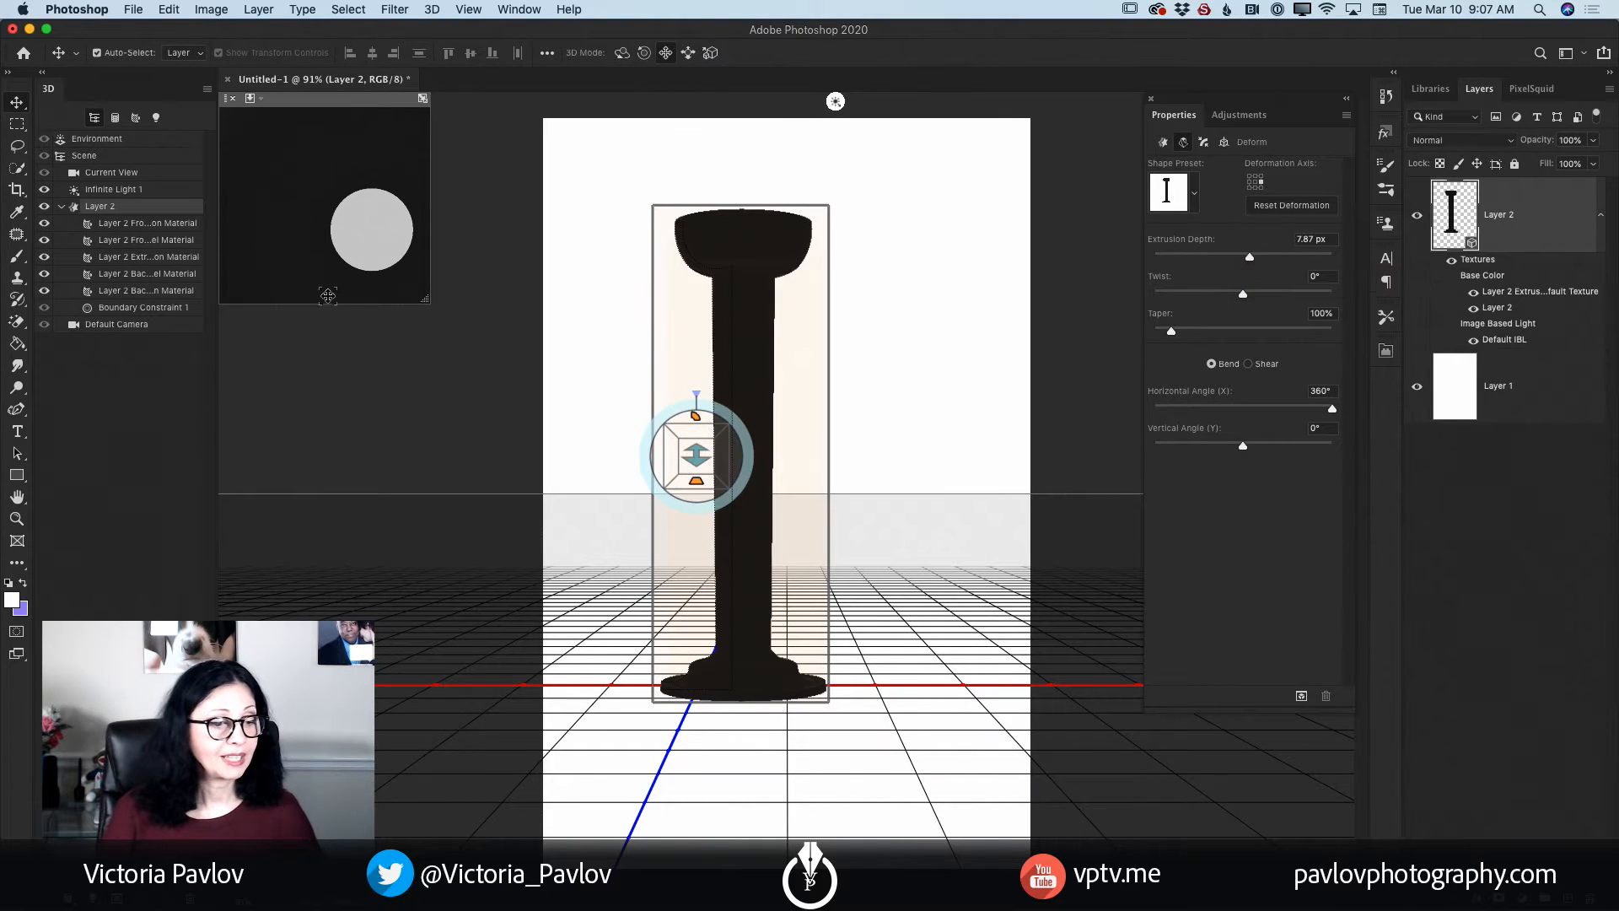
{"action": "left_click_drag", "start_coordinate": [1251, 256], "coordinate": [1244, 258]}
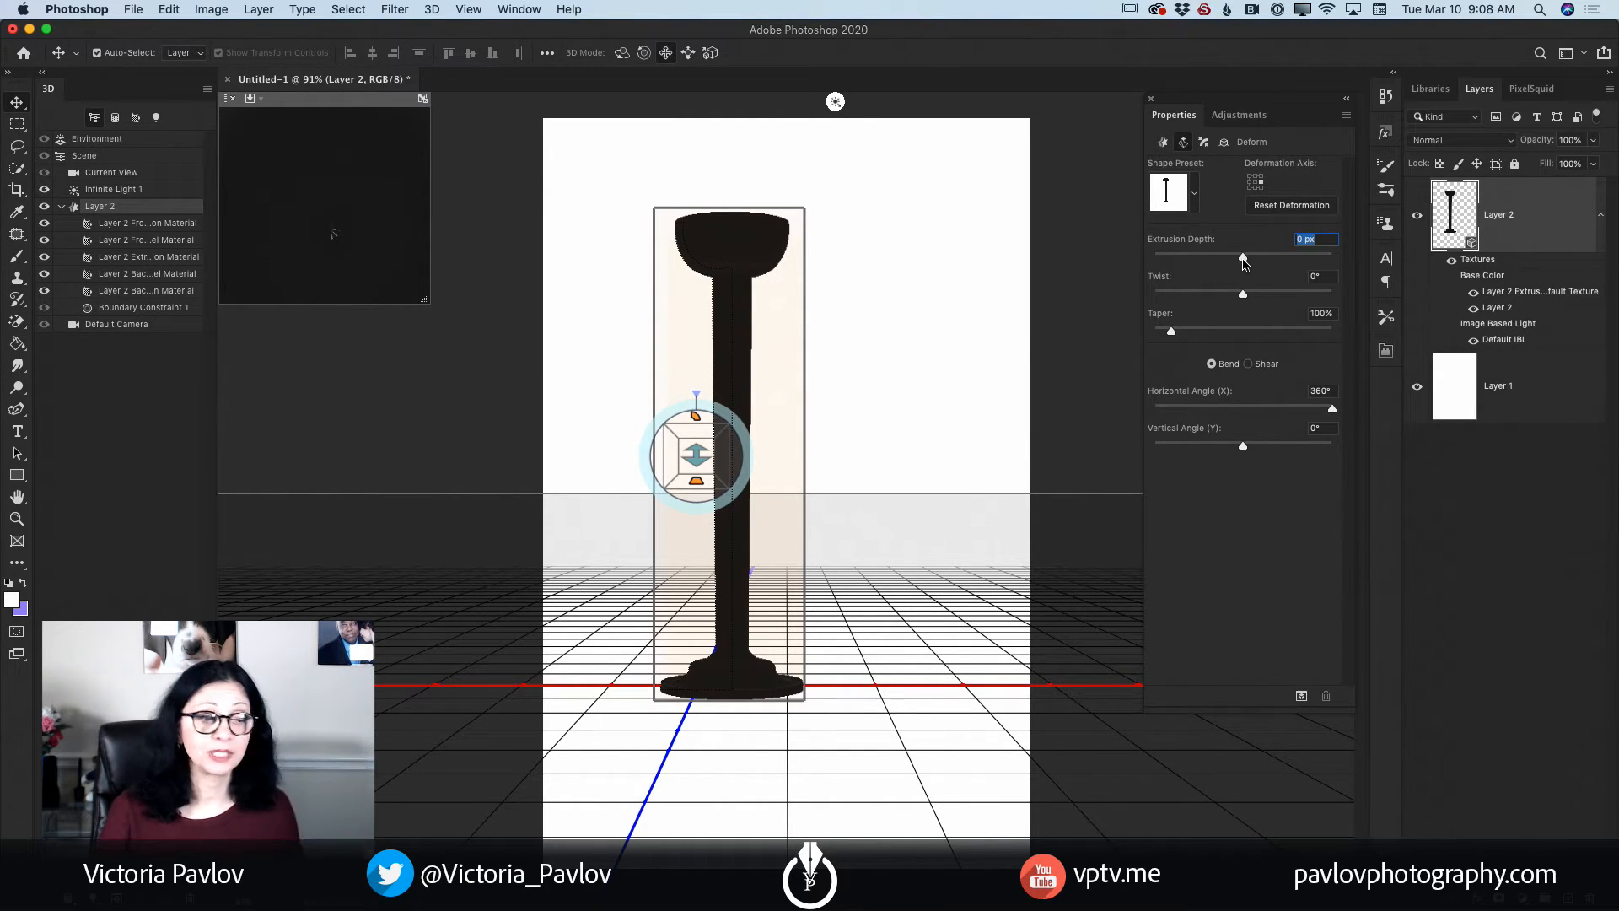
Export the 3D layer in the Wavefront|OBJ file format, keeping the original texture formats.
{"action": "left_click", "coordinate": [432, 12]}
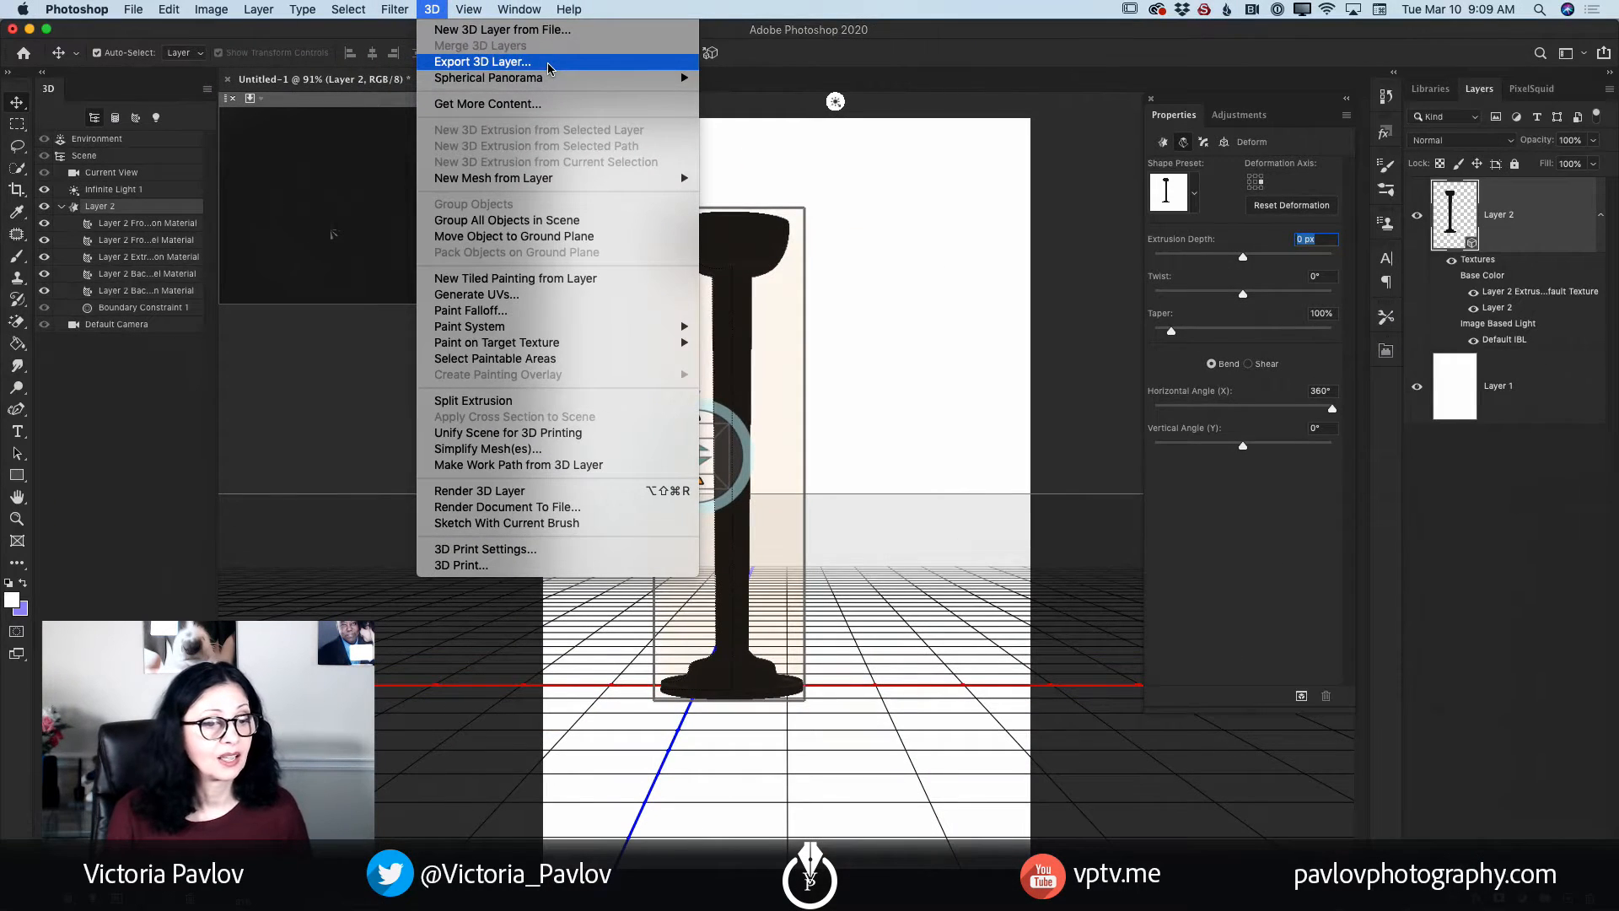
{"action": "left_click", "coordinate": [548, 68]}
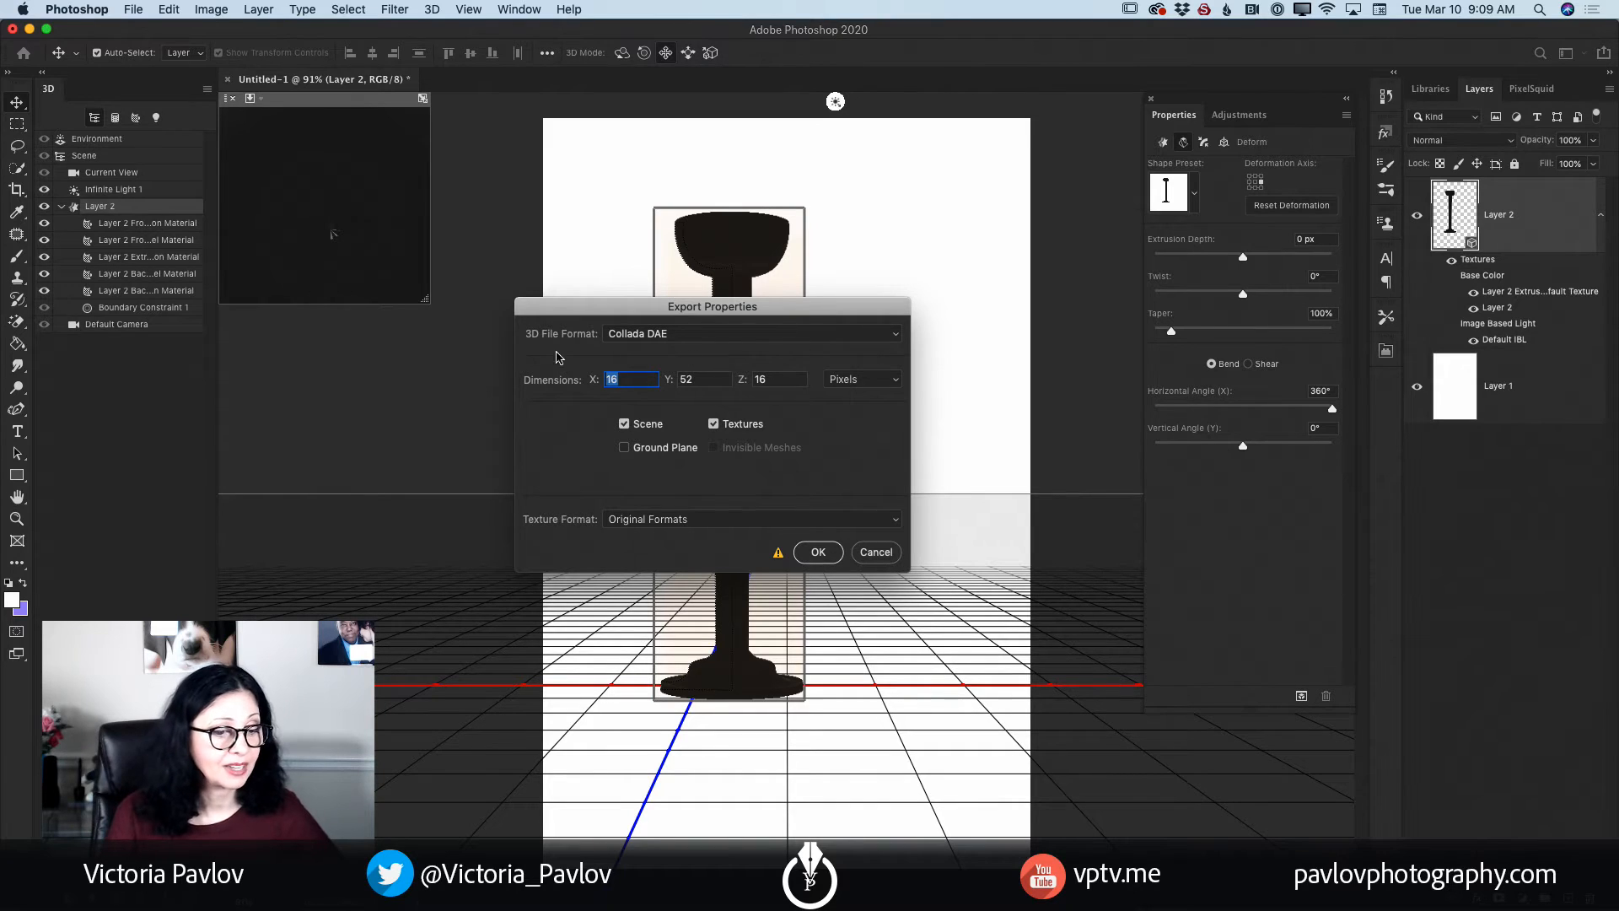
{"action": "left_click", "coordinate": [895, 338]}
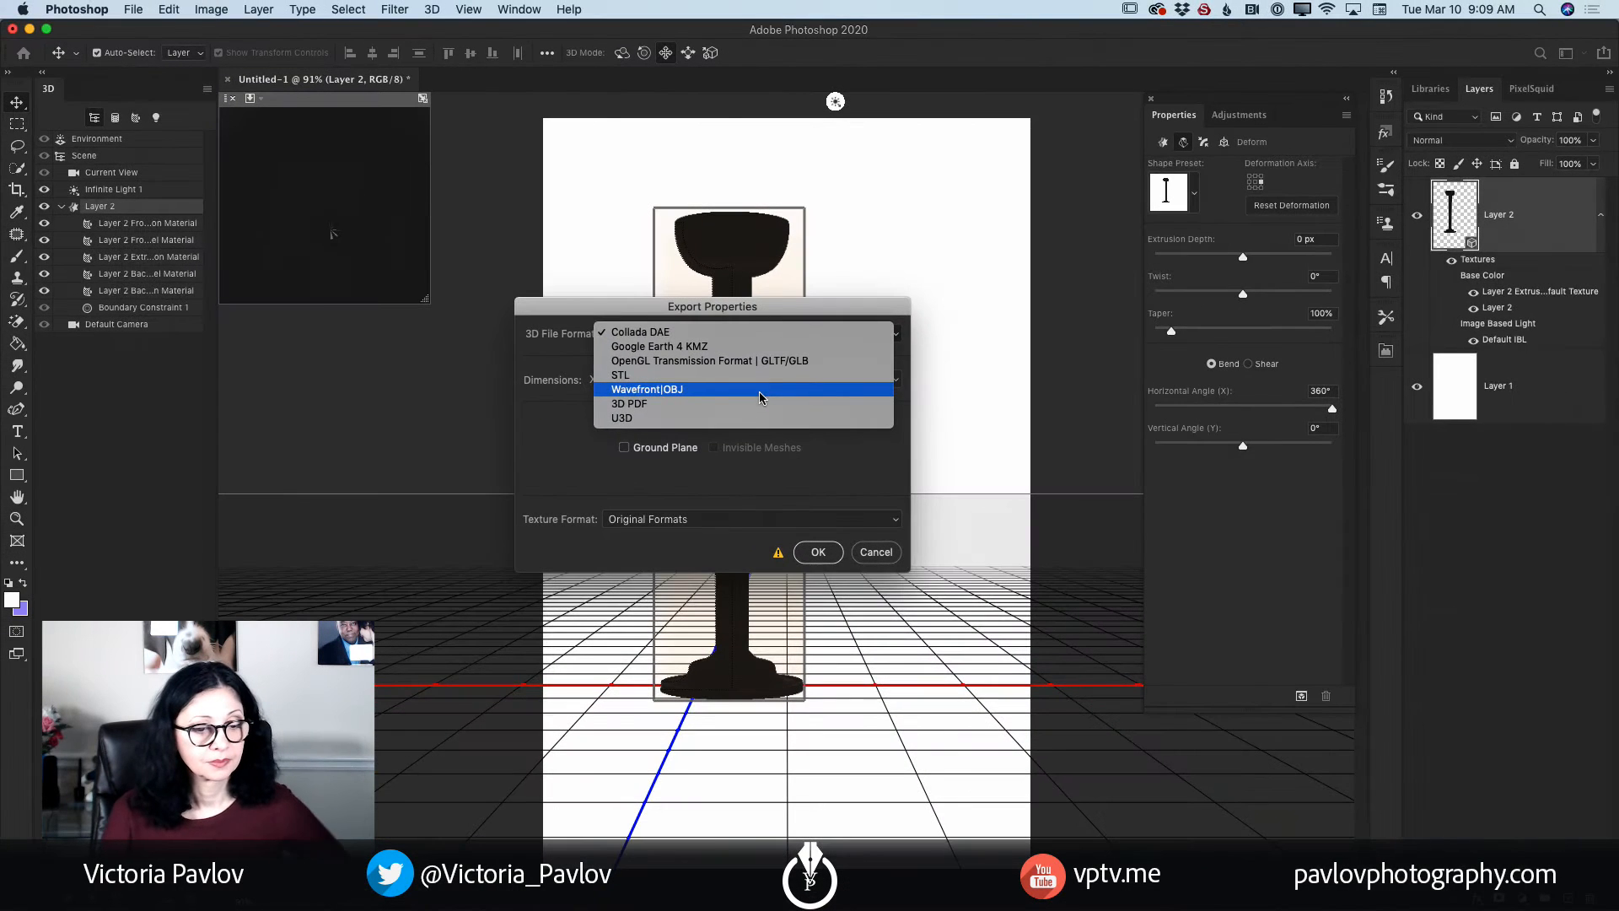
{"action": "left_click", "coordinate": [759, 392]}
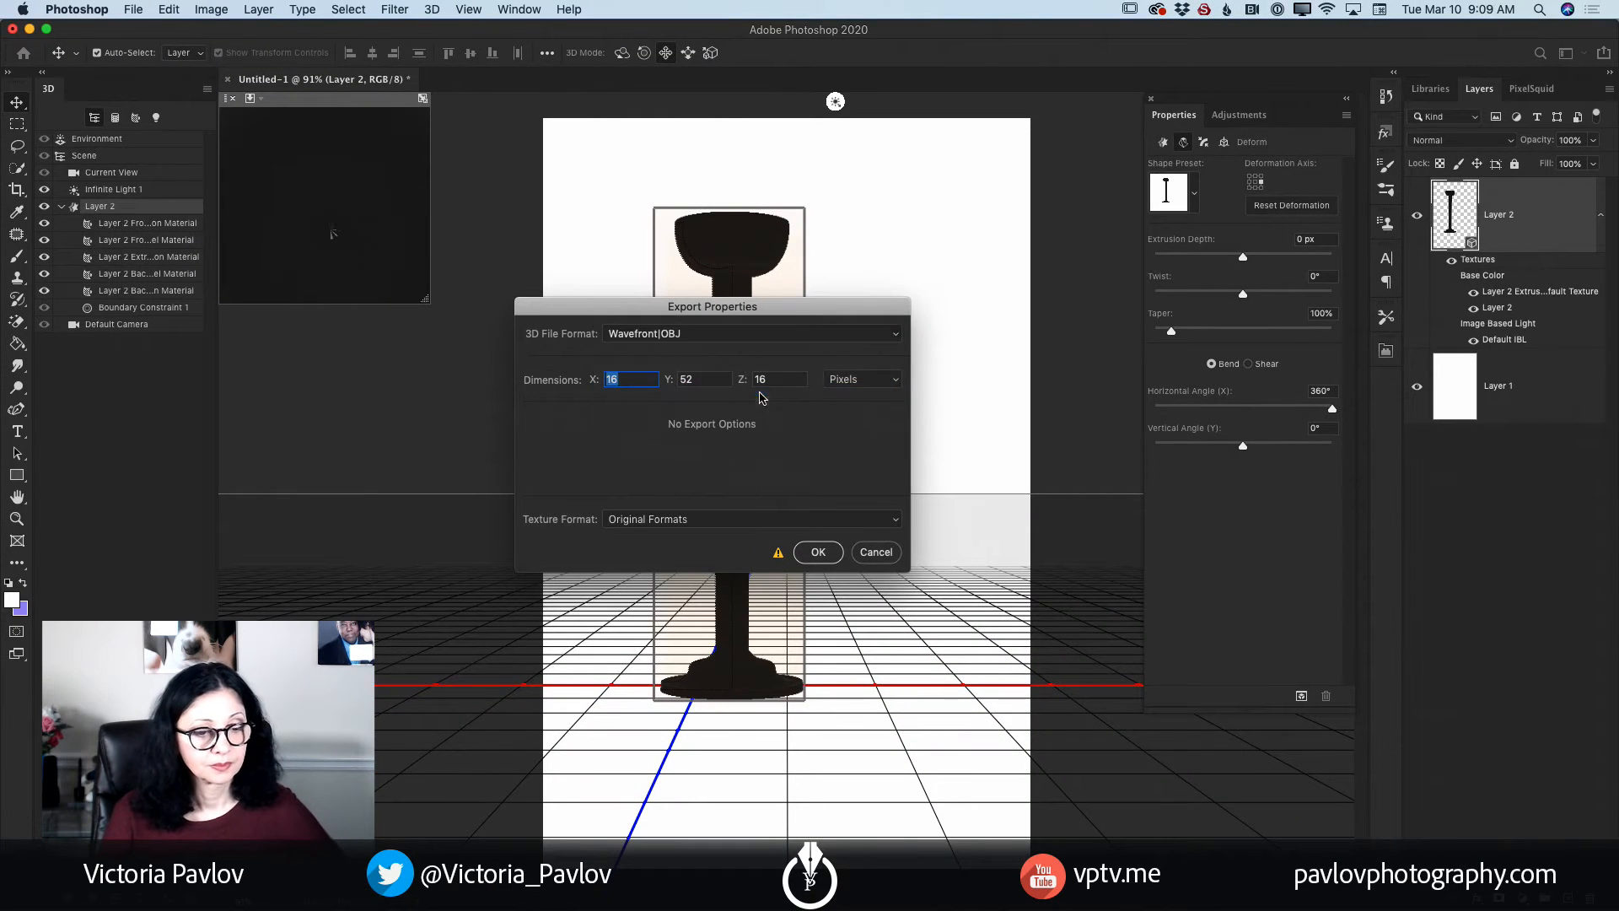
{"action": "left_click", "coordinate": [818, 552]}
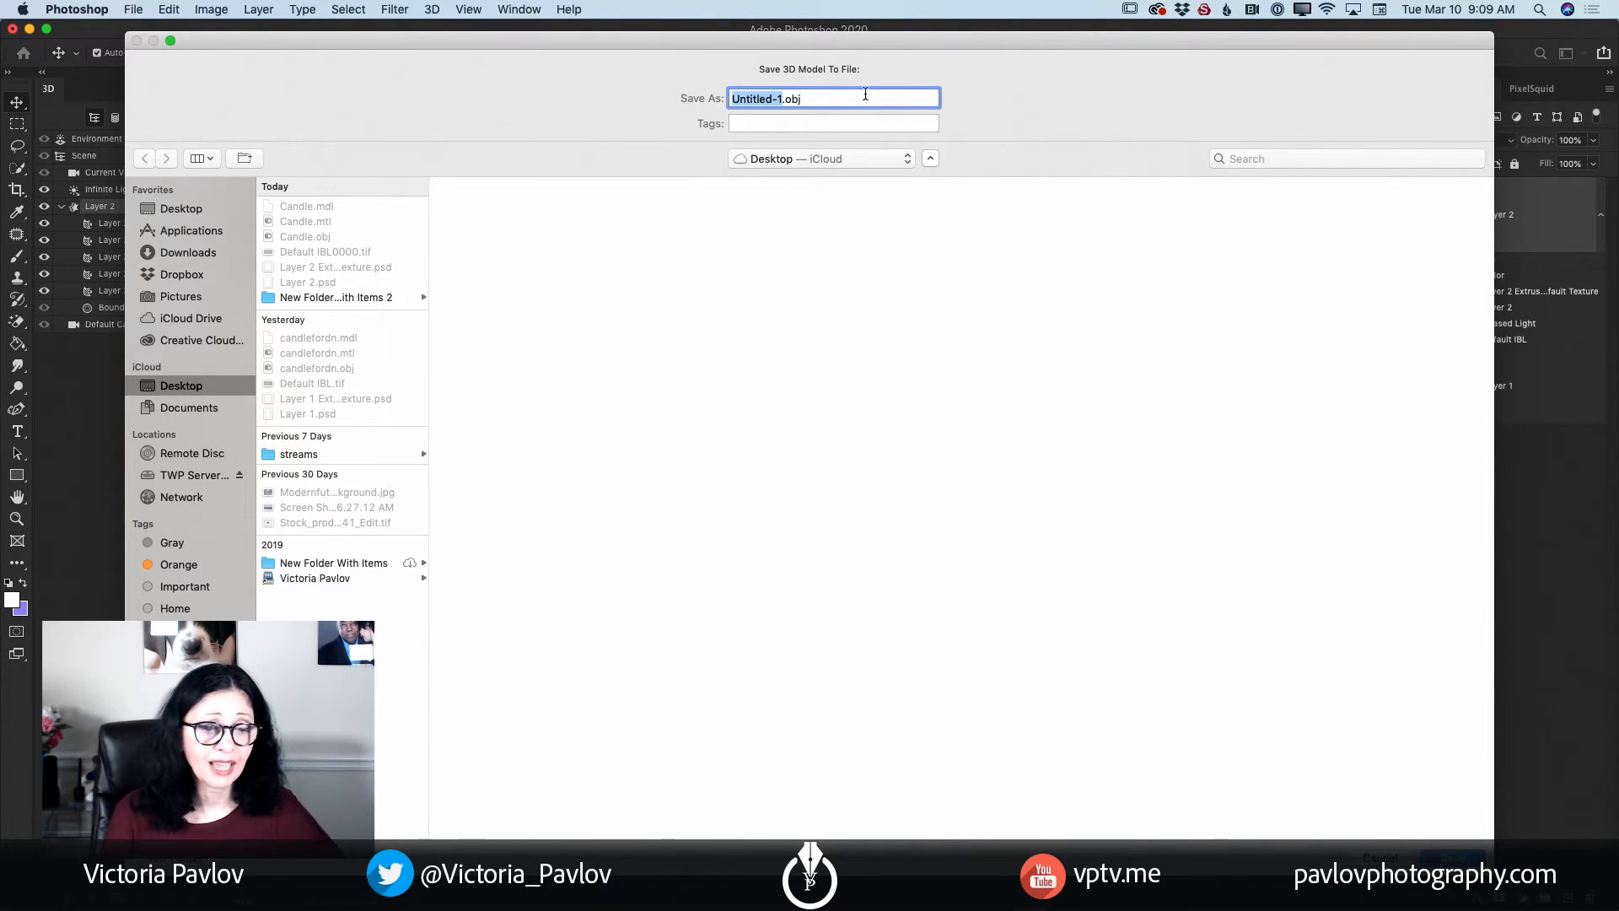
Save the exported 3D model to the Desktop as Livestream.obj.
{"action": "left_click", "coordinate": [781, 99]}
{"action": "left_click_drag", "start_coordinate": [781, 99], "coordinate": [723, 98]}
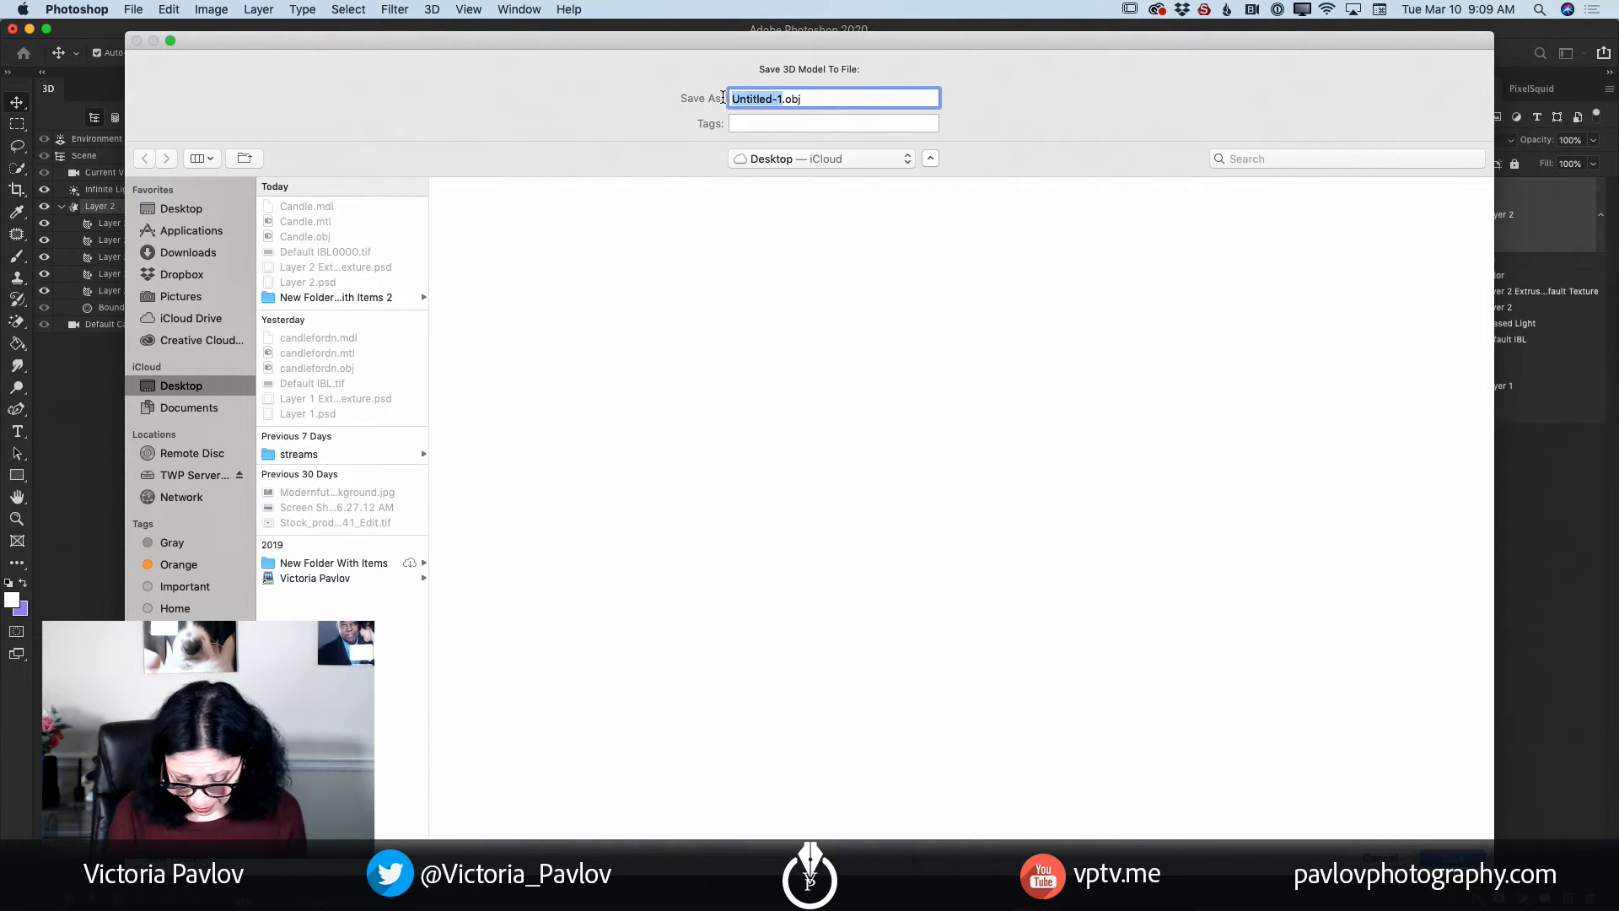
{"action": "type", "text": "Li"}
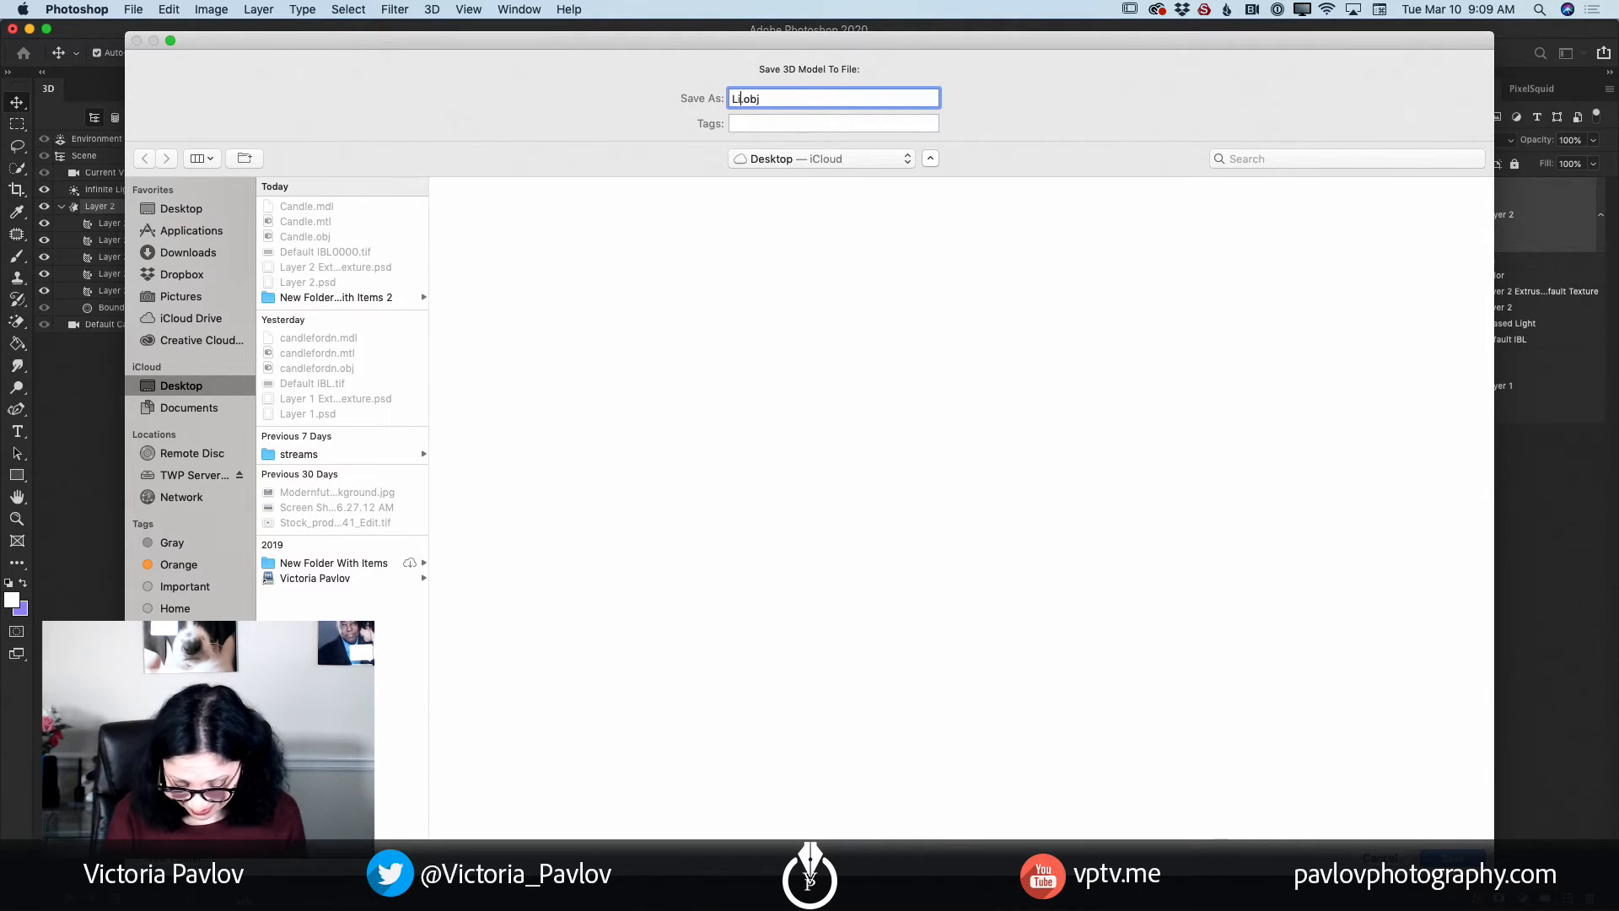
{"action": "type", "text": "vestrea"}
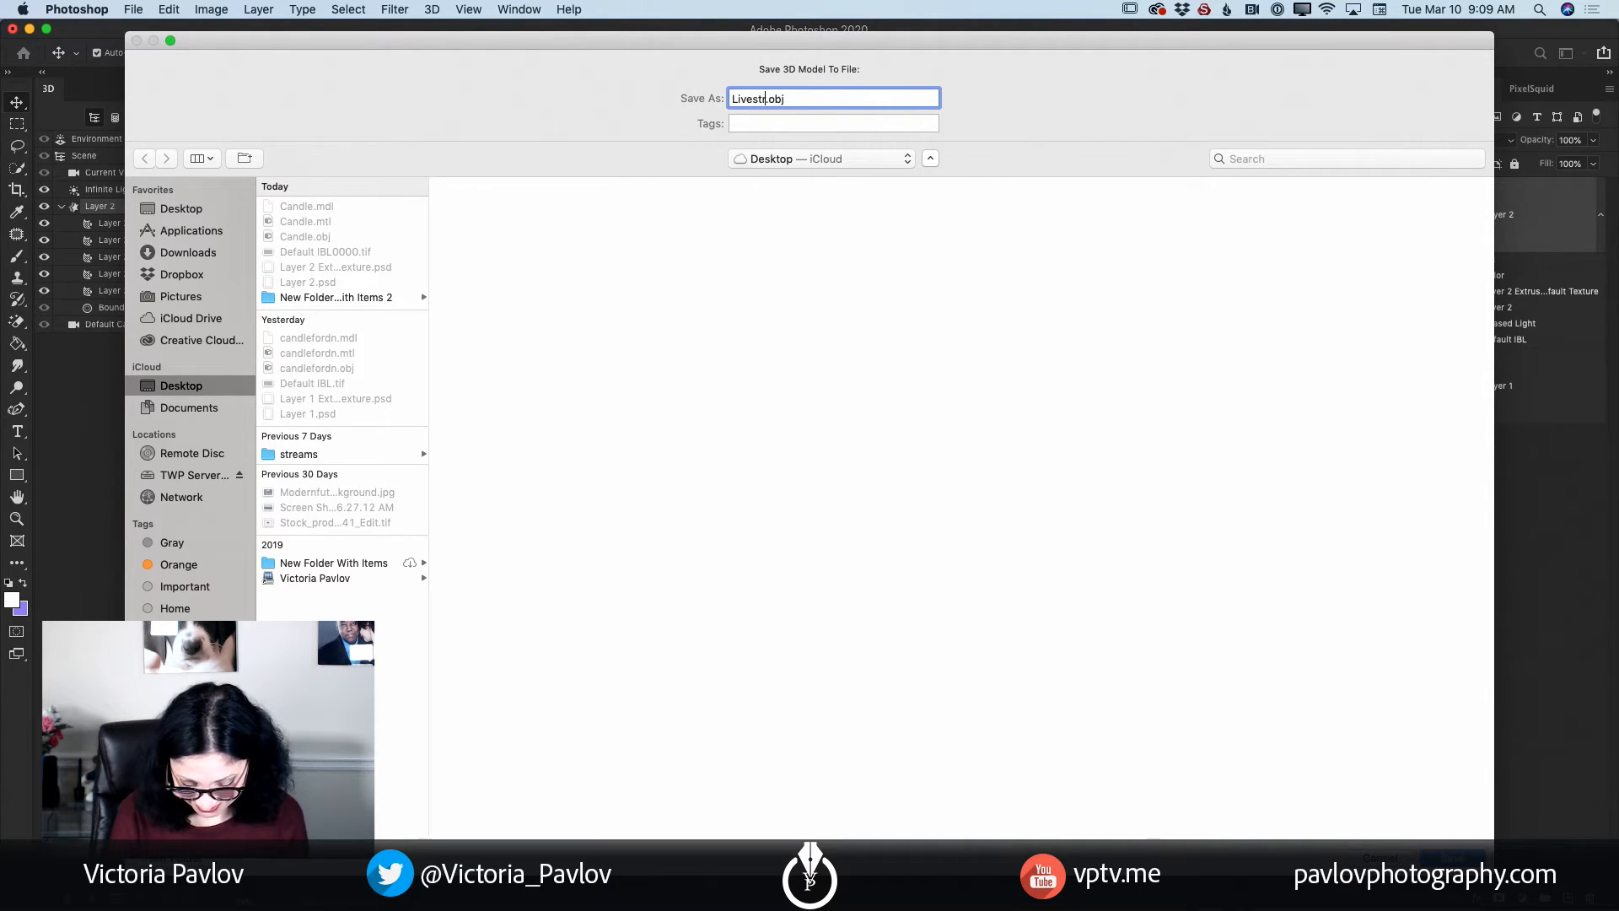
{"action": "type", "text": "m"}
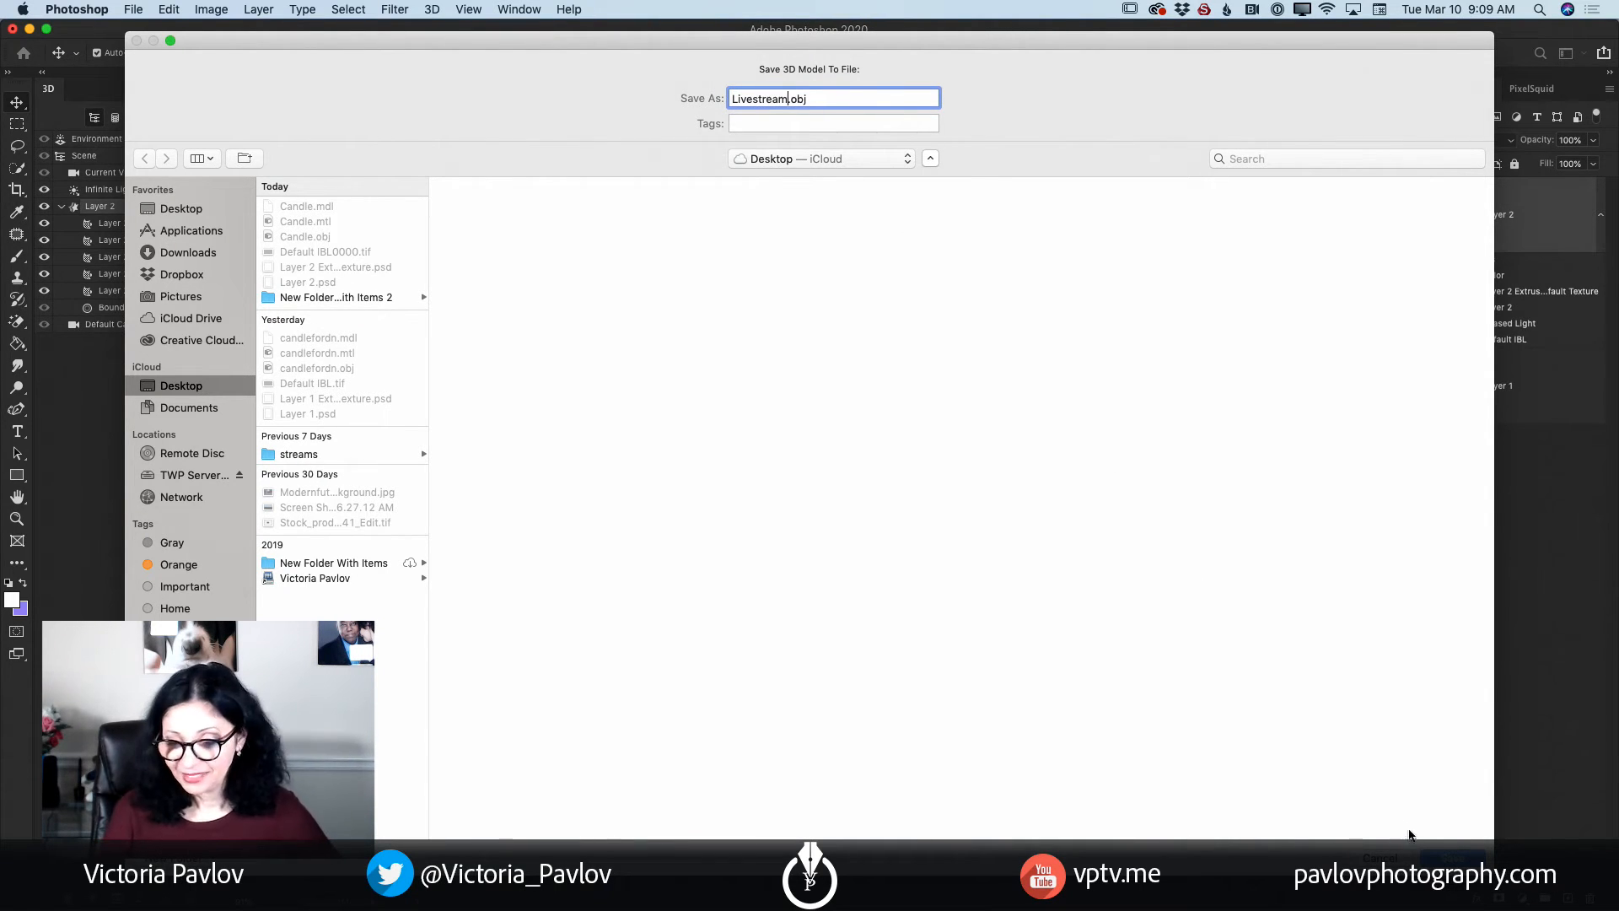
{"action": "key", "text": "Return"}
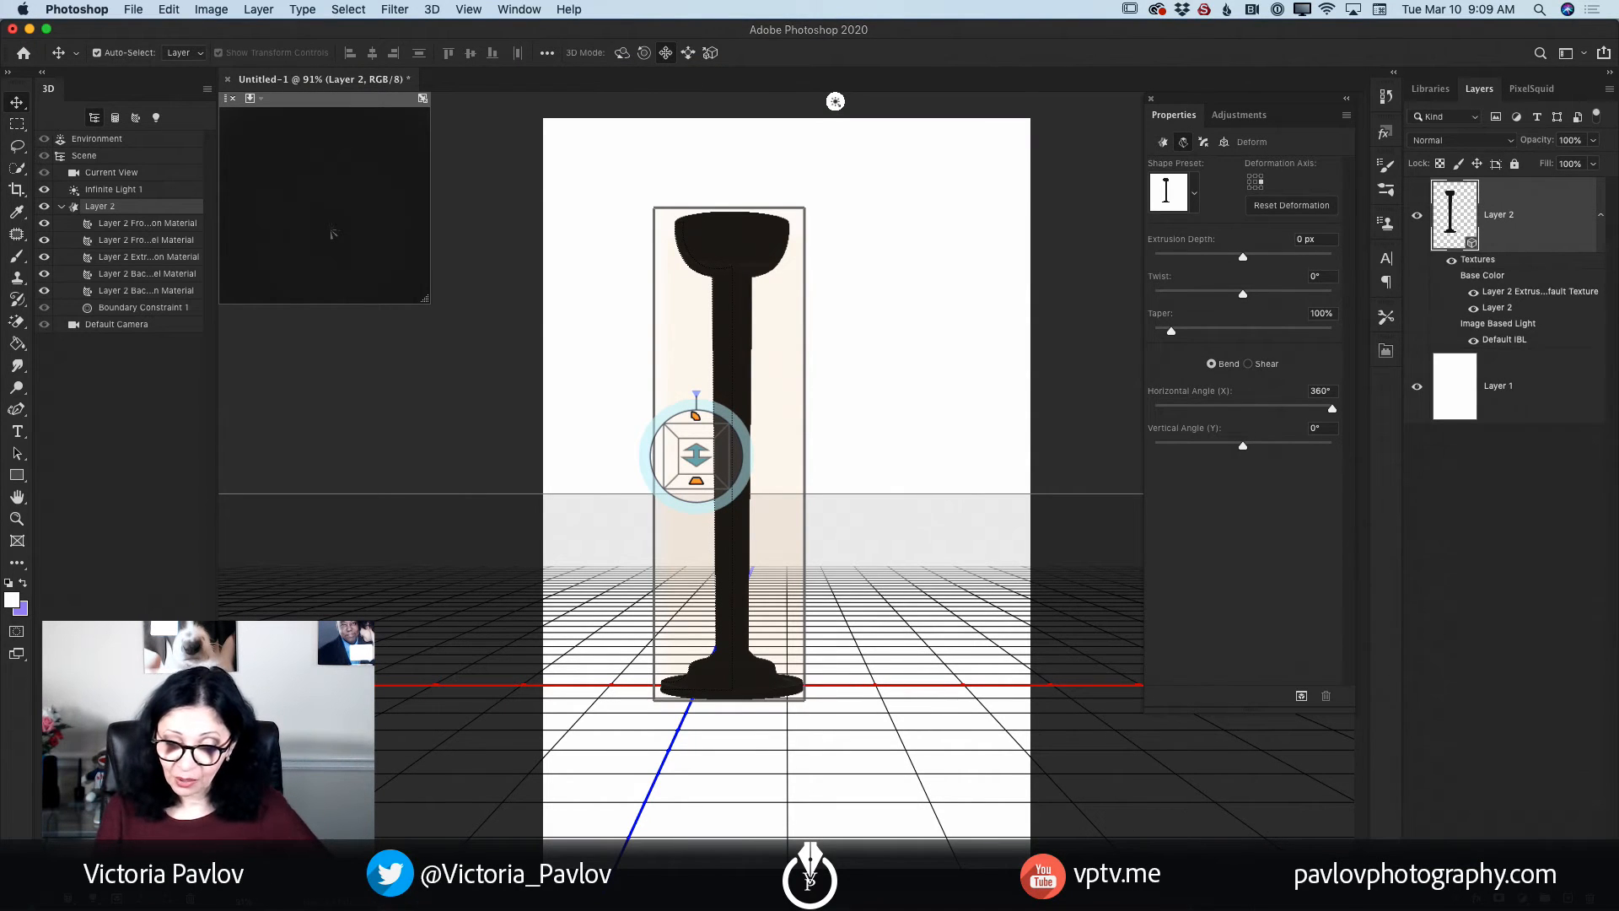
Switch to Adobe Dimension and create a new document with the default settings.
{"action": "left_click", "coordinate": [1297, 890]}
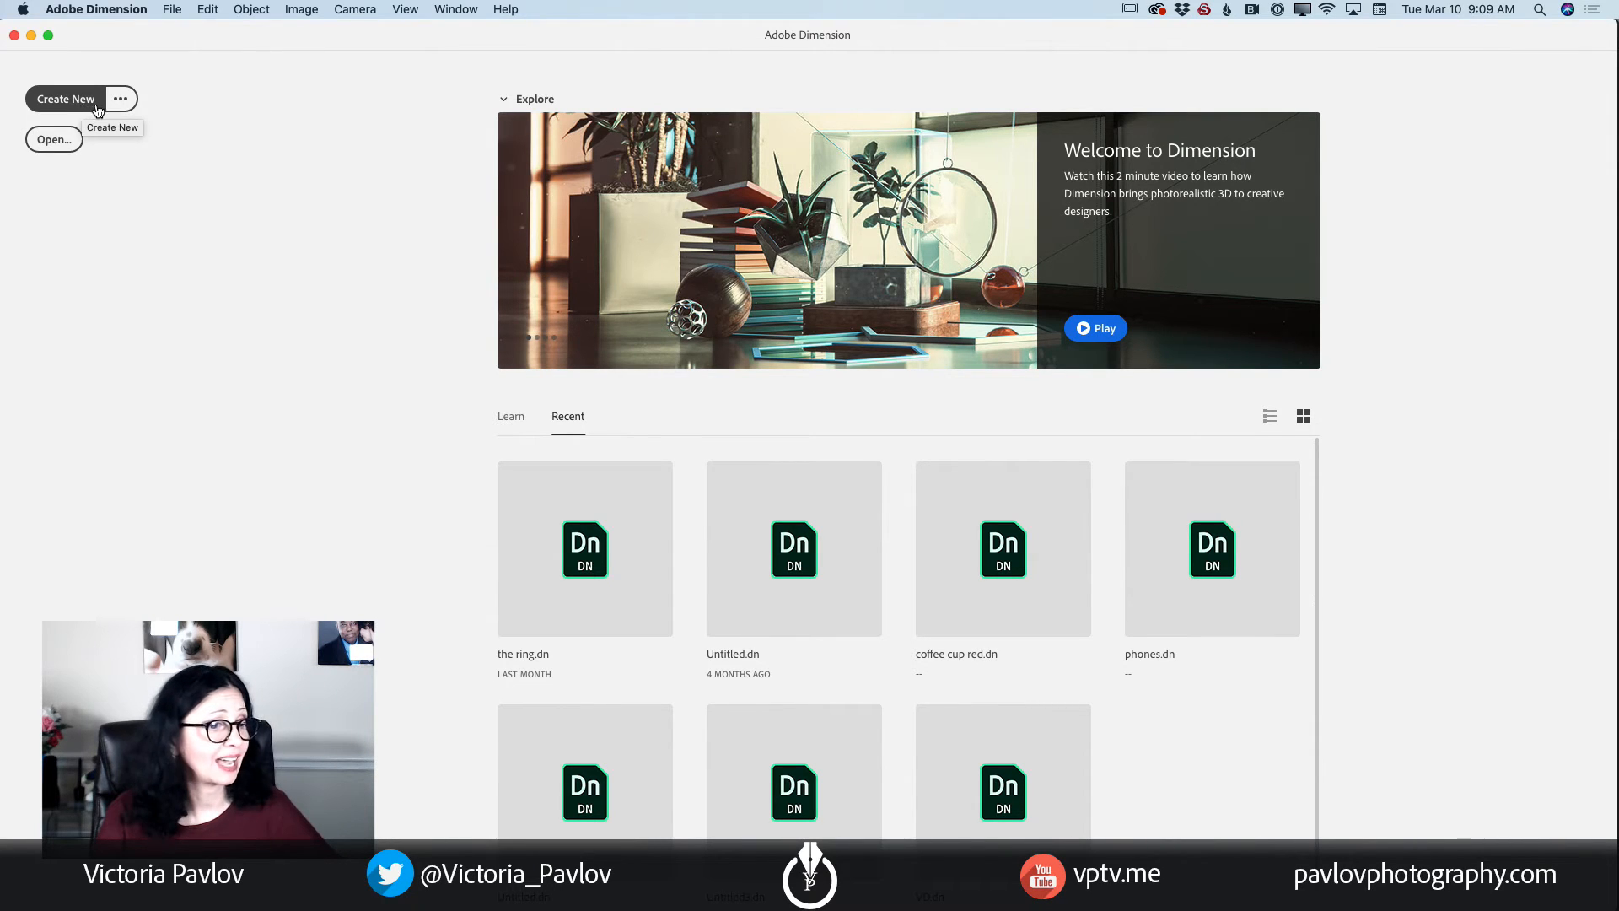
{"action": "left_click", "coordinate": [125, 101]}
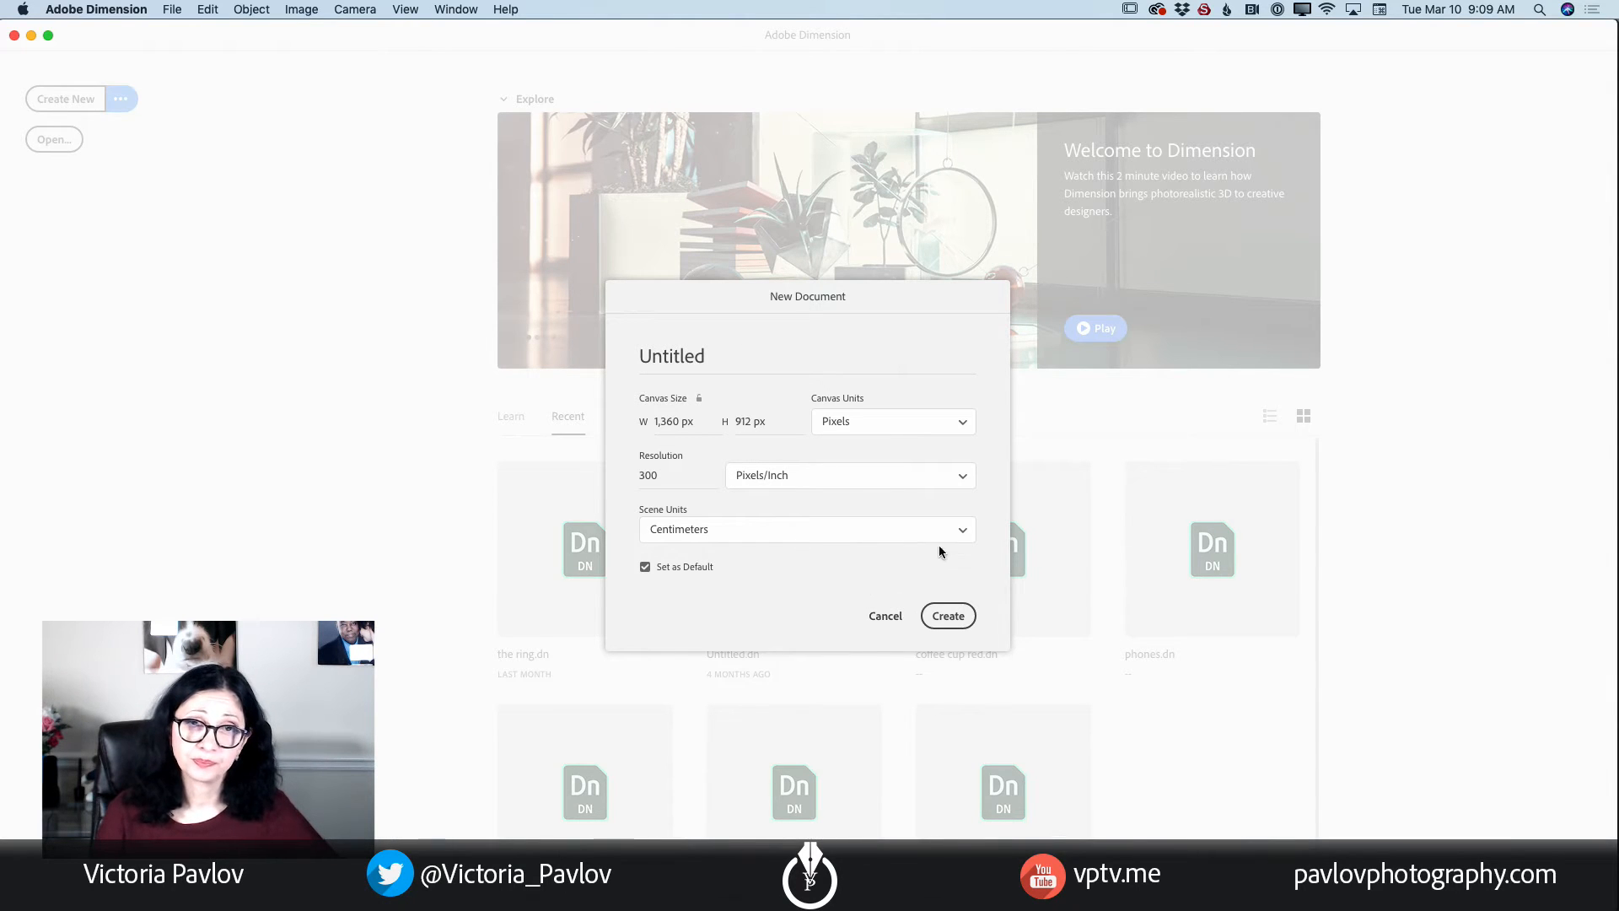
{"action": "left_click", "coordinate": [882, 616]}
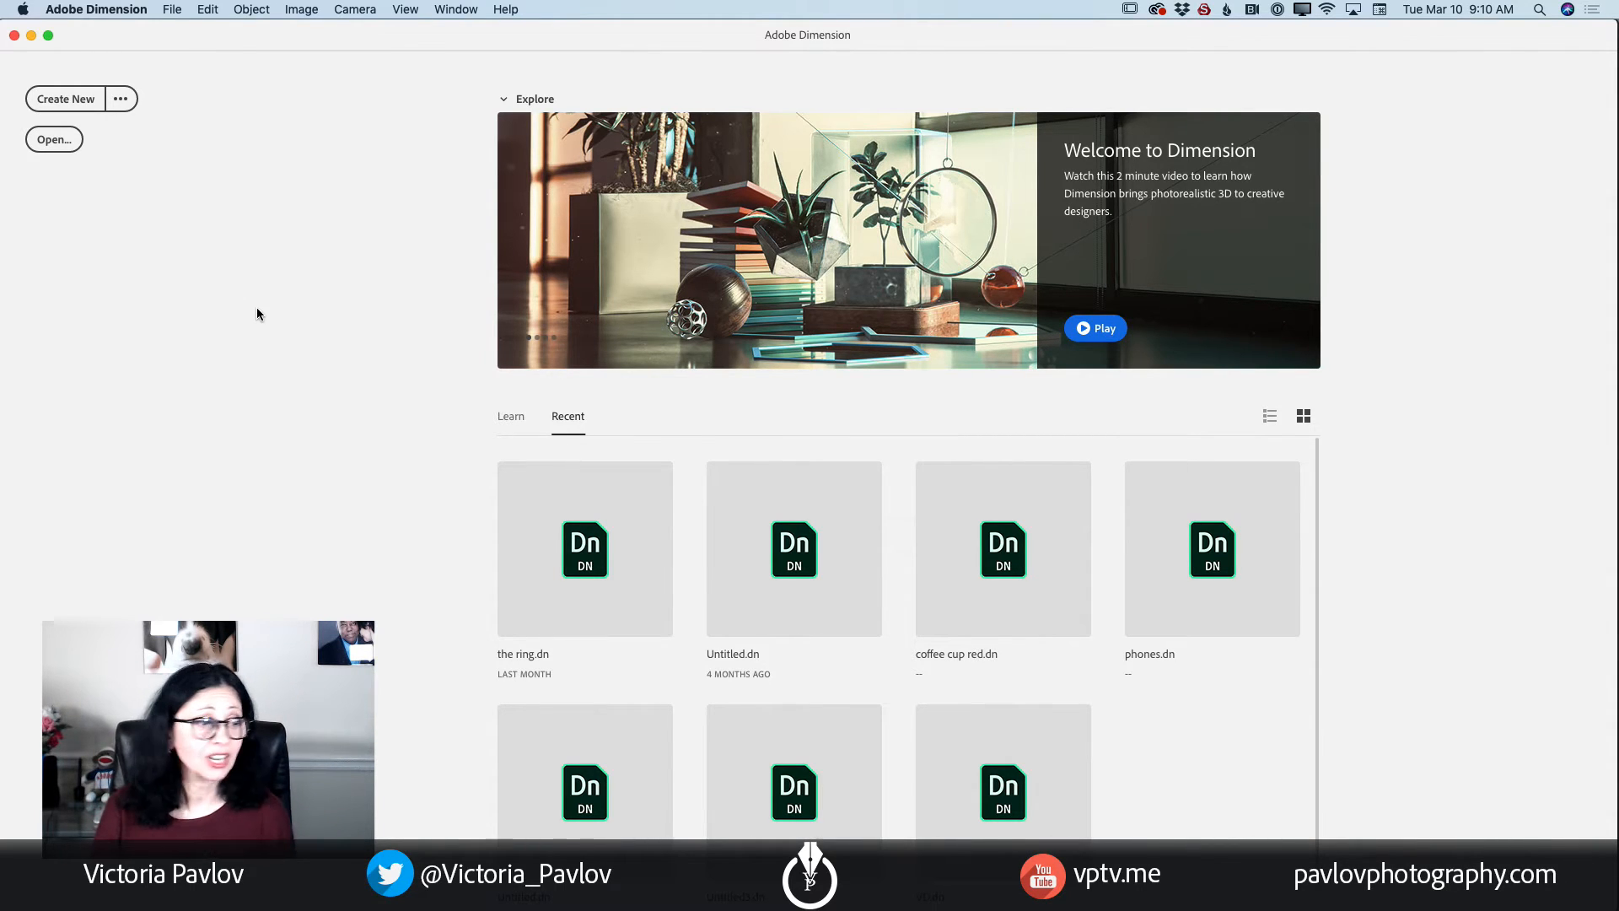
{"action": "left_click", "coordinate": [74, 102]}
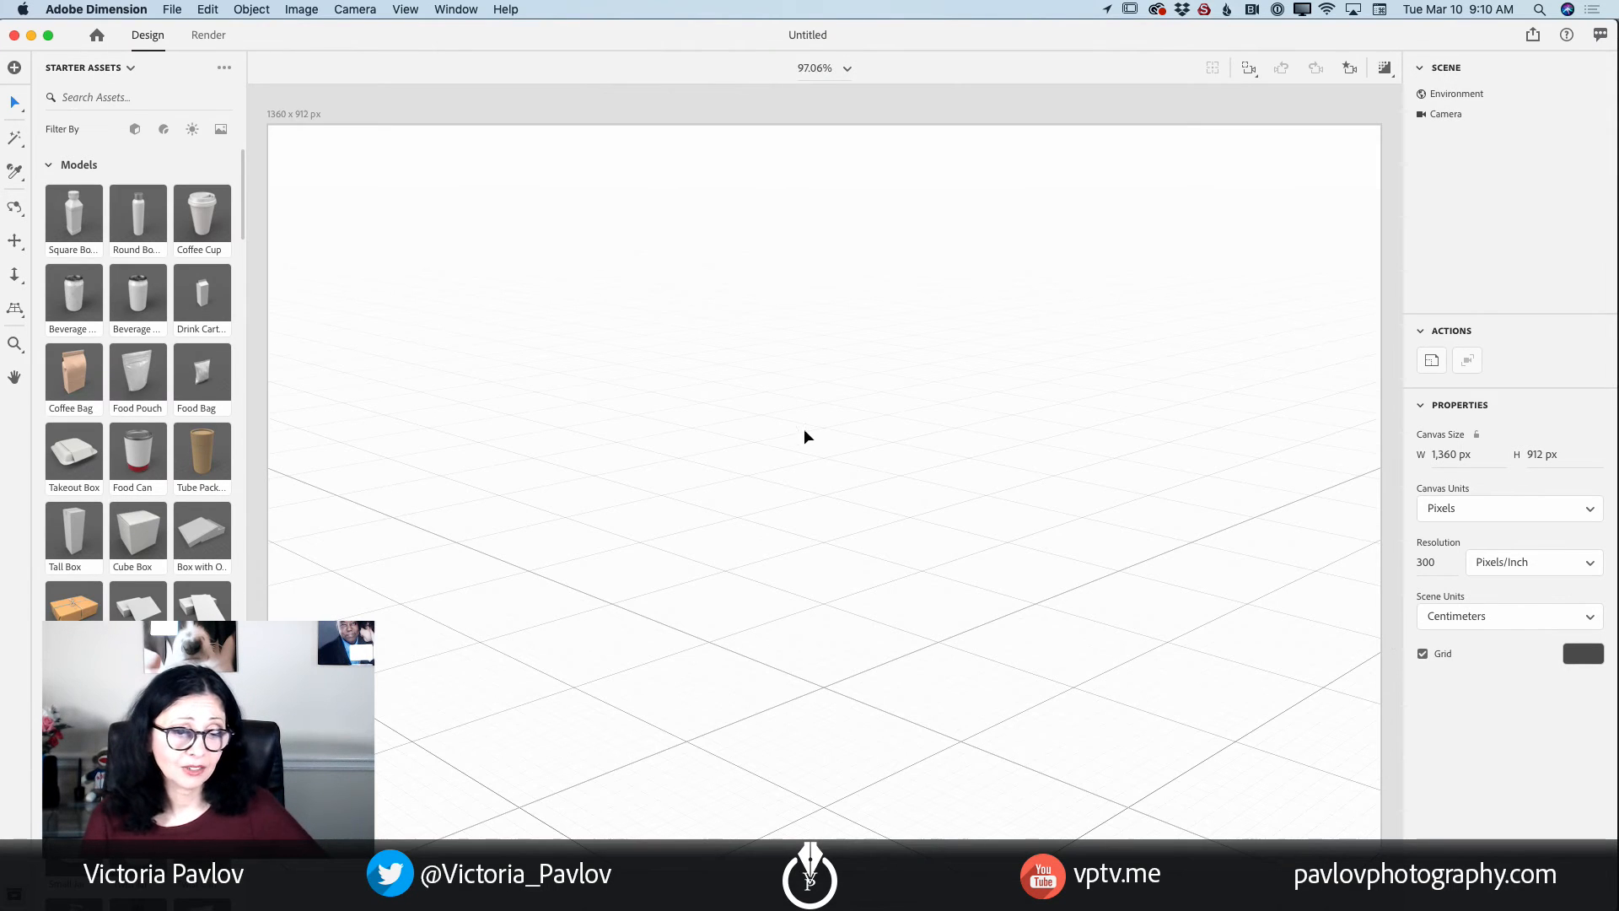
Tilt the camera perspective so the horizon line sits around the middle of the canvas.
{"action": "left_click", "coordinate": [19, 309]}
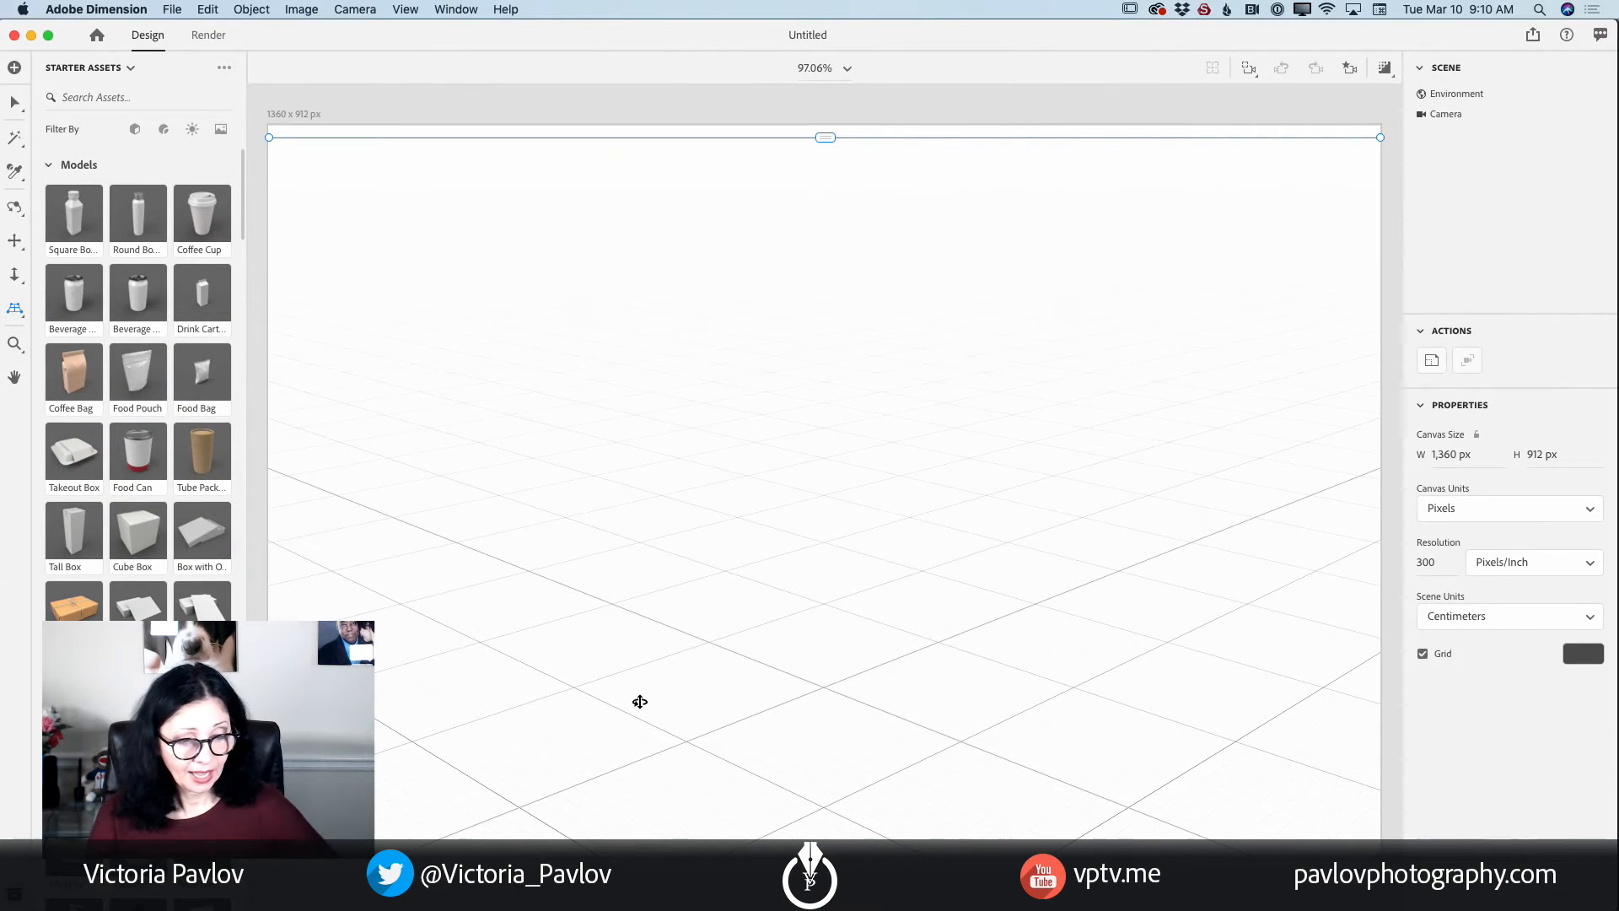
{"action": "left_click_drag", "start_coordinate": [770, 762], "coordinate": [795, 429]}
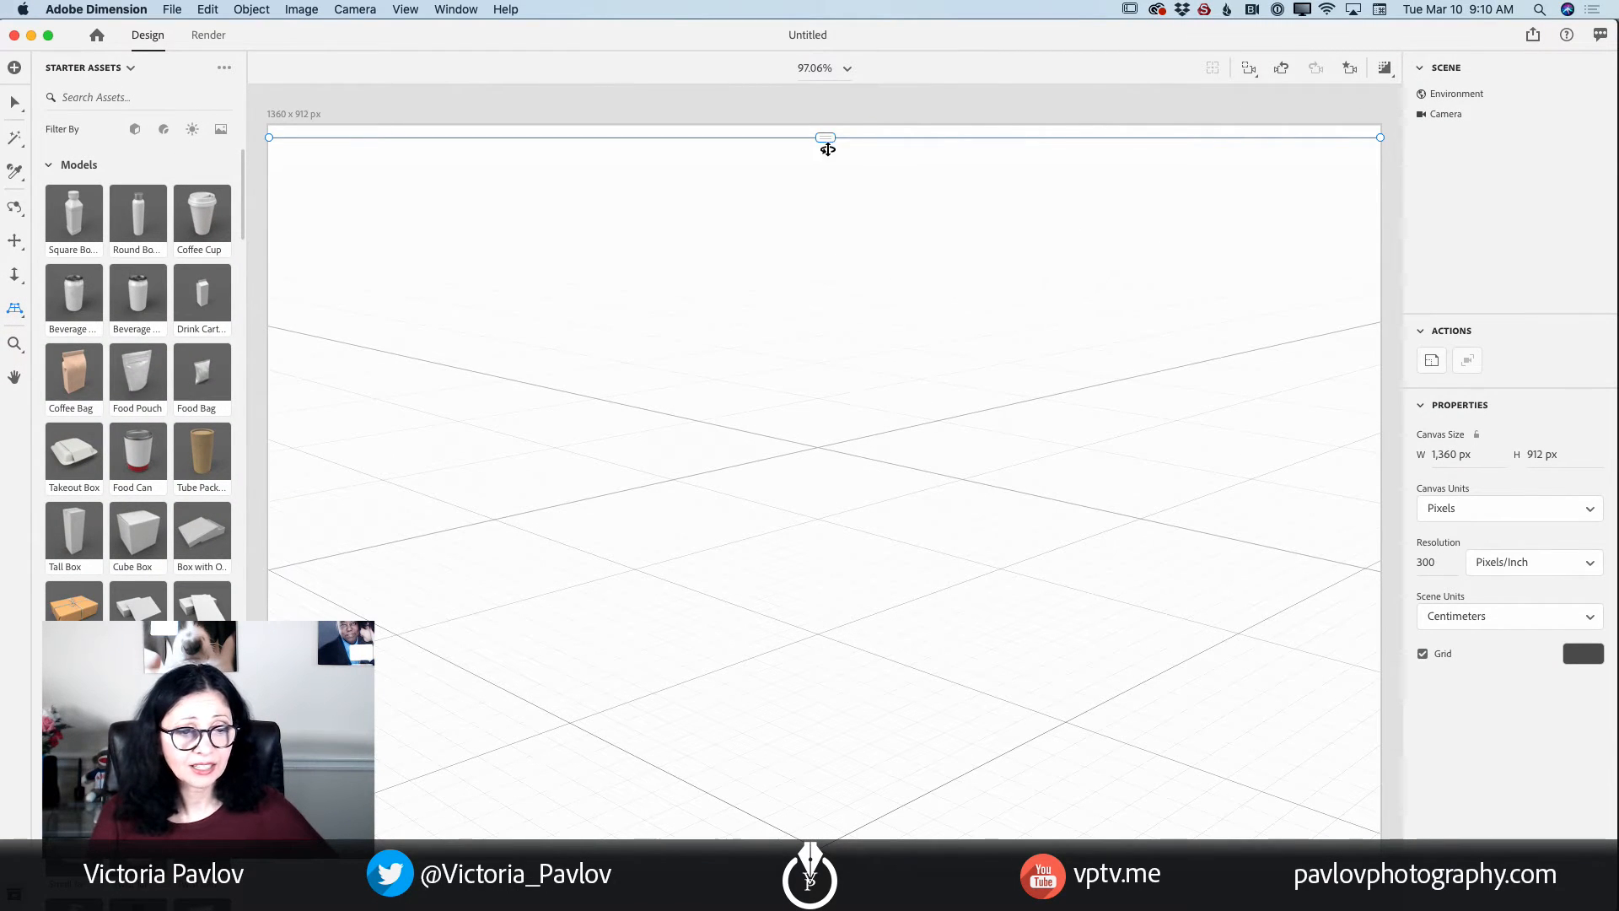
{"action": "left_click_drag", "start_coordinate": [825, 137], "coordinate": [801, 498]}
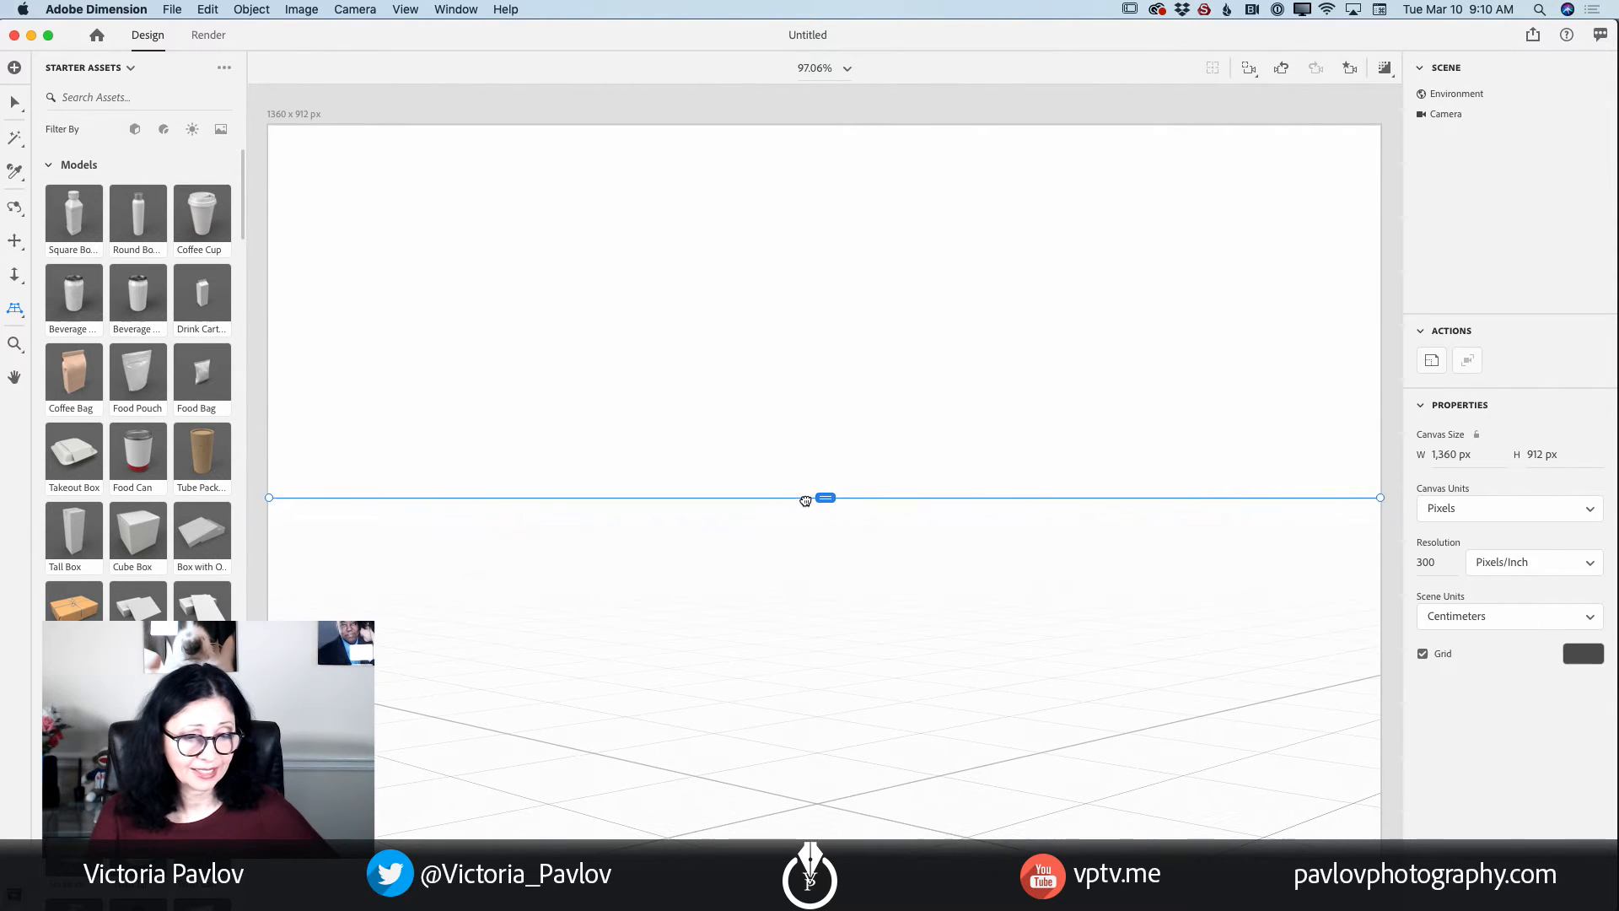
Import the 3D model Livestream.obj from the Desktop into the scene.
{"action": "left_click", "coordinate": [170, 11]}
{"action": "mouse_move", "coordinate": [311, 204]}
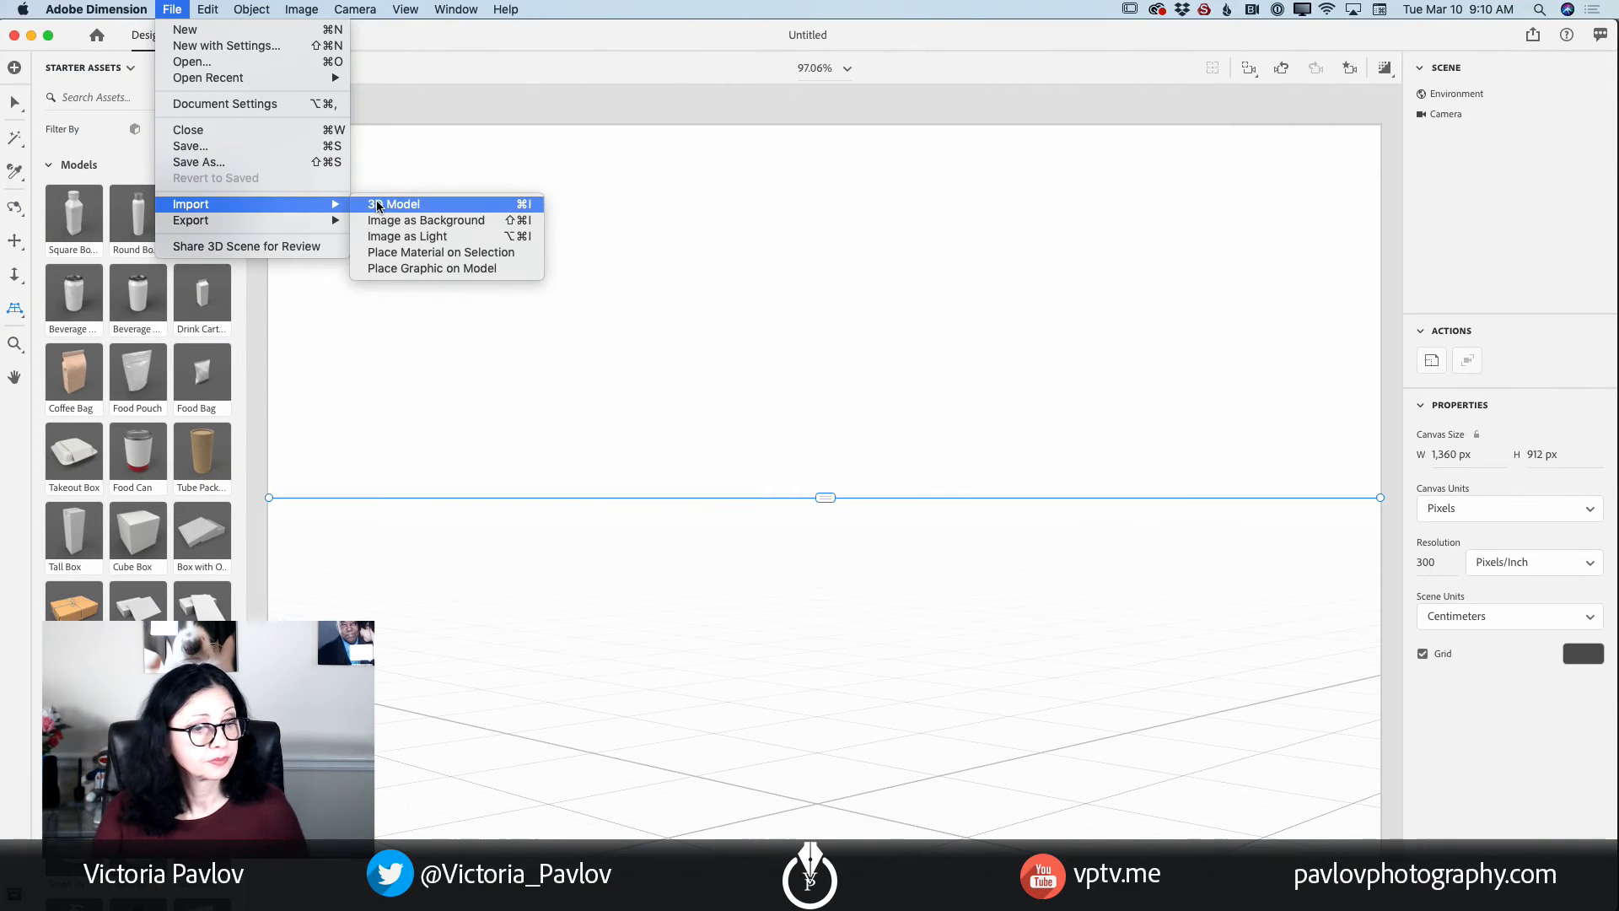
{"action": "left_click", "coordinate": [377, 204]}
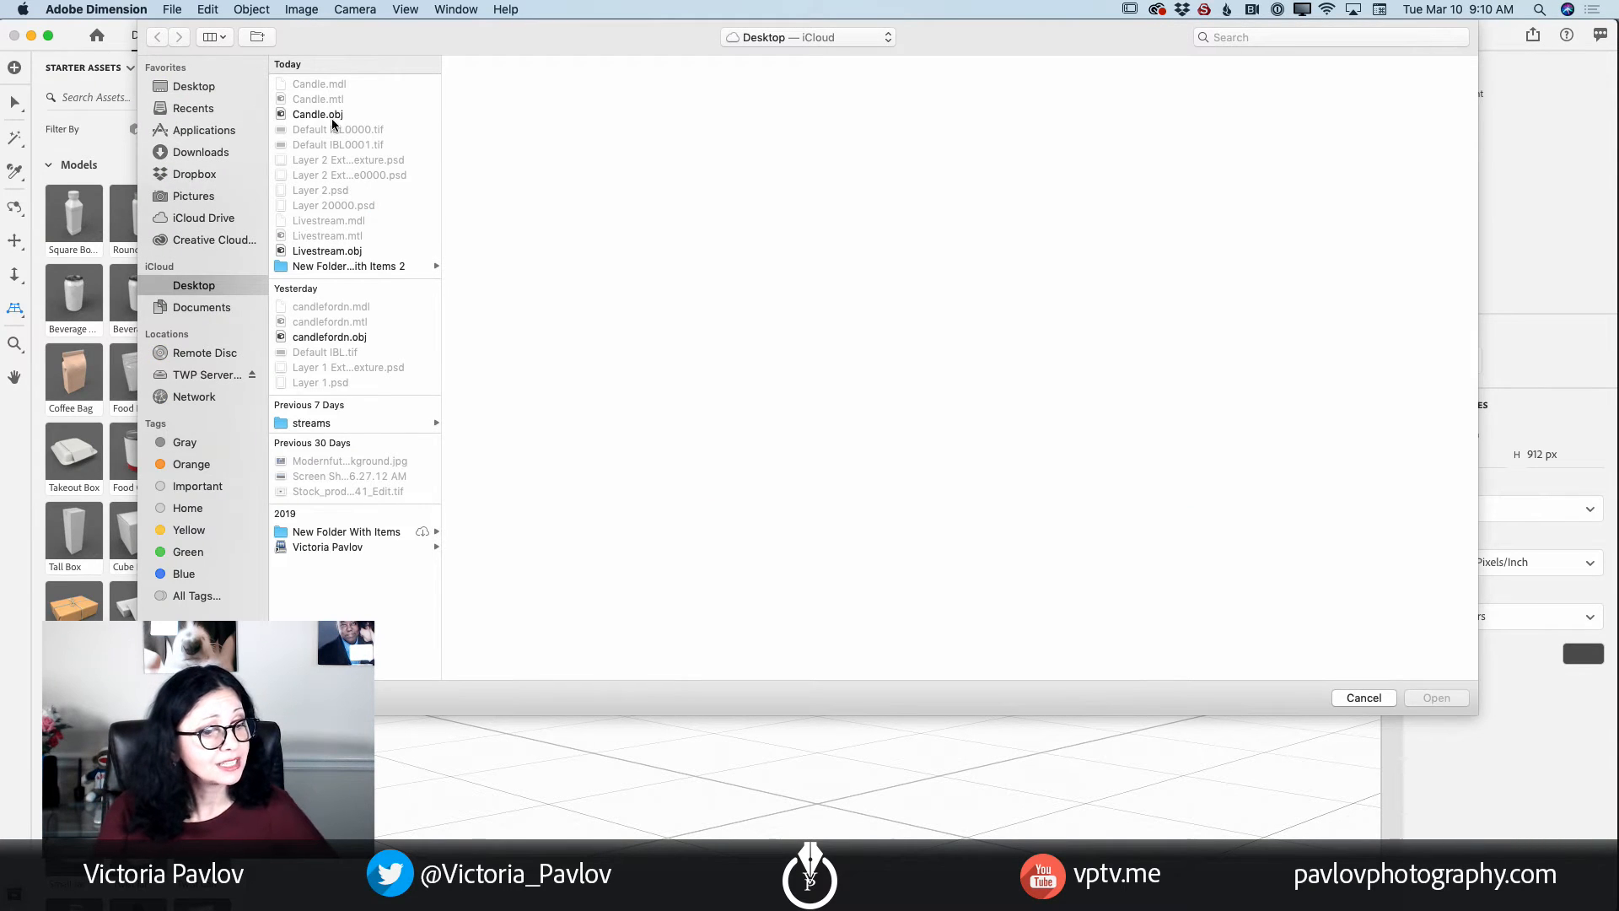
{"action": "left_click", "coordinate": [328, 253]}
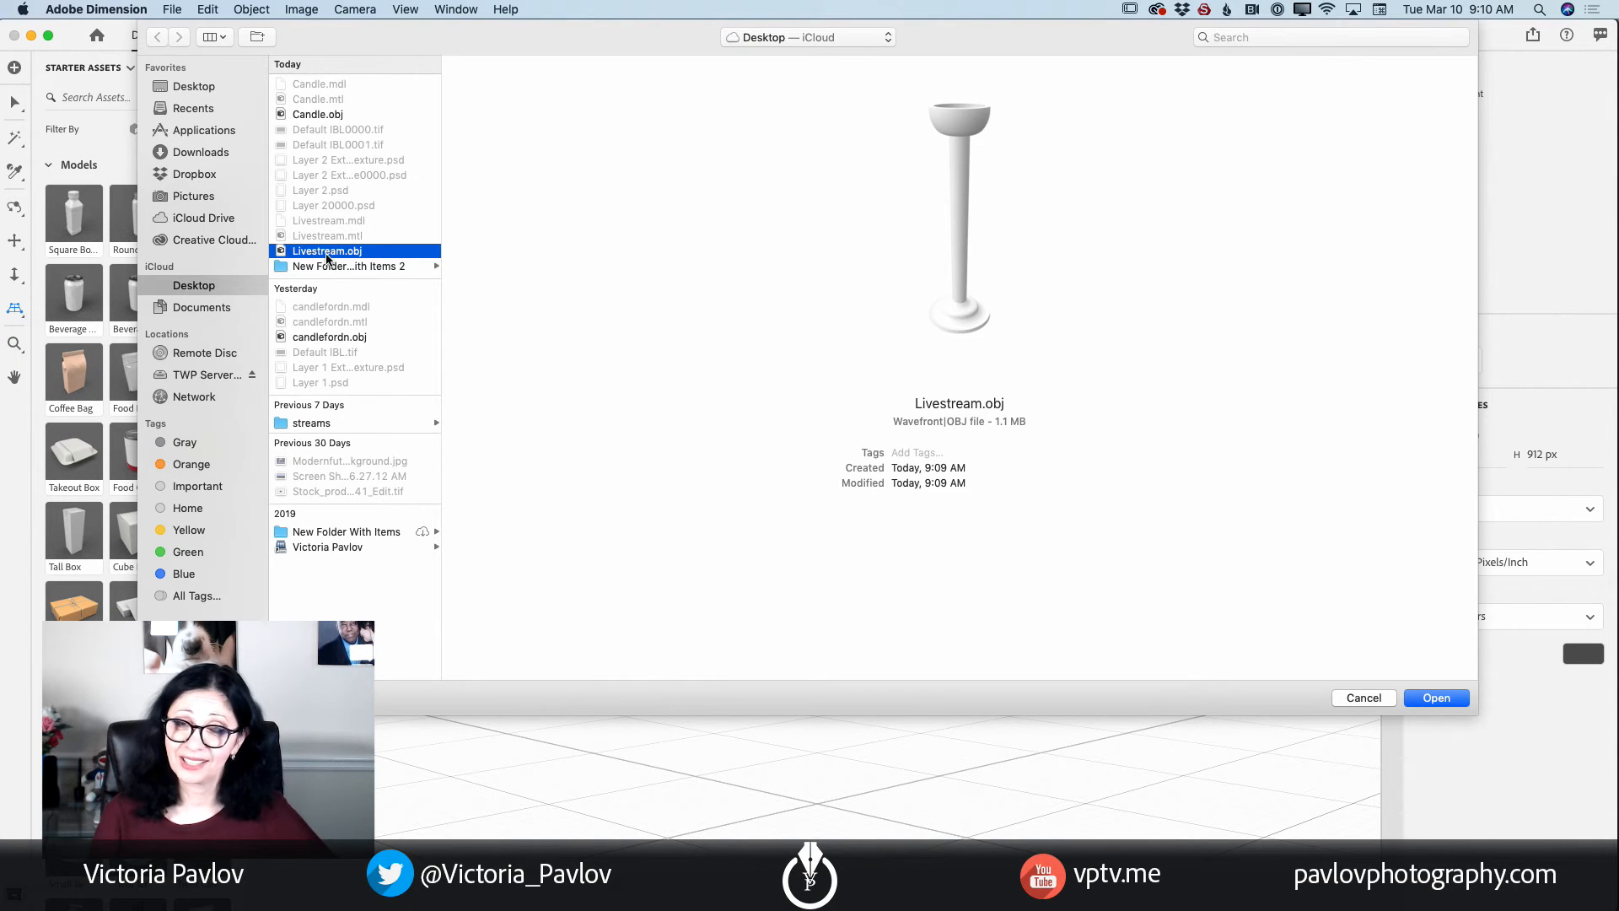
{"action": "left_click", "coordinate": [1434, 698]}
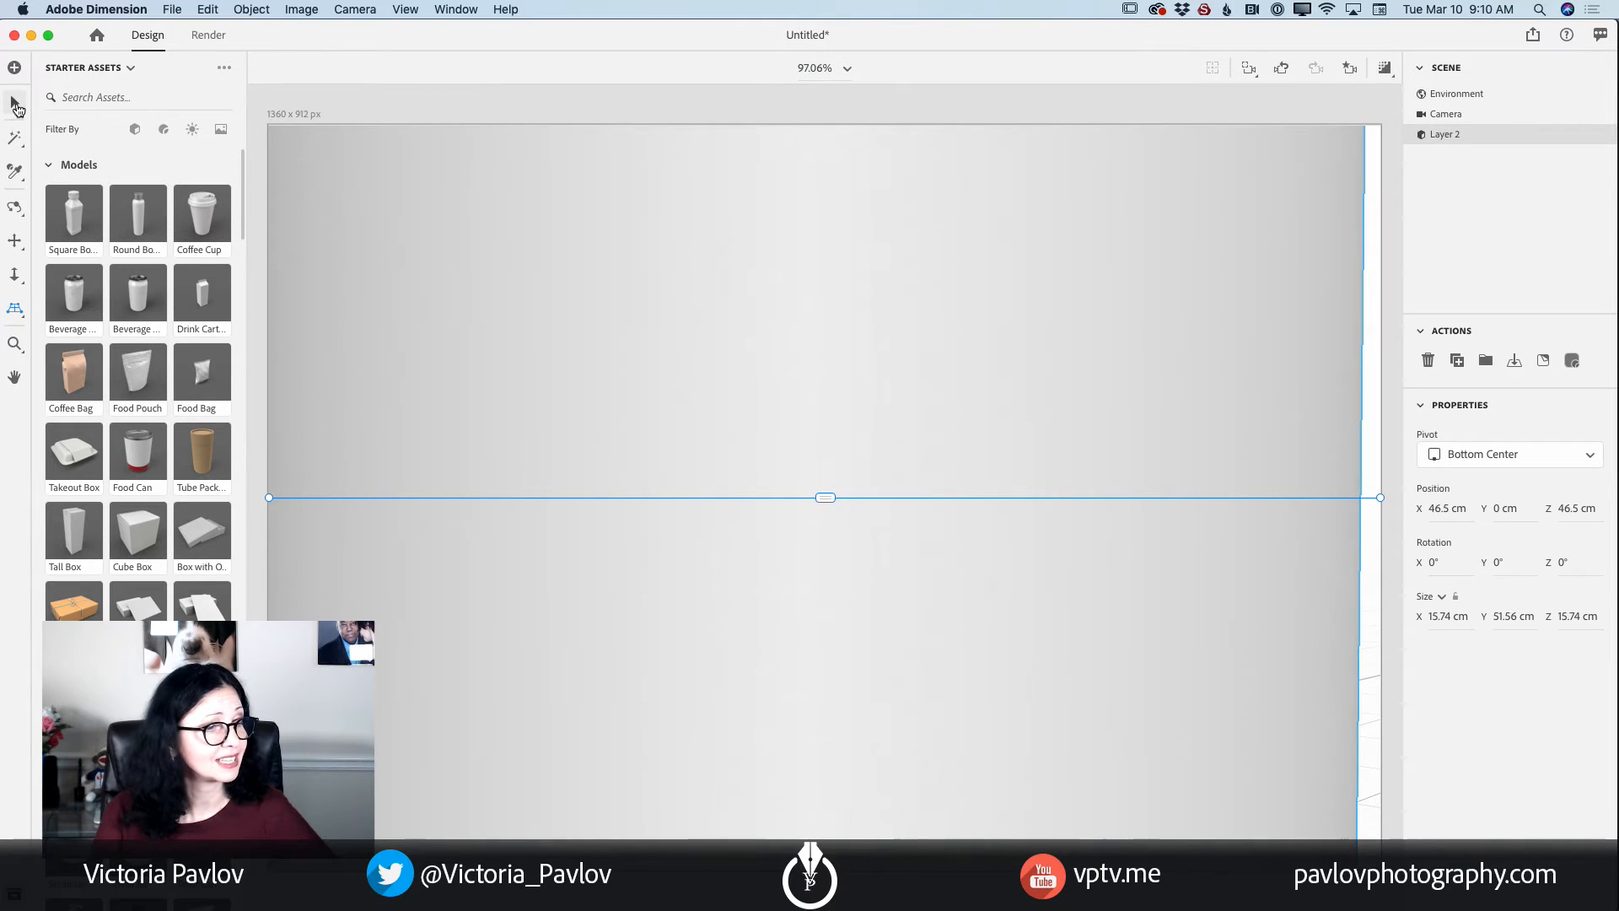
Bring the whole candlestick model into view and scale it down uniformly to about 40.87 cm tall.
{"action": "left_click", "coordinate": [16, 104]}
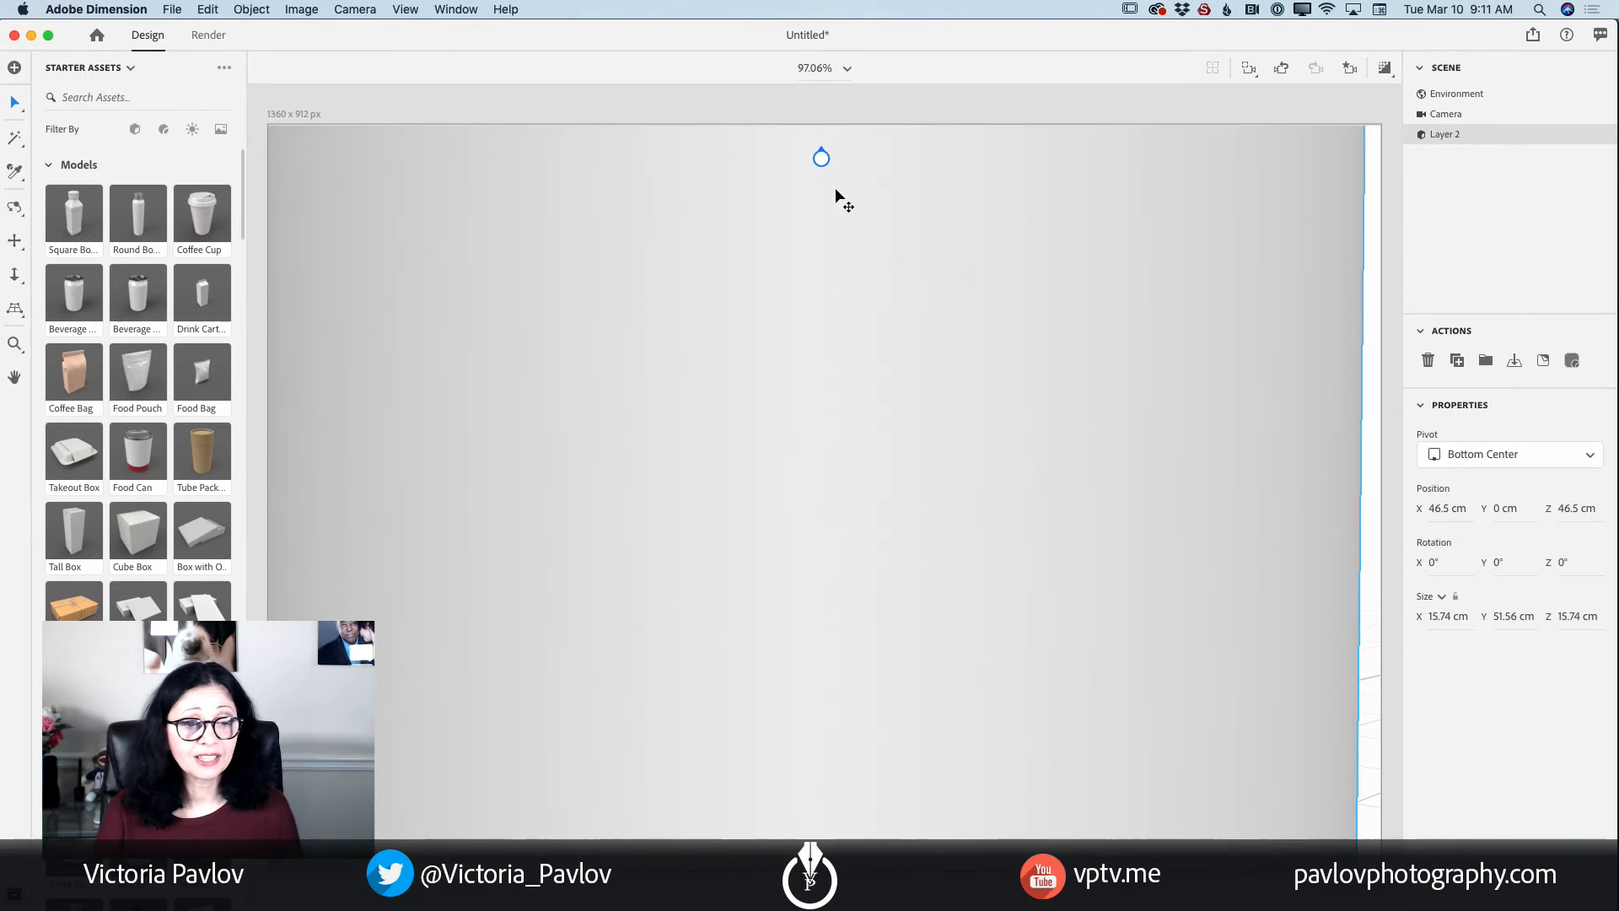
{"action": "left_click", "coordinate": [824, 159]}
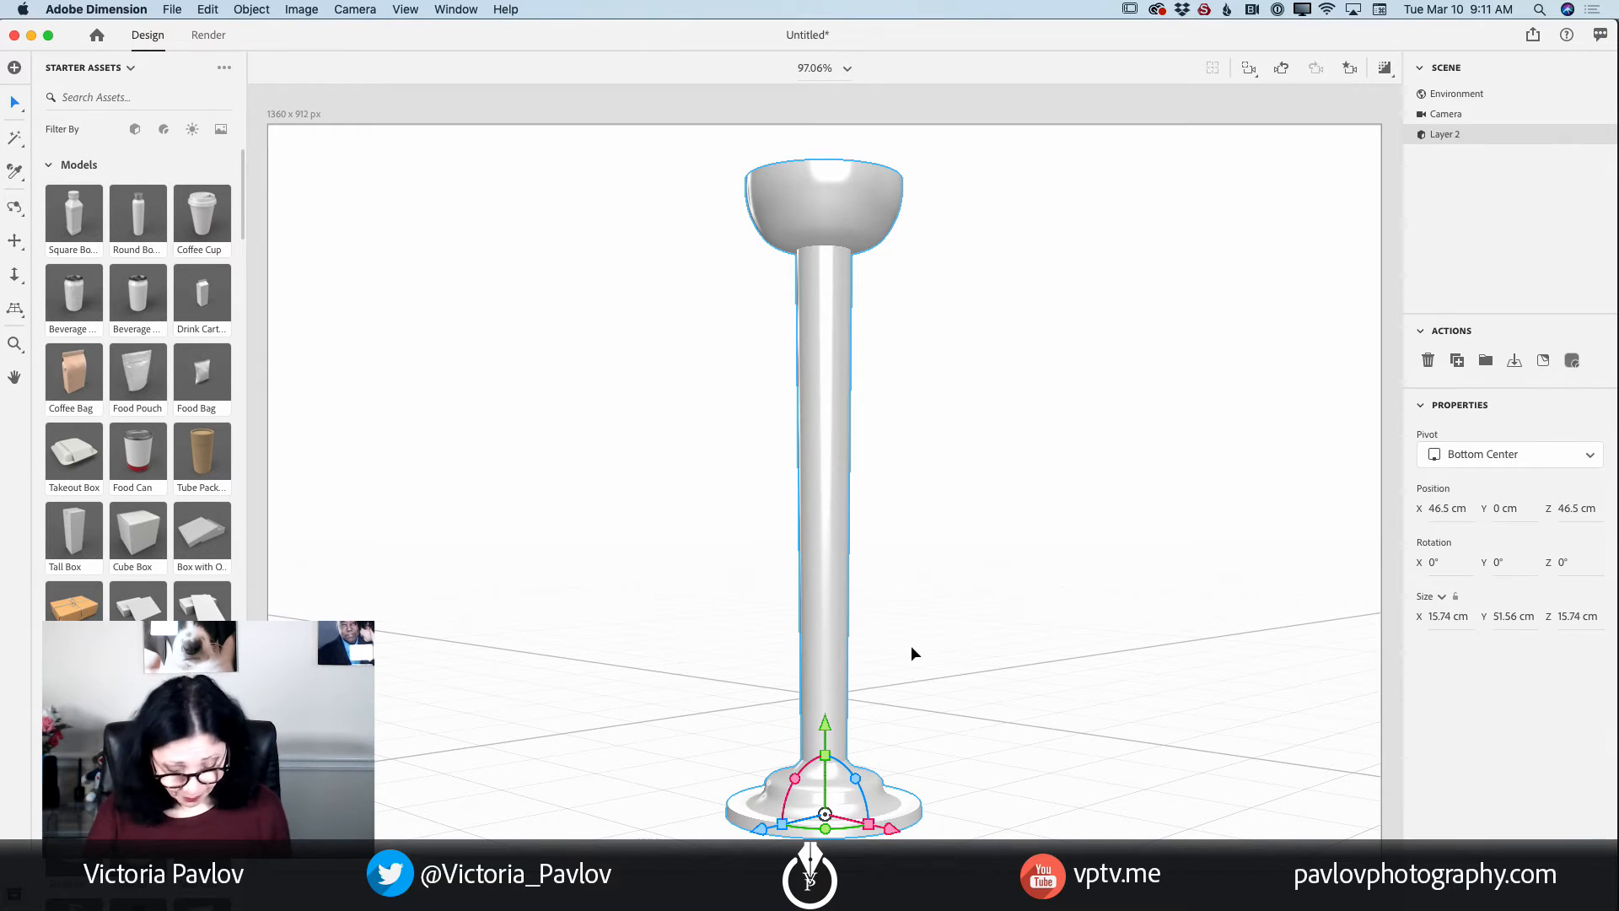
{"action": "left_click_drag", "start_coordinate": [825, 755], "coordinate": [823, 766]}
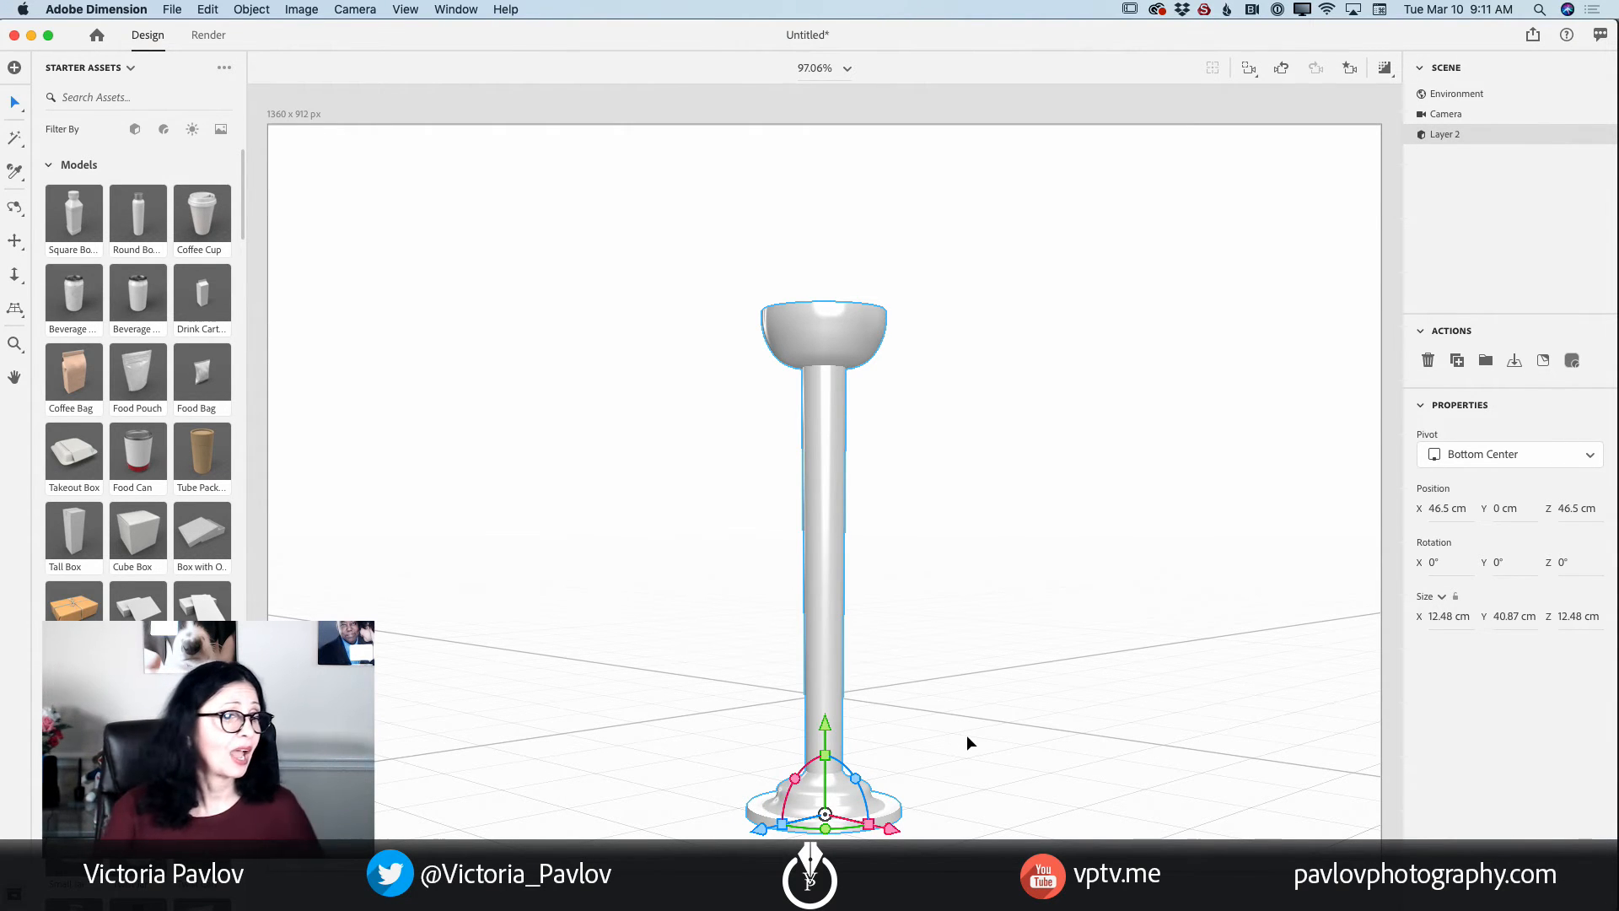
{"action": "scroll", "coordinate": [967, 735], "scroll_direction": "down", "scroll_amount": 2}
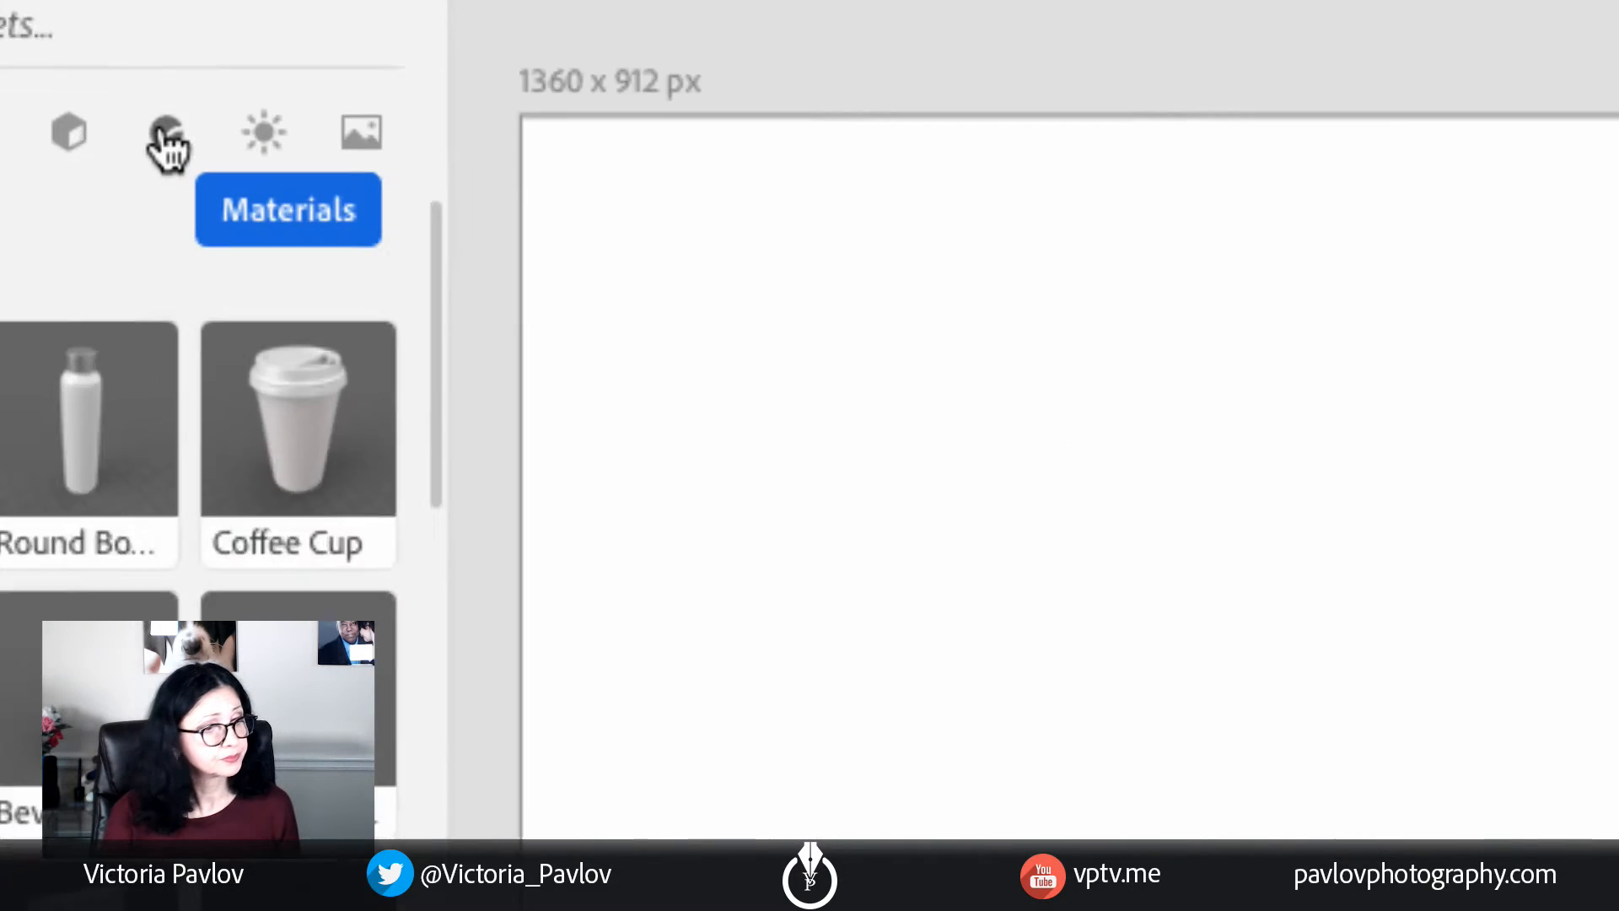
Apply the Bronze Hexagon Tiles substance material to the candlestick model.
{"action": "left_click", "coordinate": [167, 133]}
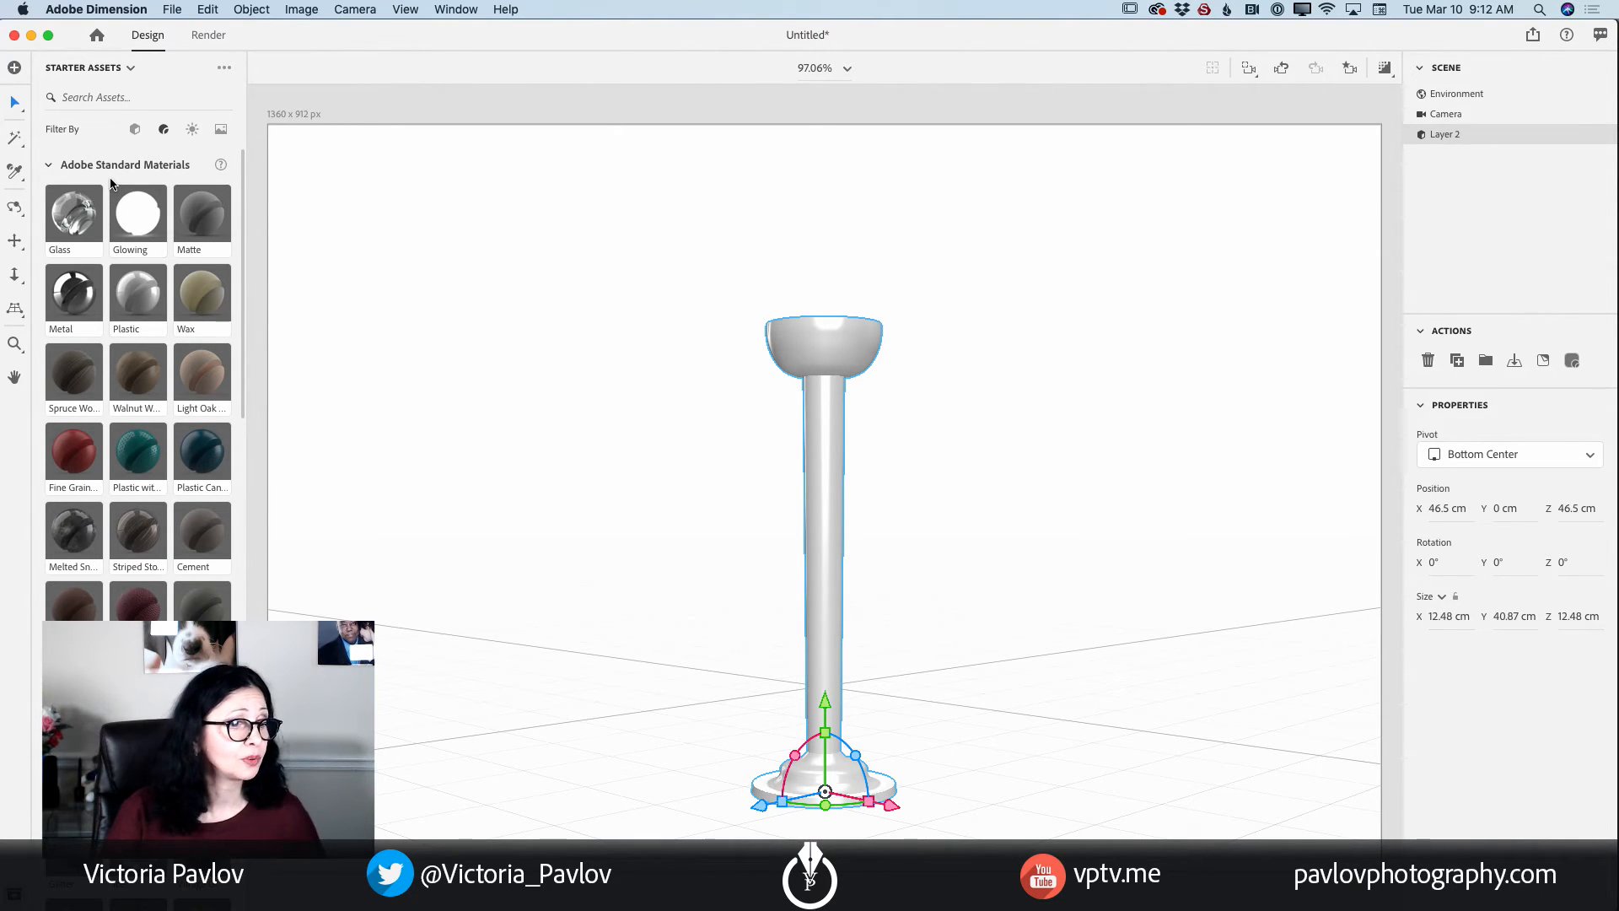
{"action": "scroll", "coordinate": [142, 364], "scroll_direction": "down", "scroll_amount": 5}
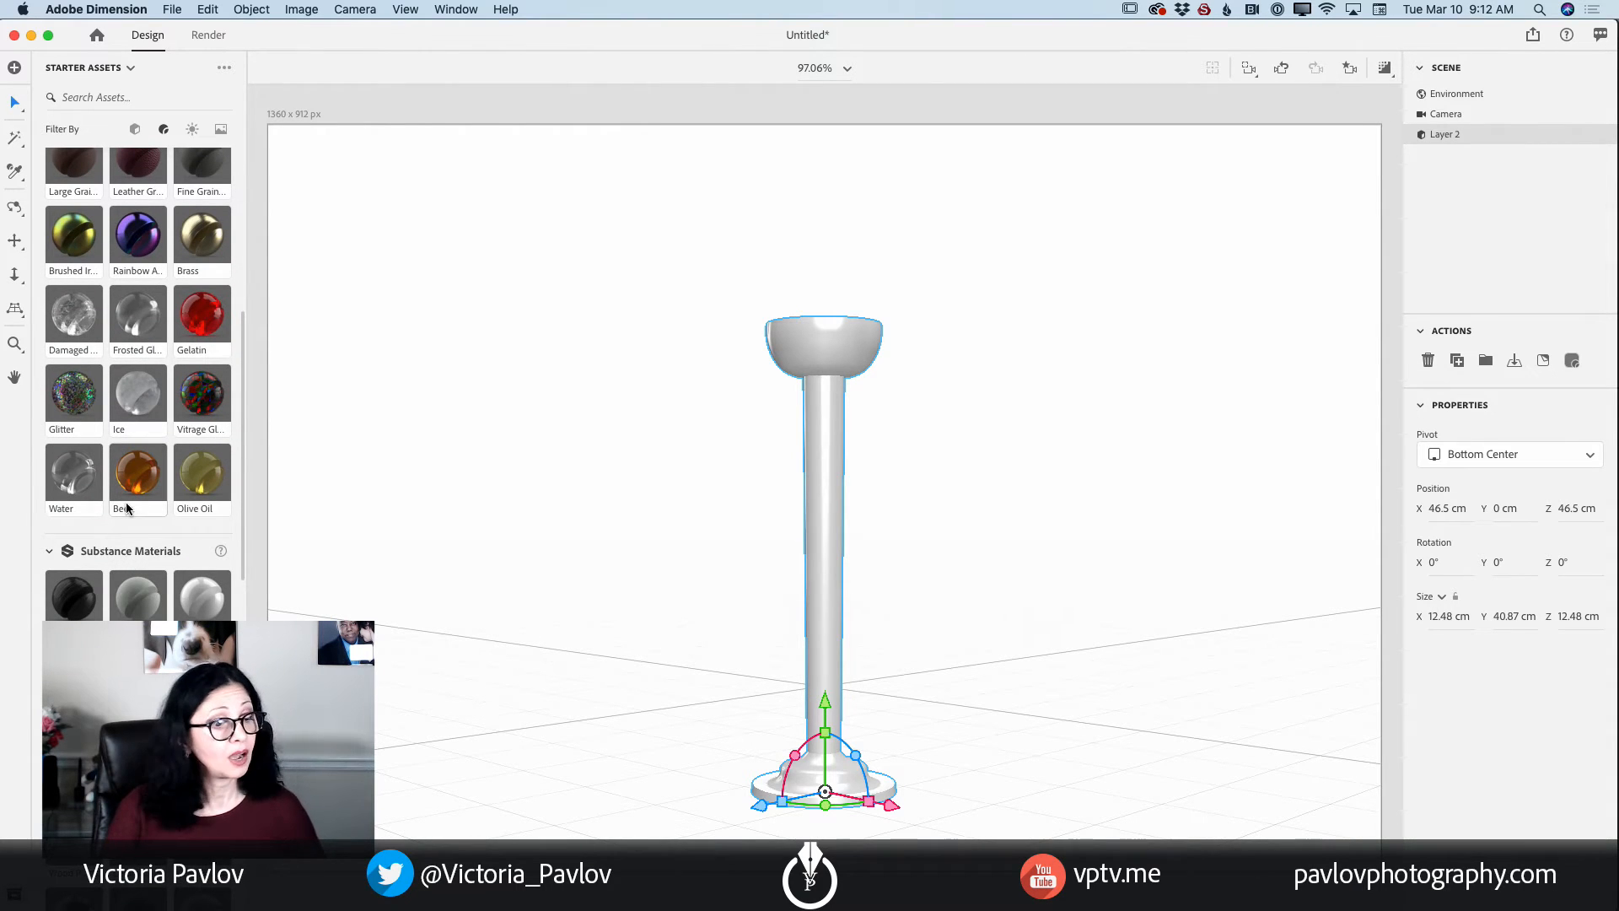
{"action": "scroll", "coordinate": [124, 502], "scroll_direction": "up", "scroll_amount": 5}
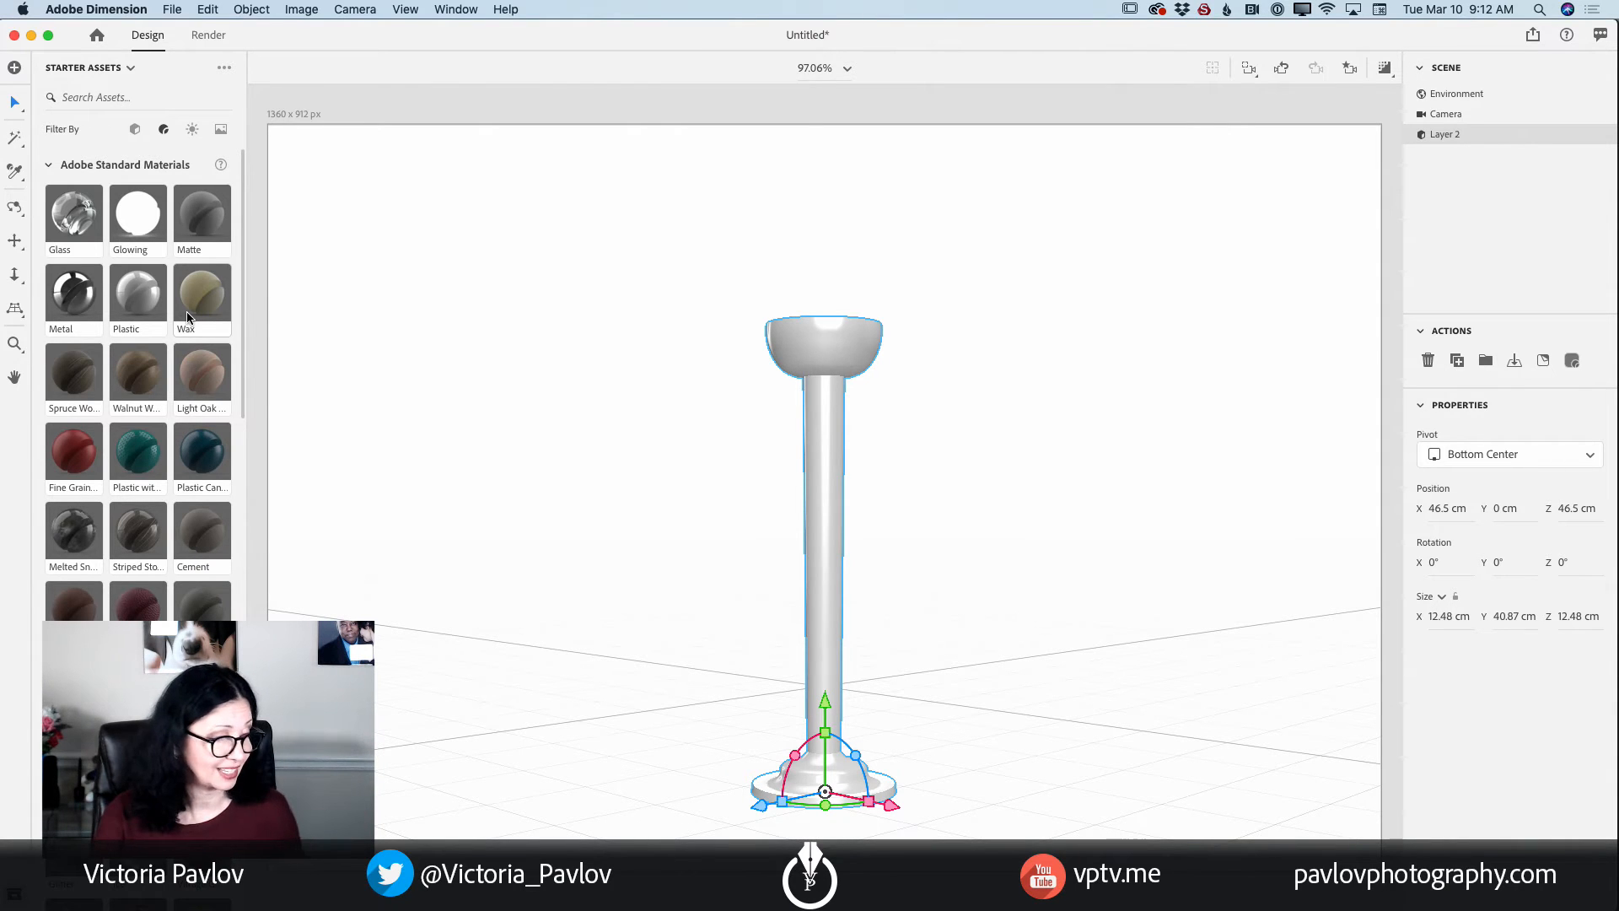
{"action": "scroll", "coordinate": [142, 413], "scroll_direction": "down", "scroll_amount": 5}
{"action": "scroll", "coordinate": [142, 413], "scroll_direction": "down", "scroll_amount": 3}
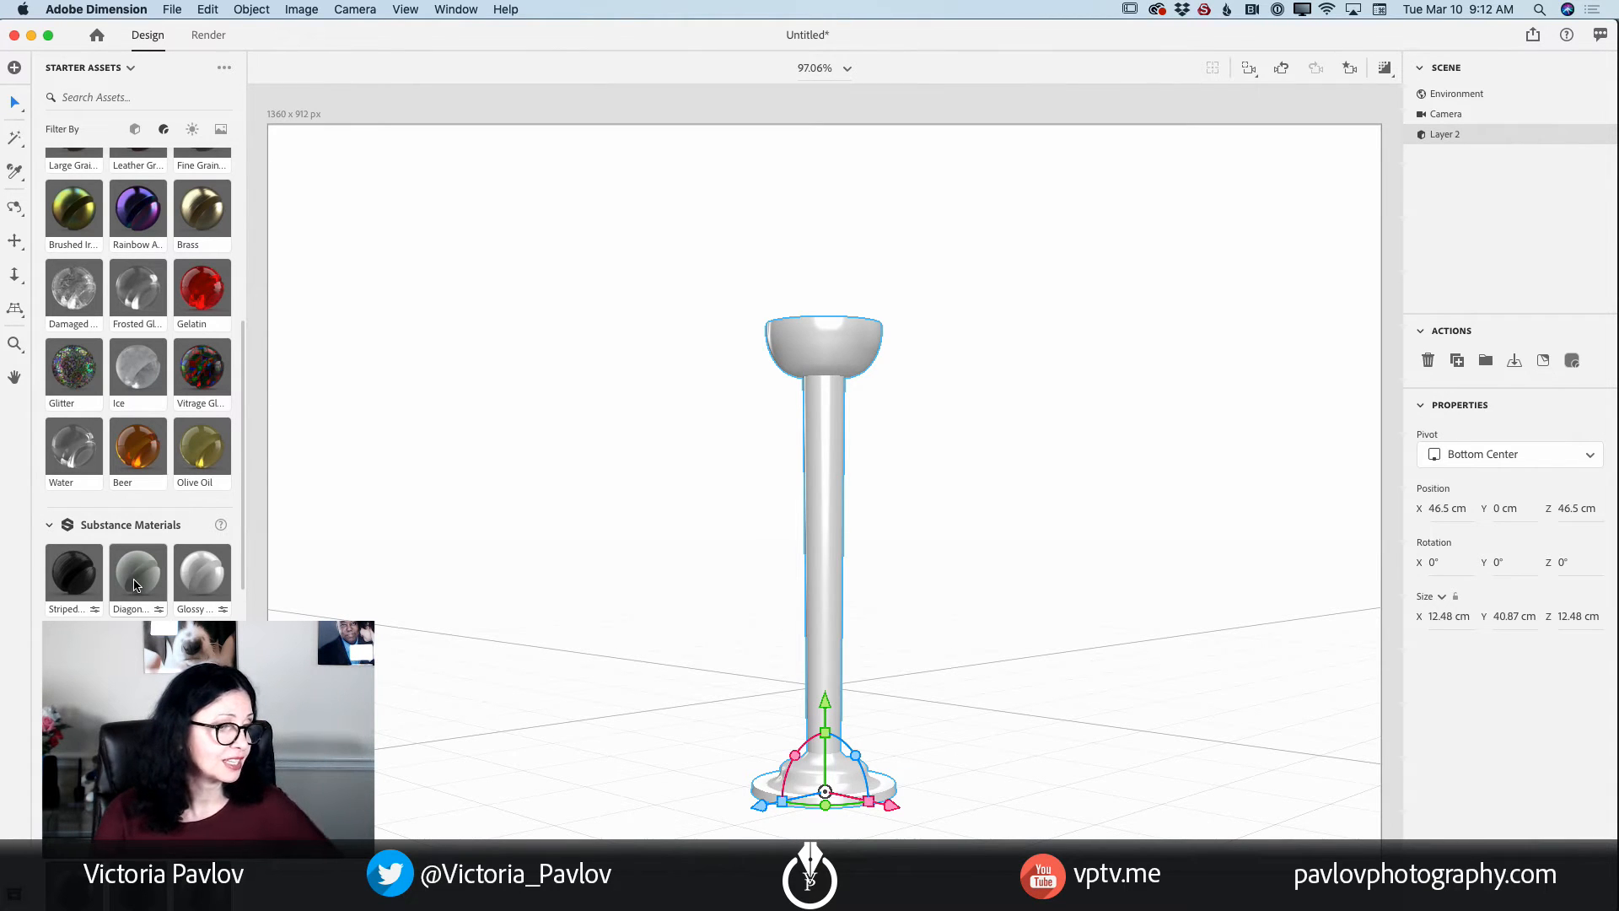
{"action": "scroll", "coordinate": [135, 583], "scroll_direction": "down", "scroll_amount": 10}
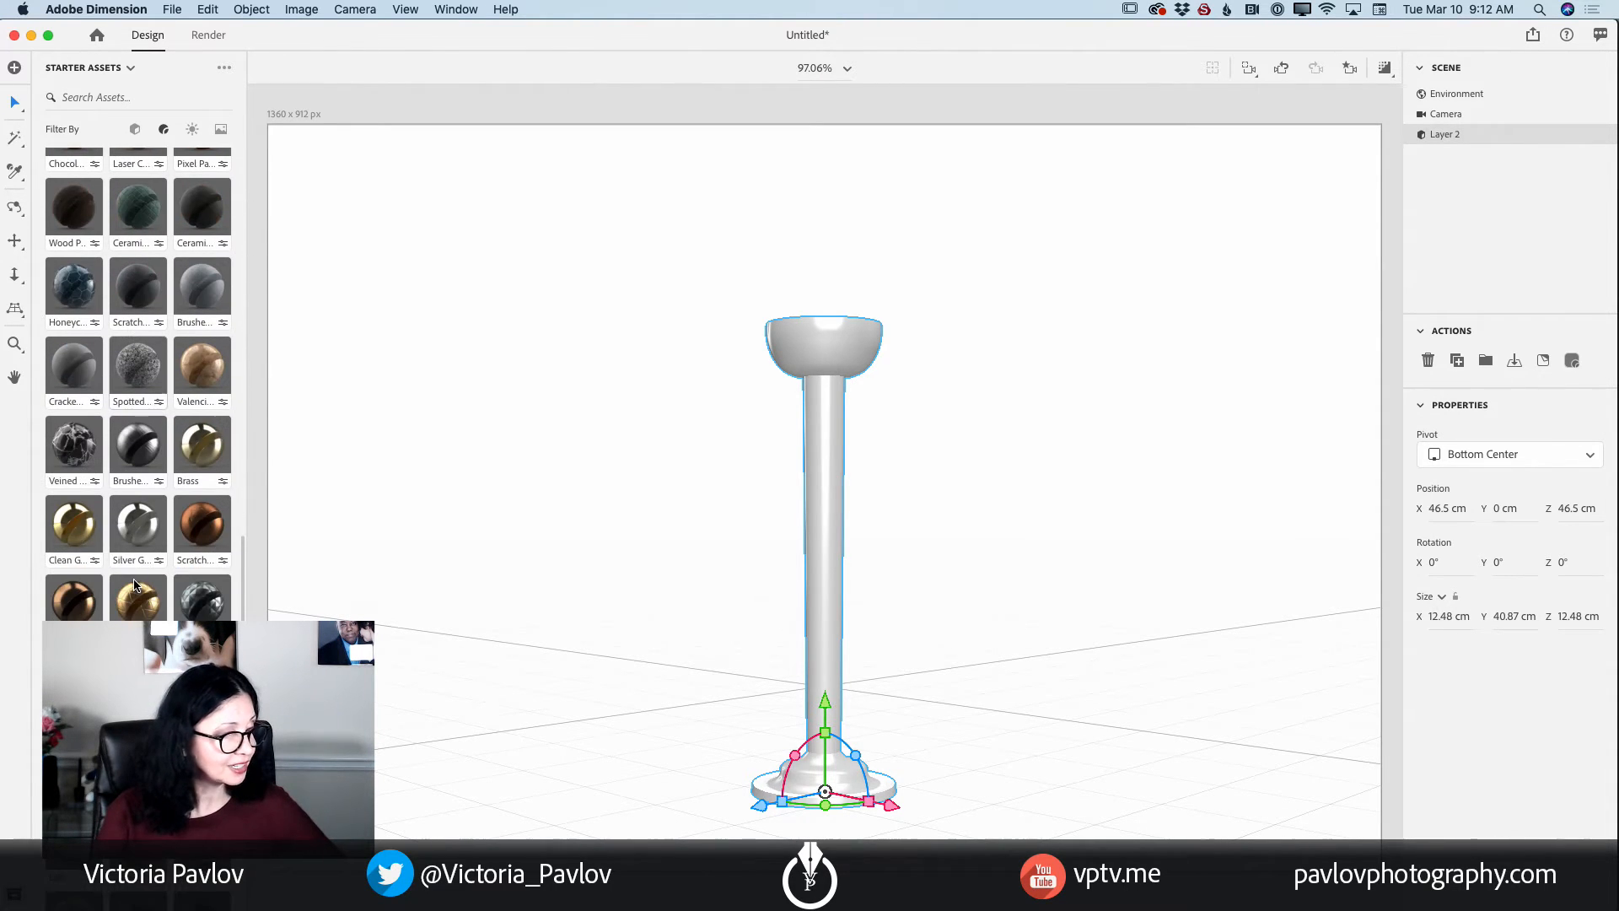
{"action": "scroll", "coordinate": [135, 584], "scroll_direction": "down", "scroll_amount": 3}
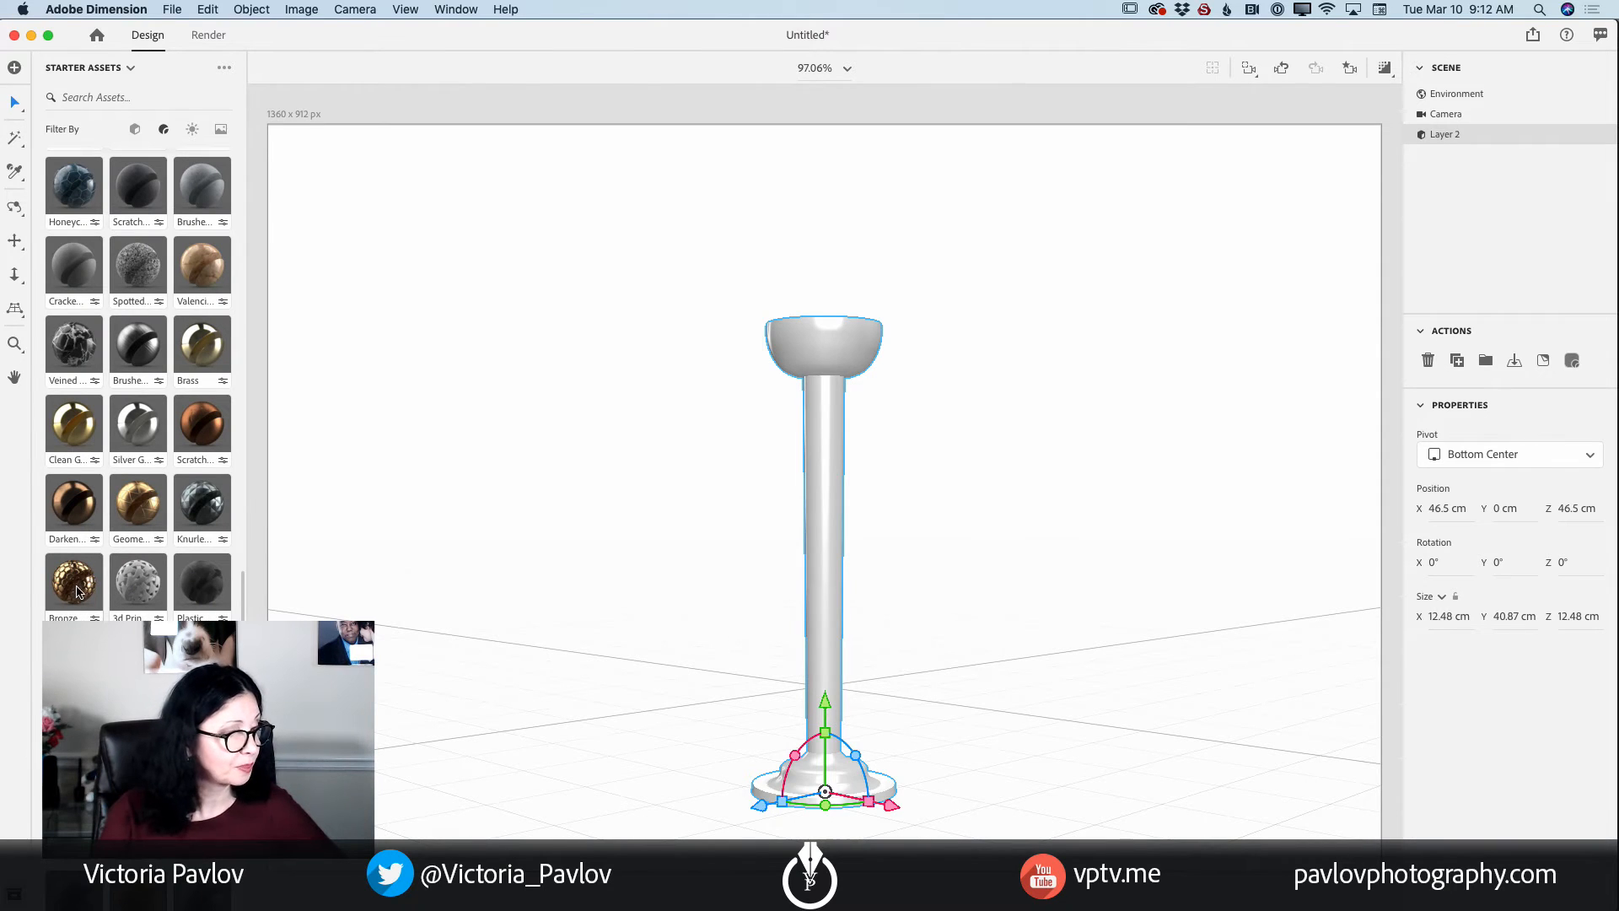
{"action": "left_click", "coordinate": [78, 587]}
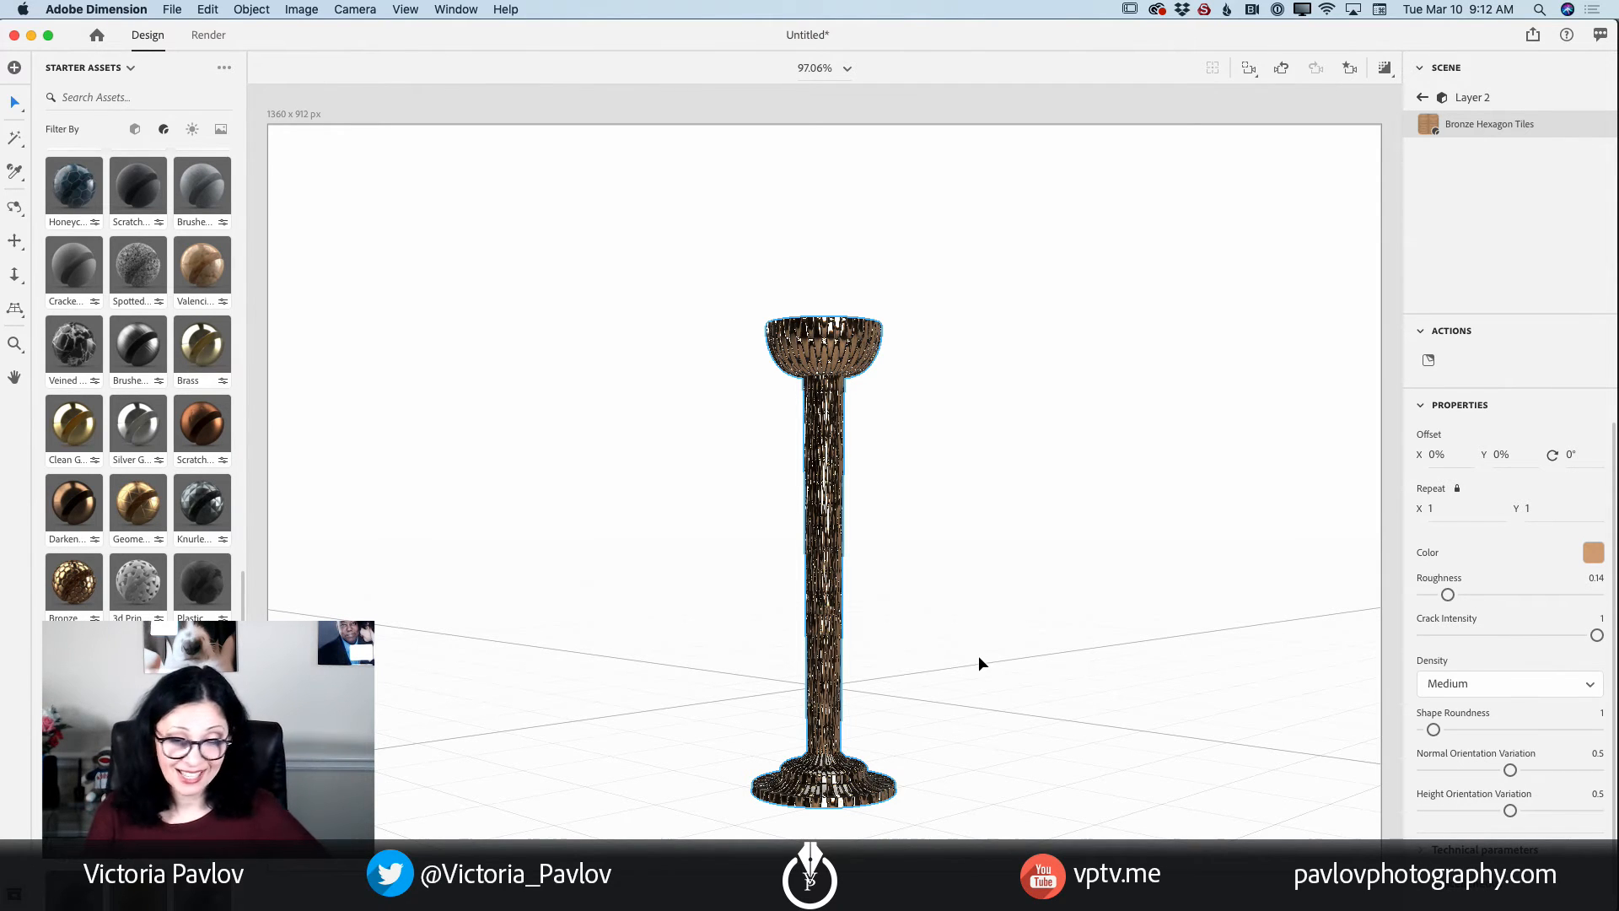
{"action": "scroll", "coordinate": [1493, 688], "scroll_direction": "down", "scroll_amount": 1}
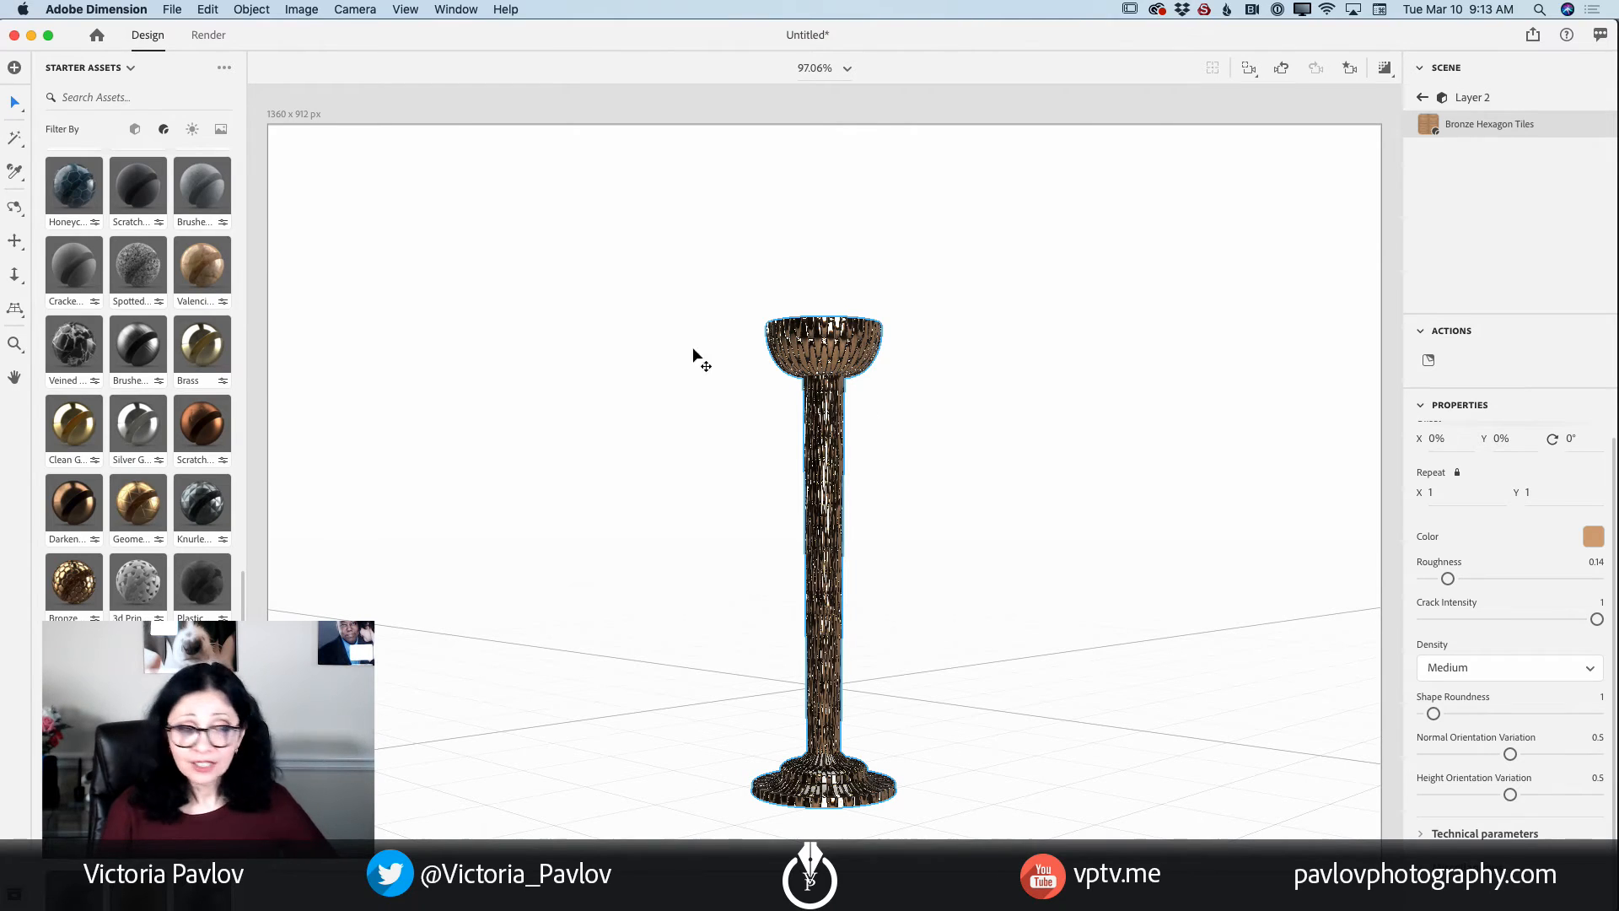
Add a Rounded Cylinder scaled uniformly to about 11.88 cm and raise it to about Y 48.3 cm, over the candlestick's cup.
{"action": "left_click", "coordinate": [135, 131]}
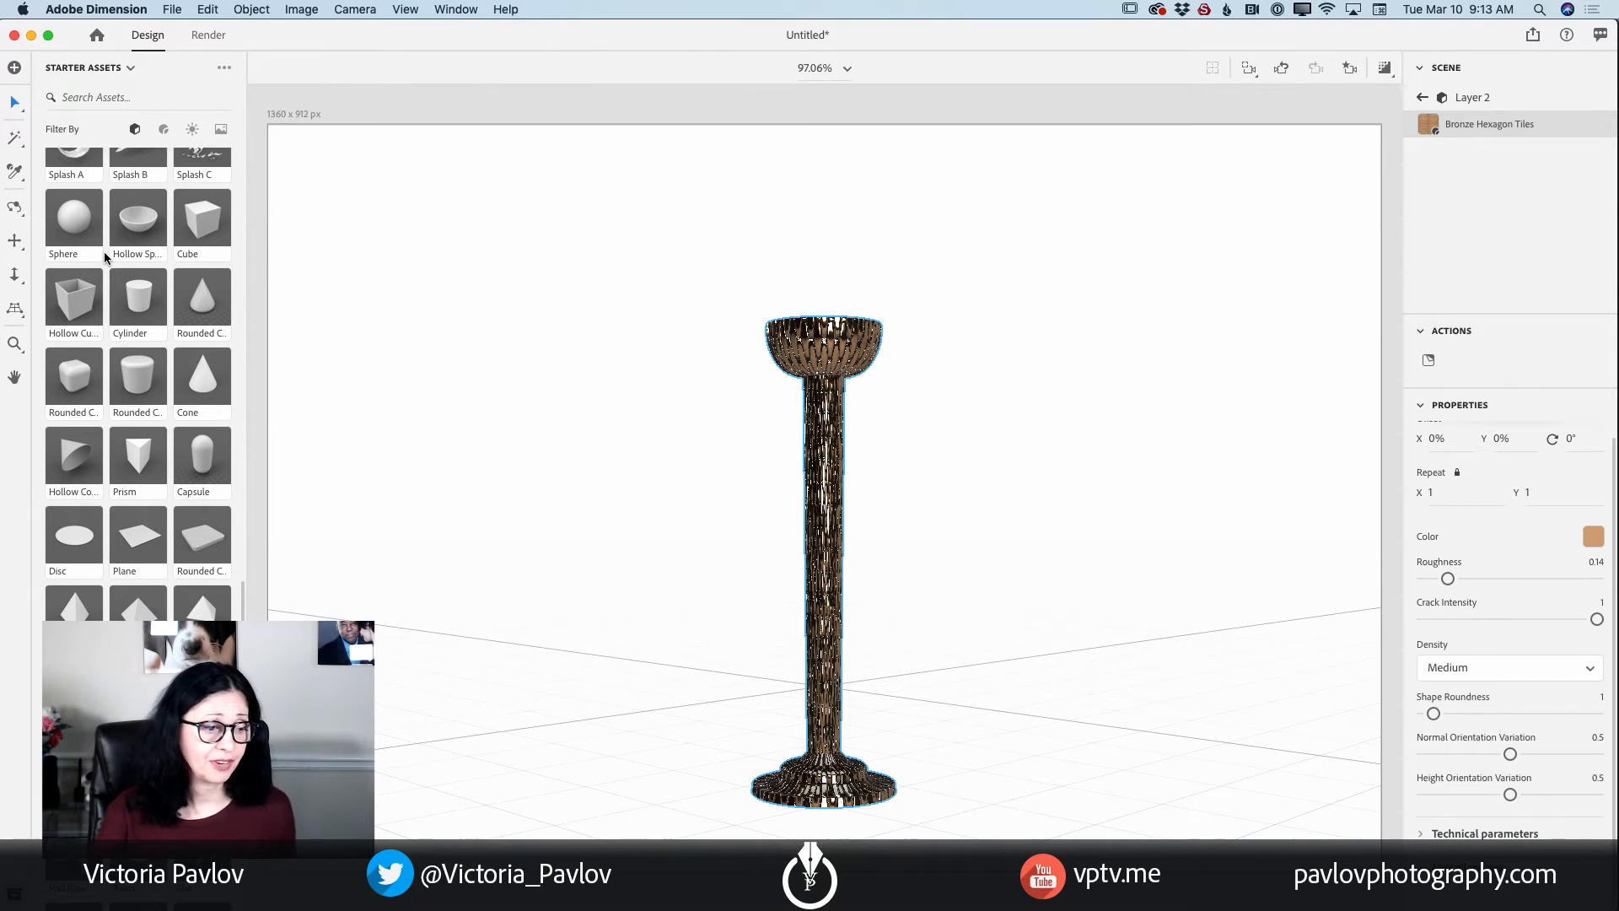
{"action": "scroll", "coordinate": [139, 377], "scroll_direction": "up", "scroll_amount": 1}
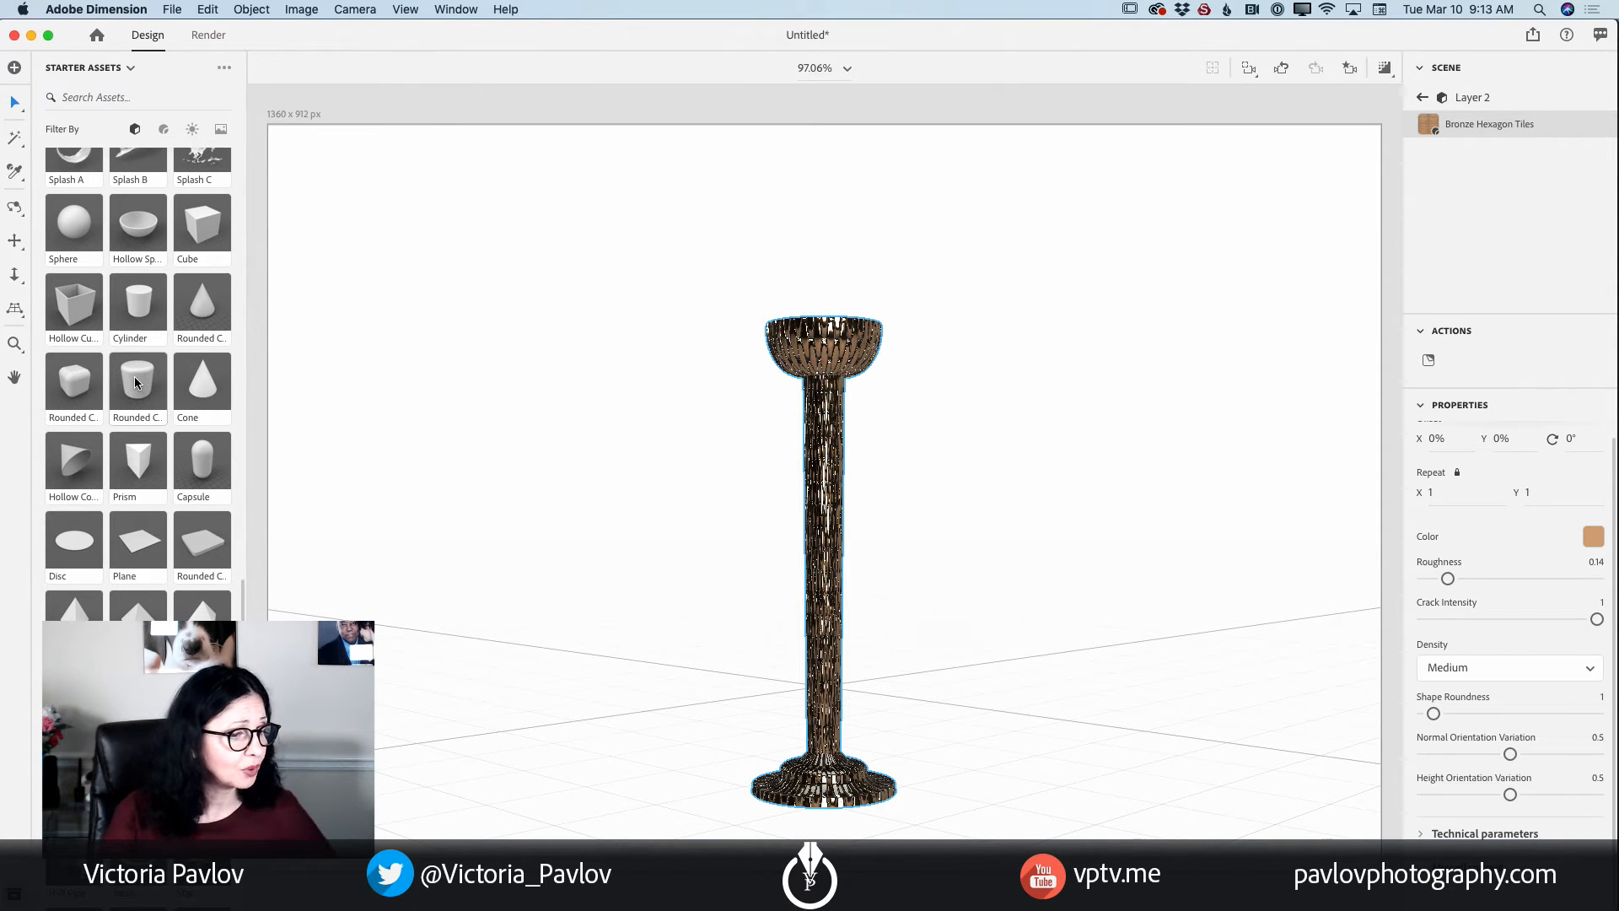
{"action": "left_click", "coordinate": [134, 376]}
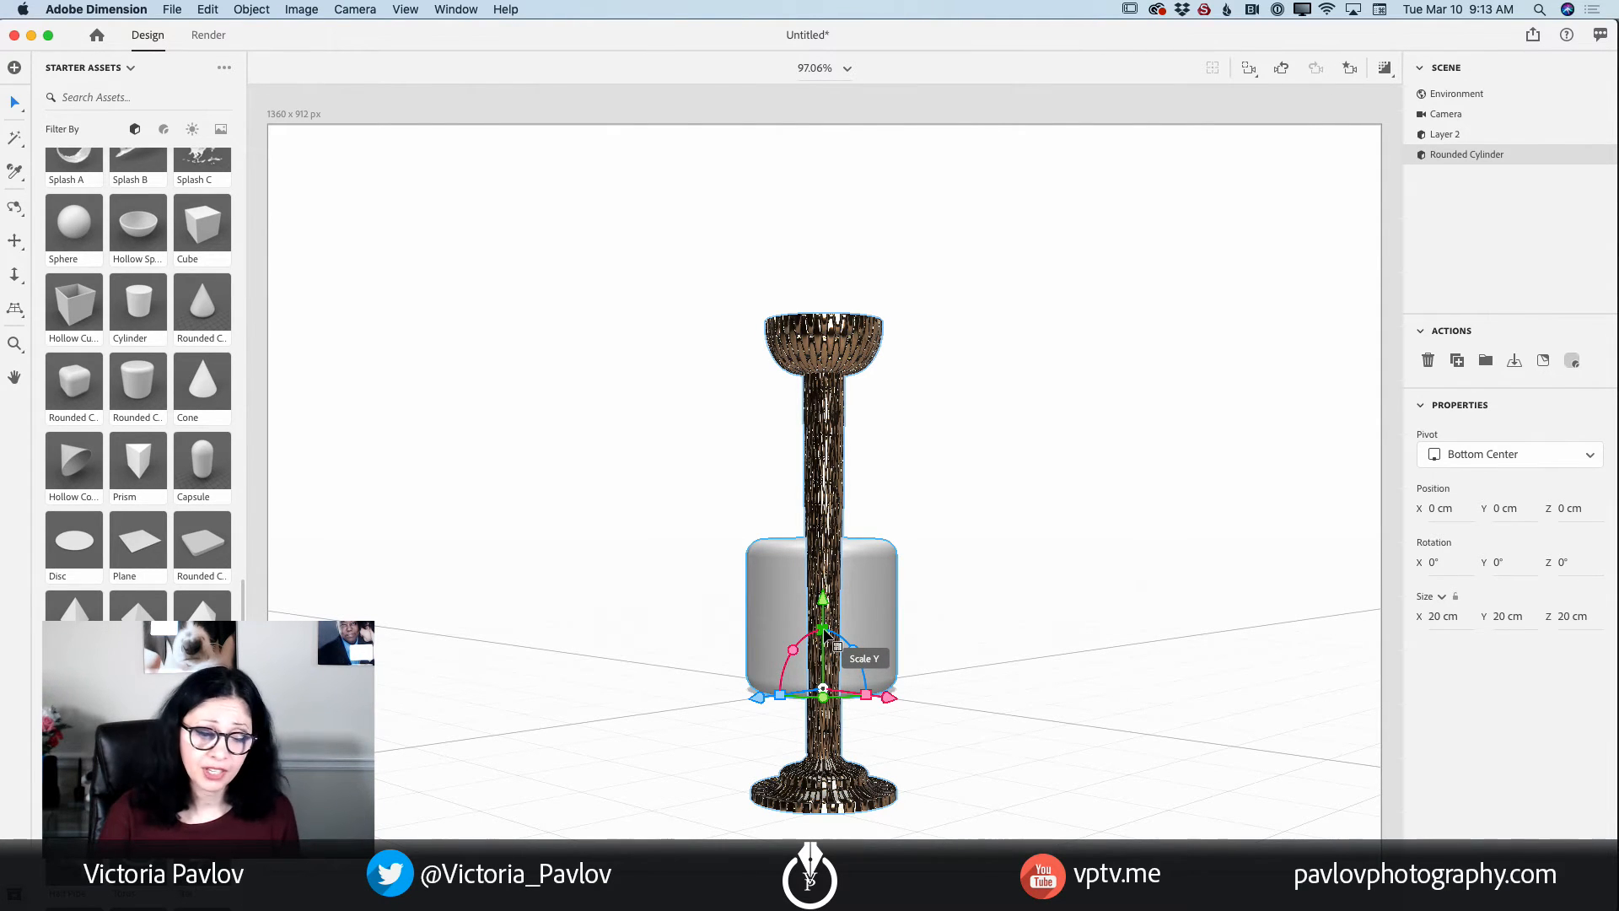
{"action": "left_click_drag", "start_coordinate": [824, 630], "coordinate": [822, 656]}
{"action": "left_click_drag", "start_coordinate": [828, 597], "coordinate": [799, 241]}
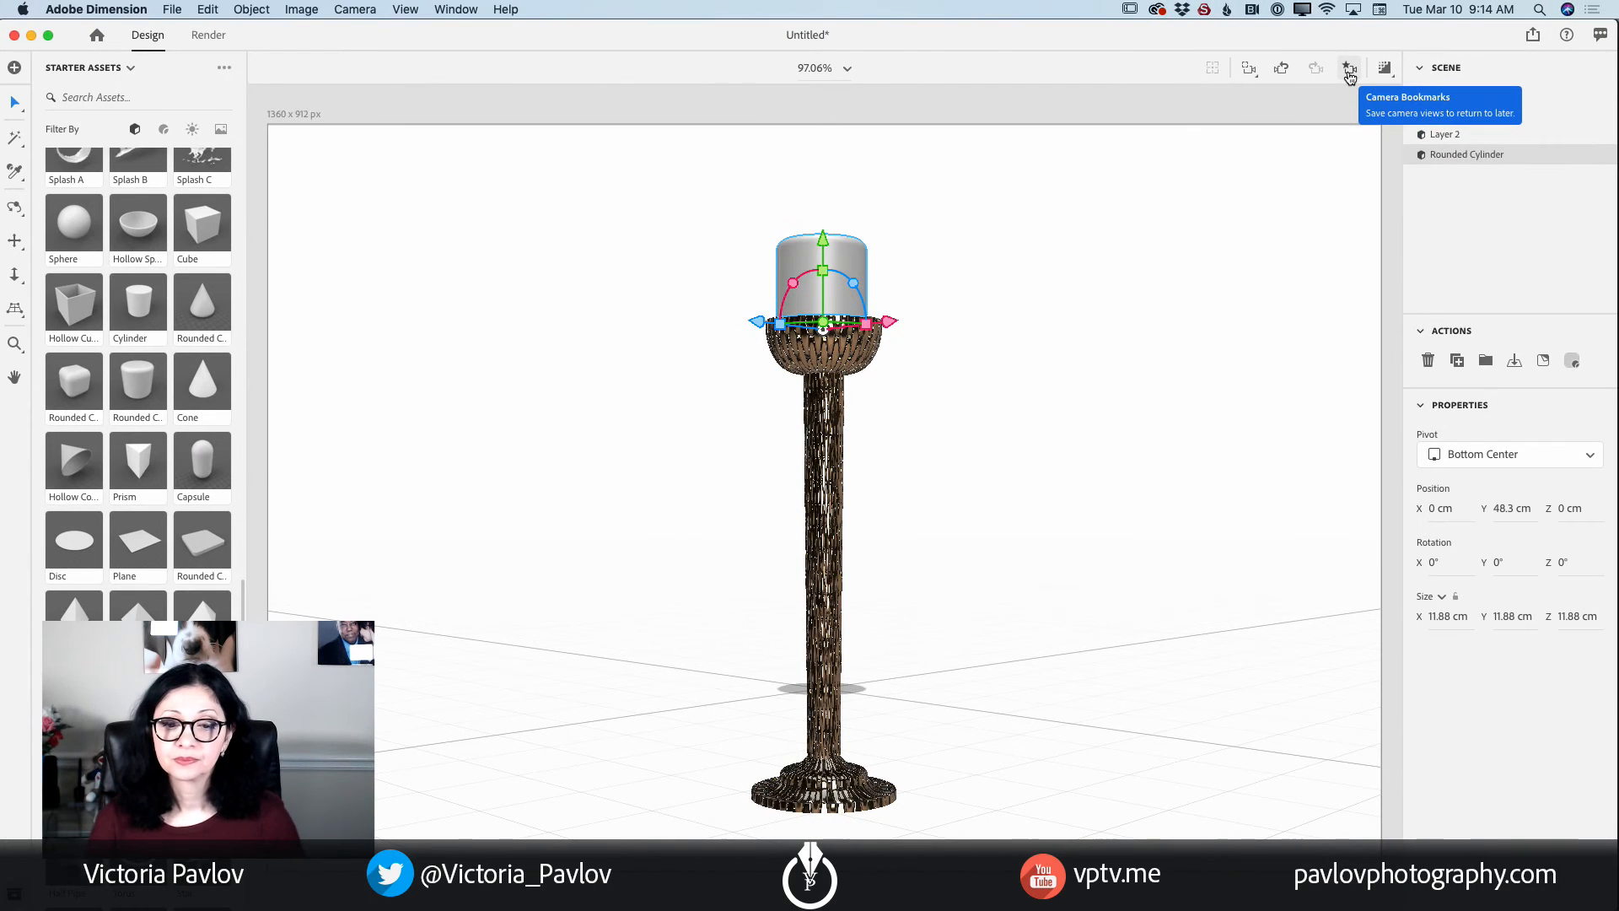
Save the current camera view as a bookmark named Front.
{"action": "left_click", "coordinate": [1349, 60]}
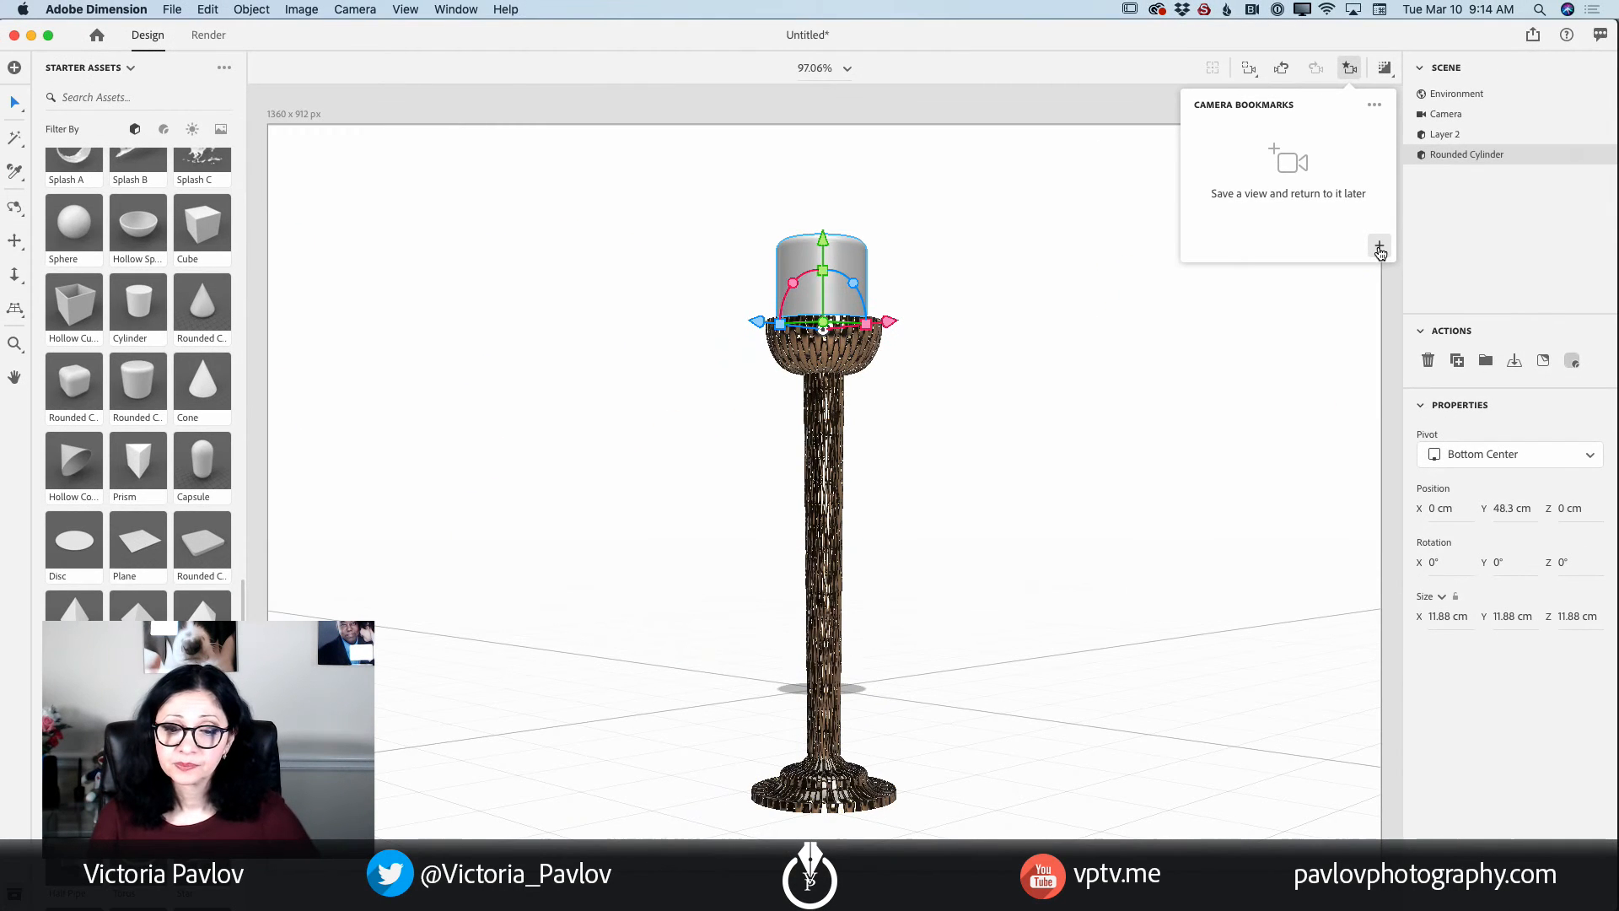
{"action": "left_click", "coordinate": [1379, 244]}
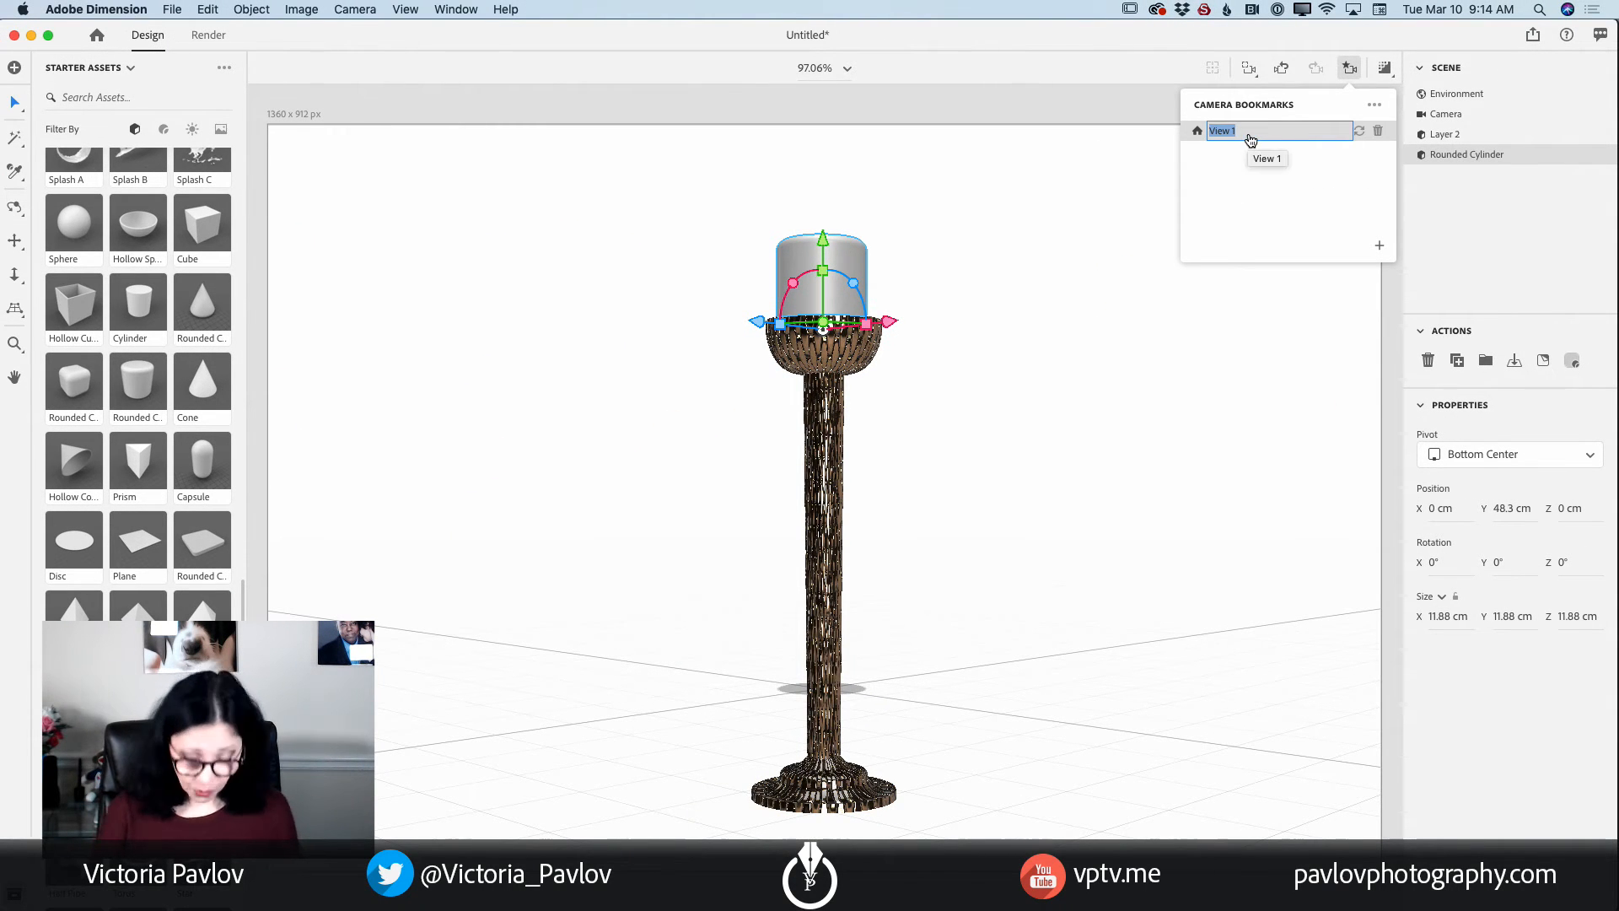
{"action": "type", "text": "F"}
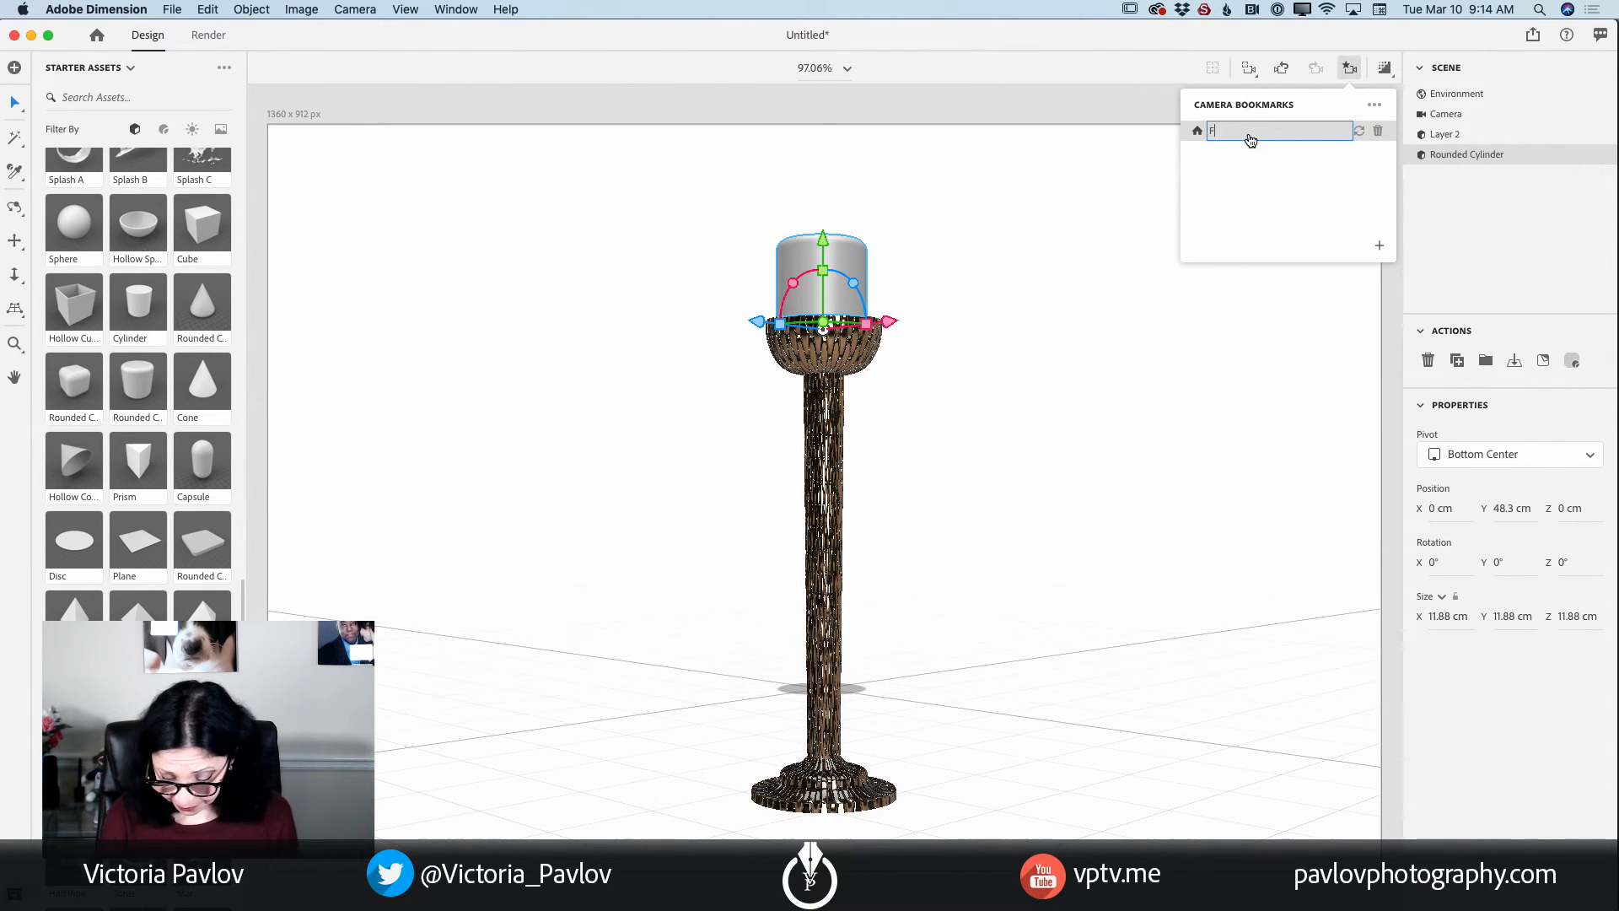
{"action": "type", "text": "ront"}
{"action": "key", "text": "Return"}
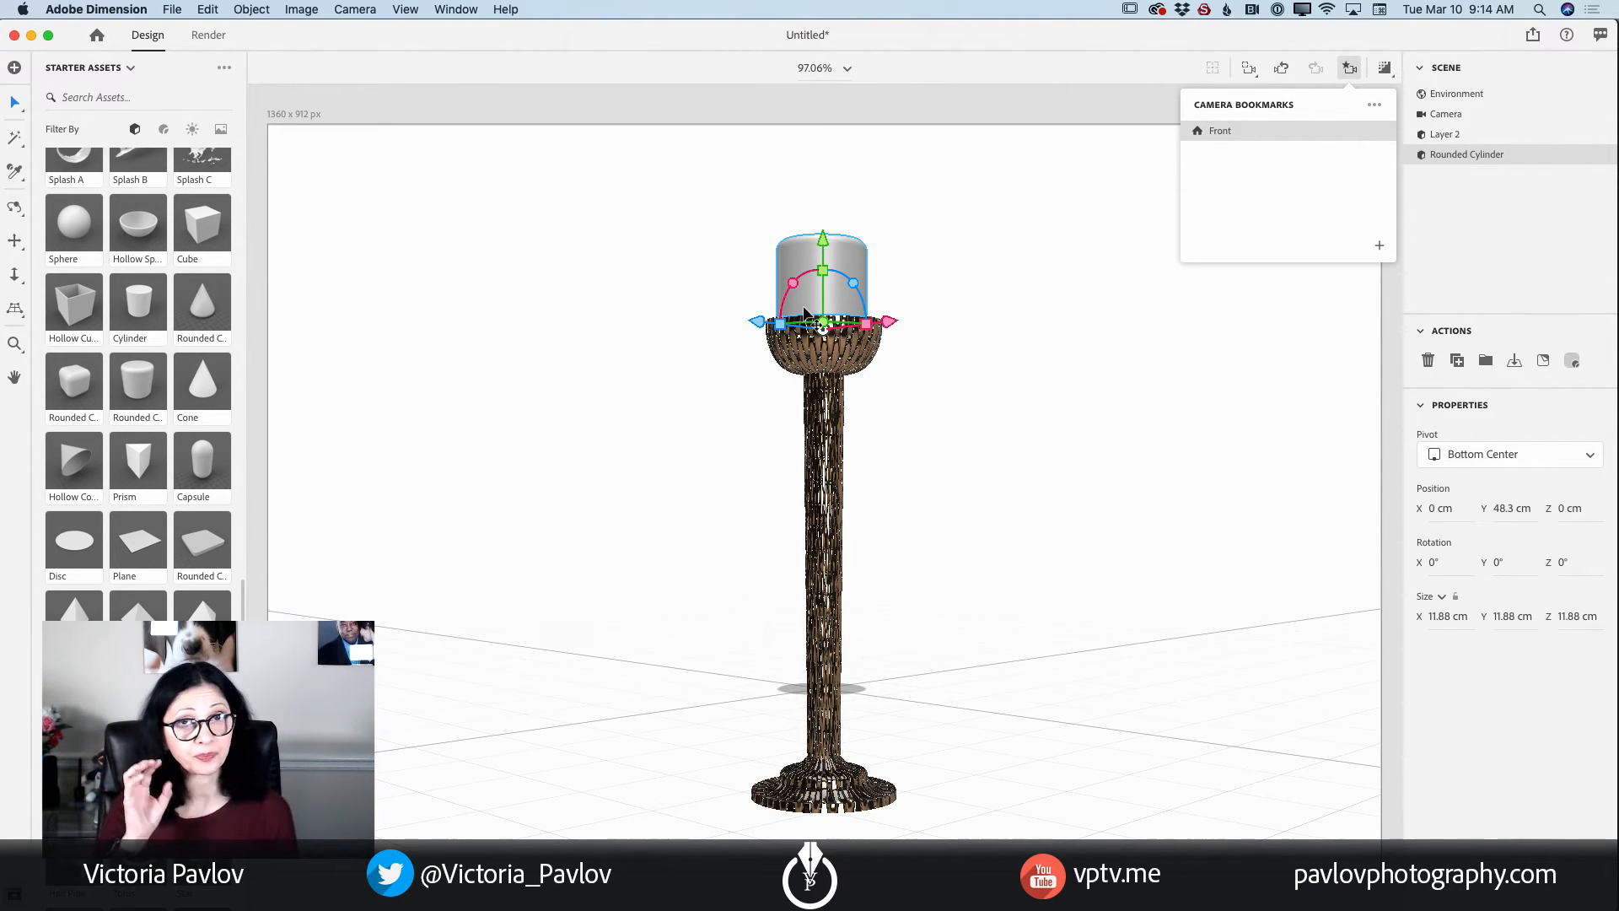
Orbit the camera to look down on the scene, seat the cylinder in the candlestick's cup and scale it uniformly to about 9.61 cm.
{"action": "left_click", "coordinate": [12, 209]}
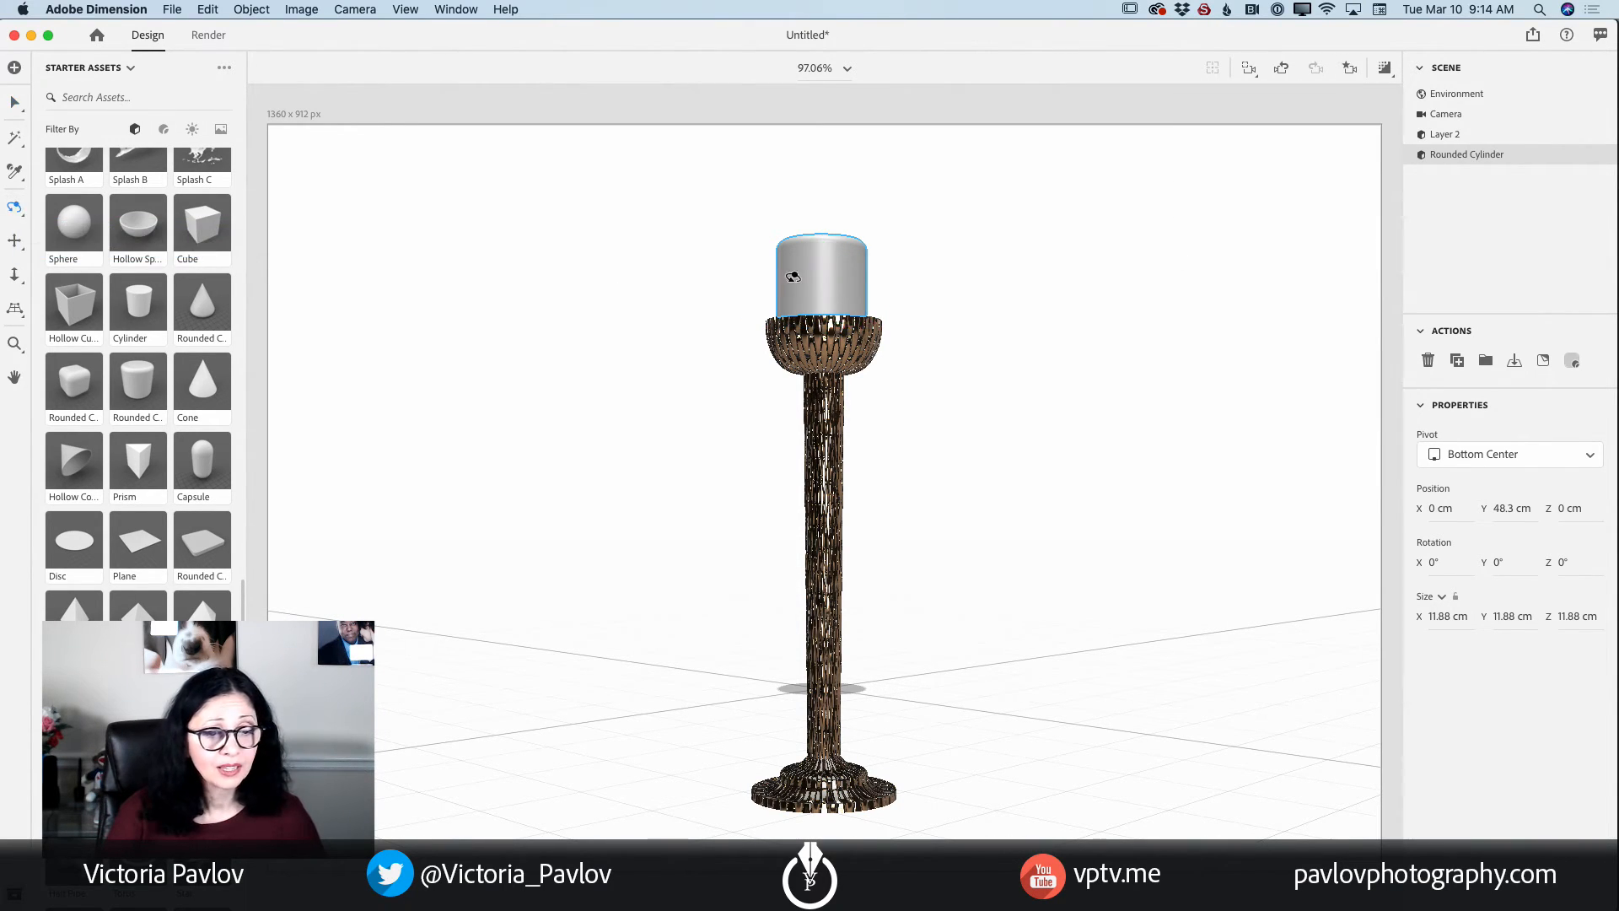
{"action": "left_click_drag", "start_coordinate": [804, 268], "coordinate": [803, 375]}
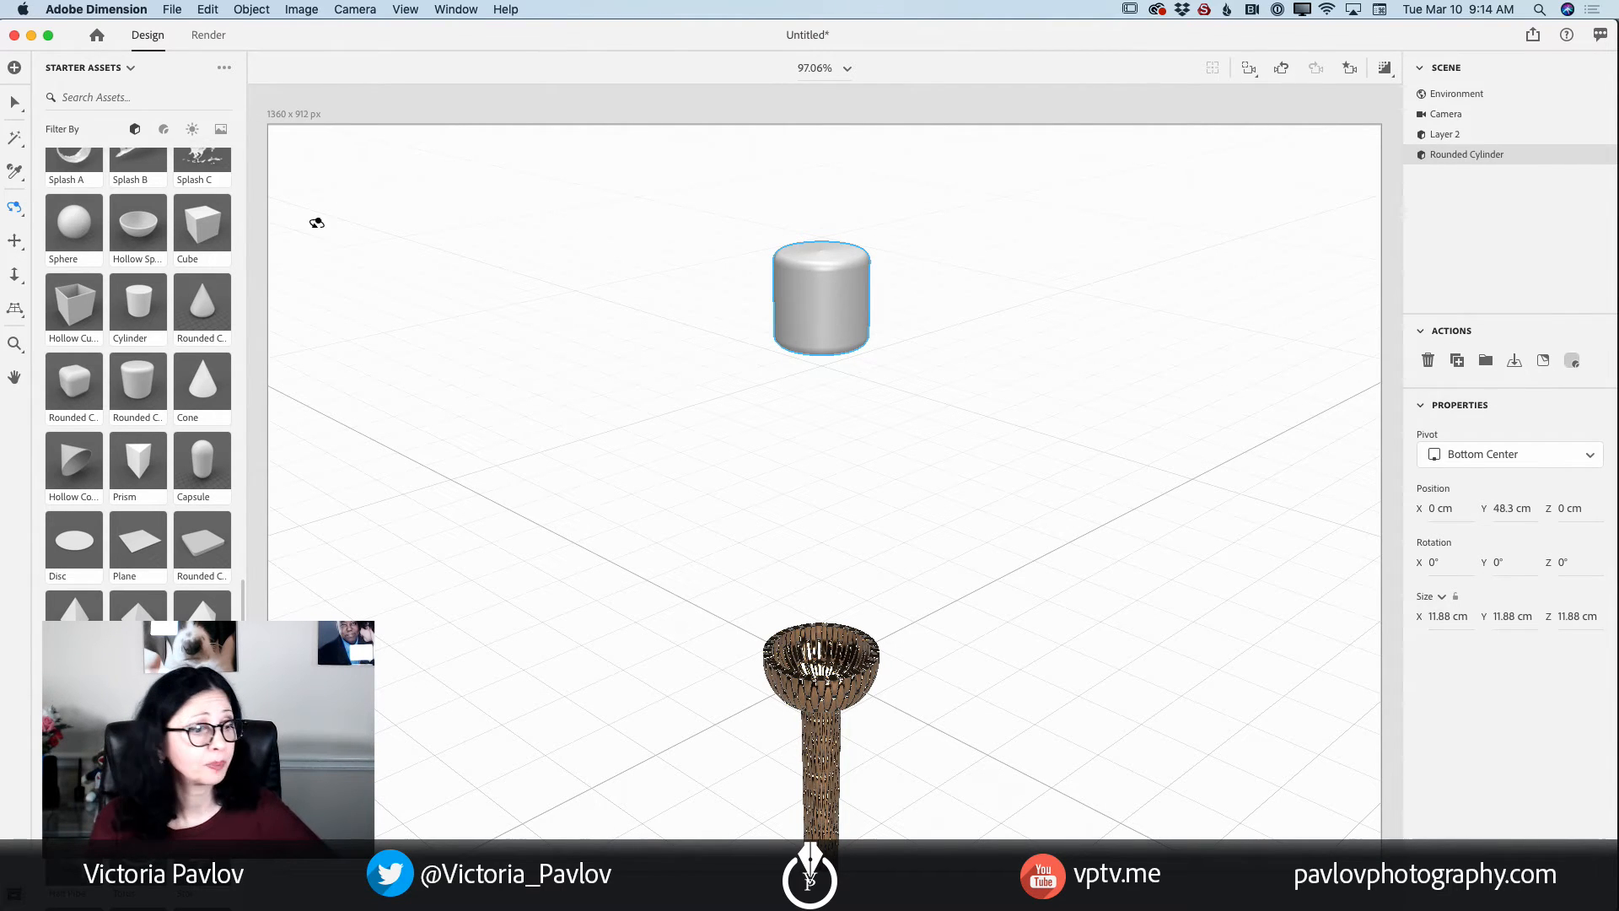
{"action": "left_click", "coordinate": [11, 103]}
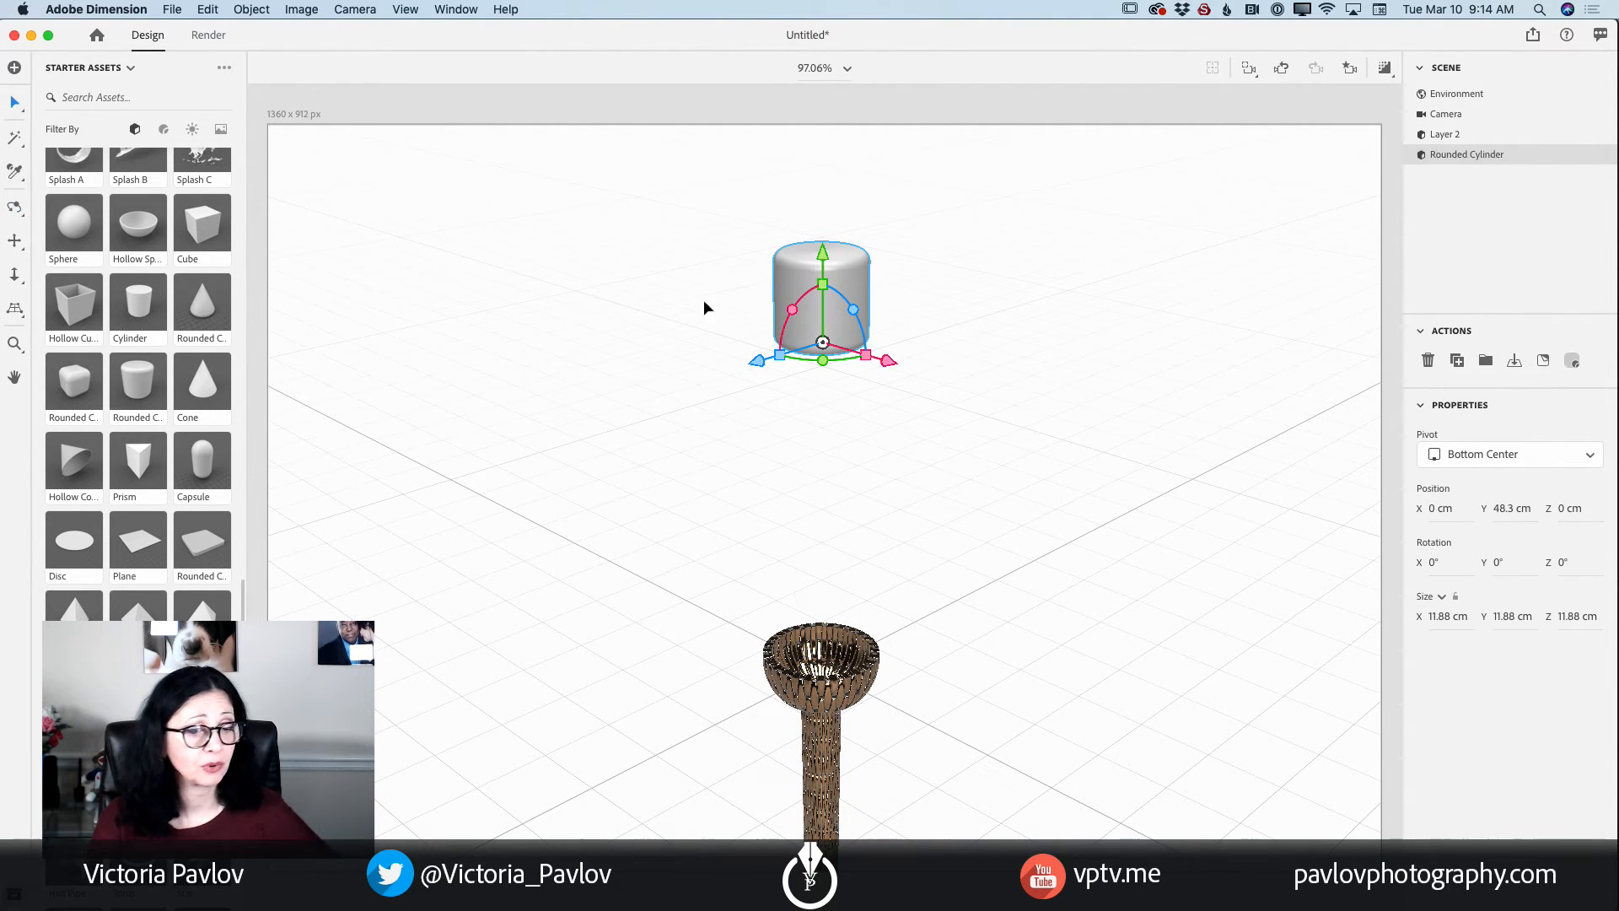
{"action": "left_click_drag", "start_coordinate": [822, 342], "coordinate": [833, 604]}
{"action": "left_click_drag", "start_coordinate": [834, 520], "coordinate": [835, 485]}
{"action": "left_click_drag", "start_coordinate": [899, 596], "coordinate": [1026, 736]}
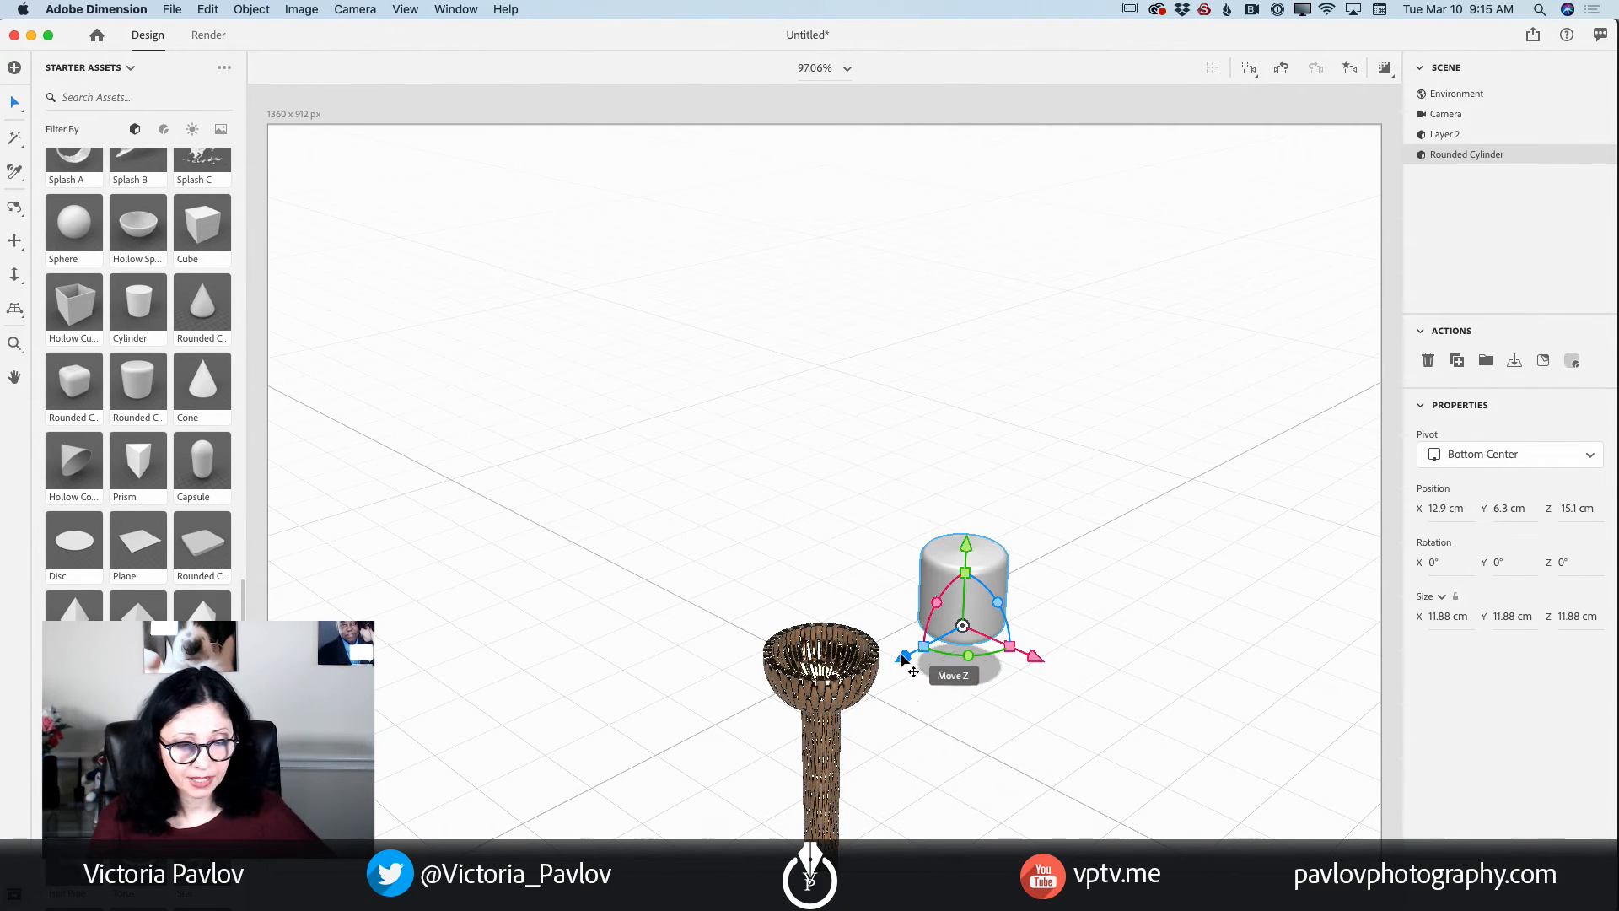
{"action": "left_click_drag", "start_coordinate": [900, 659], "coordinate": [831, 515]}
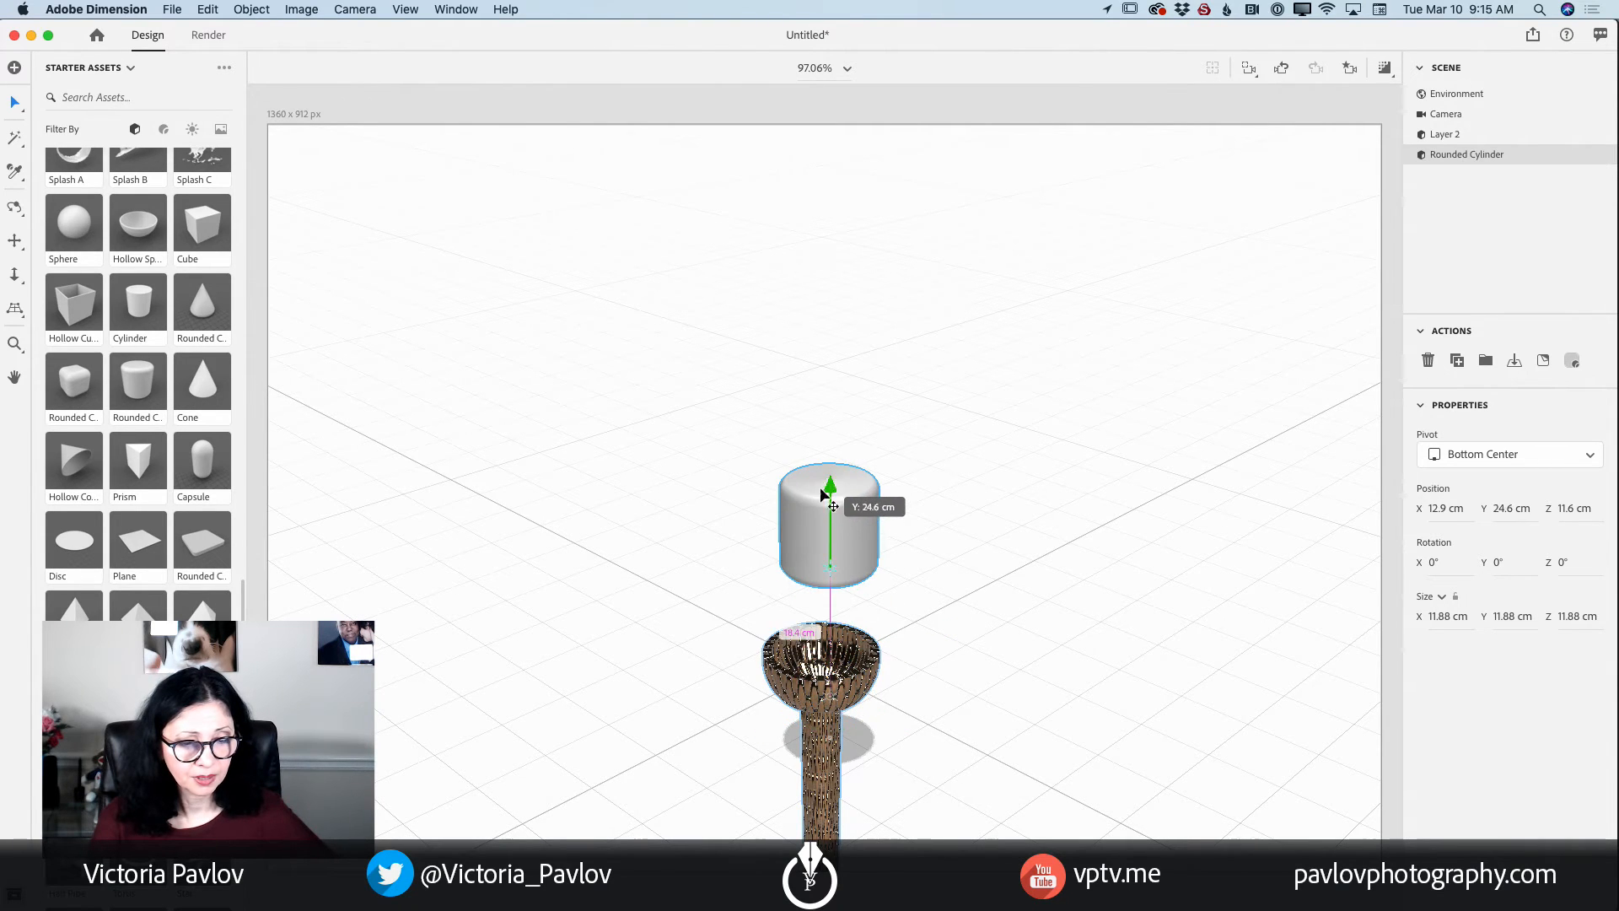
{"action": "left_click_drag", "start_coordinate": [829, 574], "coordinate": [898, 695]}
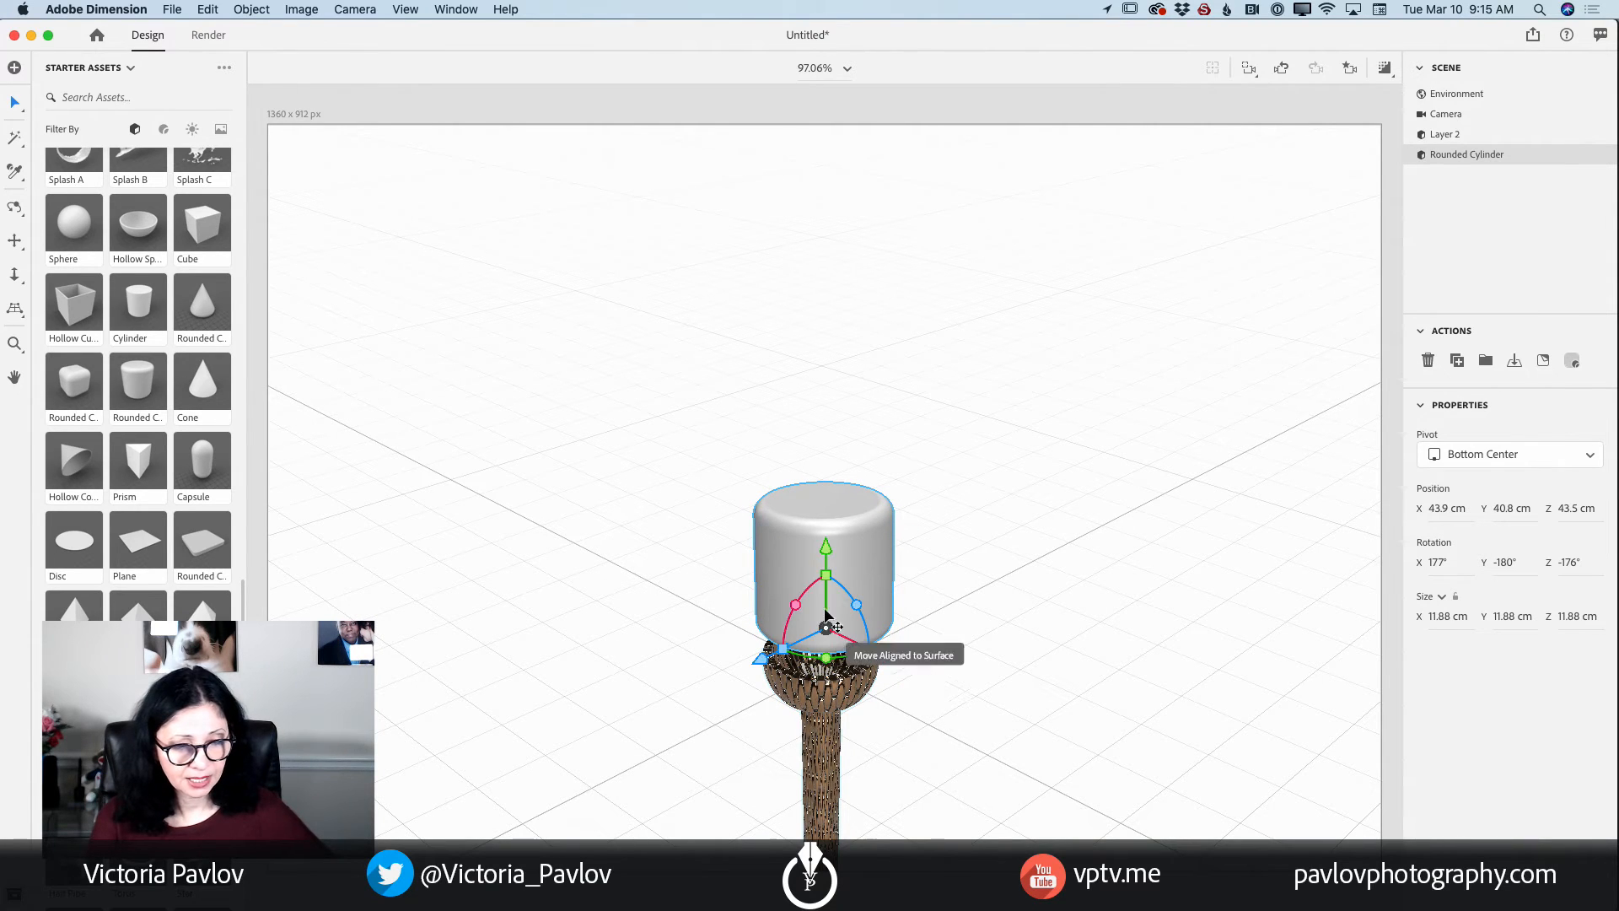
{"action": "mouse_move", "coordinate": [825, 575]}
{"action": "left_mouse_down"}
{"action": "mouse_move", "coordinate": [827, 559]}
{"action": "mouse_move", "coordinate": [827, 576]}
{"action": "left_mouse_up"}
Try to place the cylinder deeper in the cup by moving it aligned to the surface, and undo the transform.
{"action": "left_click_drag", "start_coordinate": [838, 661], "coordinate": [824, 650]}
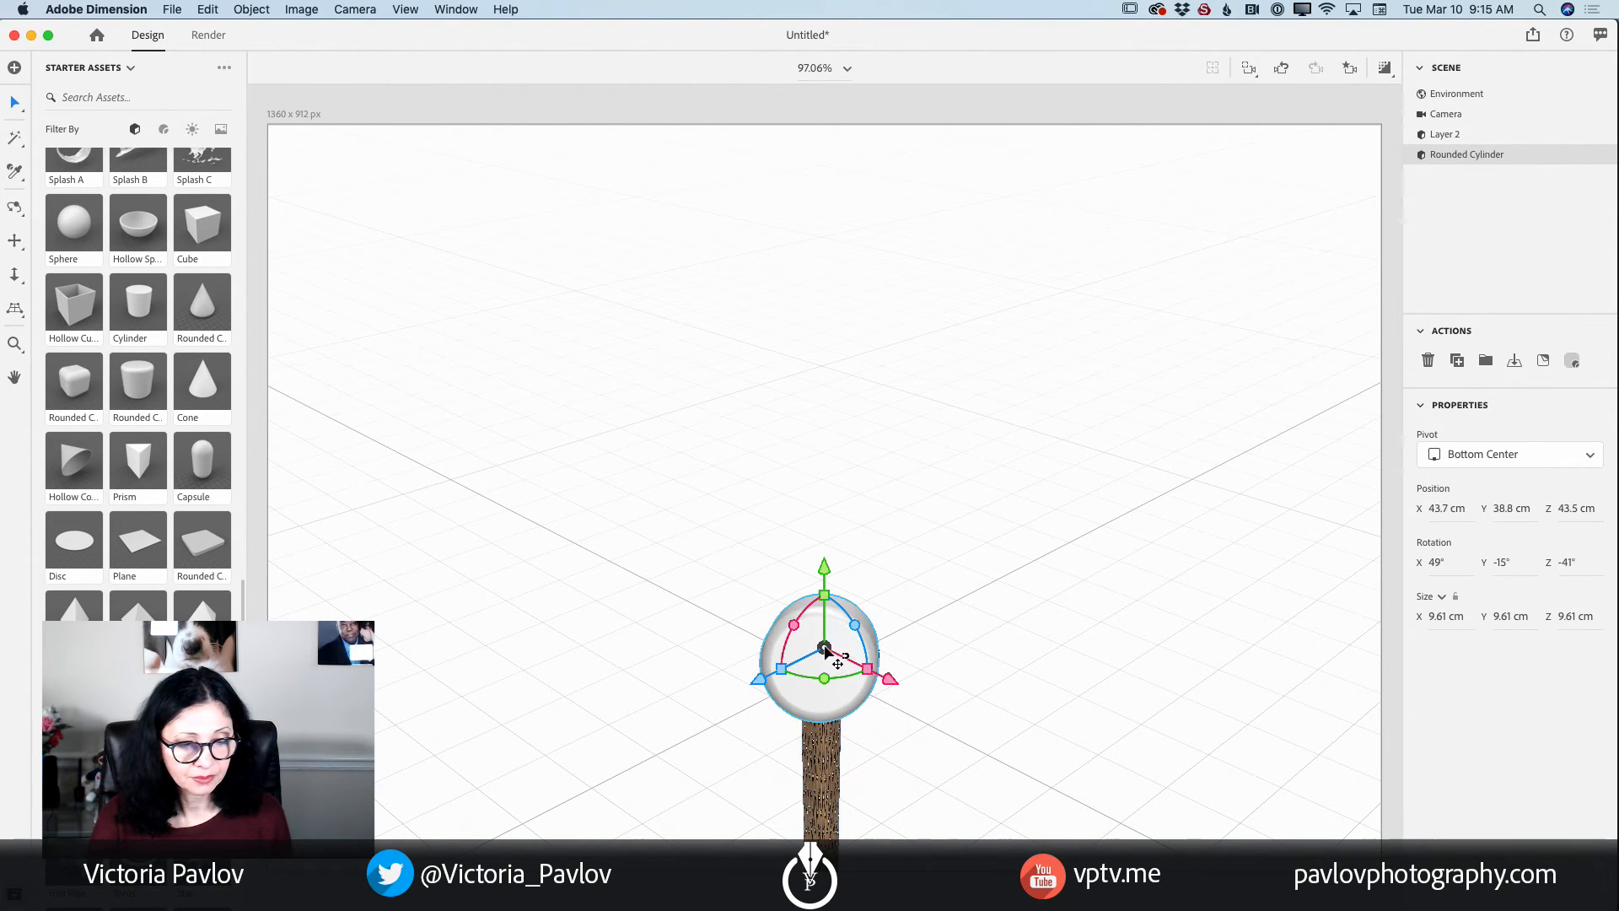
{"action": "left_click", "coordinate": [206, 10]}
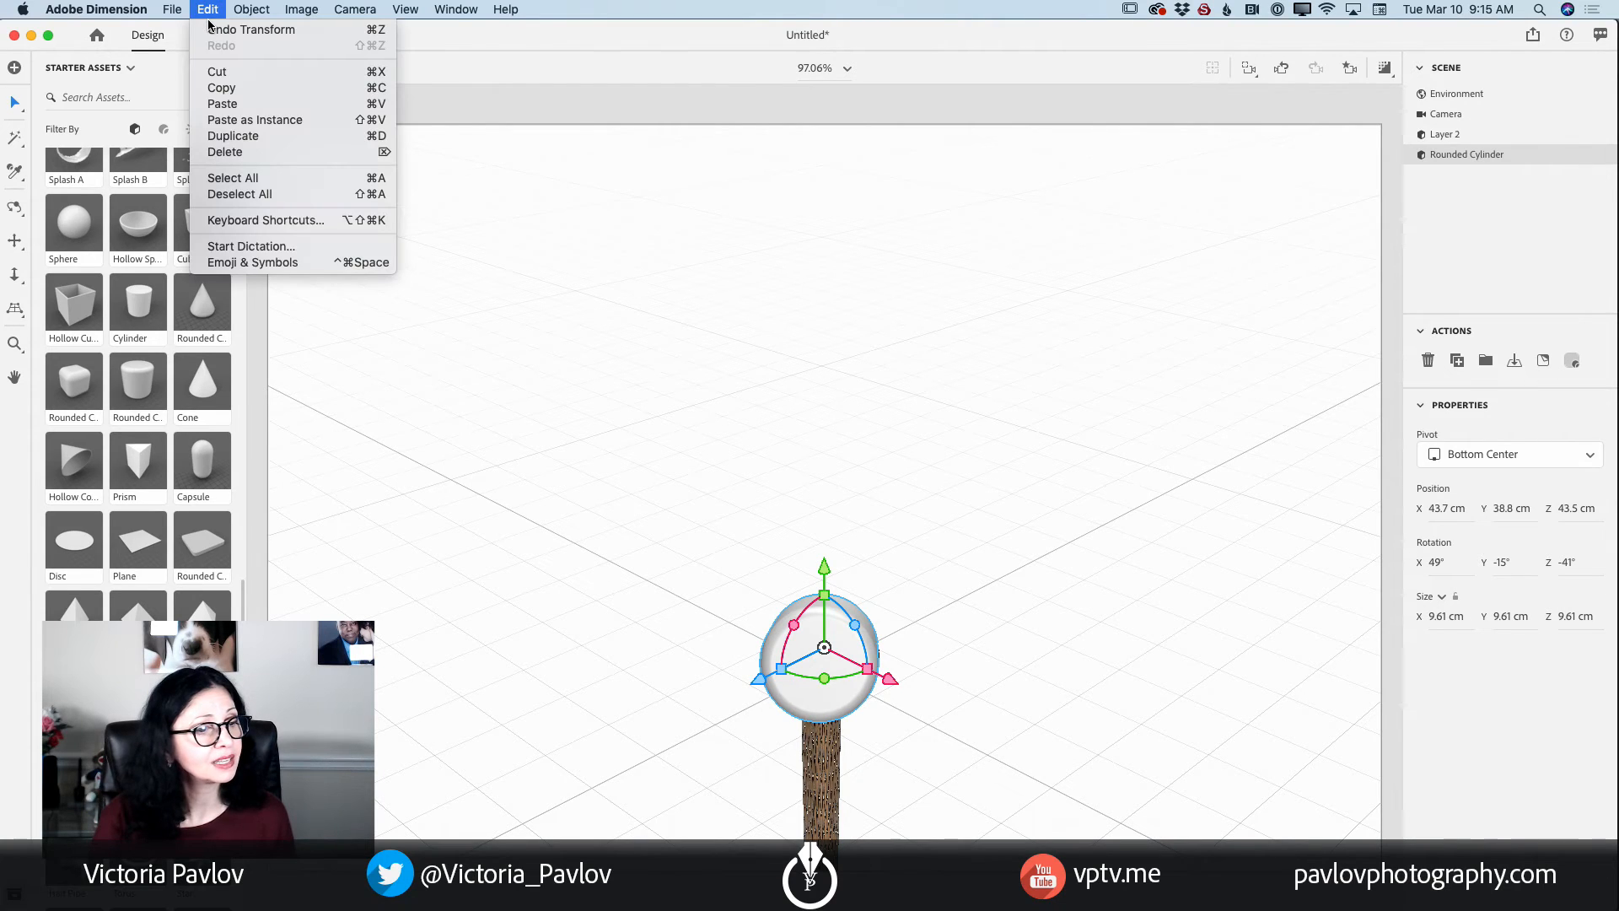
{"action": "left_click", "coordinate": [223, 29]}
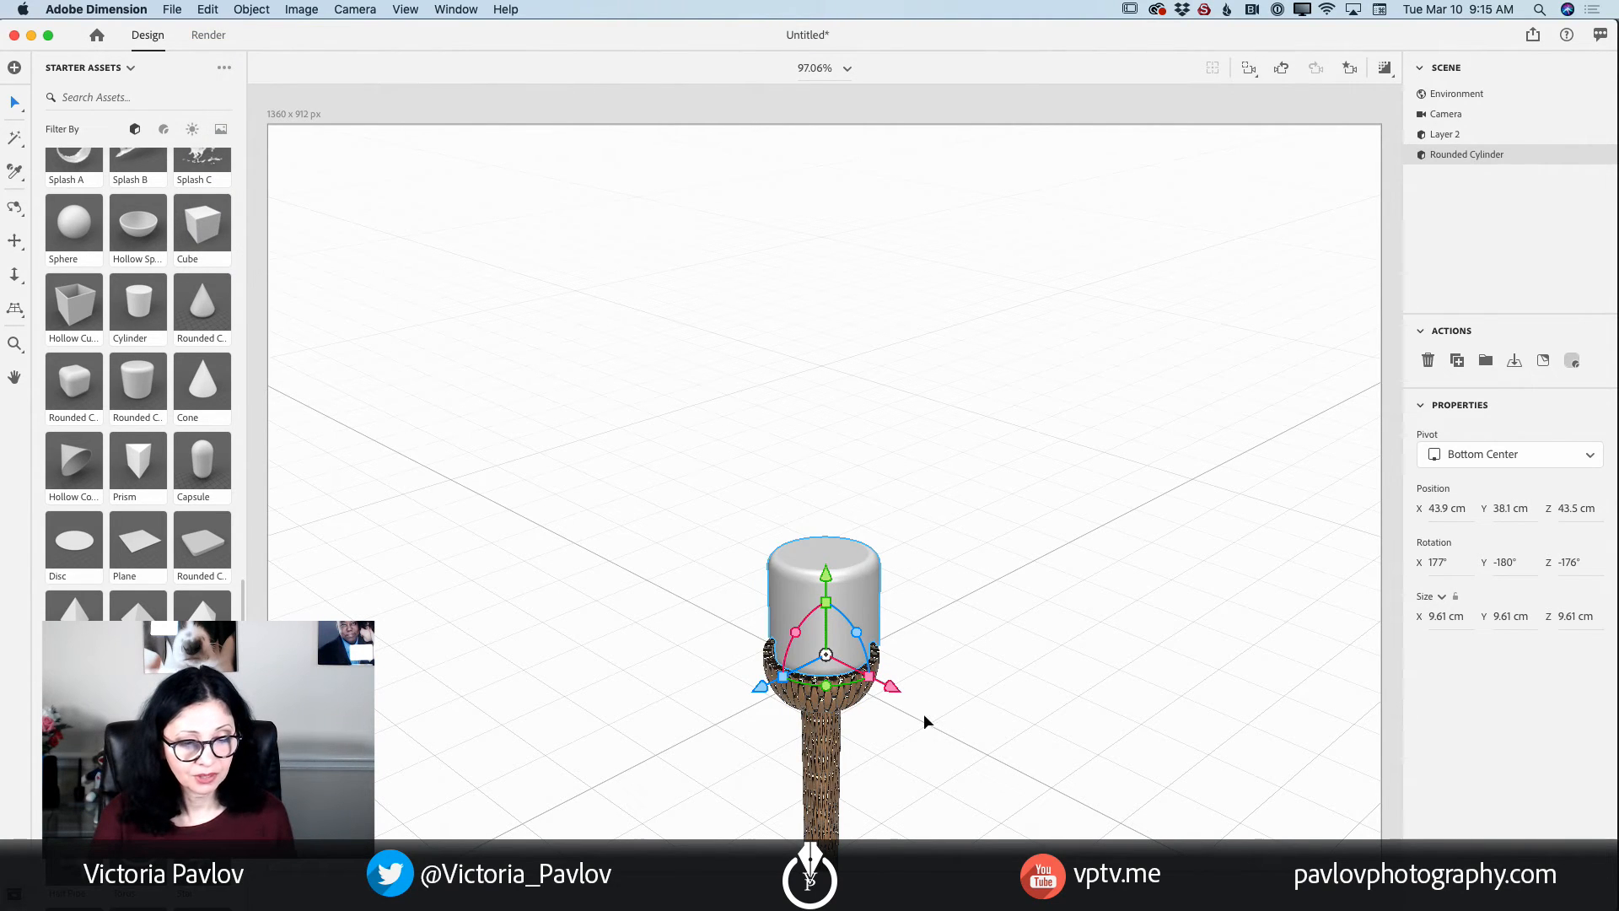
Scale the cylinder uniformly to about 8.9 cm and center it in the cup at about X 44, Y 37.5, Z 44 cm.
{"action": "left_click_drag", "start_coordinate": [890, 685], "coordinate": [875, 678]}
{"action": "left_click_drag", "start_coordinate": [827, 577], "coordinate": [814, 582]}
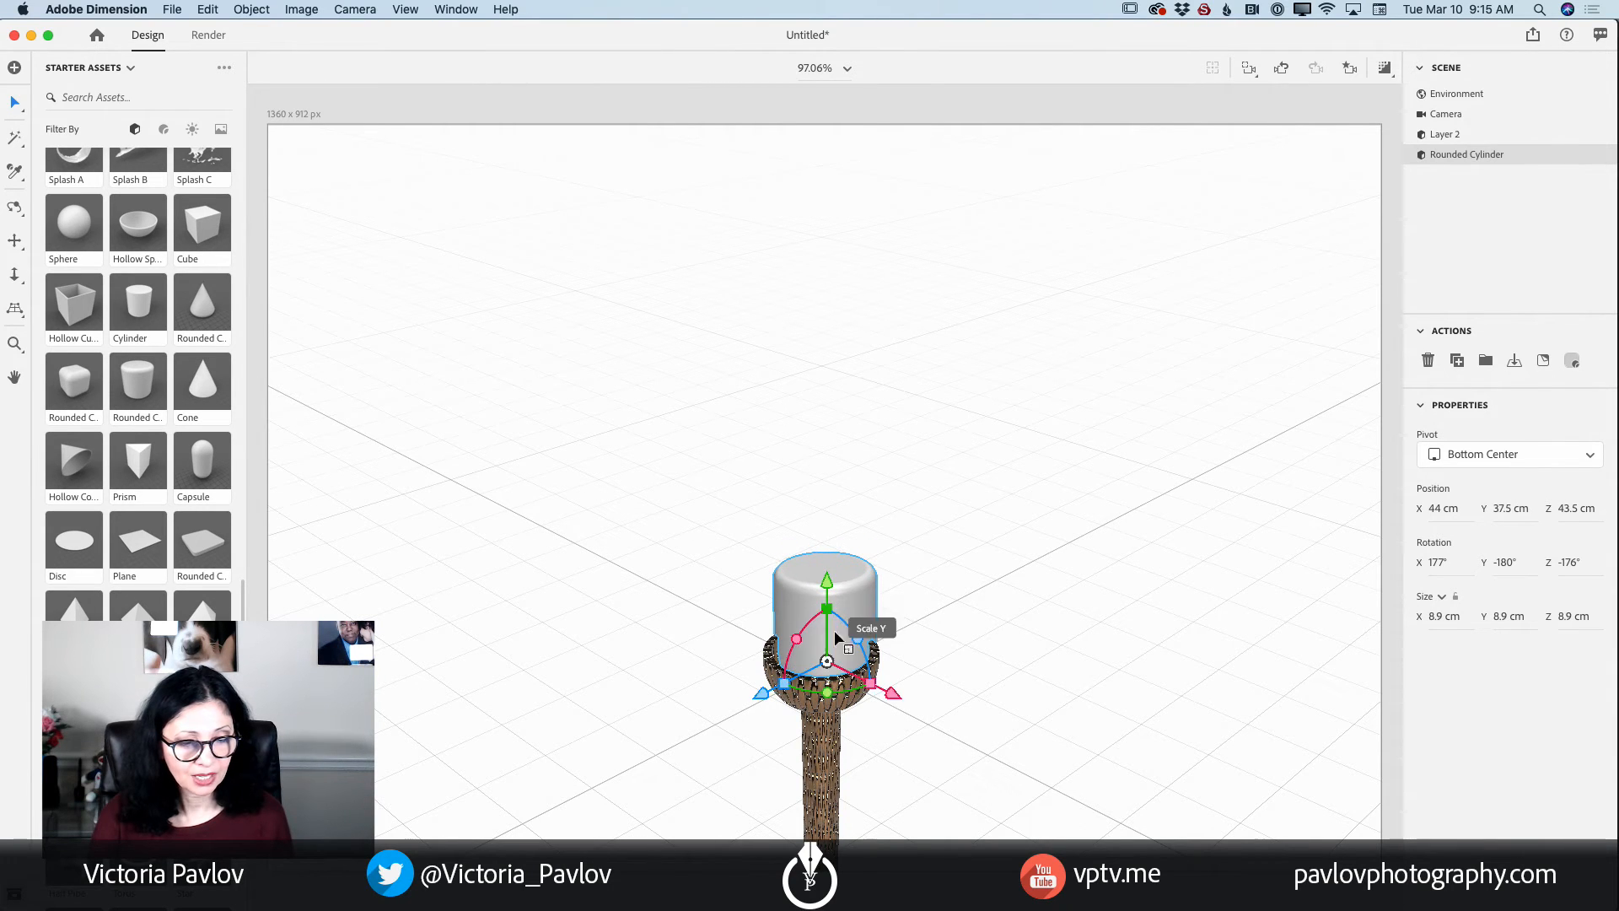
{"action": "left_click_drag", "start_coordinate": [761, 693], "coordinate": [826, 645]}
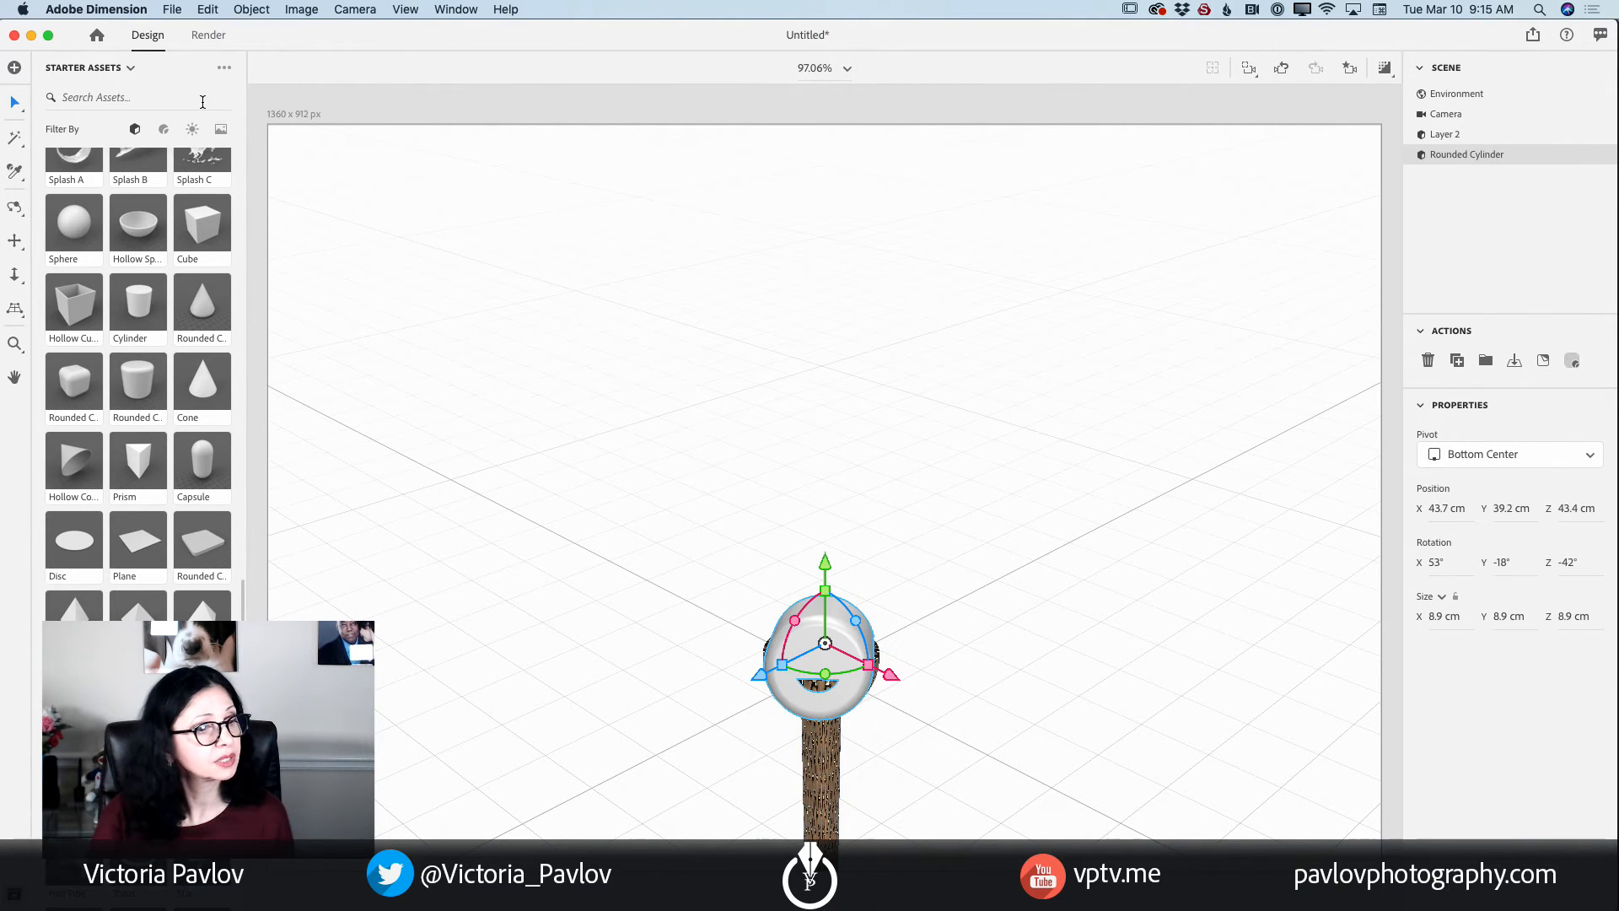
{"action": "left_click", "coordinate": [207, 11]}
{"action": "left_click", "coordinate": [226, 32]}
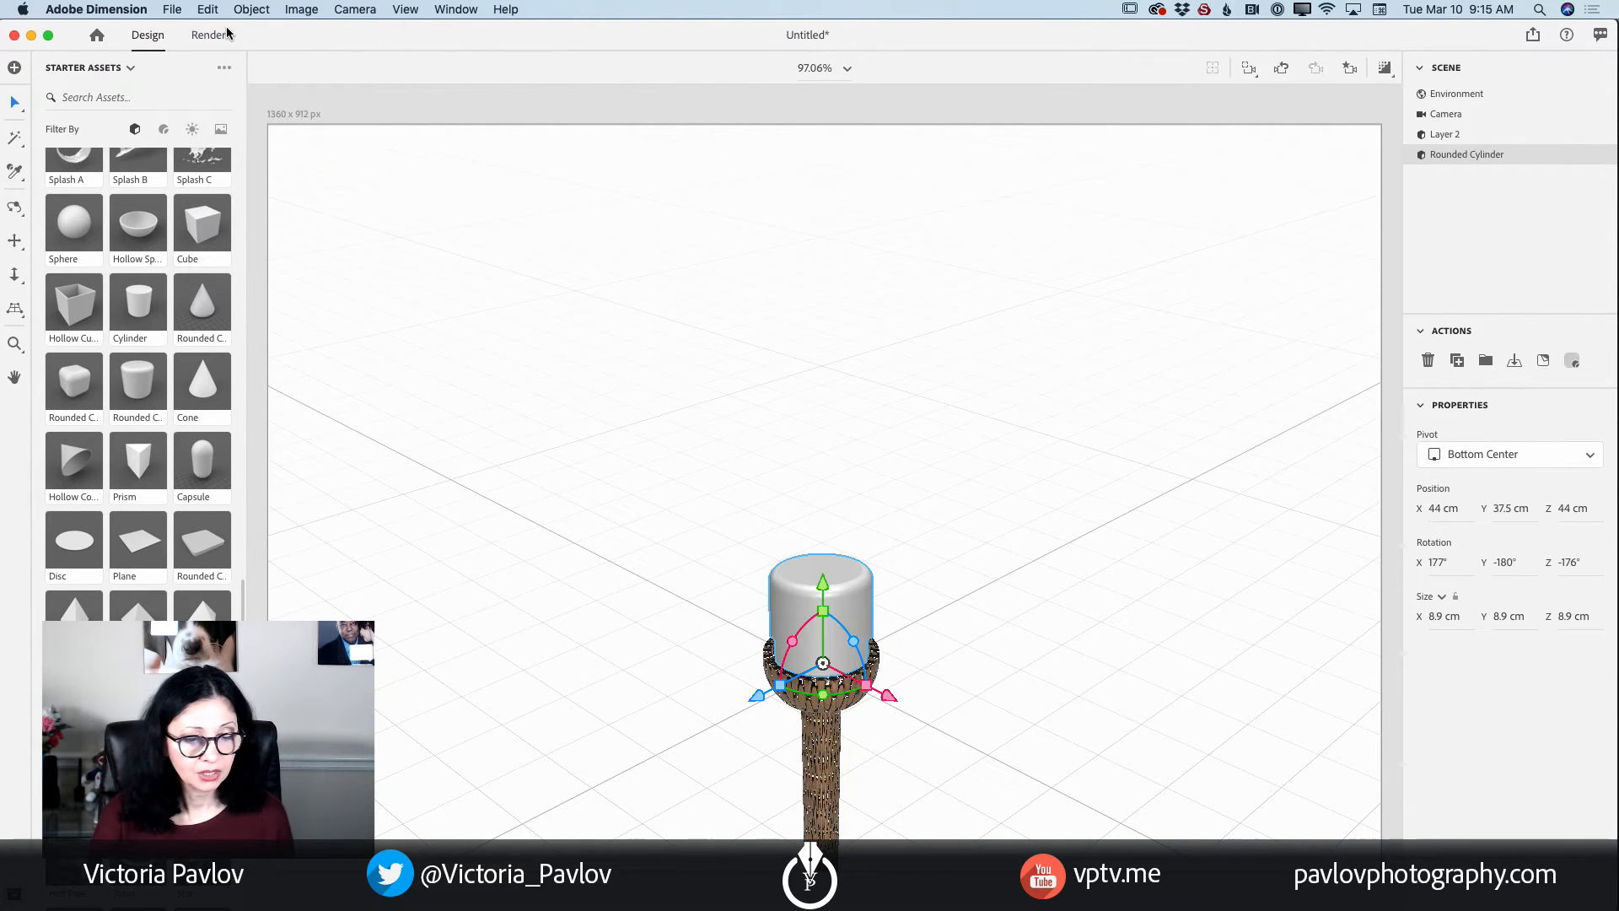
Save the current camera view as a bookmark named Side and return to the Front bookmark.
{"action": "left_click", "coordinate": [1350, 69]}
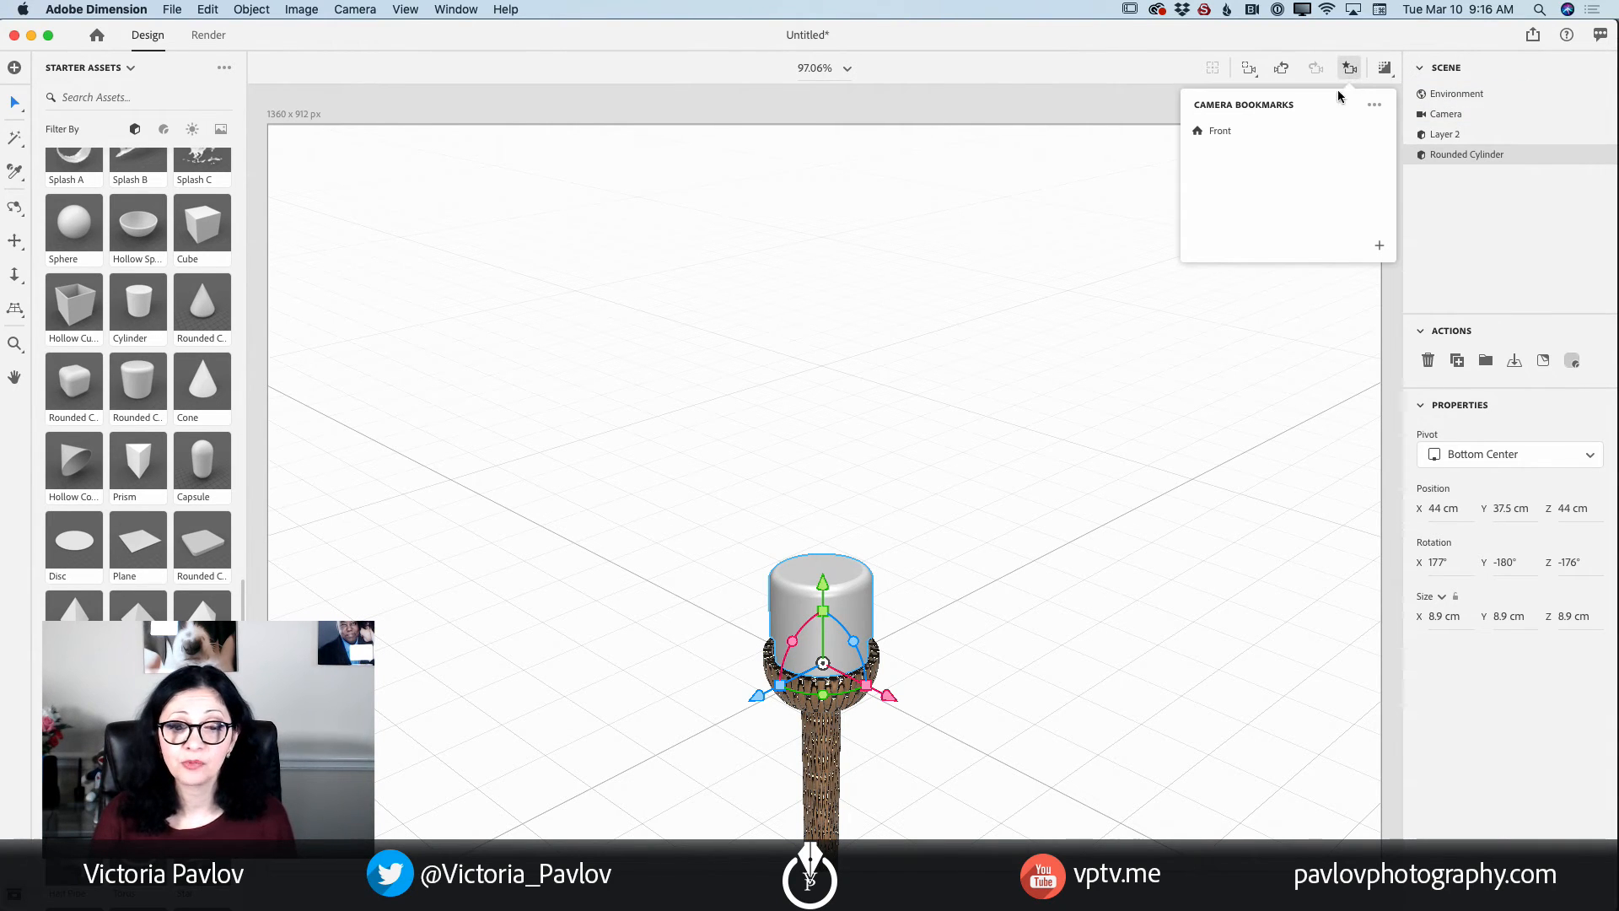
{"action": "left_click", "coordinate": [1378, 244]}
{"action": "type", "text": "Side"}
{"action": "key", "text": "Return"}
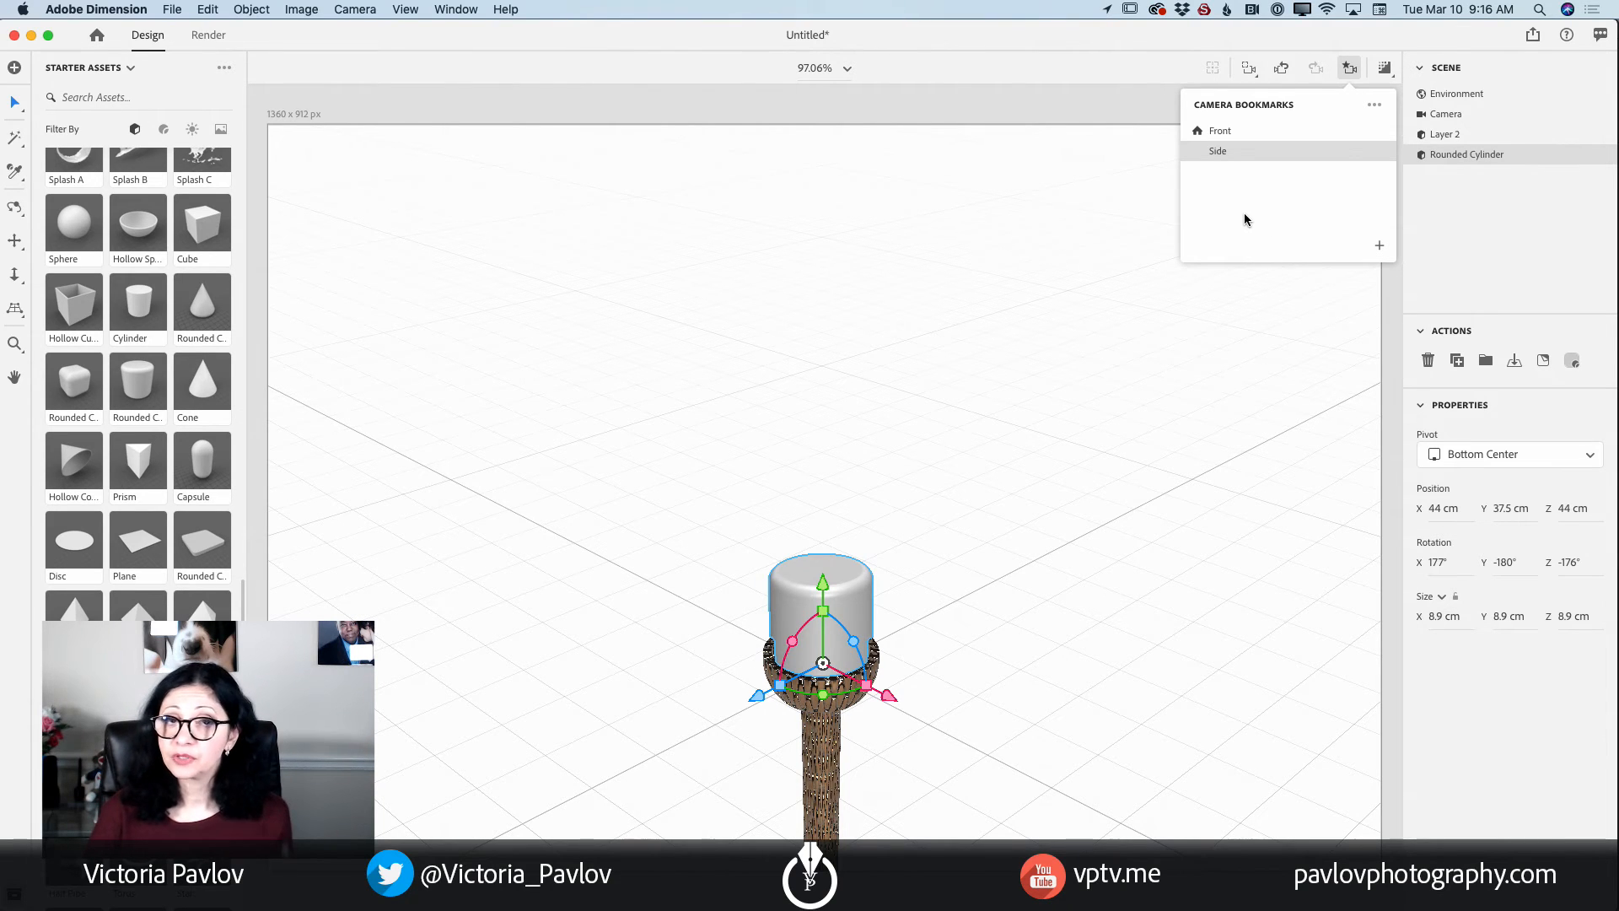
{"action": "left_click", "coordinate": [1220, 132]}
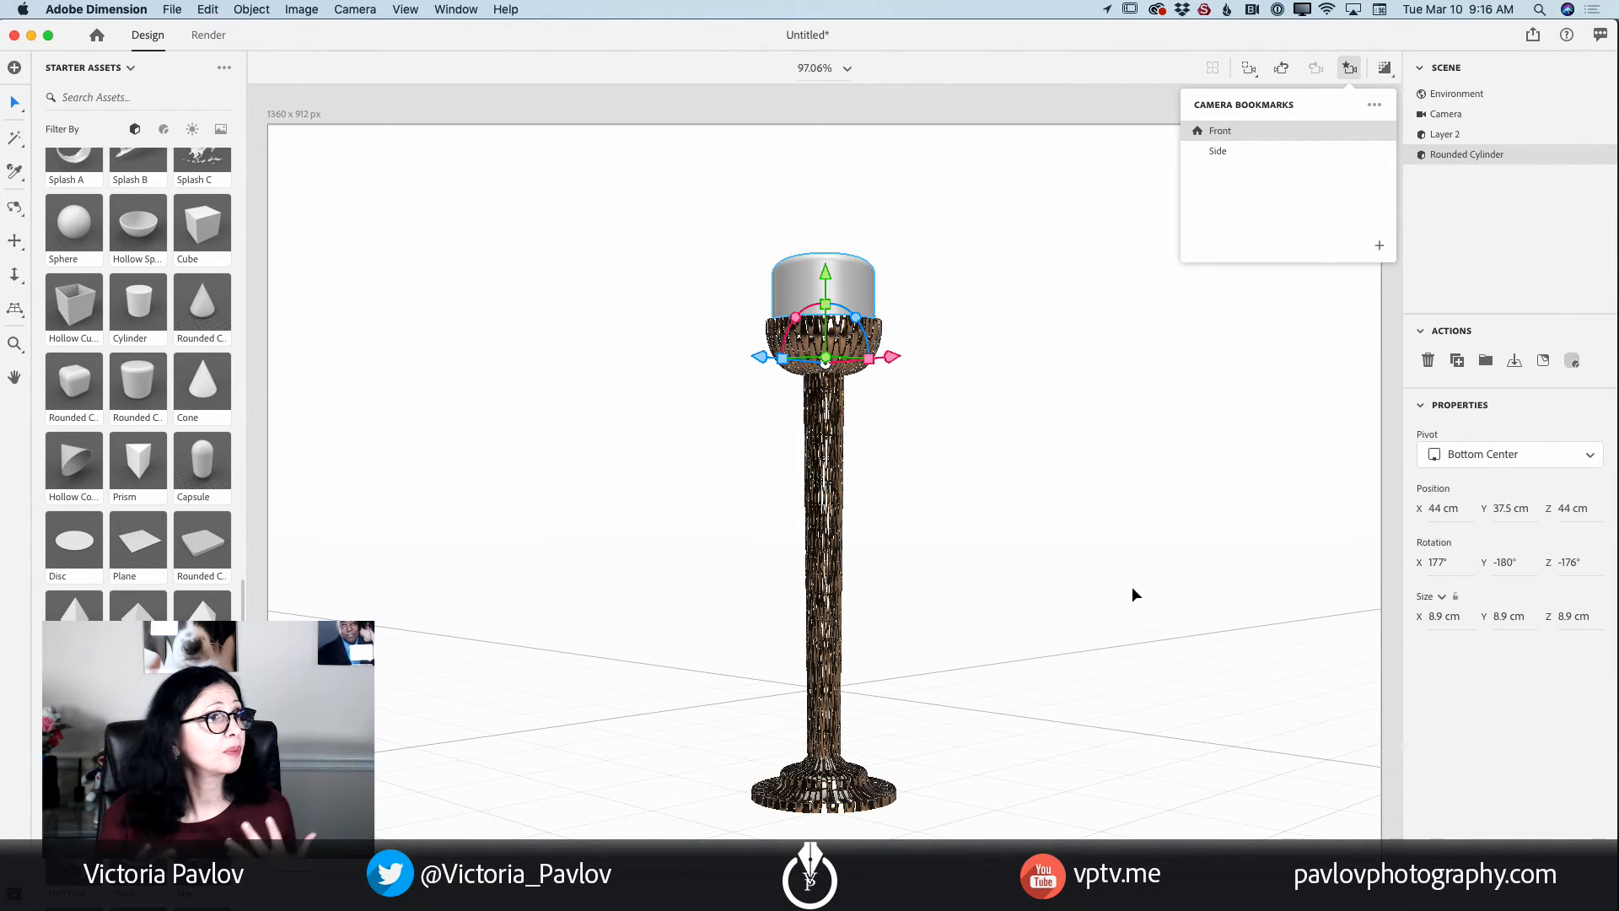
{"action": "scroll", "coordinate": [1131, 594], "scroll_direction": "down", "scroll_amount": 3}
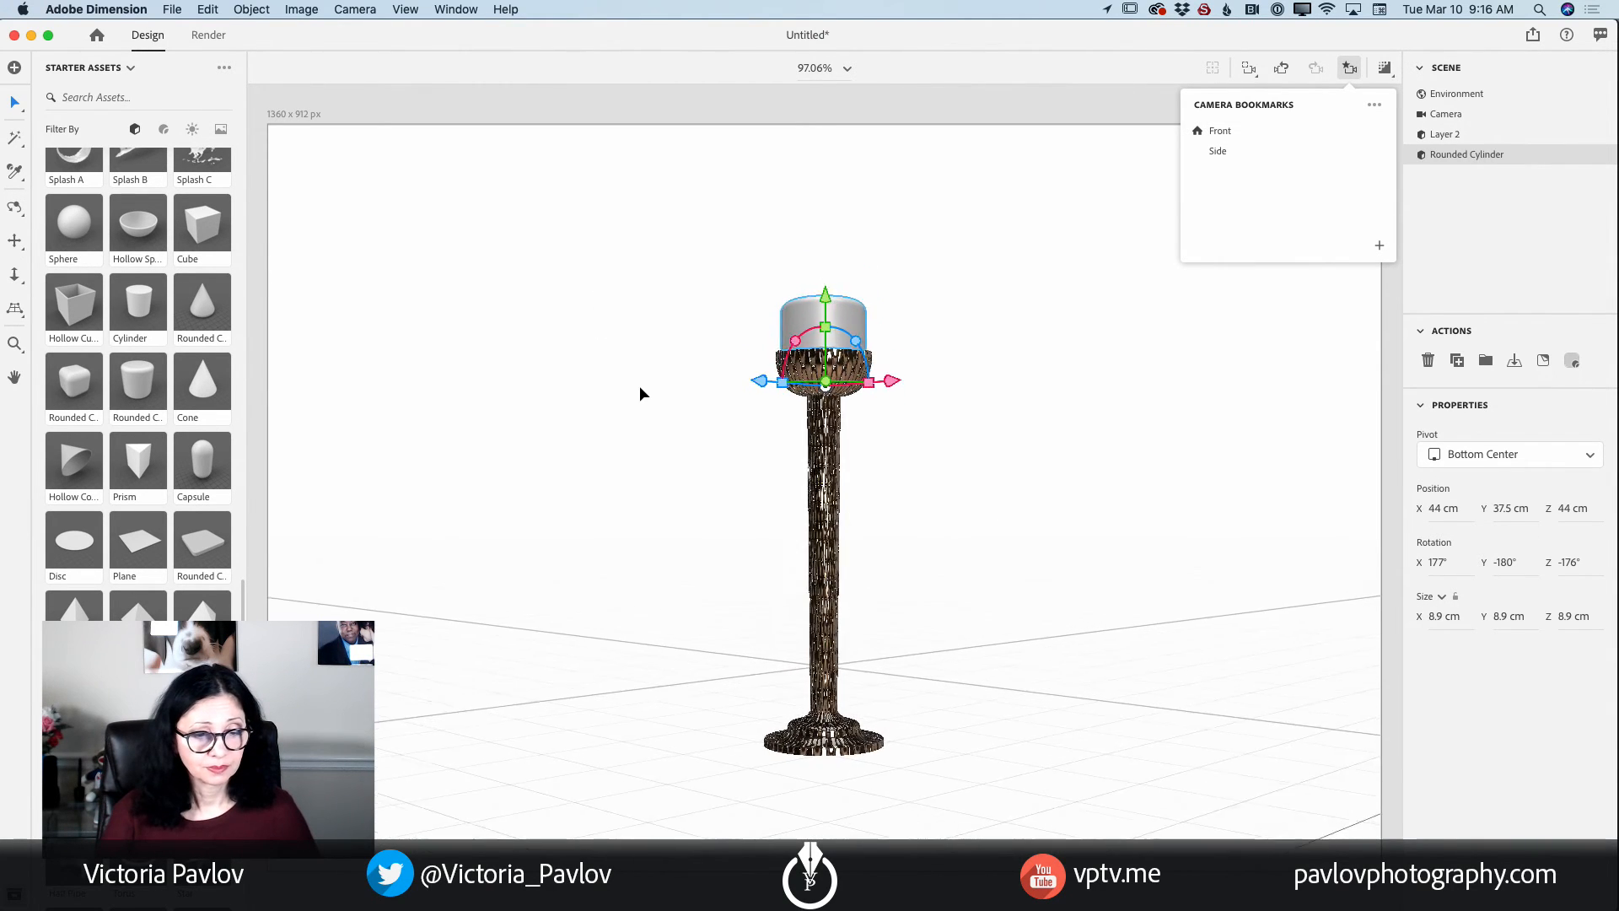
{"action": "scroll", "coordinate": [639, 386], "scroll_direction": "up", "scroll_amount": 3}
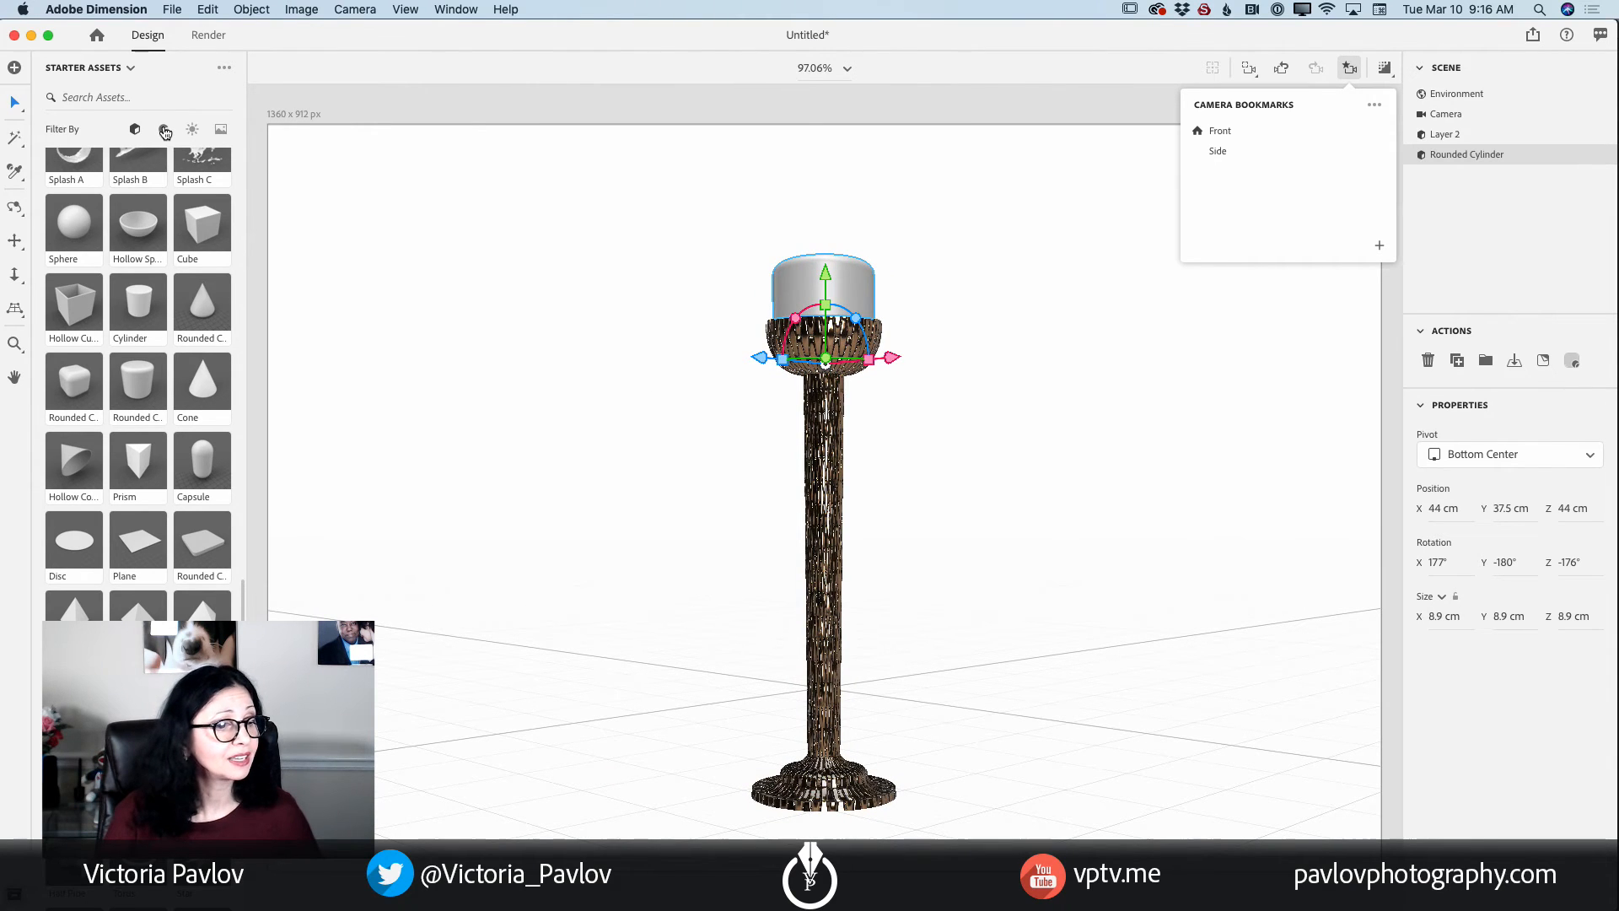
Apply the Wax material from the Adobe Standard Materials to the rounded cylinder.
{"action": "left_click", "coordinate": [164, 131]}
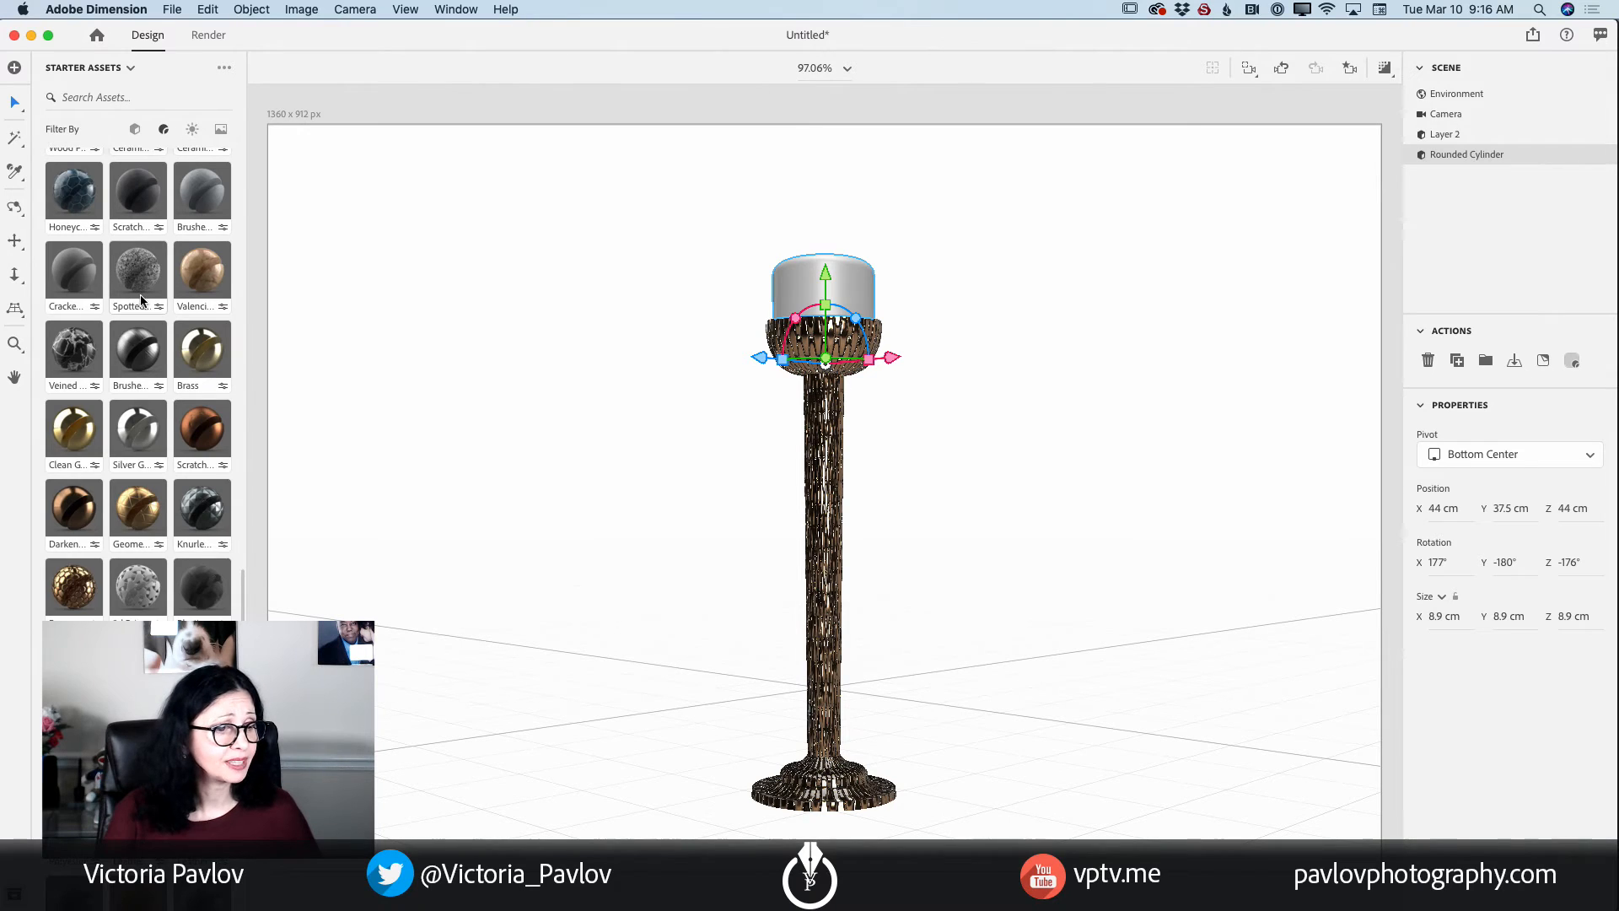
{"action": "scroll", "coordinate": [141, 299], "scroll_direction": "up", "scroll_amount": 10}
{"action": "scroll", "coordinate": [141, 300], "scroll_direction": "up", "scroll_amount": 5}
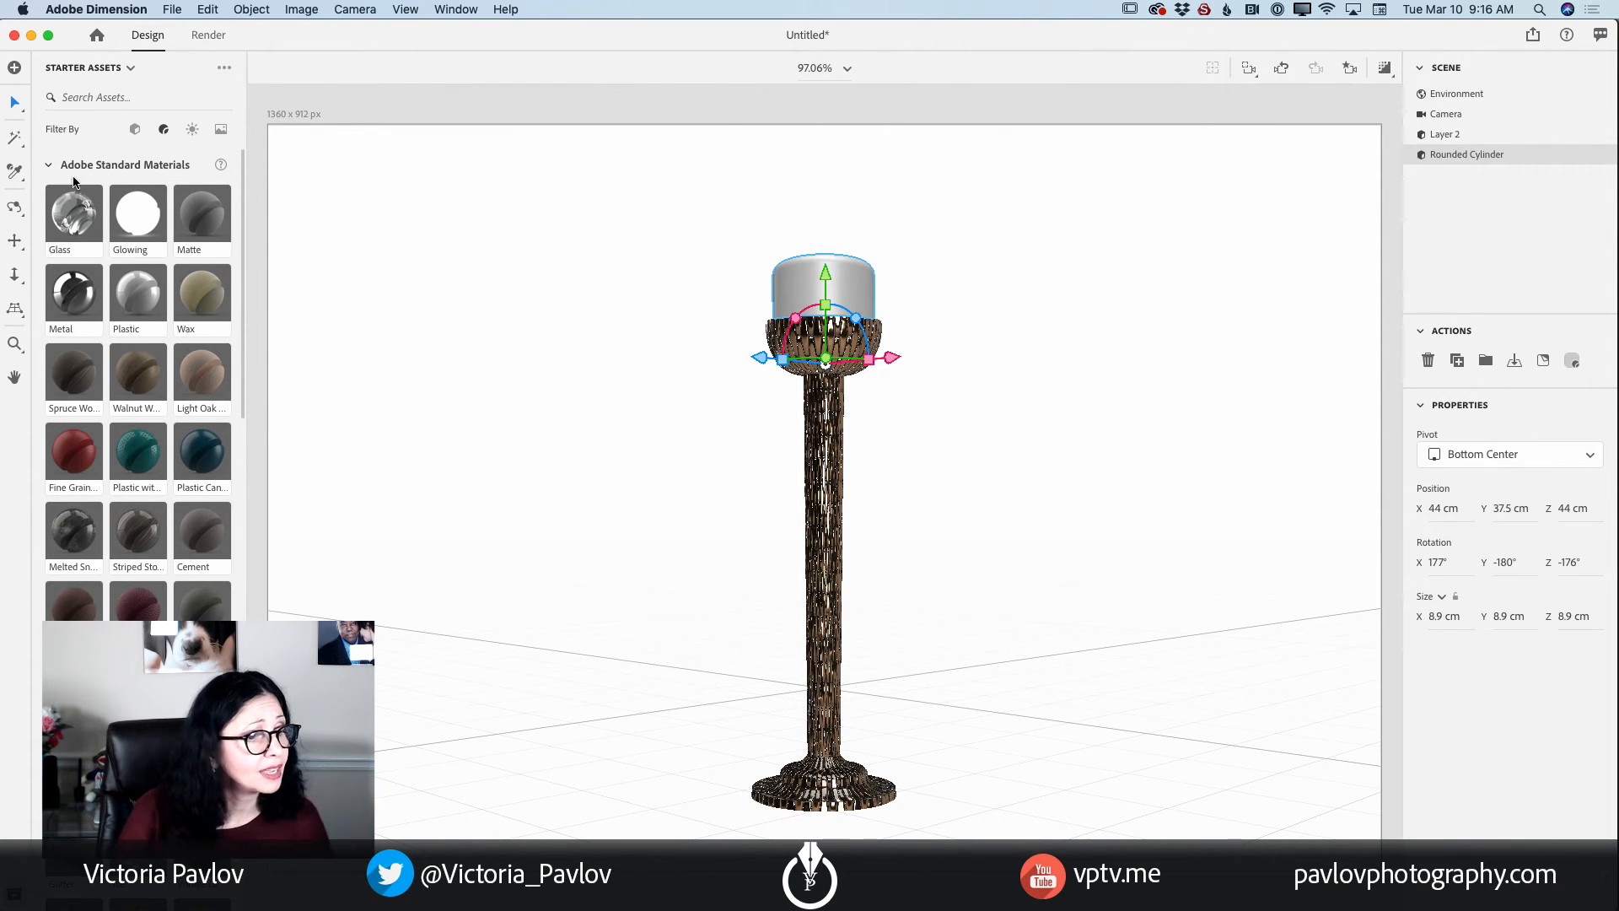
{"action": "left_click", "coordinate": [202, 295]}
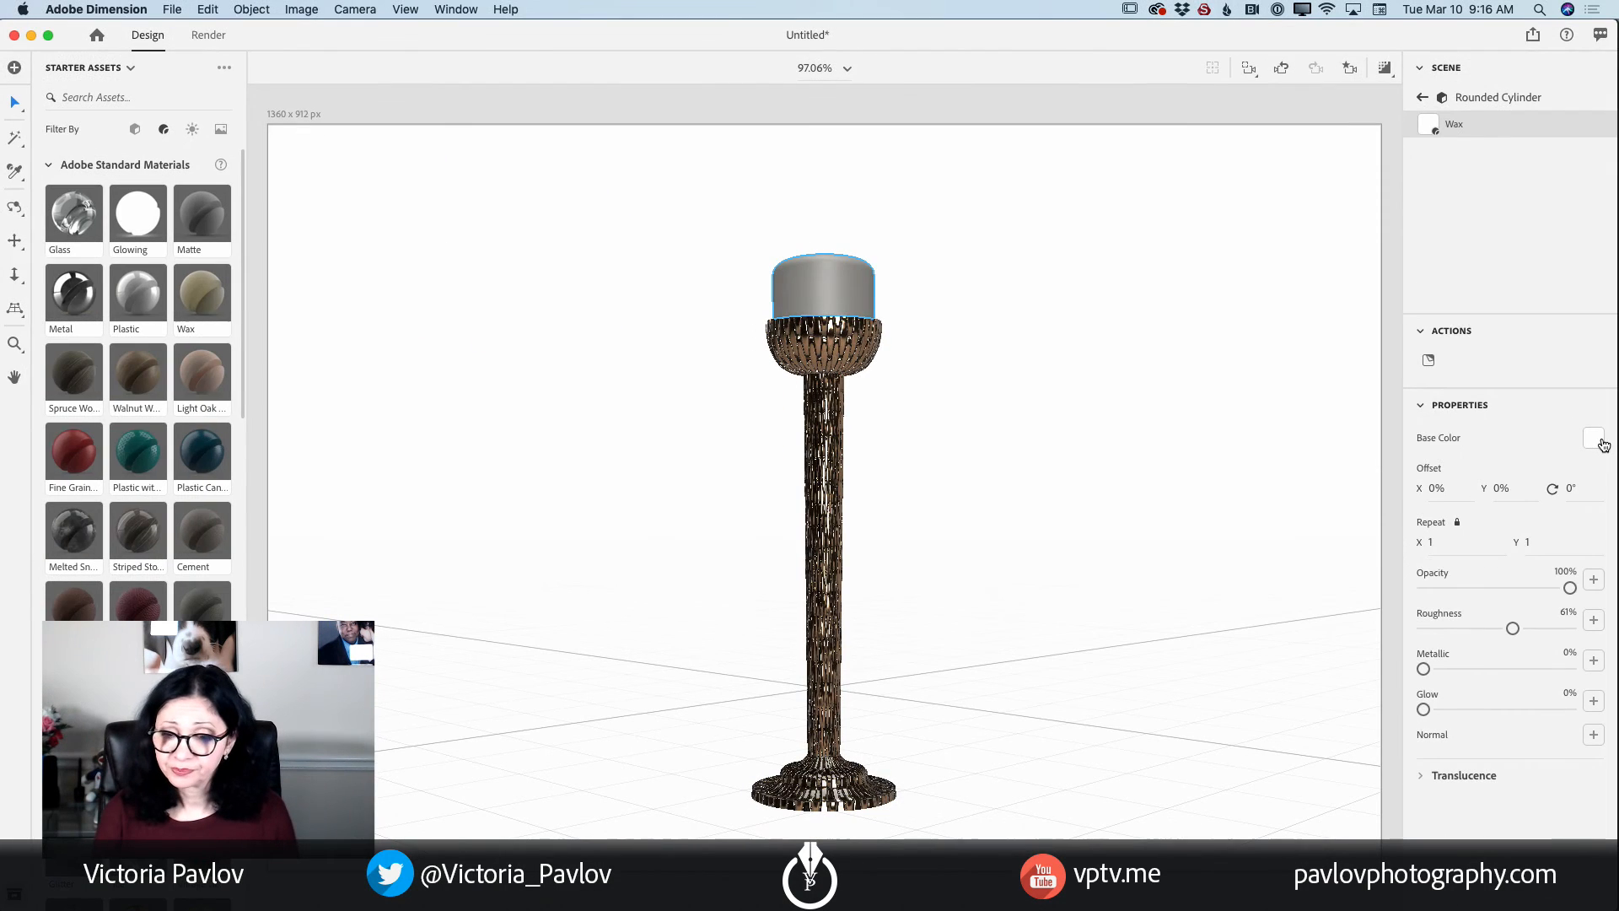
Set the Wax material's base color to pure red, RGB 255, 0, 0, and return to the scene overview.
{"action": "left_click", "coordinate": [1599, 441]}
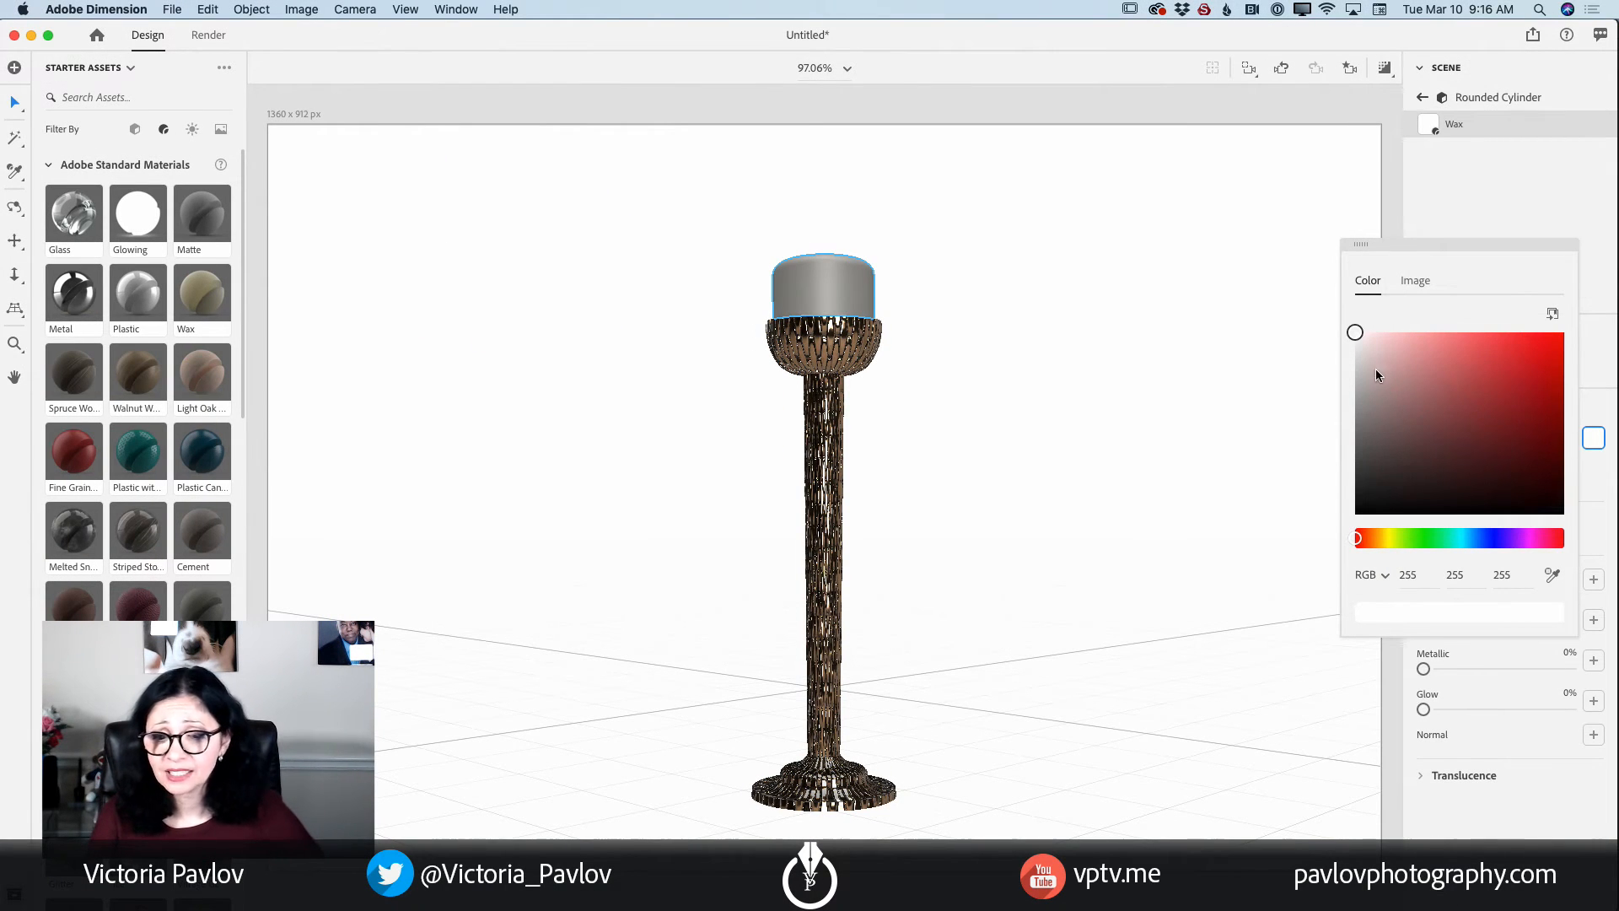
{"action": "left_click_drag", "start_coordinate": [1465, 344], "coordinate": [1563, 334]}
{"action": "left_click", "coordinate": [1385, 540]}
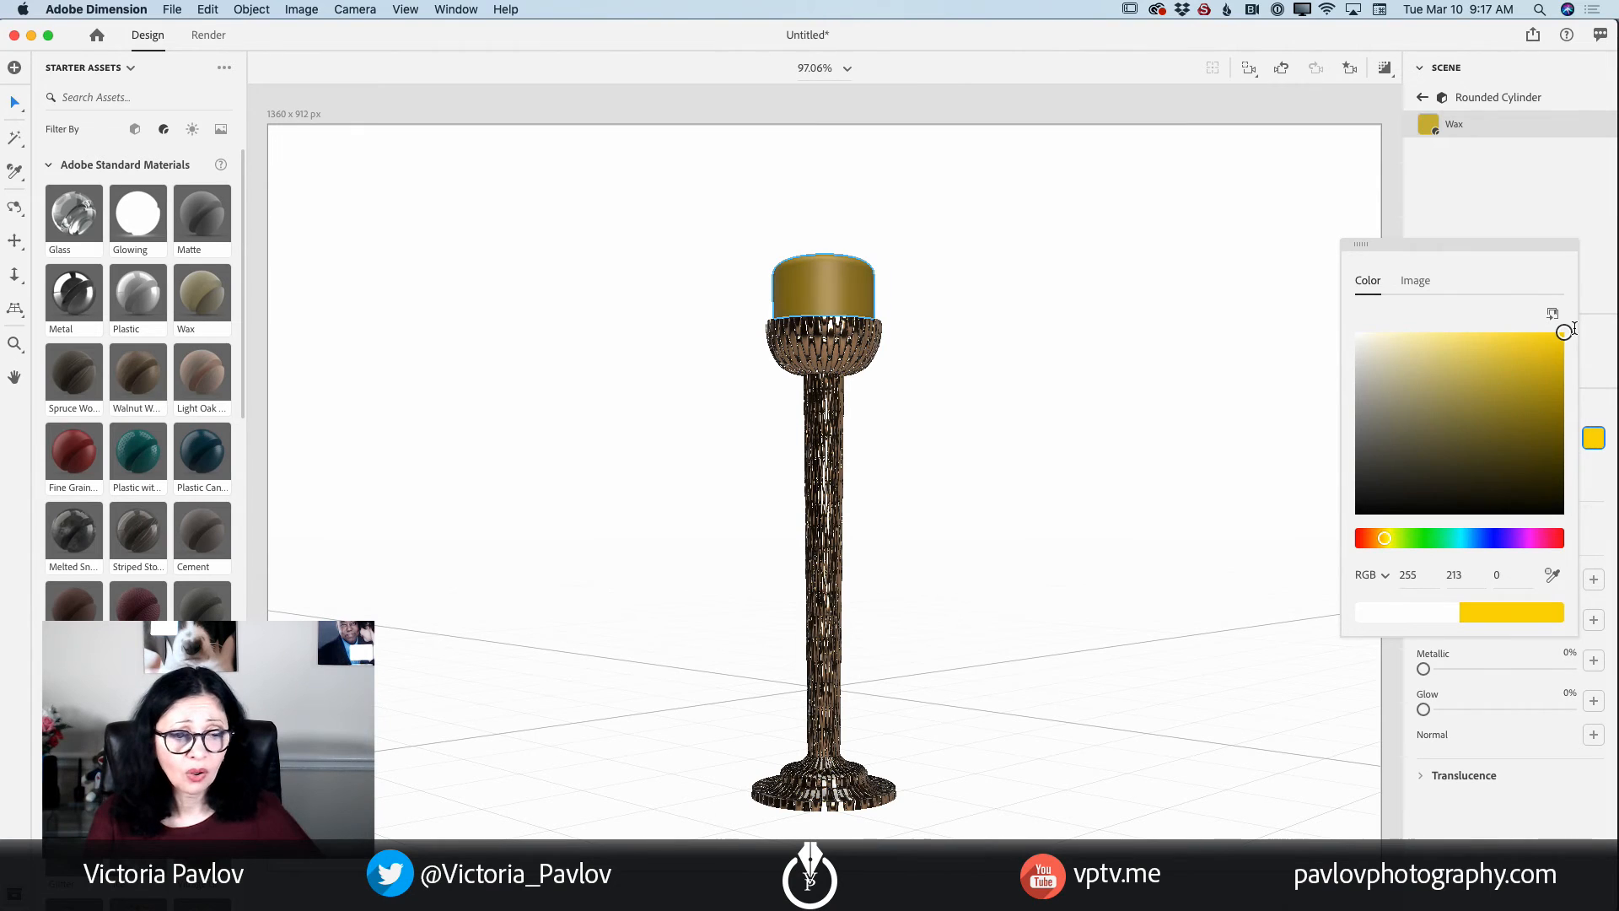
{"action": "left_click", "coordinate": [1354, 540]}
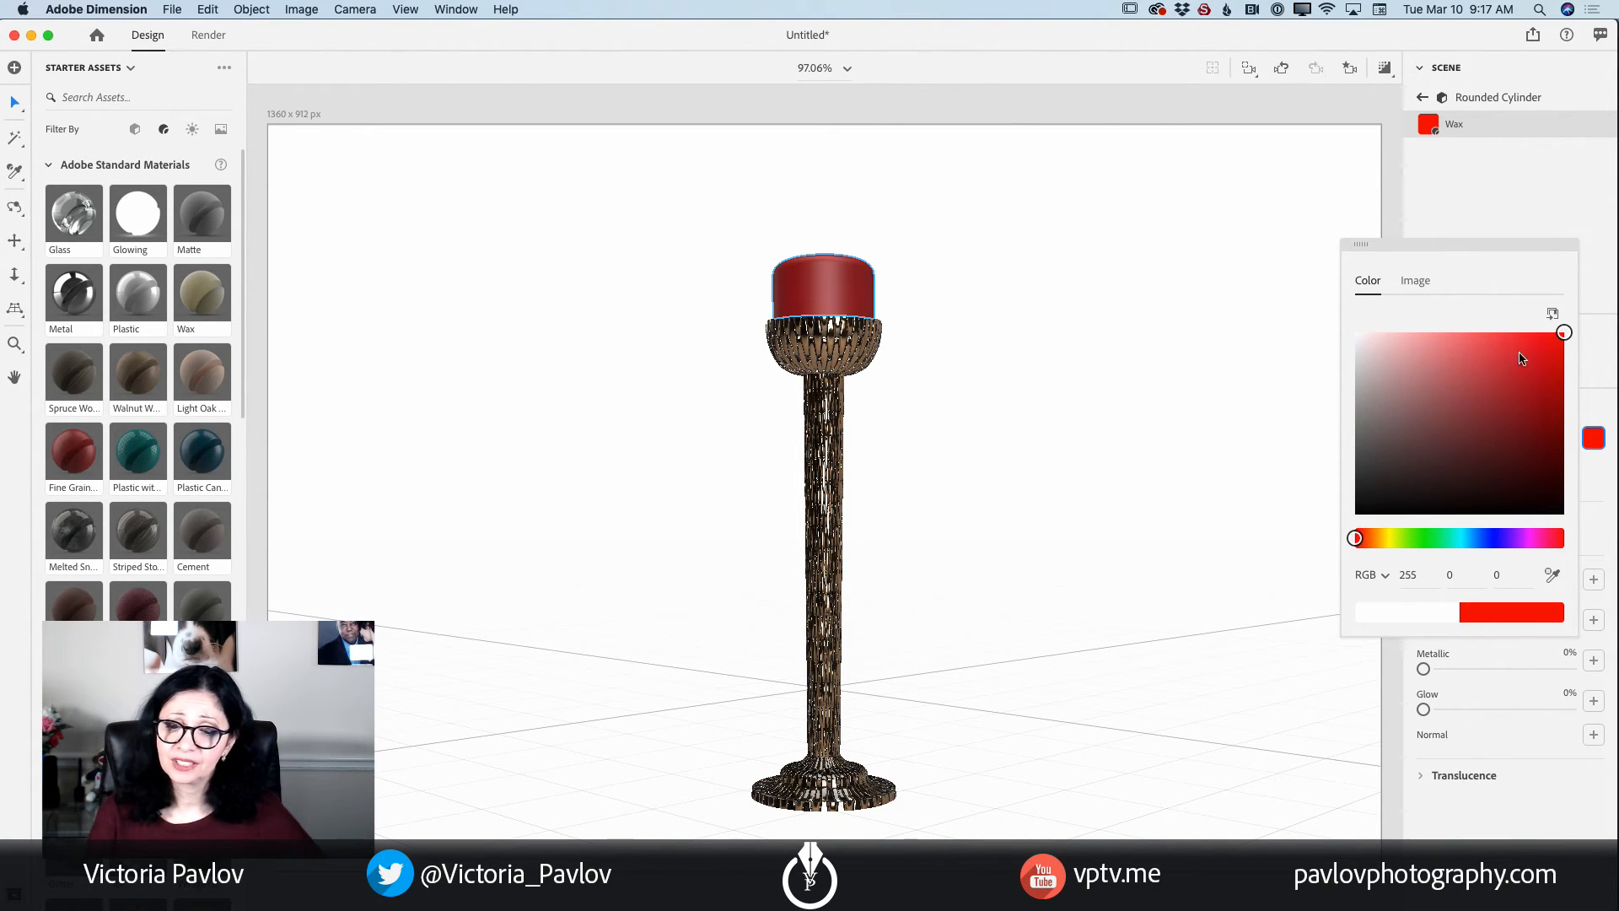
{"action": "left_click", "coordinate": [1564, 337]}
{"action": "left_click_drag", "start_coordinate": [1564, 337], "coordinate": [1564, 333]}
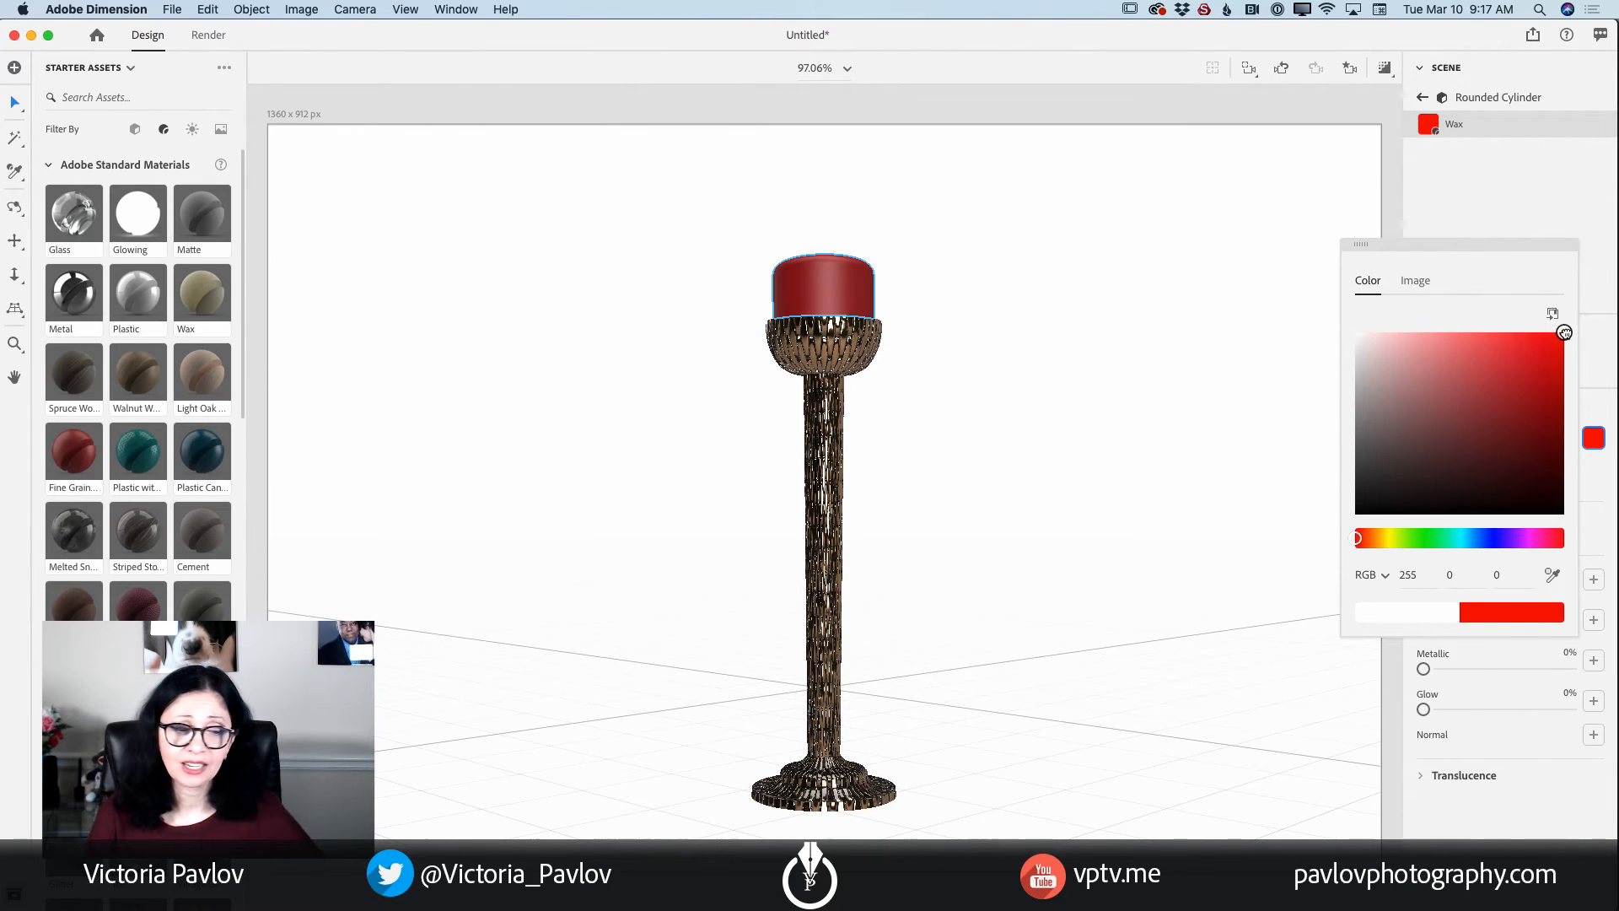
{"action": "left_click", "coordinate": [1384, 110]}
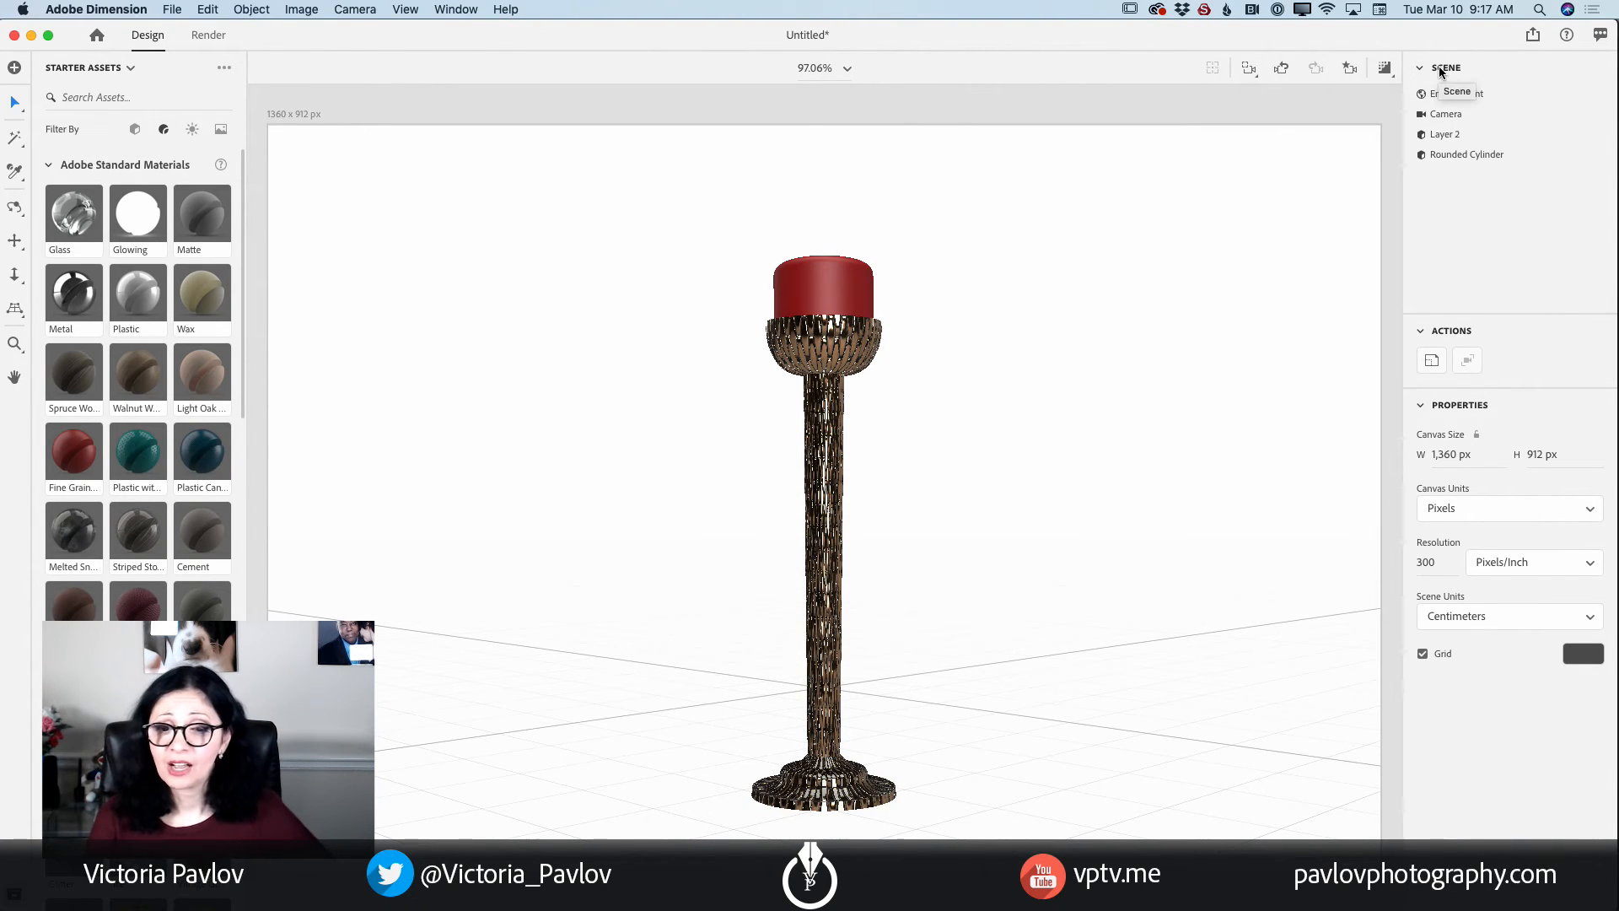
Set the environment's background color to black, RGB 0, 0, 0.
{"action": "left_click", "coordinate": [1481, 95]}
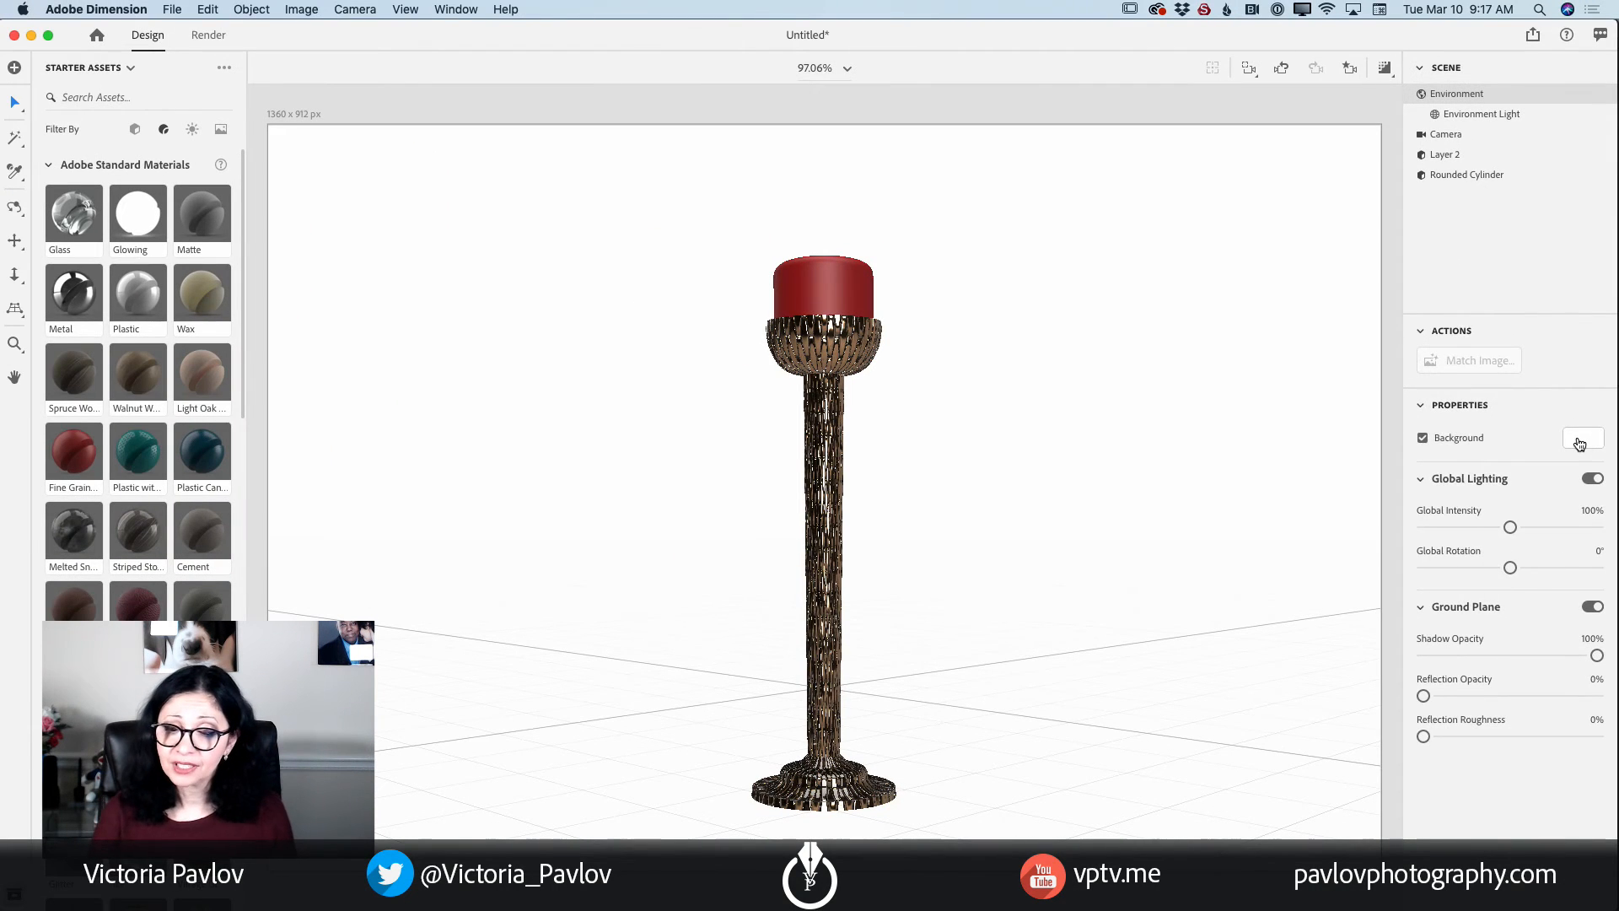
{"action": "left_click", "coordinate": [1579, 440]}
{"action": "left_click_drag", "start_coordinate": [1385, 495], "coordinate": [1332, 501]}
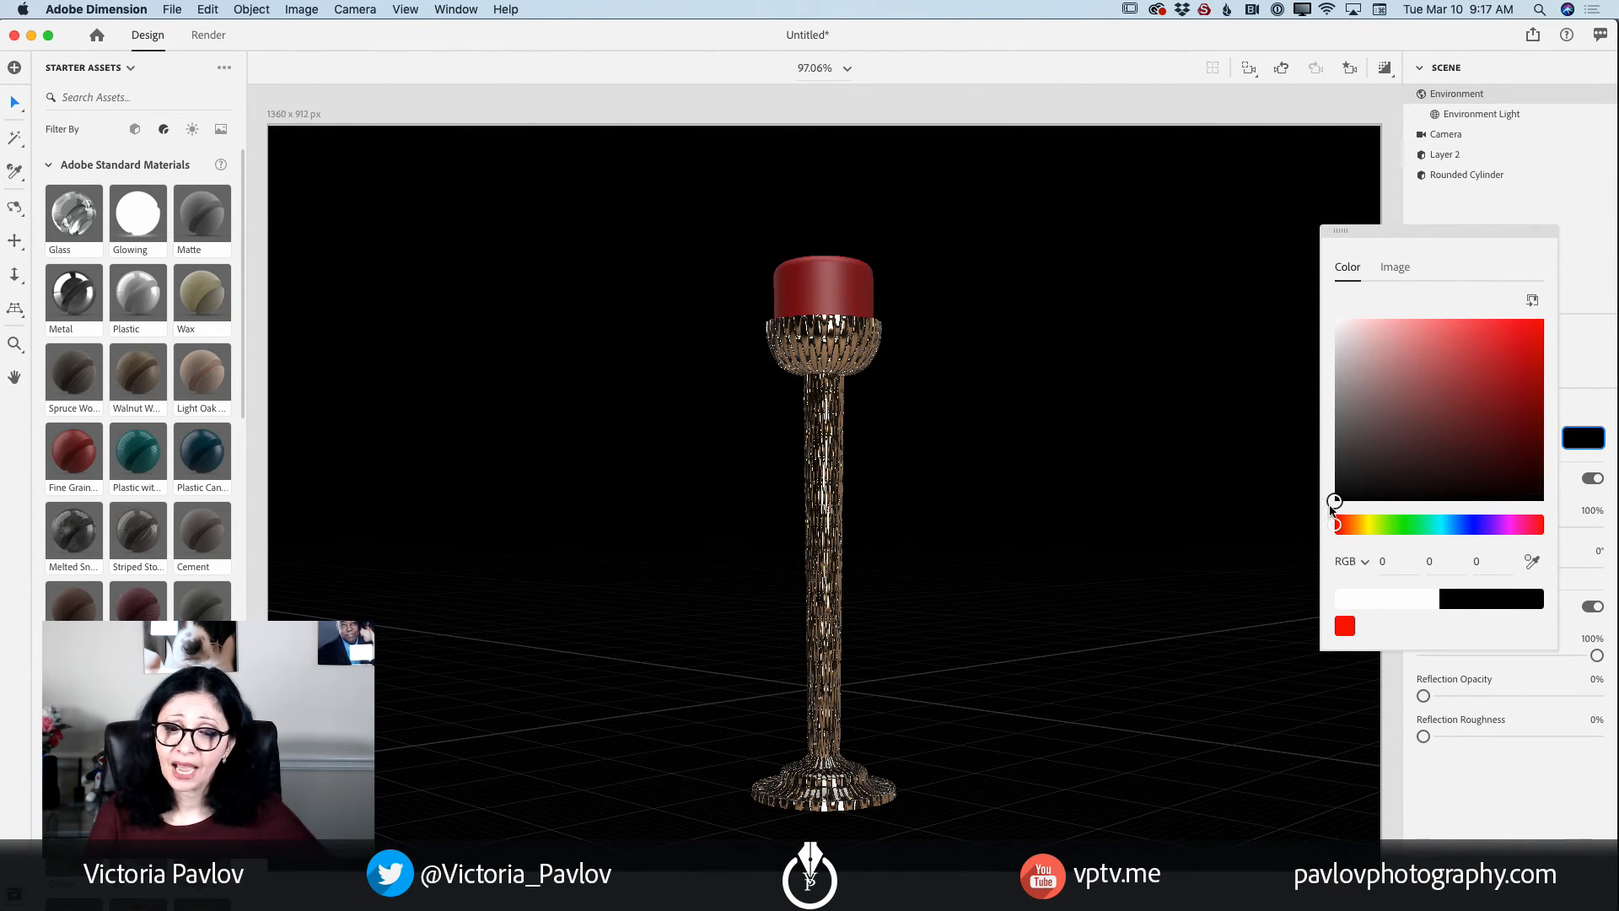
Add a sphere from the starter models, scaled to about 9.08 cm and placed beside the candlestick at about X 55 cm, Z 33.9 cm.
{"action": "left_click", "coordinate": [1586, 338]}
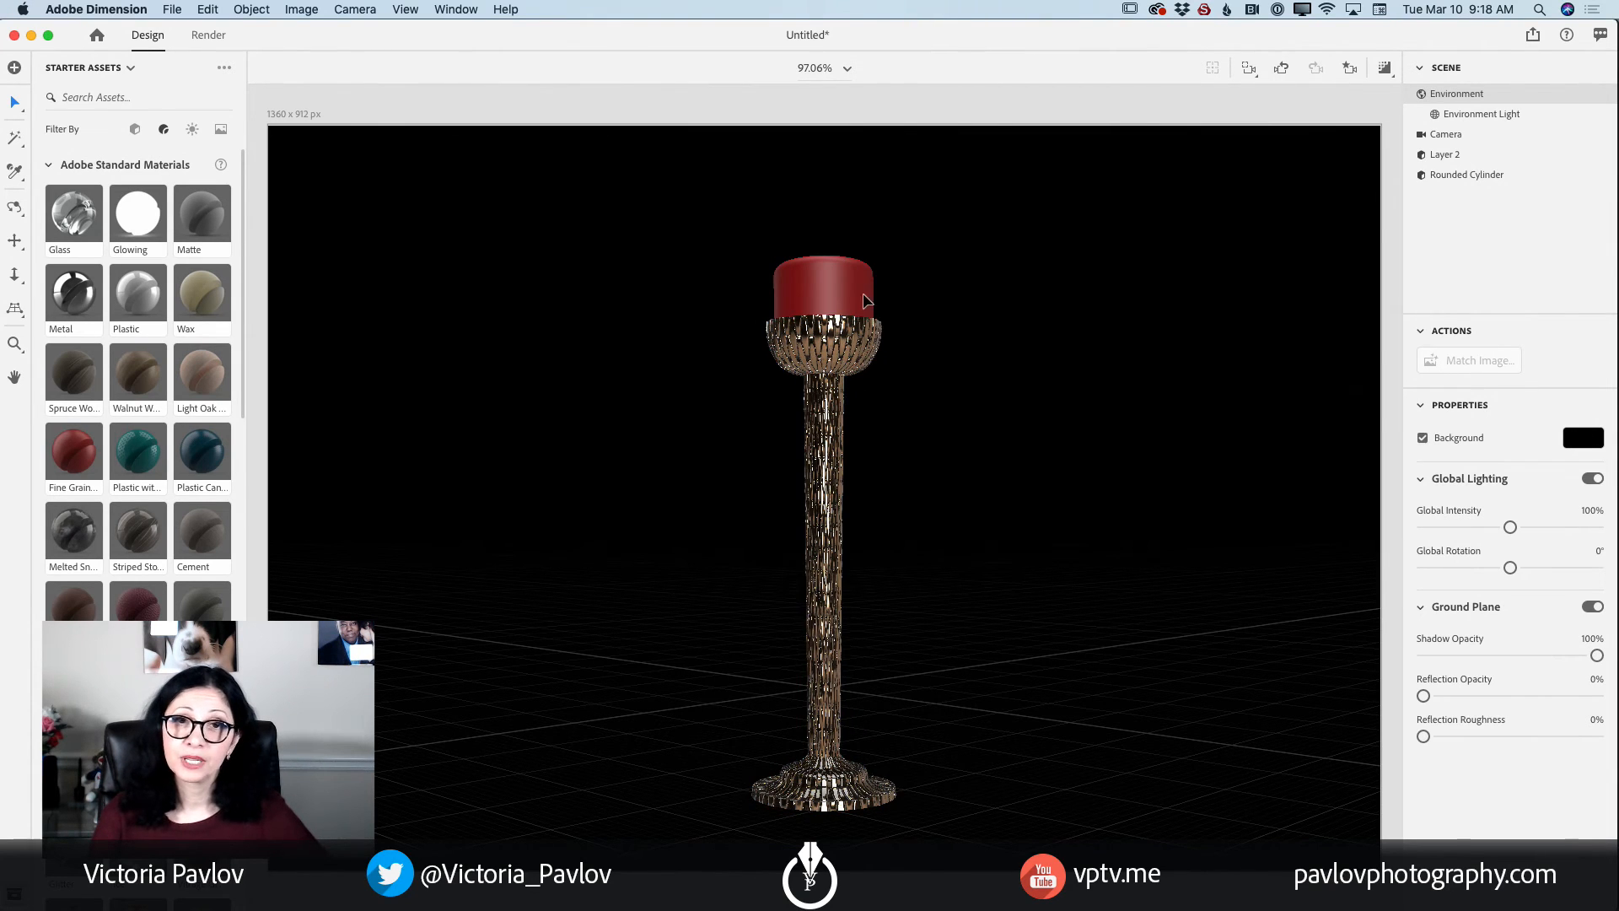
{"action": "left_click", "coordinate": [134, 129]}
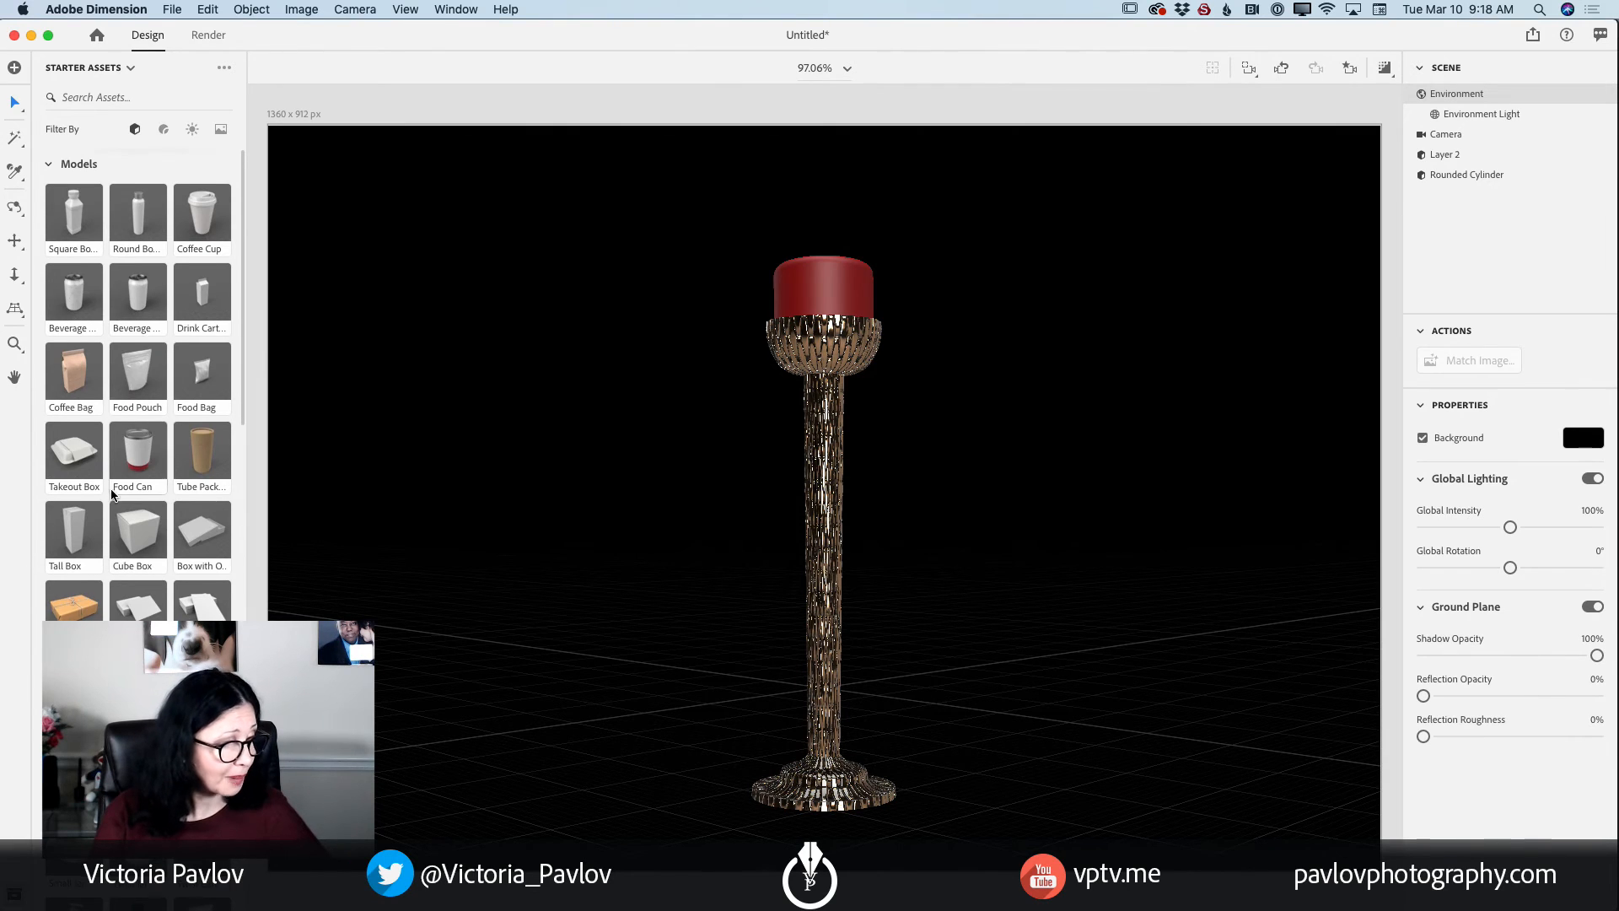
{"action": "scroll", "coordinate": [112, 493], "scroll_direction": "down", "scroll_amount": 15}
{"action": "scroll", "coordinate": [111, 515], "scroll_direction": "down", "scroll_amount": 1}
{"action": "left_click", "coordinate": [71, 581]}
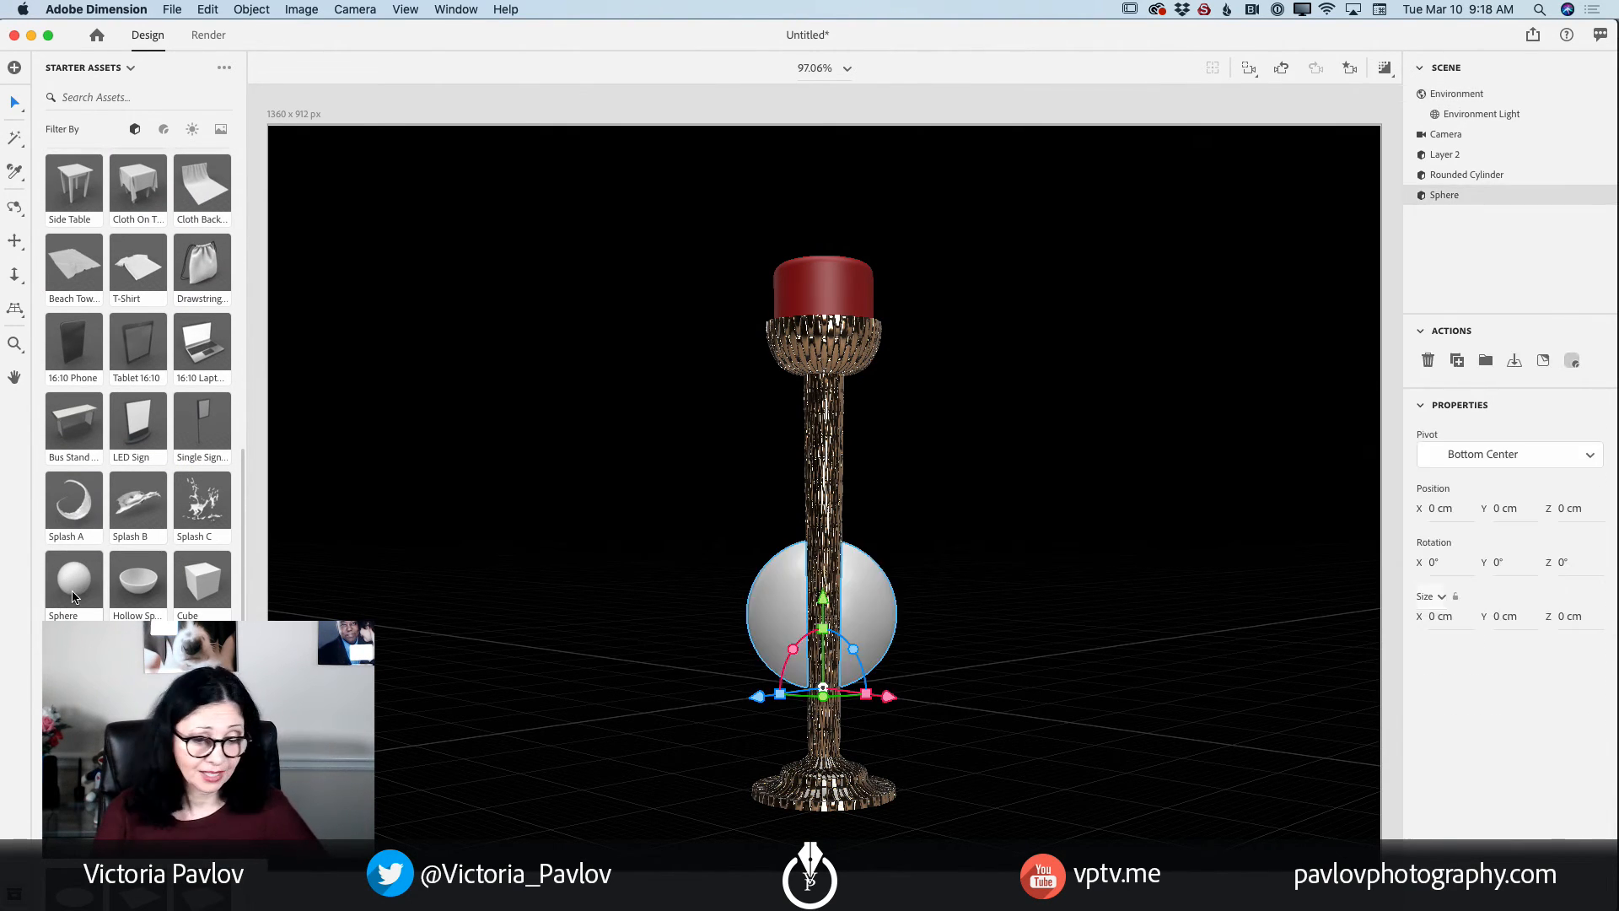
{"action": "left_click_drag", "start_coordinate": [890, 697], "coordinate": [1096, 732]}
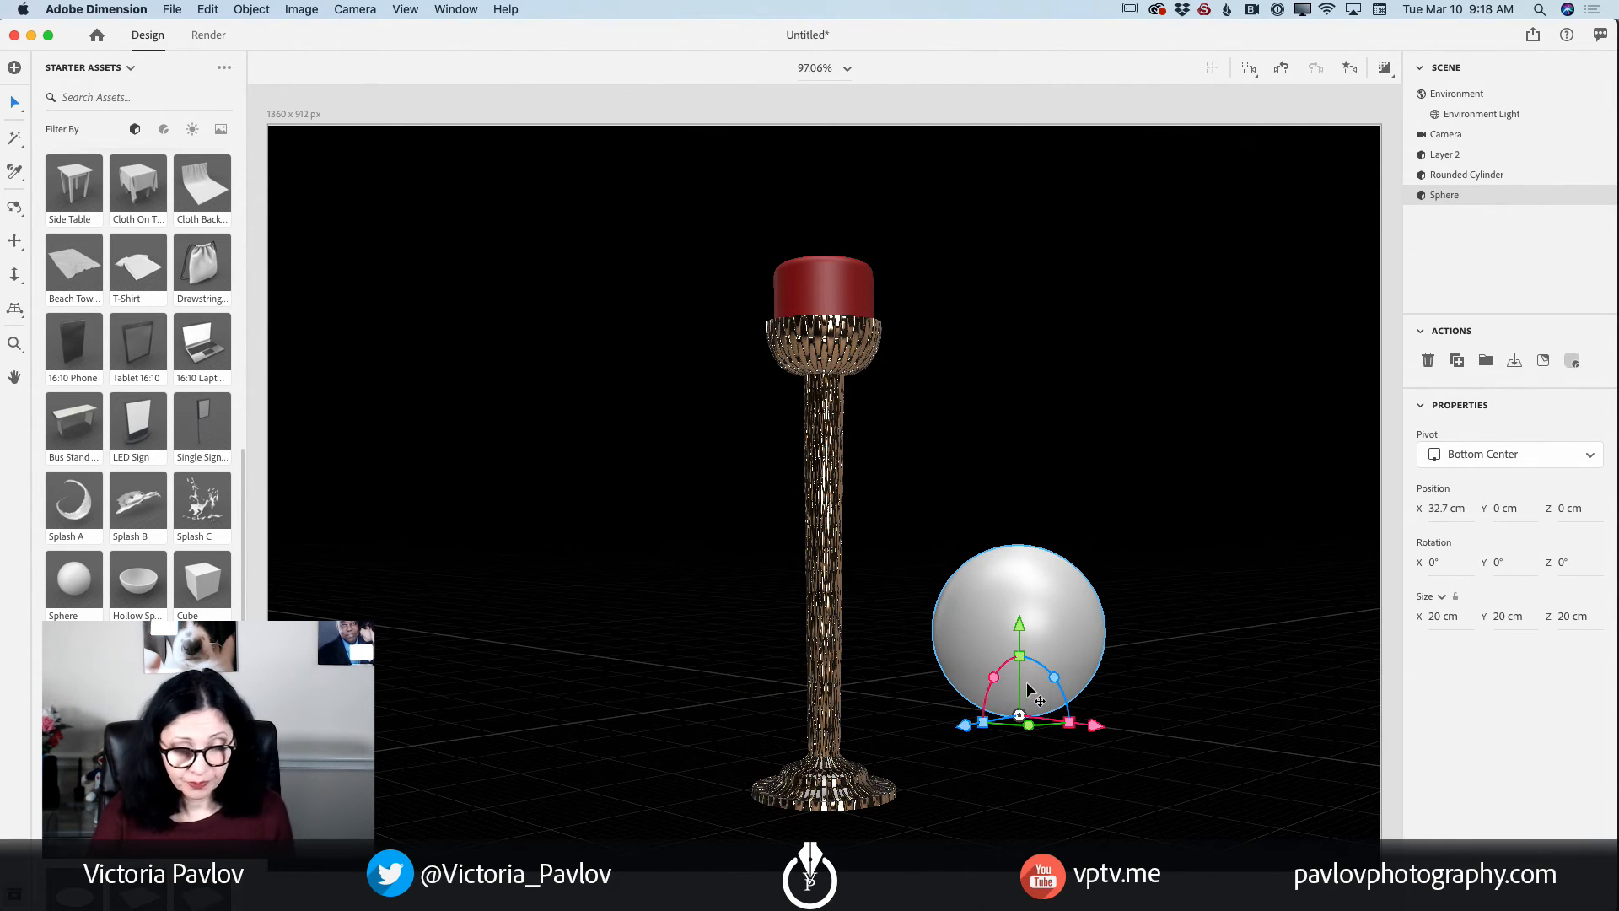
{"action": "left_click_drag", "start_coordinate": [1020, 655], "coordinate": [994, 789]}
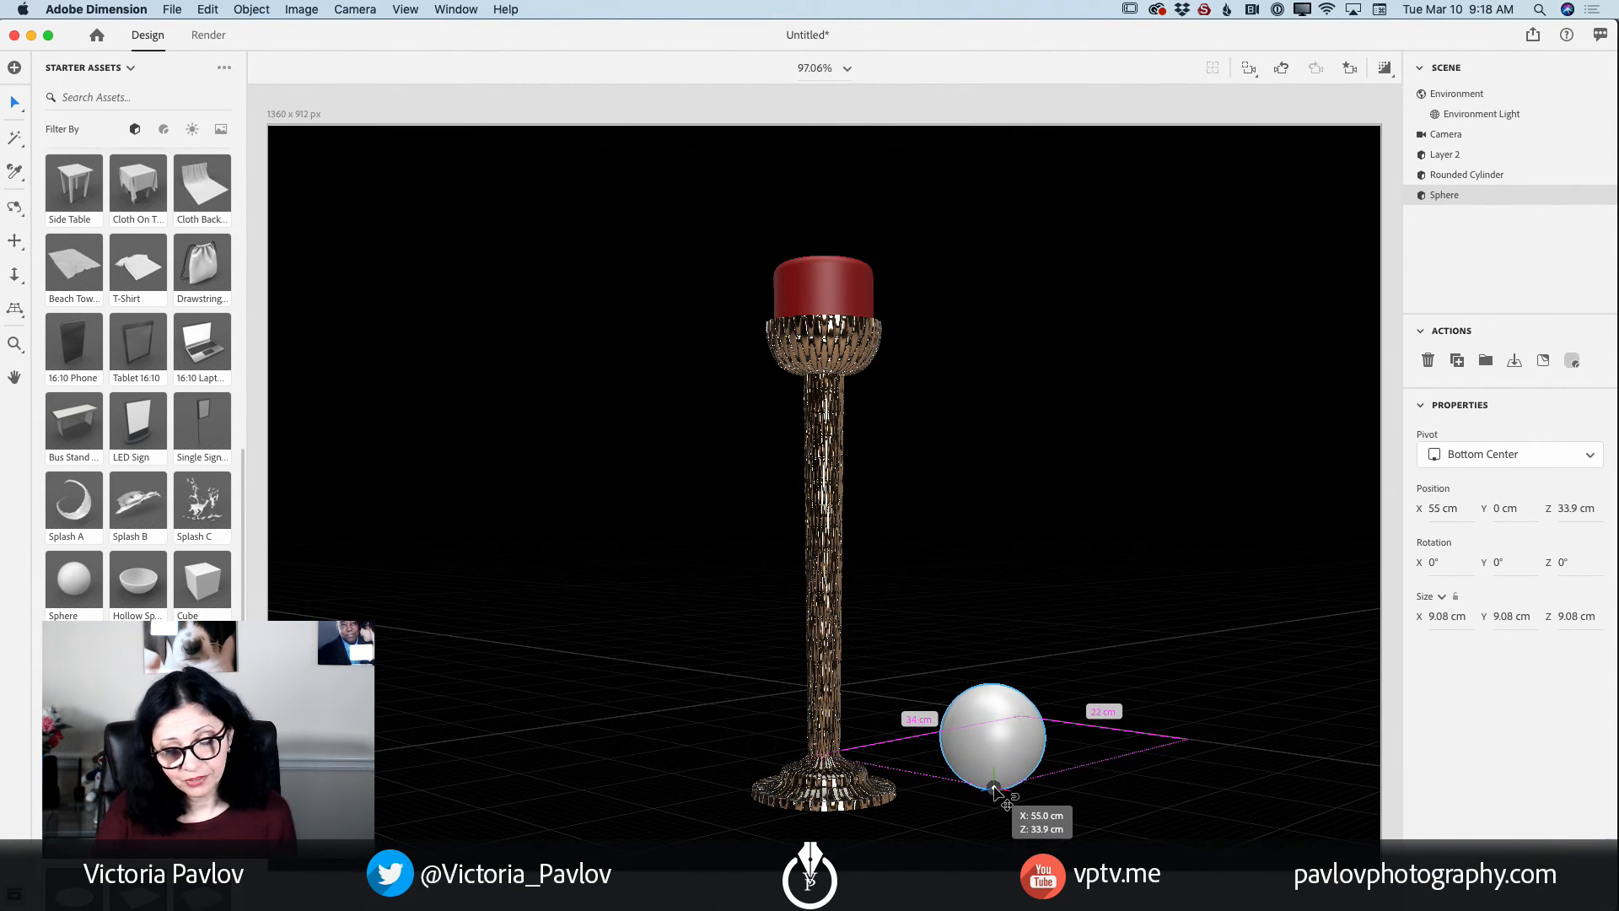
Apply the Ice material from the starter materials to the sphere.
{"action": "left_click", "coordinate": [163, 130]}
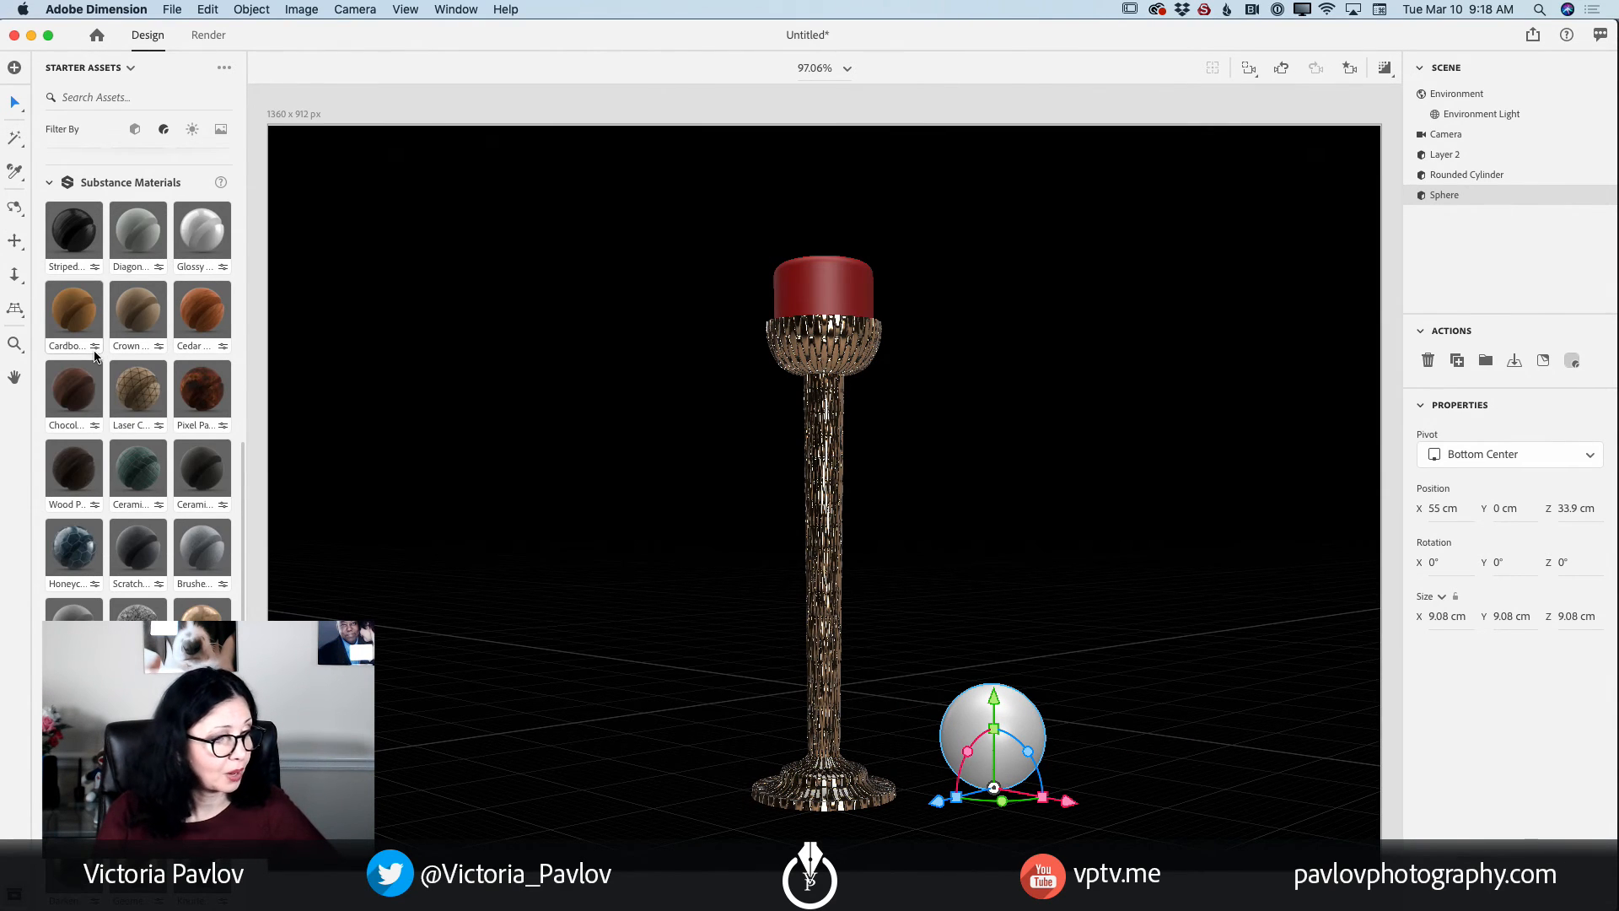
{"action": "scroll", "coordinate": [95, 355], "scroll_direction": "down", "scroll_amount": 10}
{"action": "scroll", "coordinate": [93, 355], "scroll_direction": "up", "scroll_amount": 10}
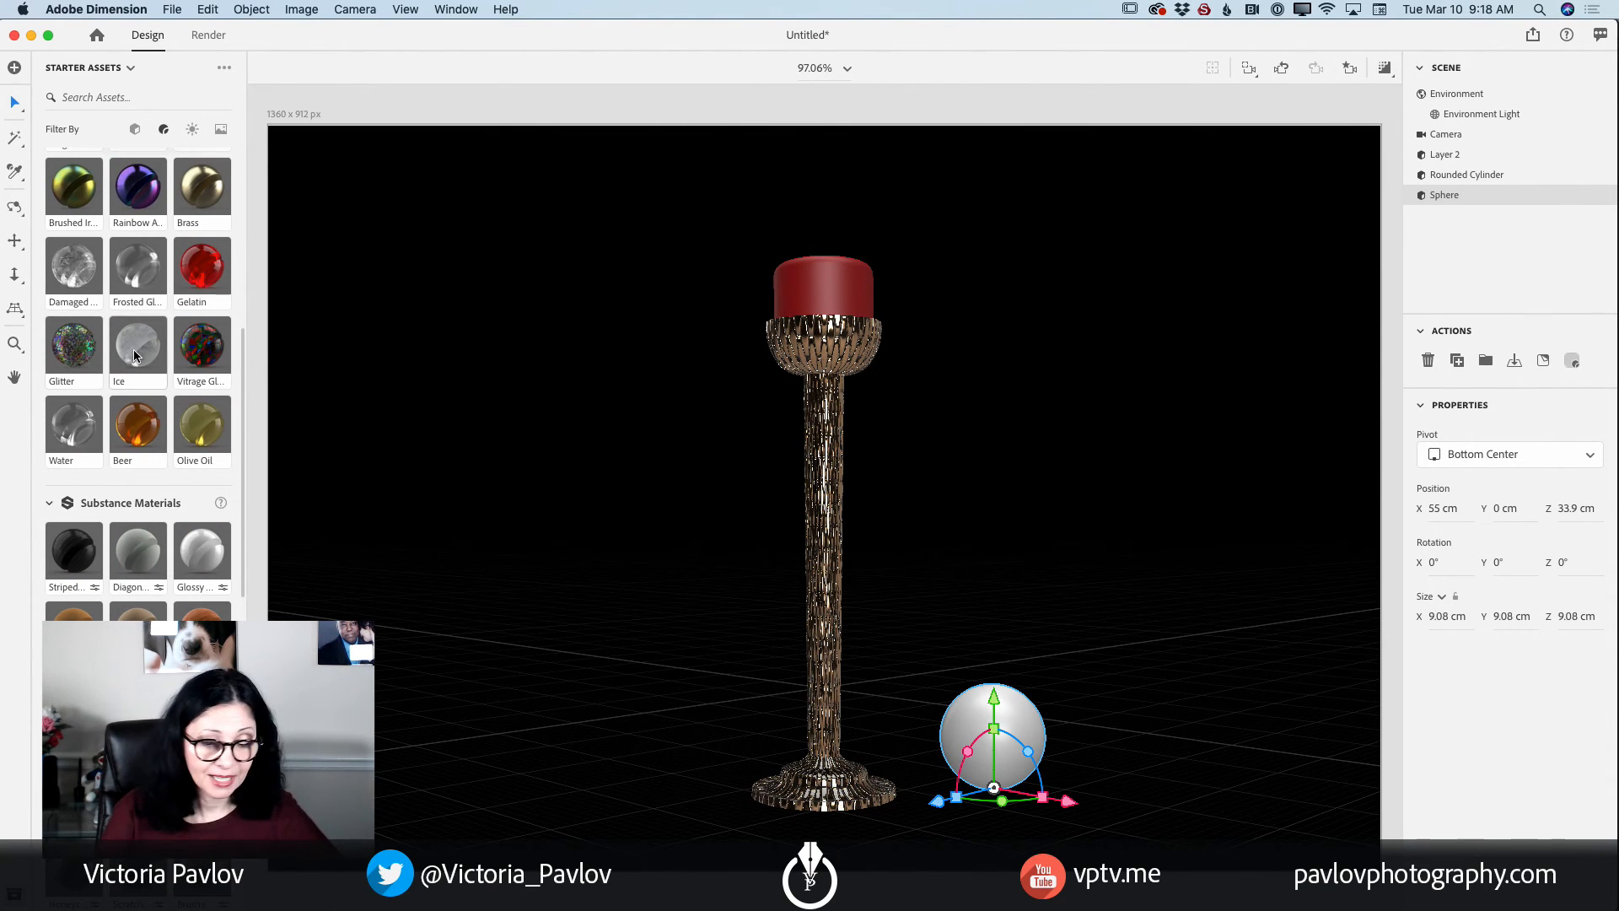
{"action": "left_click", "coordinate": [133, 349]}
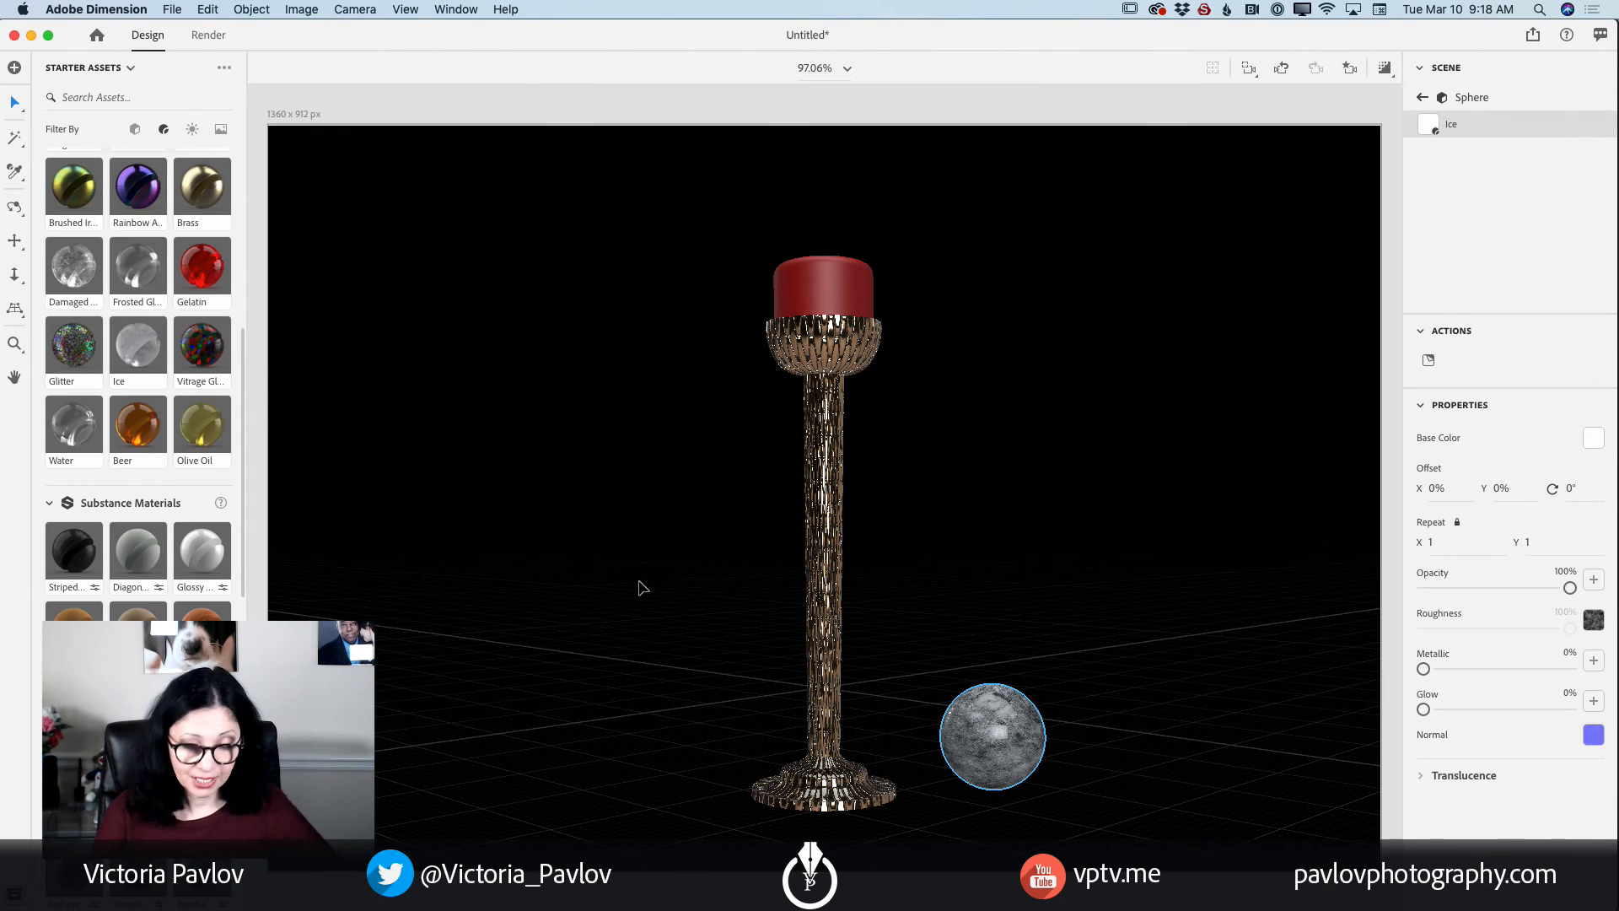
Duplicate the ice sphere to the candlestick's other side at about X 9.3 cm, Z 24 cm, and check the scene in the render preview.
{"action": "left_click", "coordinate": [1001, 754]}
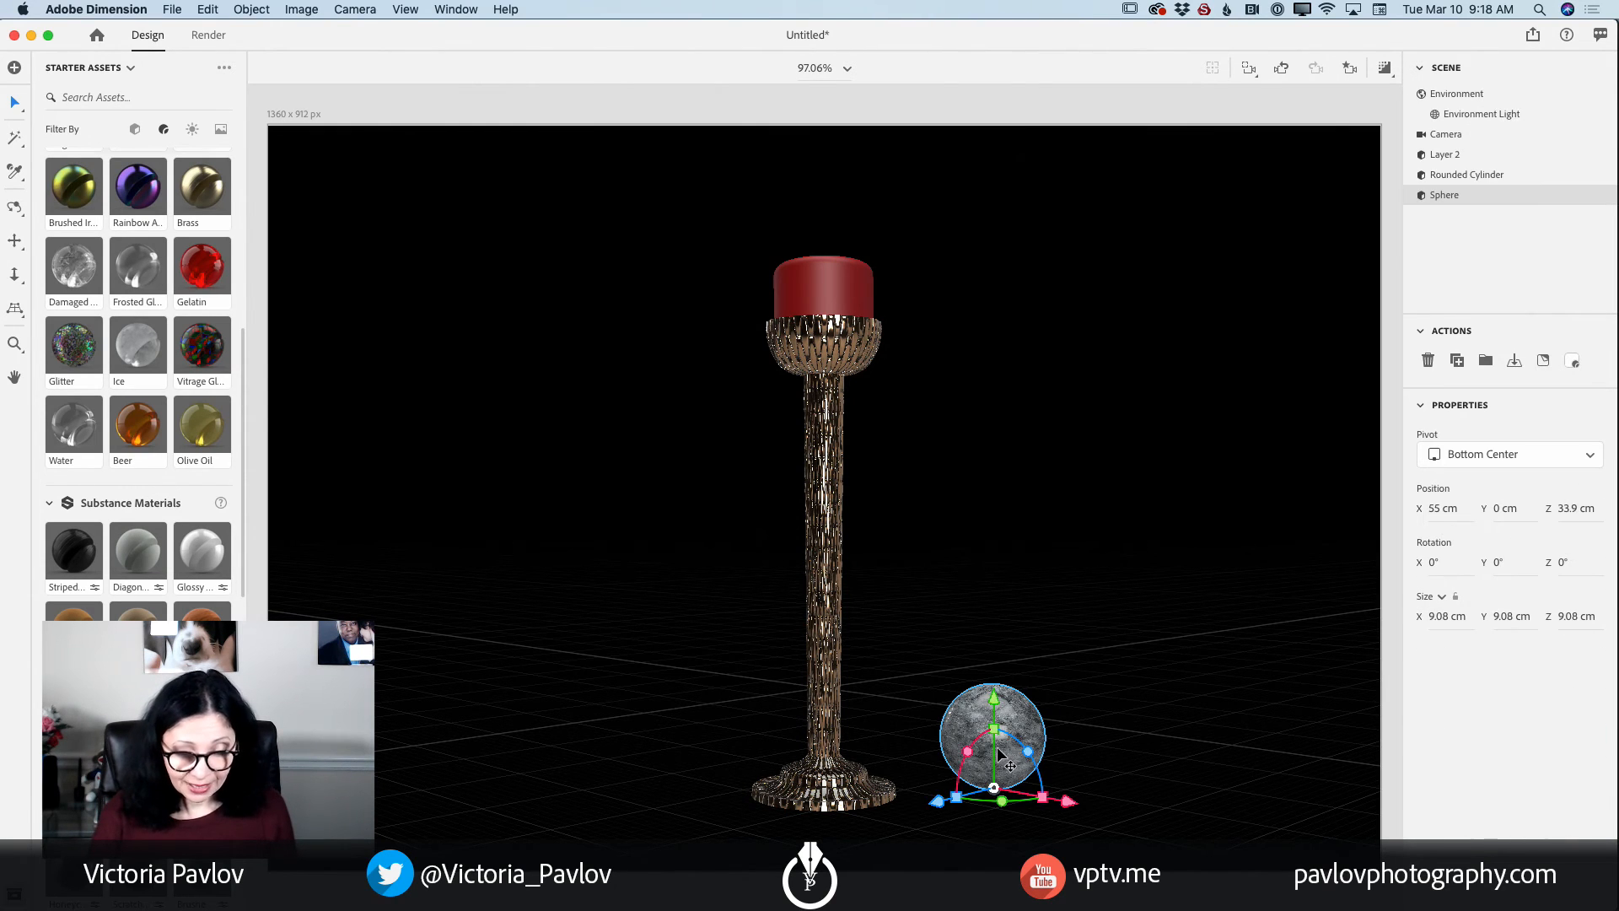
{"action": "left_click_drag", "start_coordinate": [993, 788], "coordinate": [732, 717]}
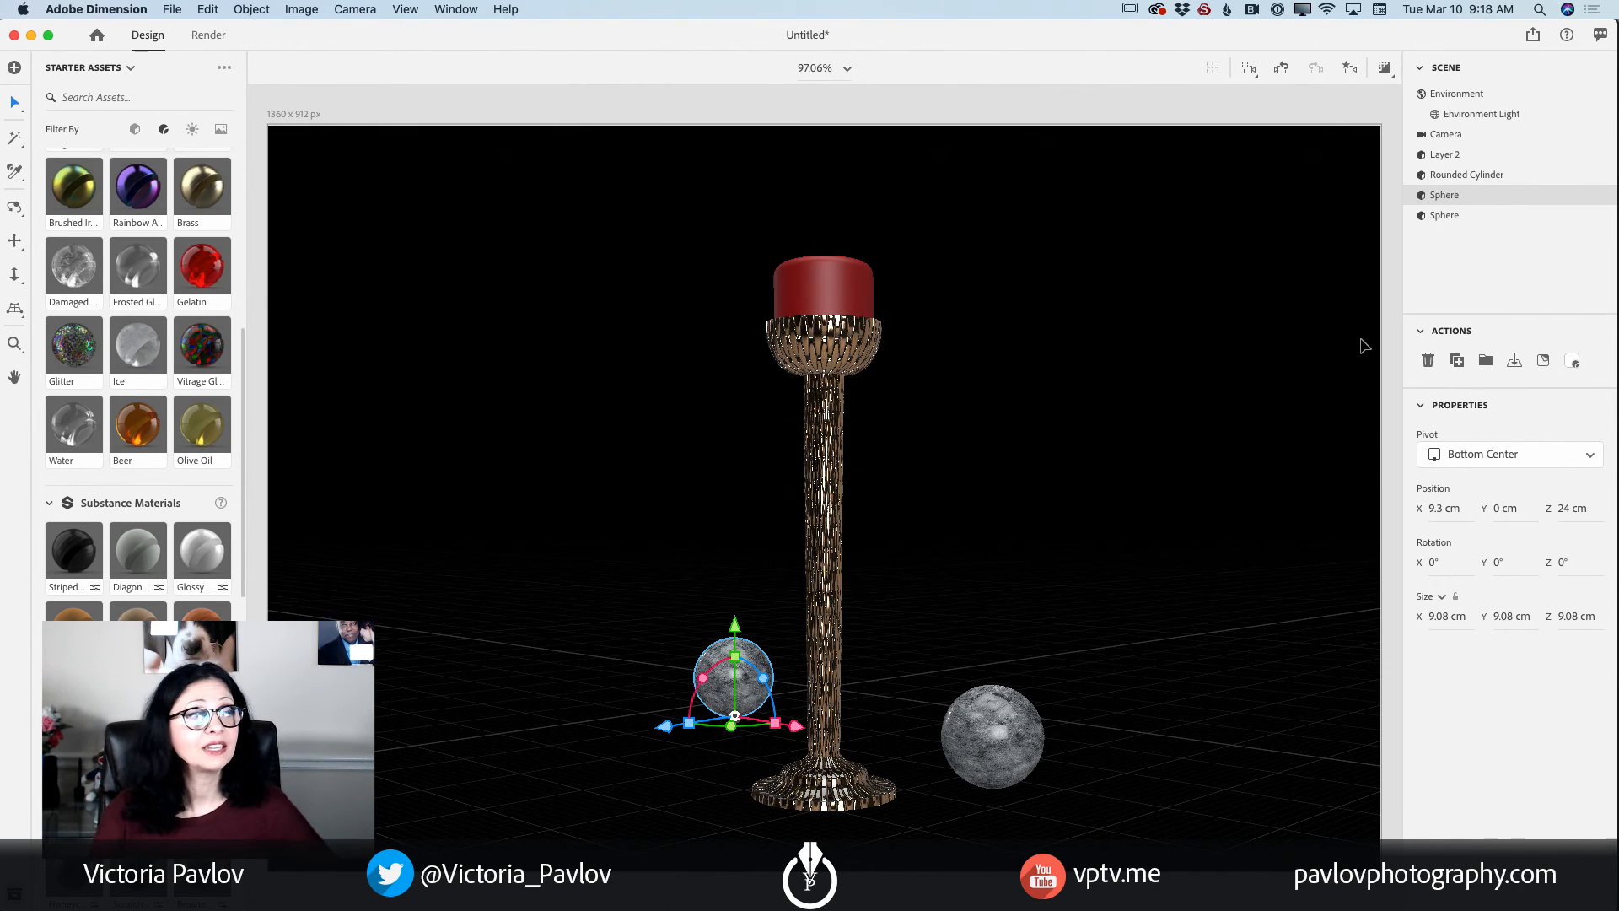
{"action": "left_click", "coordinate": [1384, 69]}
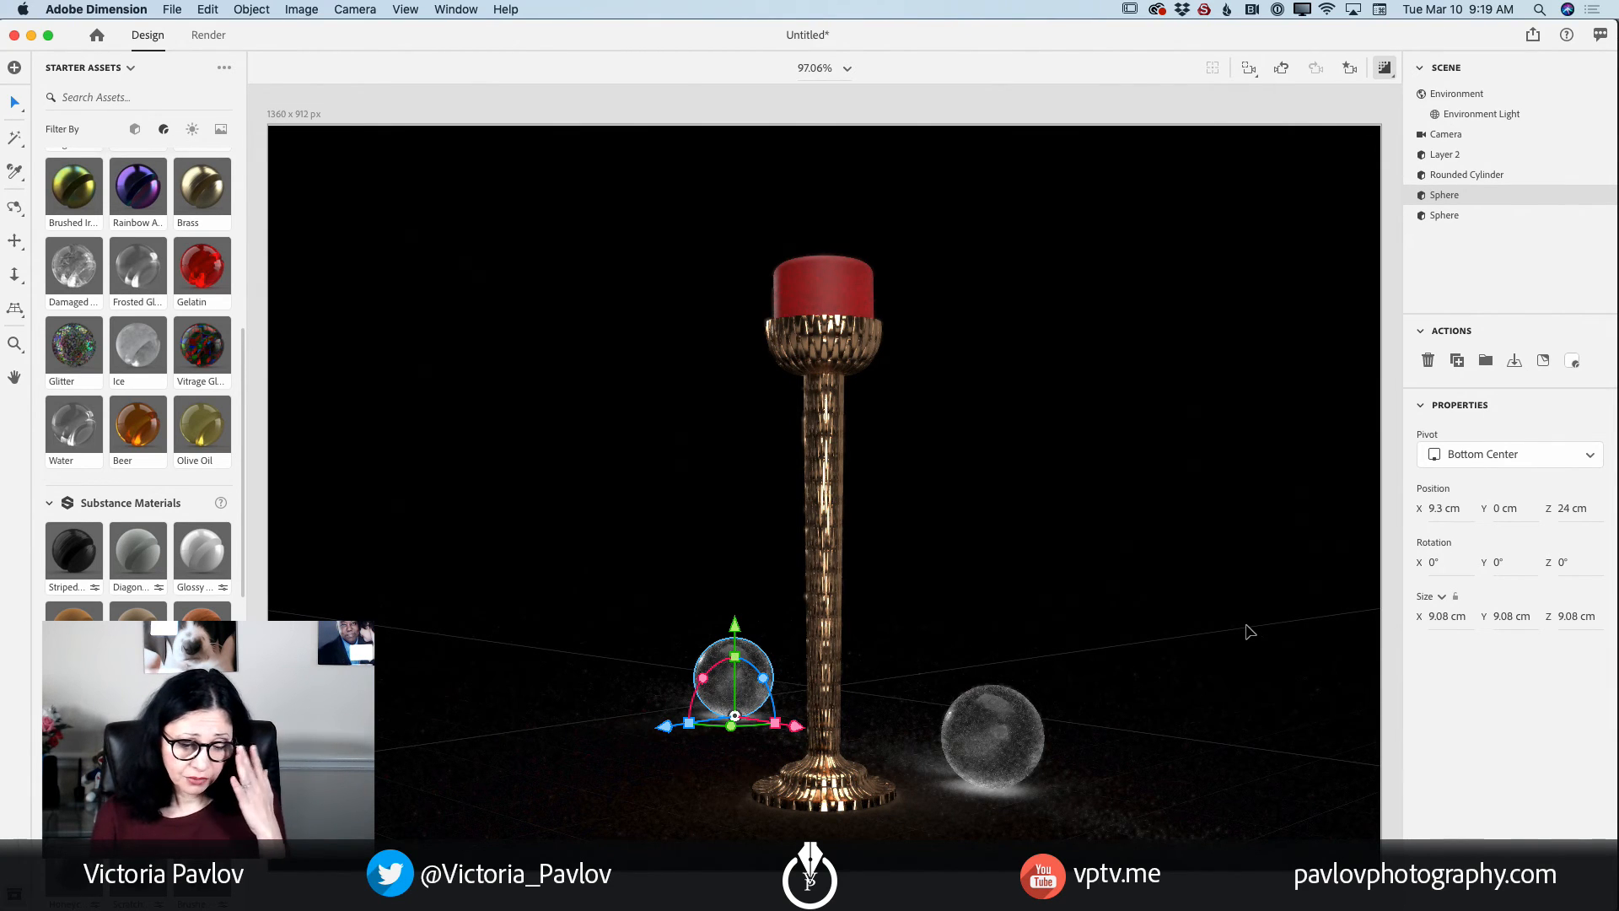
{"action": "left_click", "coordinate": [1384, 74]}
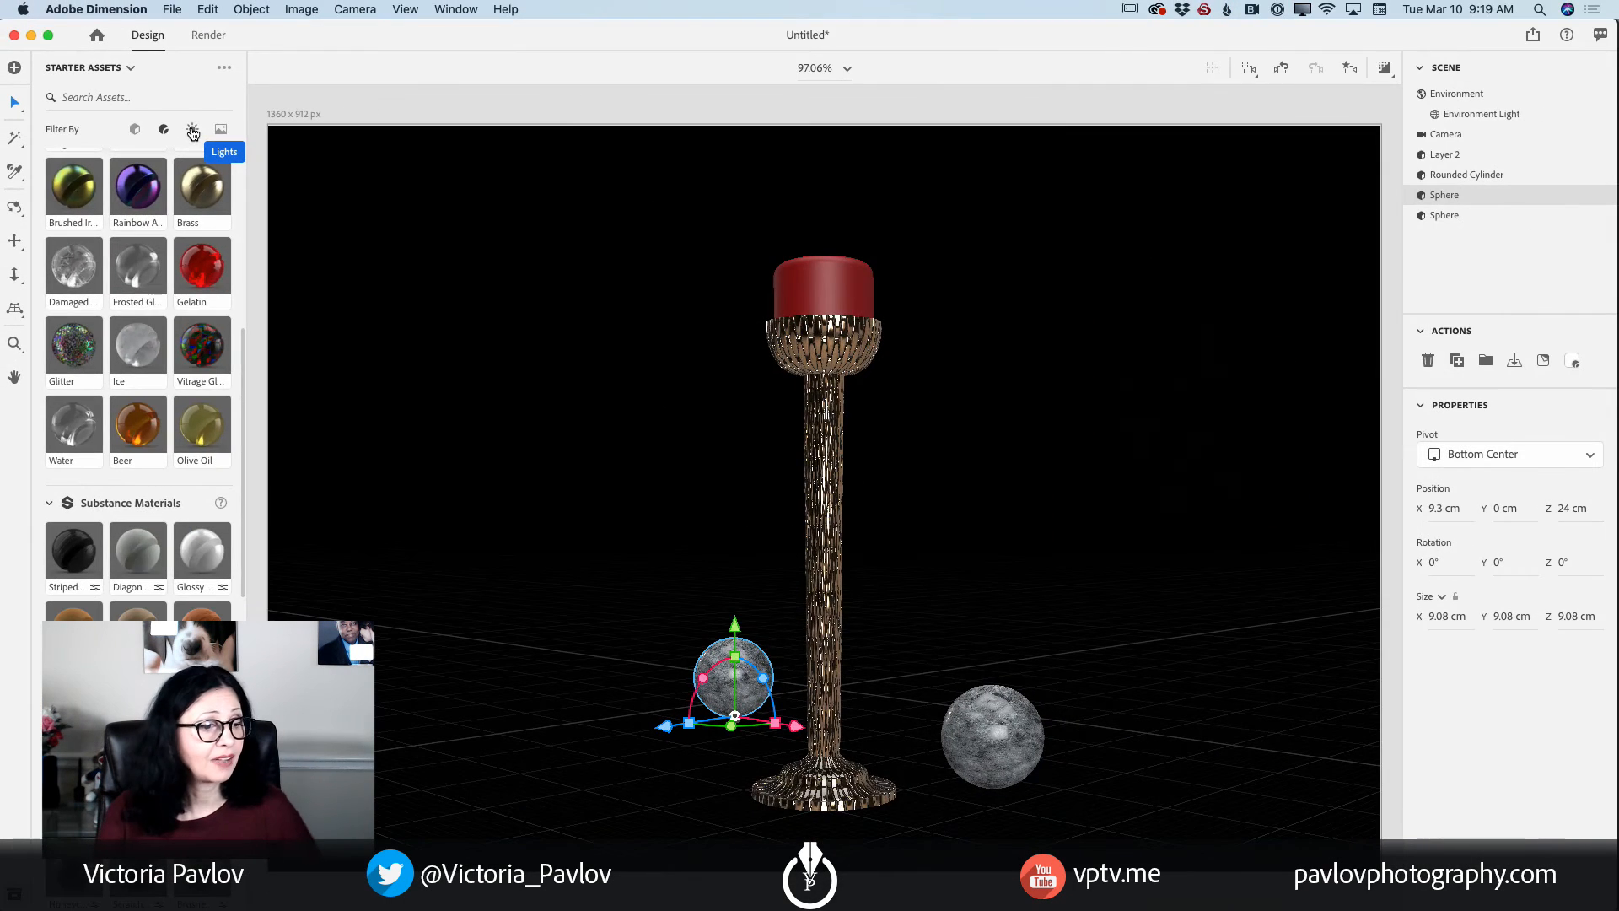
Add the 3-Point Light from the directional lights to the scene.
{"action": "left_click", "coordinate": [192, 130]}
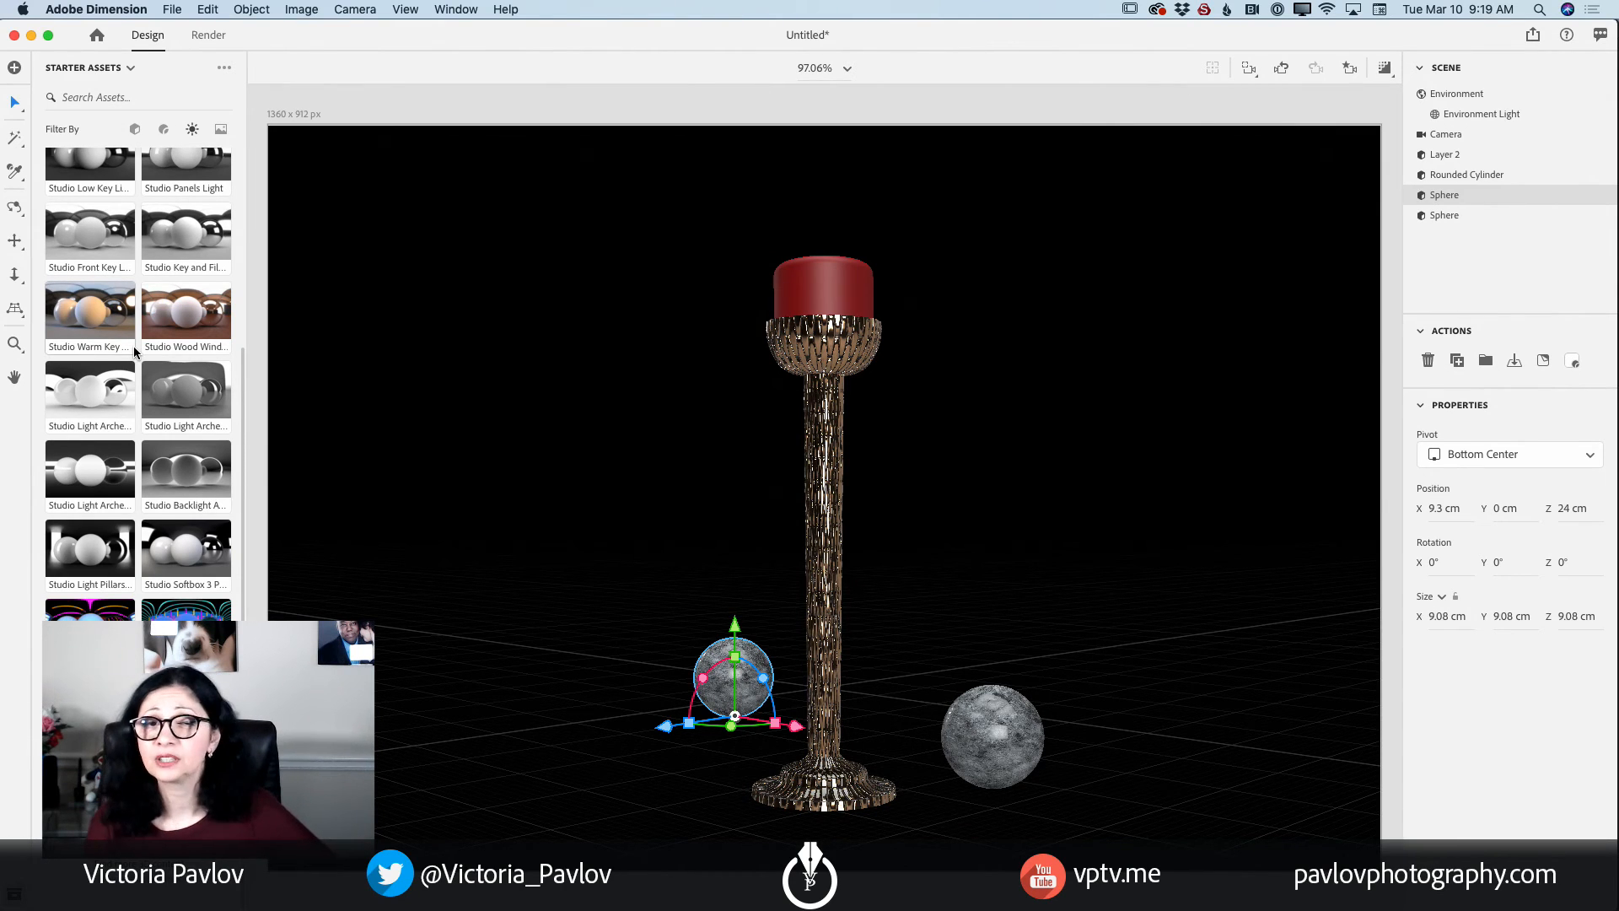
{"action": "scroll", "coordinate": [134, 349], "scroll_direction": "up", "scroll_amount": 5}
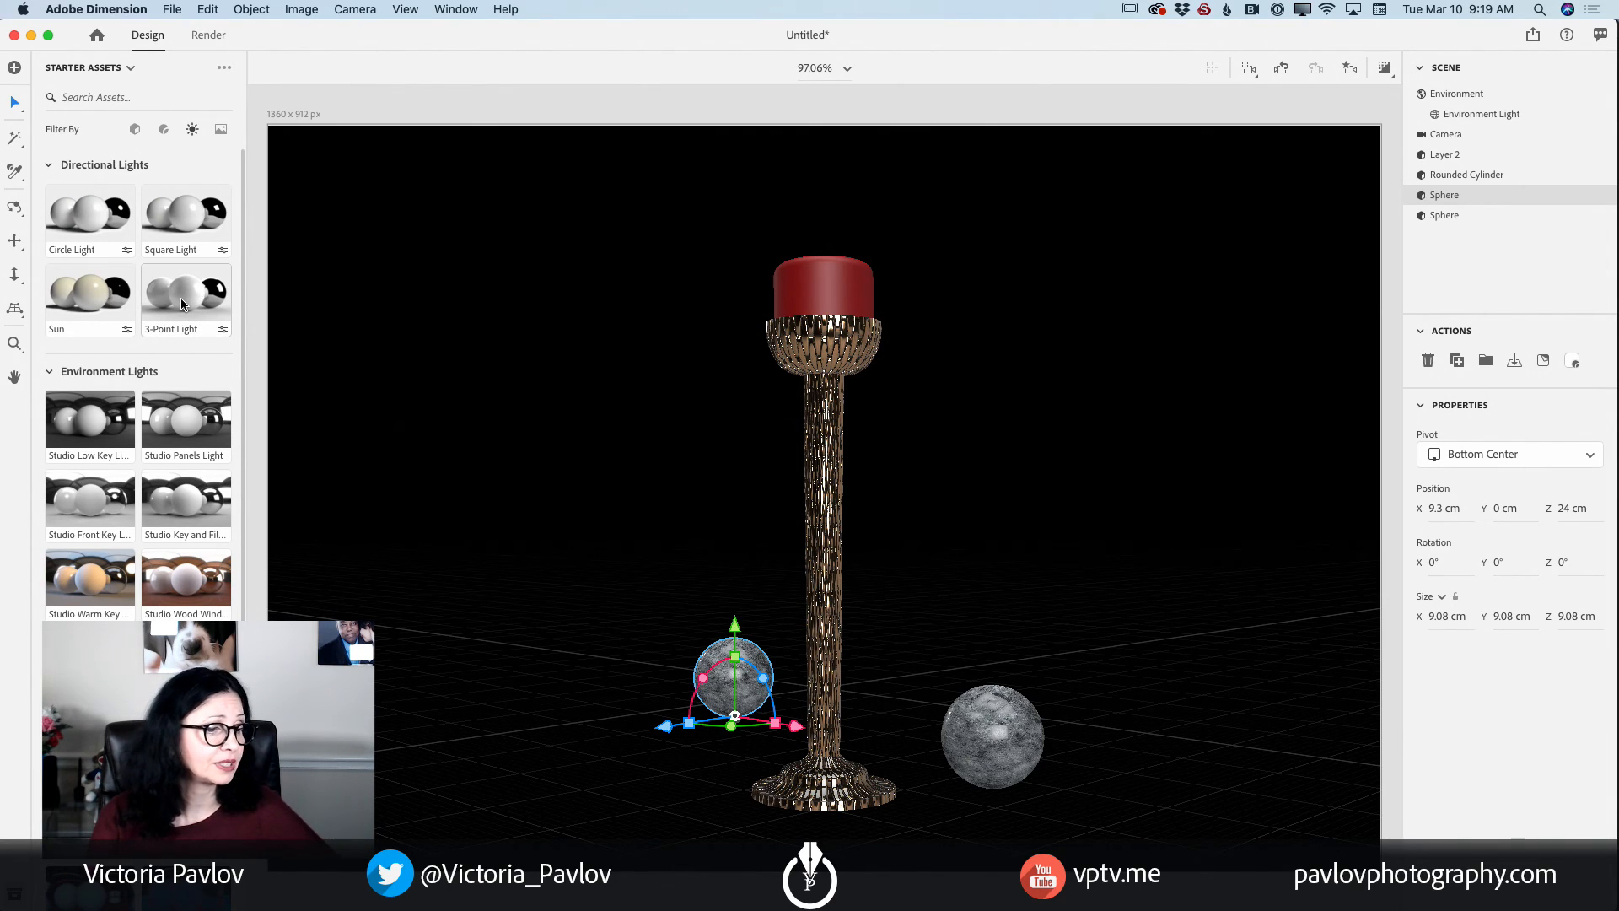
{"action": "left_click", "coordinate": [181, 305]}
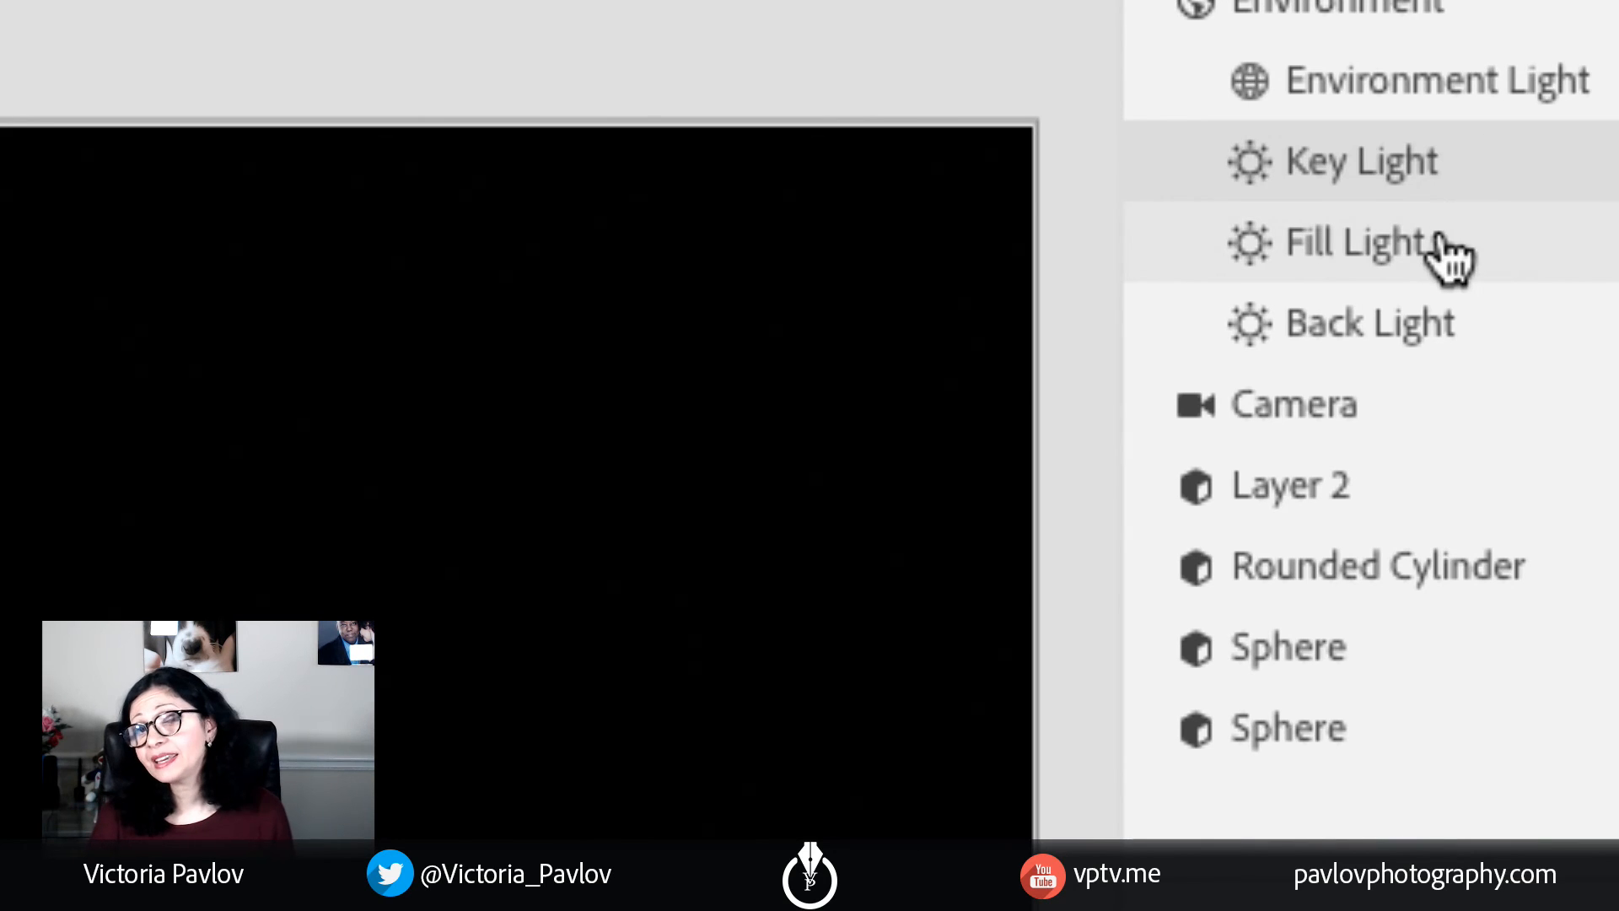
Set the Key Light's color to yellow, RGB 255, 247, 0.
{"action": "left_click", "coordinate": [1436, 162]}
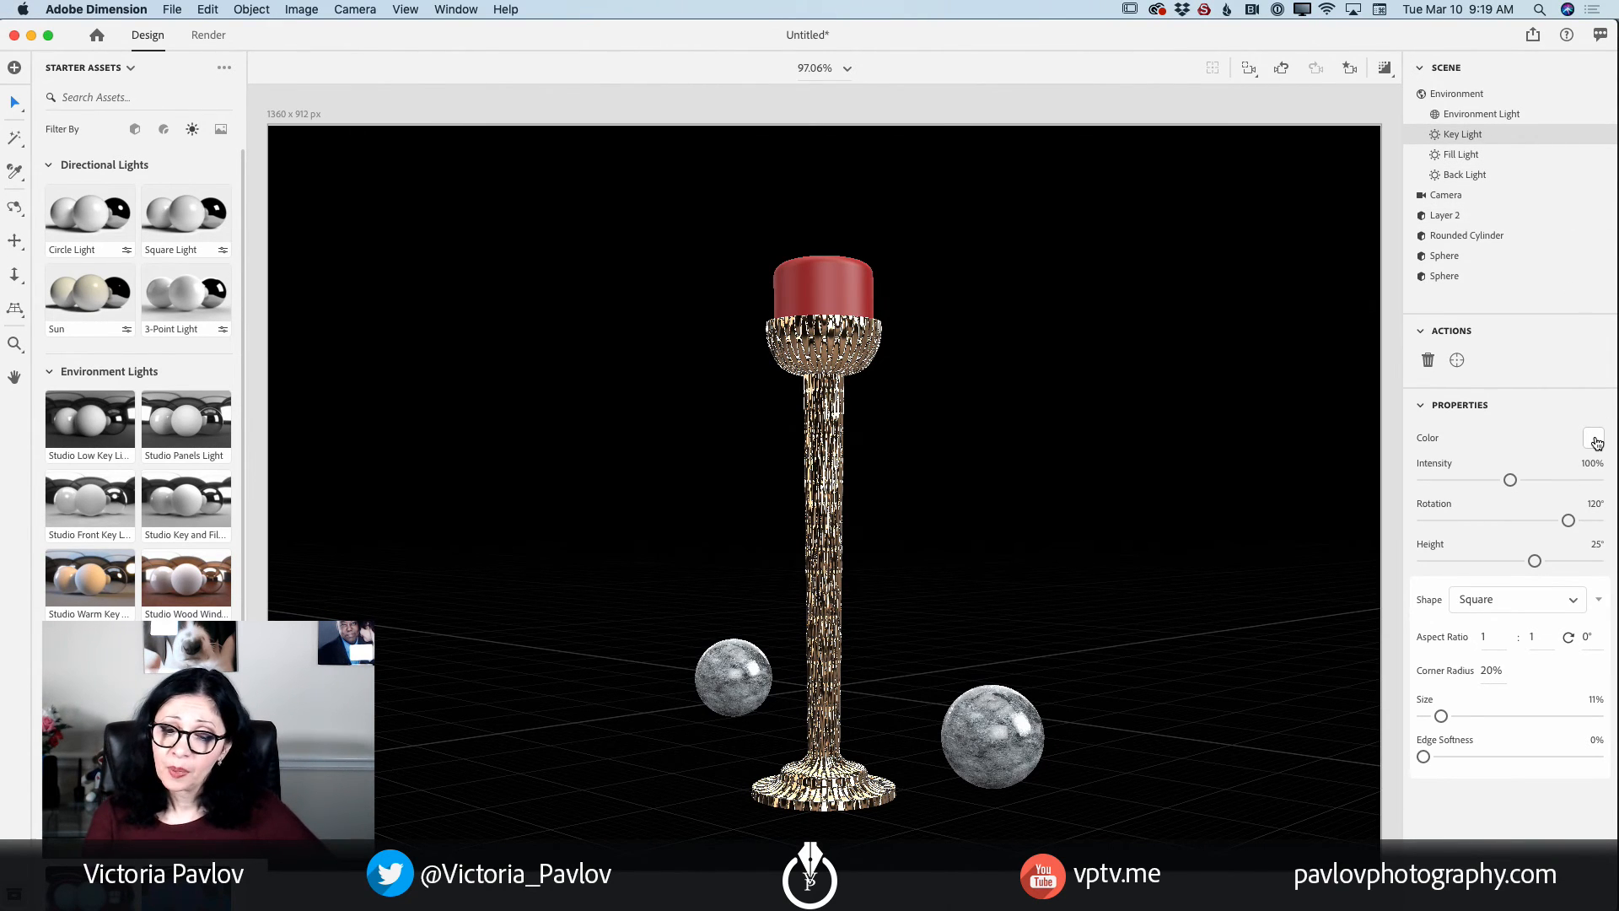
{"action": "left_click", "coordinate": [1593, 440]}
{"action": "left_click", "coordinate": [1388, 506]}
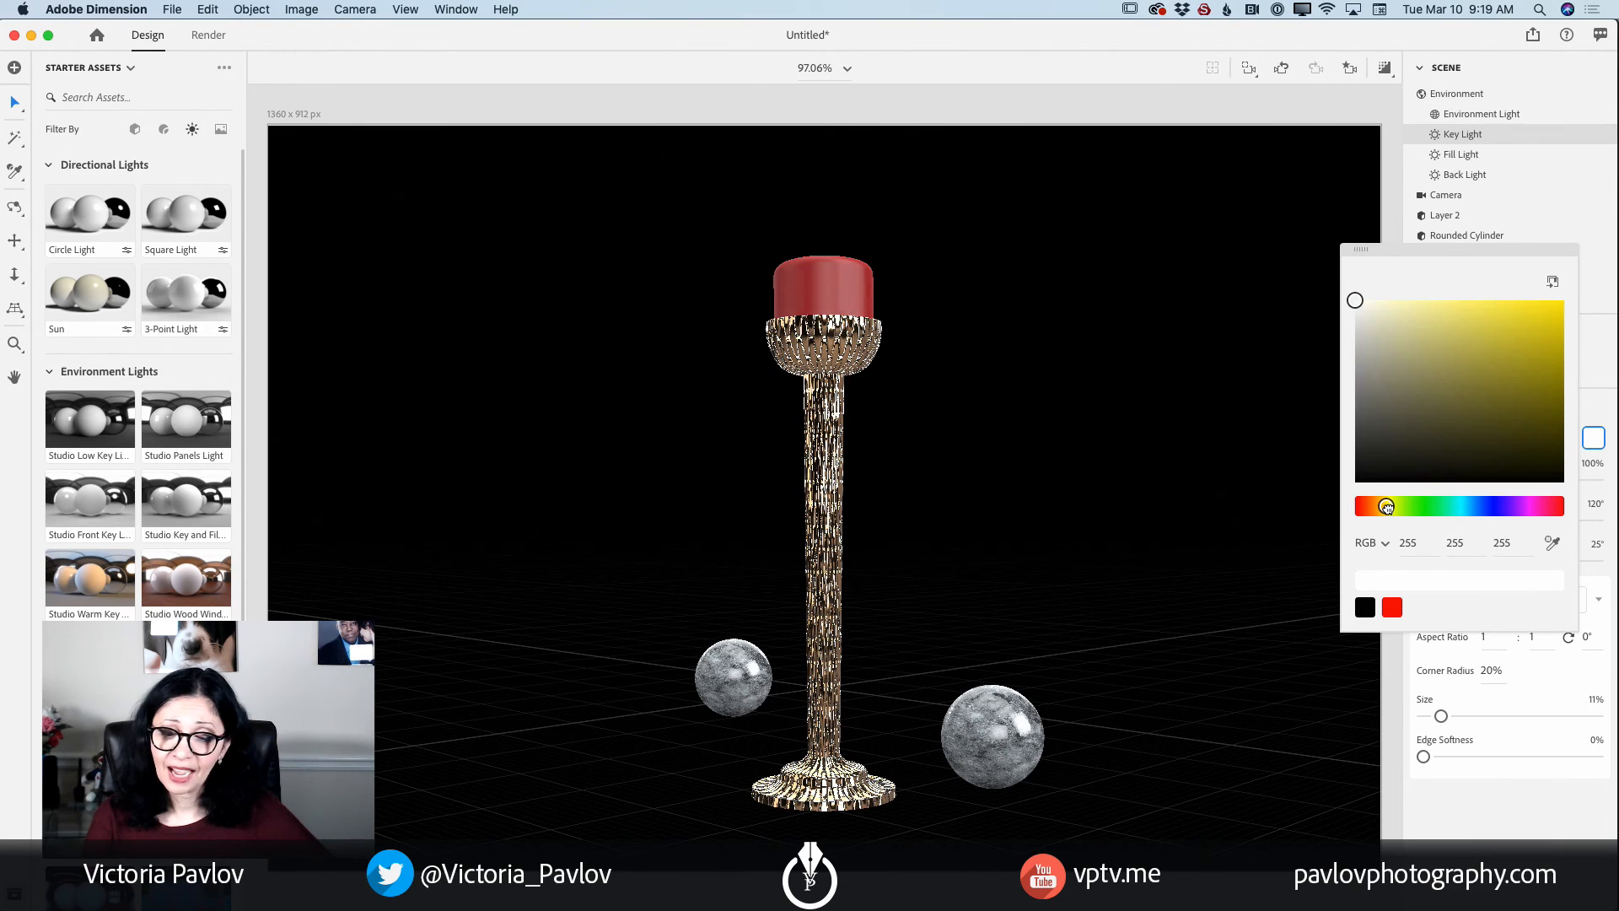
{"action": "left_click_drag", "start_coordinate": [1544, 319], "coordinate": [1564, 298]}
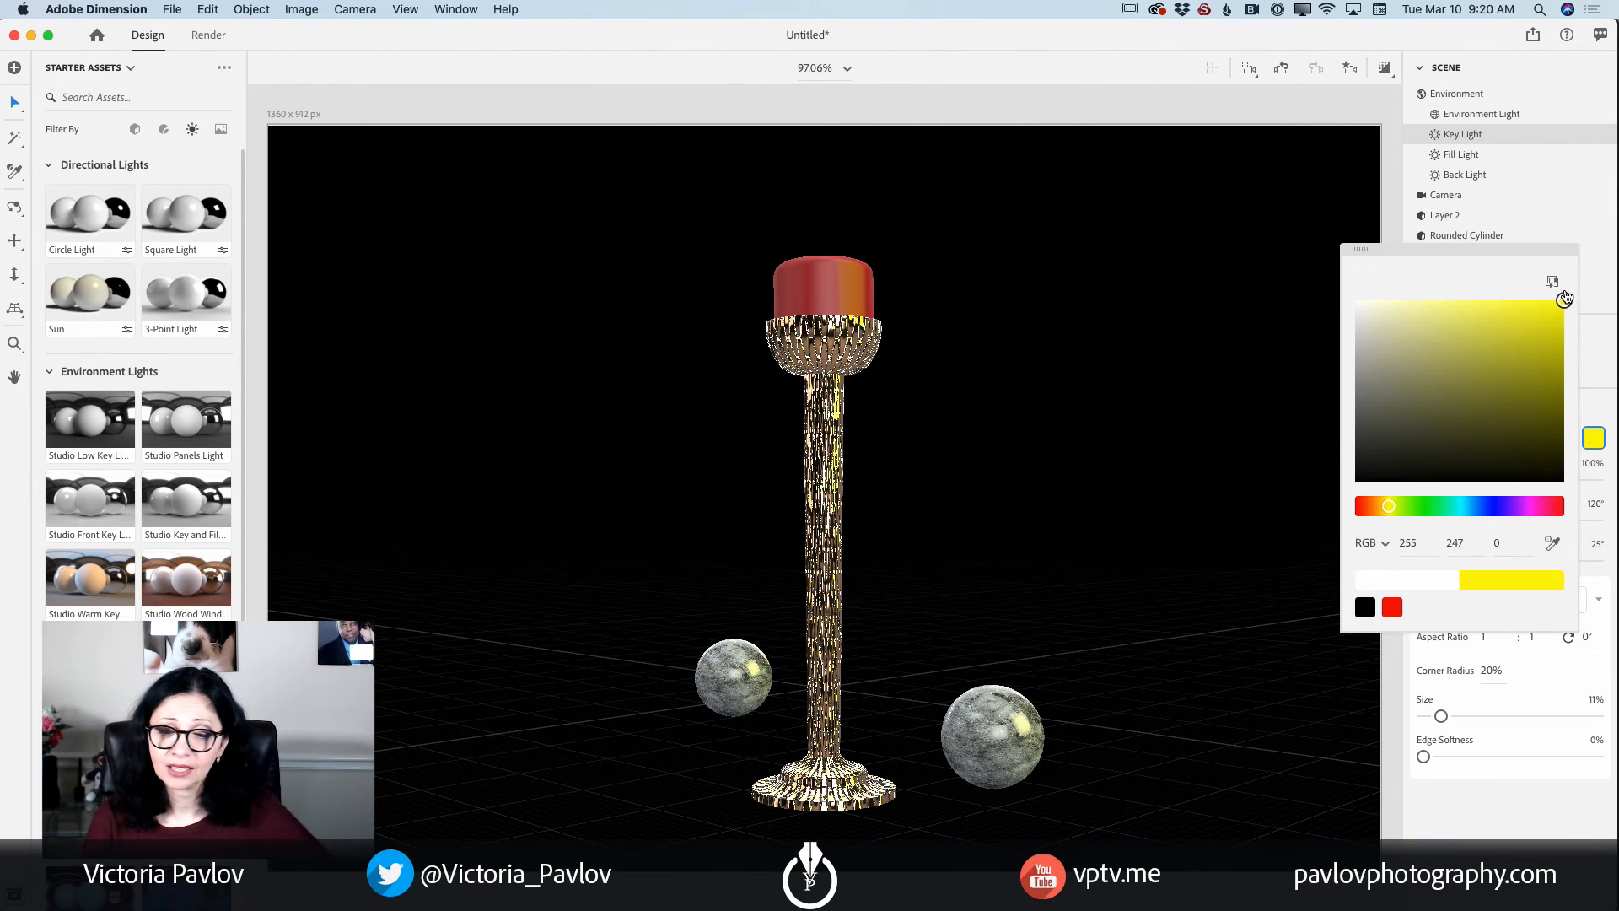
{"action": "left_click", "coordinate": [1595, 292]}
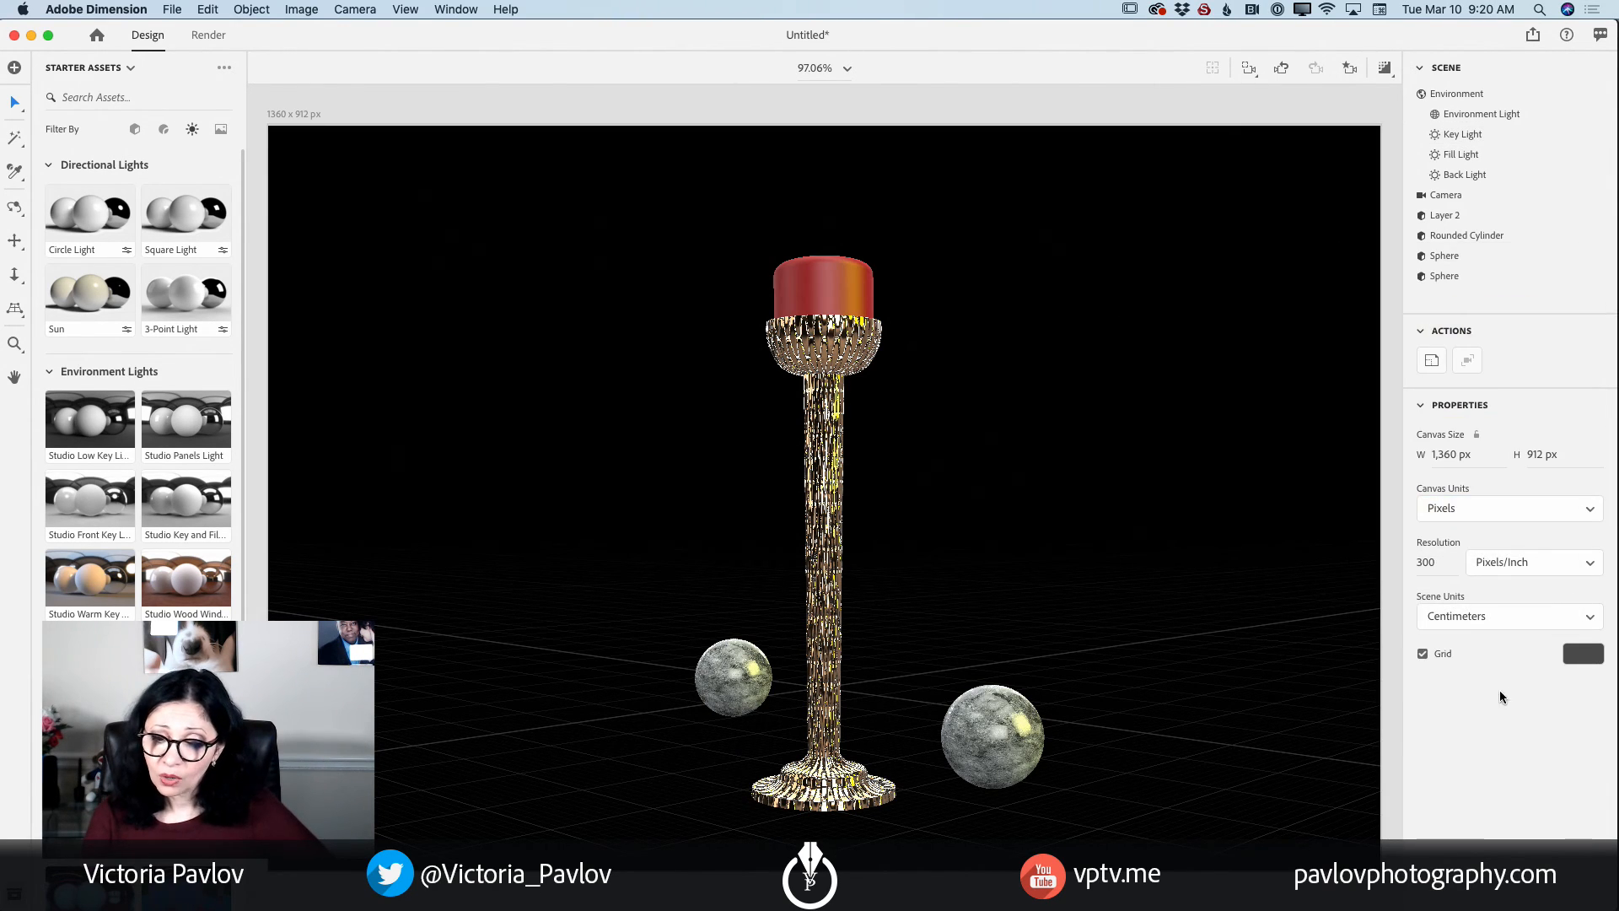
Set the Key Light to 137% intensity, 129° rotation, -1° height and 33% size.
{"action": "left_click", "coordinate": [1466, 135]}
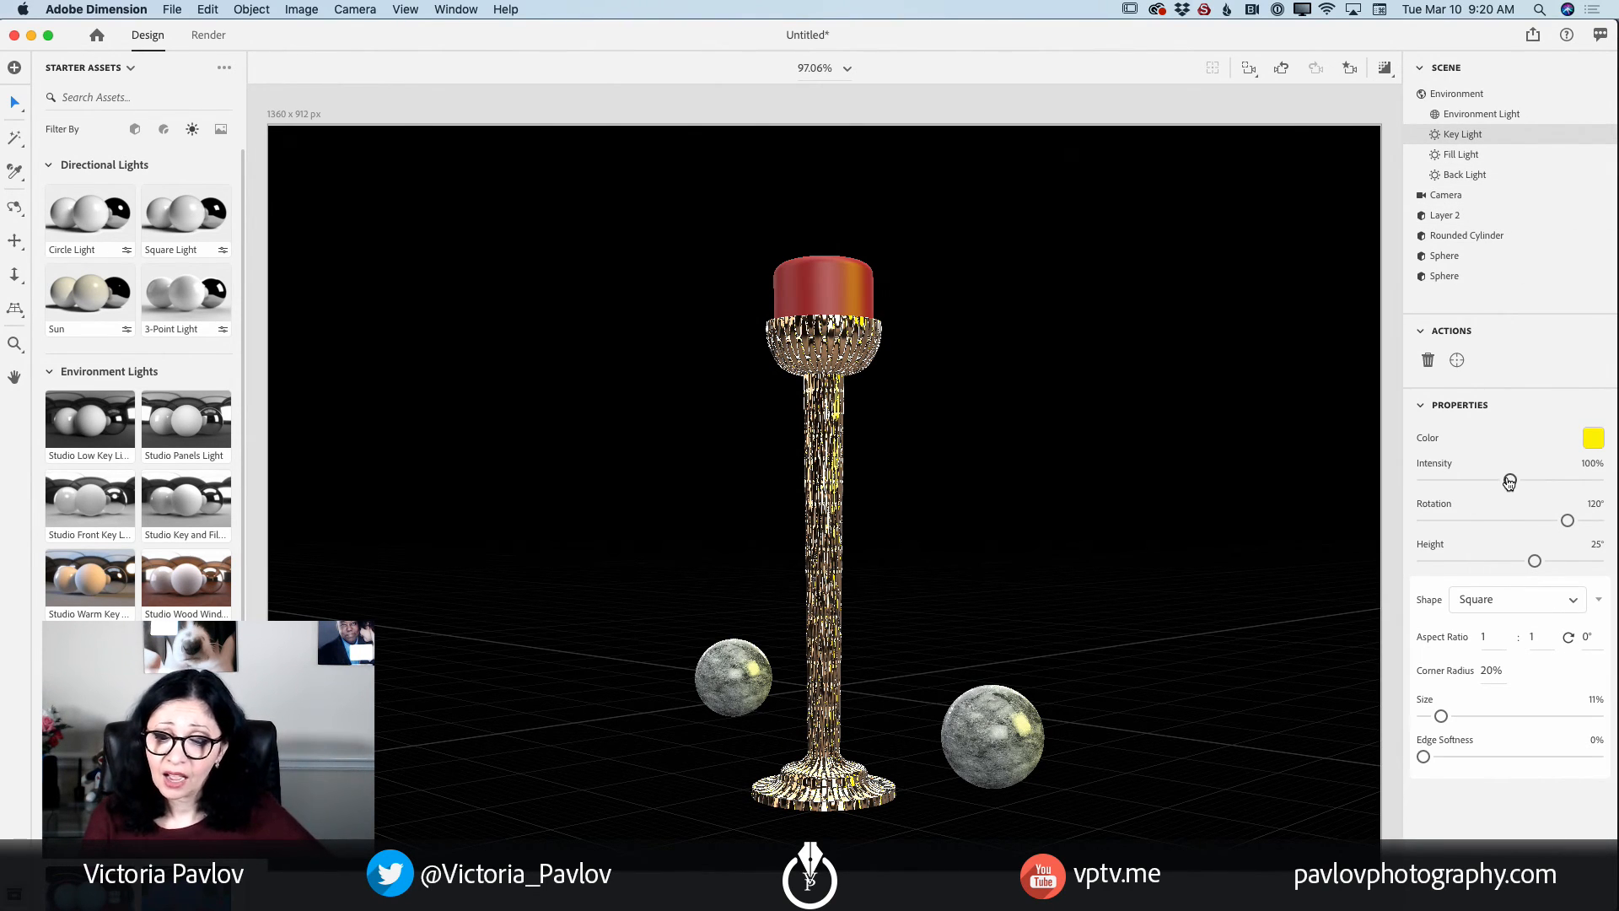
{"action": "left_click_drag", "start_coordinate": [1509, 479], "coordinate": [1510, 560]}
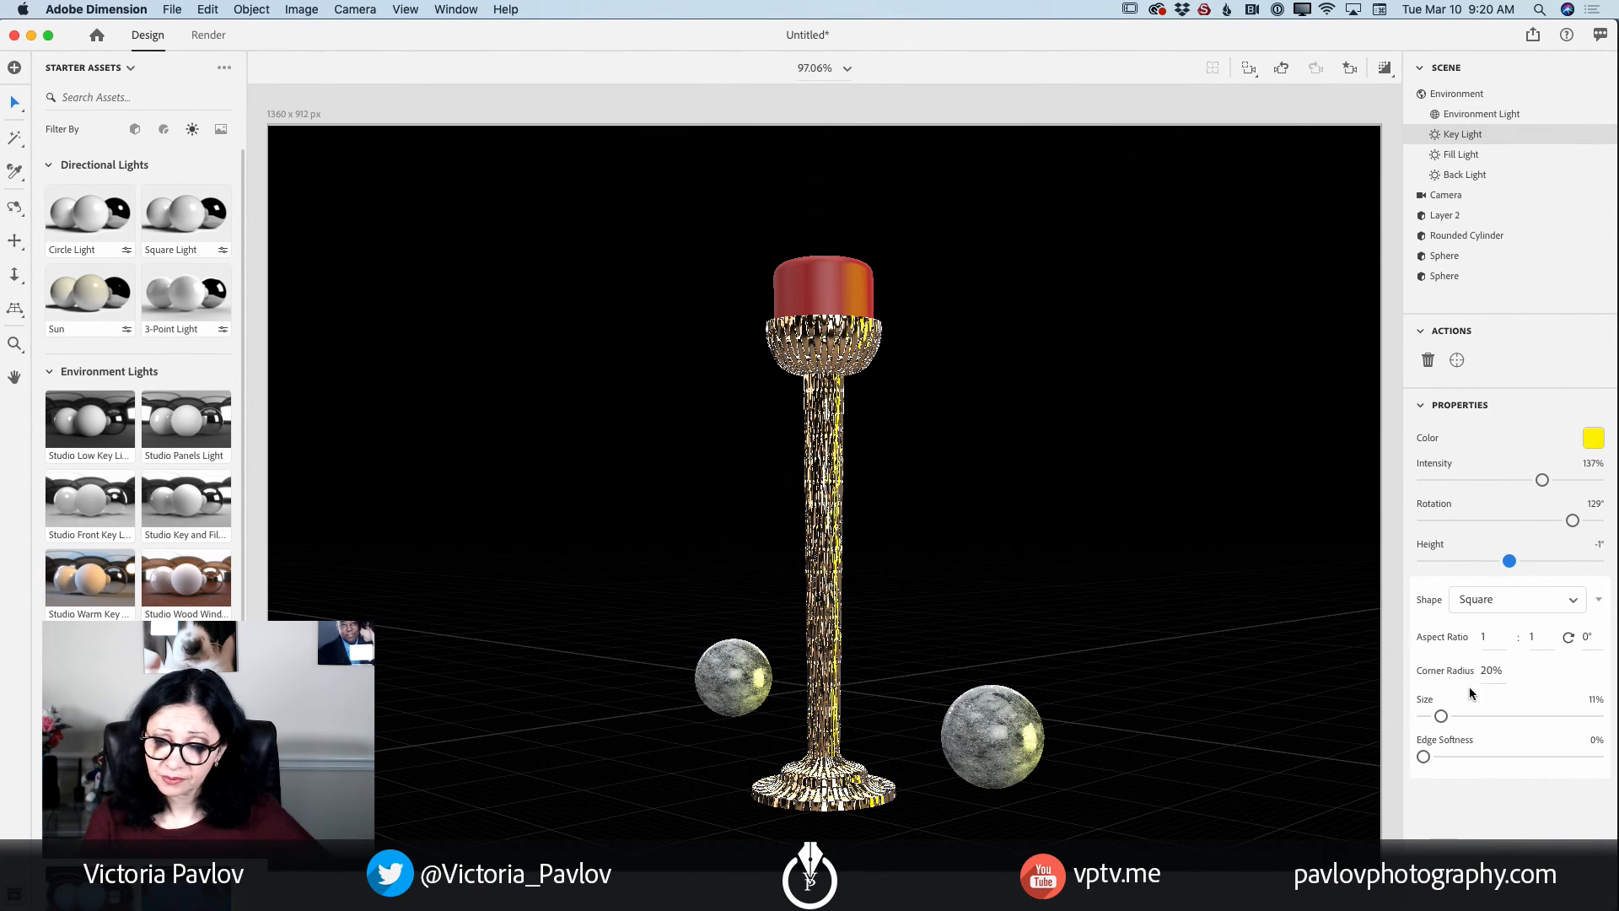
{"action": "left_click_drag", "start_coordinate": [1440, 715], "coordinate": [1480, 716]}
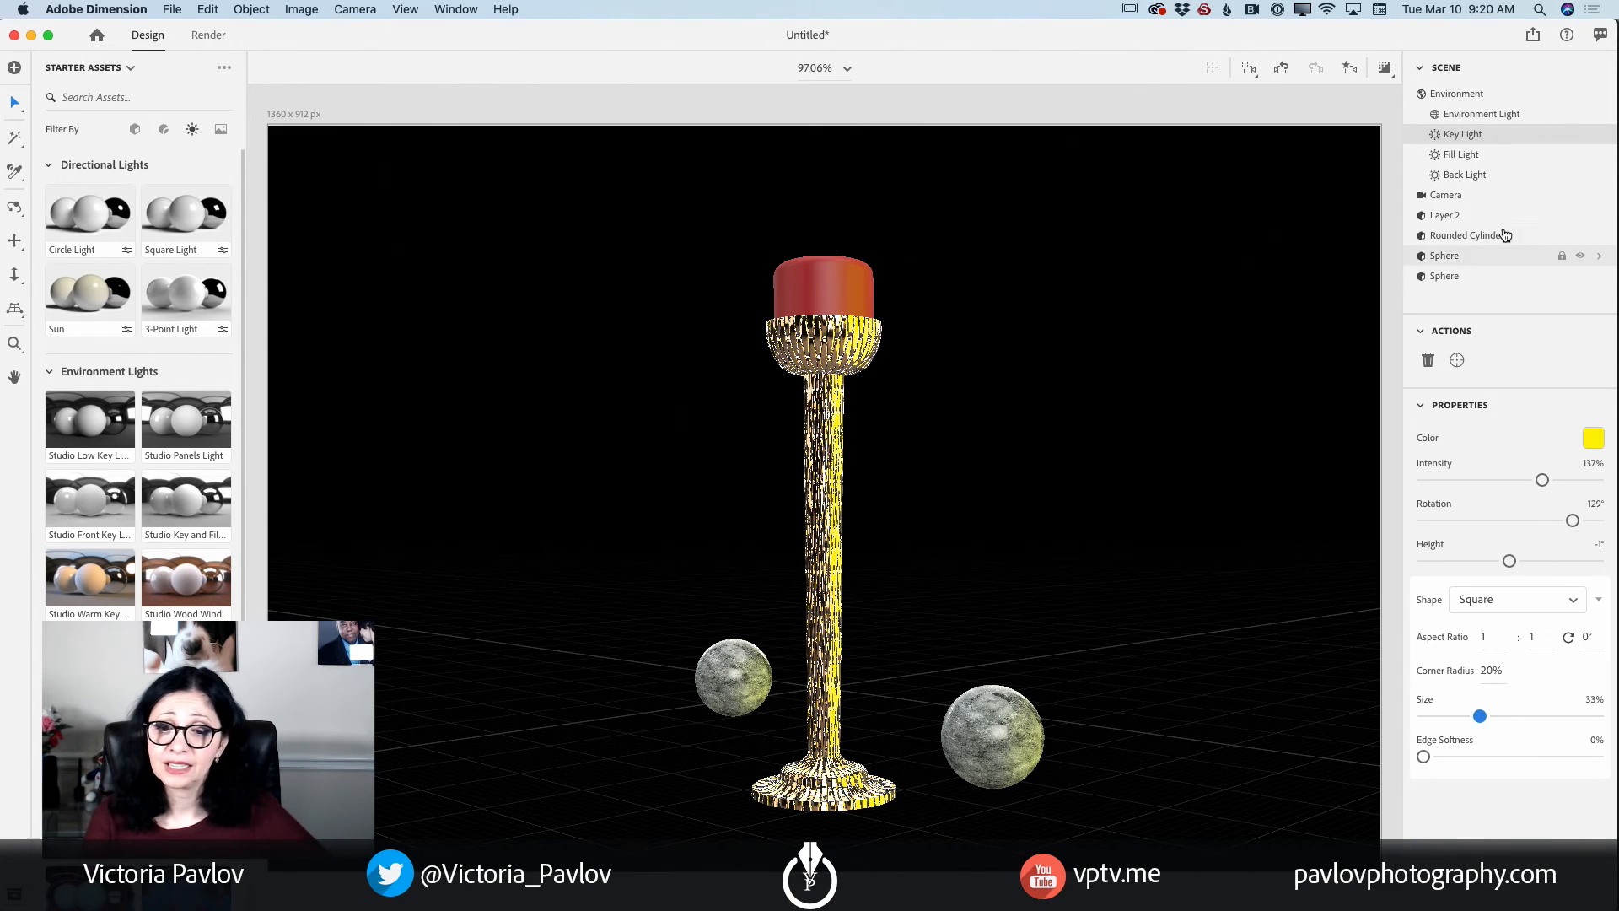
Set the Fill Light's color to light cyan.
{"action": "left_click", "coordinate": [1450, 157]}
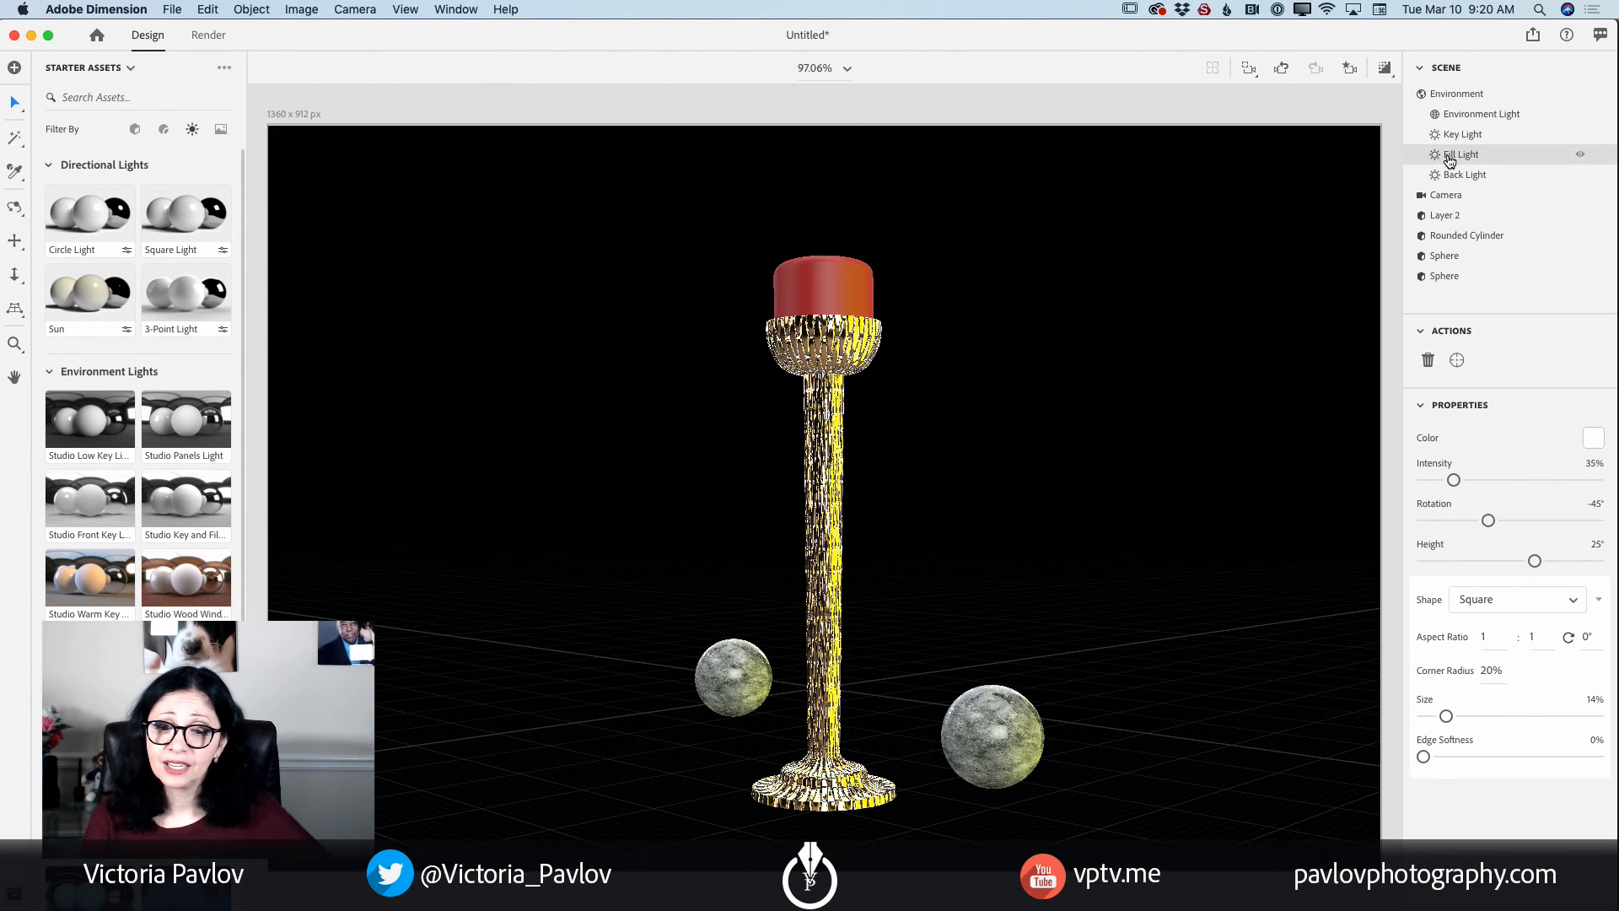
{"action": "left_click", "coordinate": [1590, 442]}
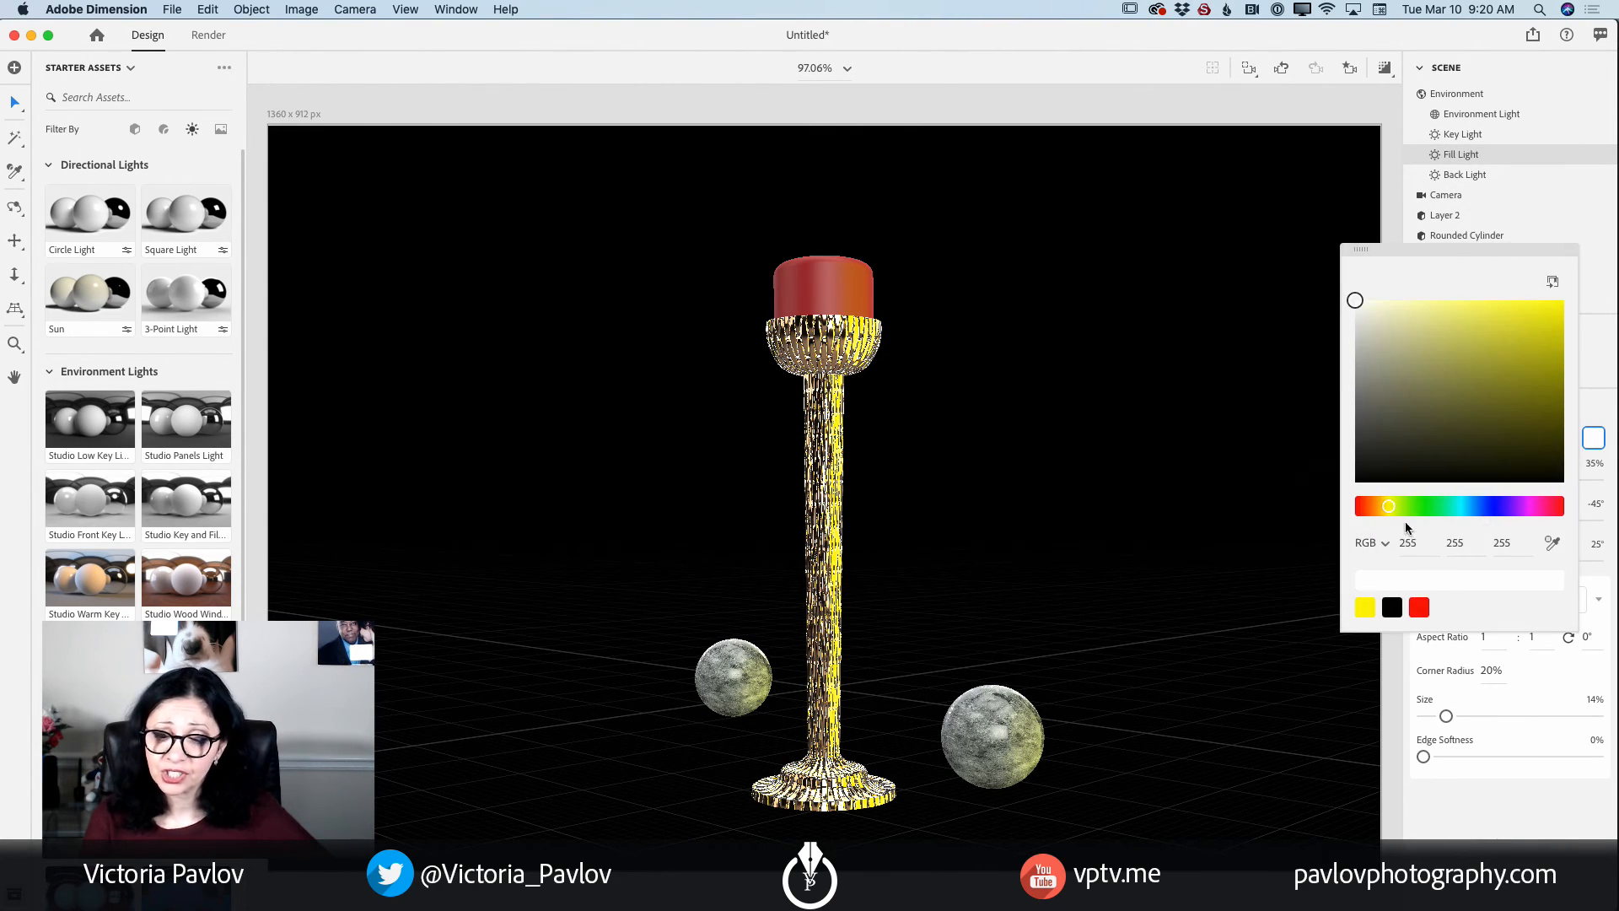
{"action": "left_click", "coordinate": [1466, 512]}
{"action": "left_click_drag", "start_coordinate": [1486, 316], "coordinate": [1466, 300]}
{"action": "left_click", "coordinate": [1601, 309]}
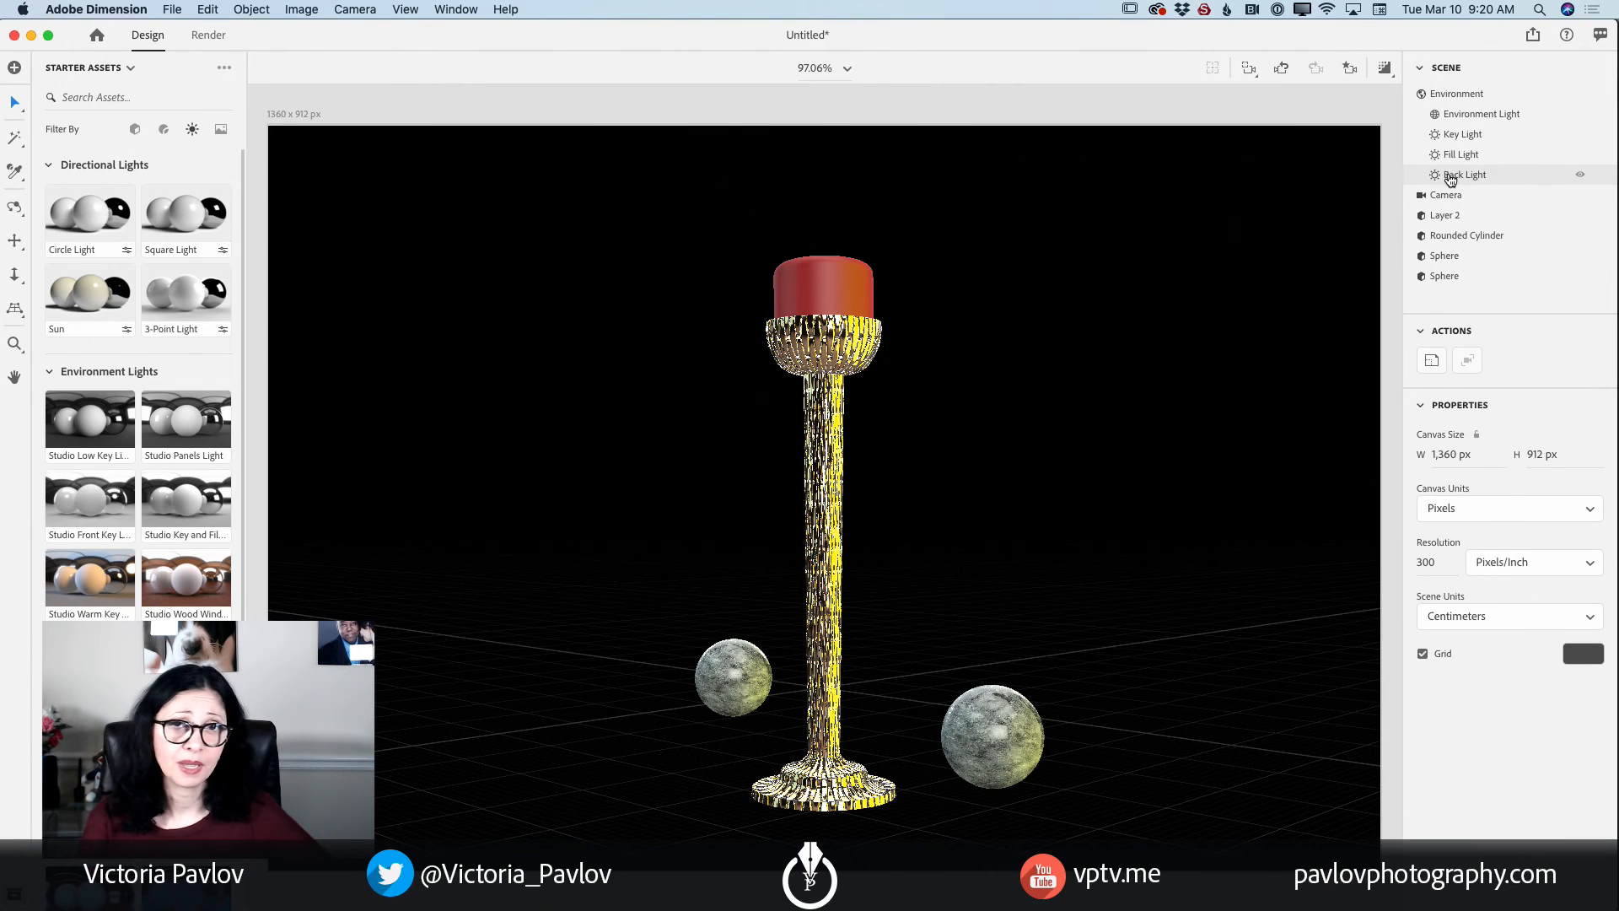
Set the Back Light to 54% intensity and -16° rotation, and check the lighting in the render preview.
{"action": "left_click", "coordinate": [1463, 176]}
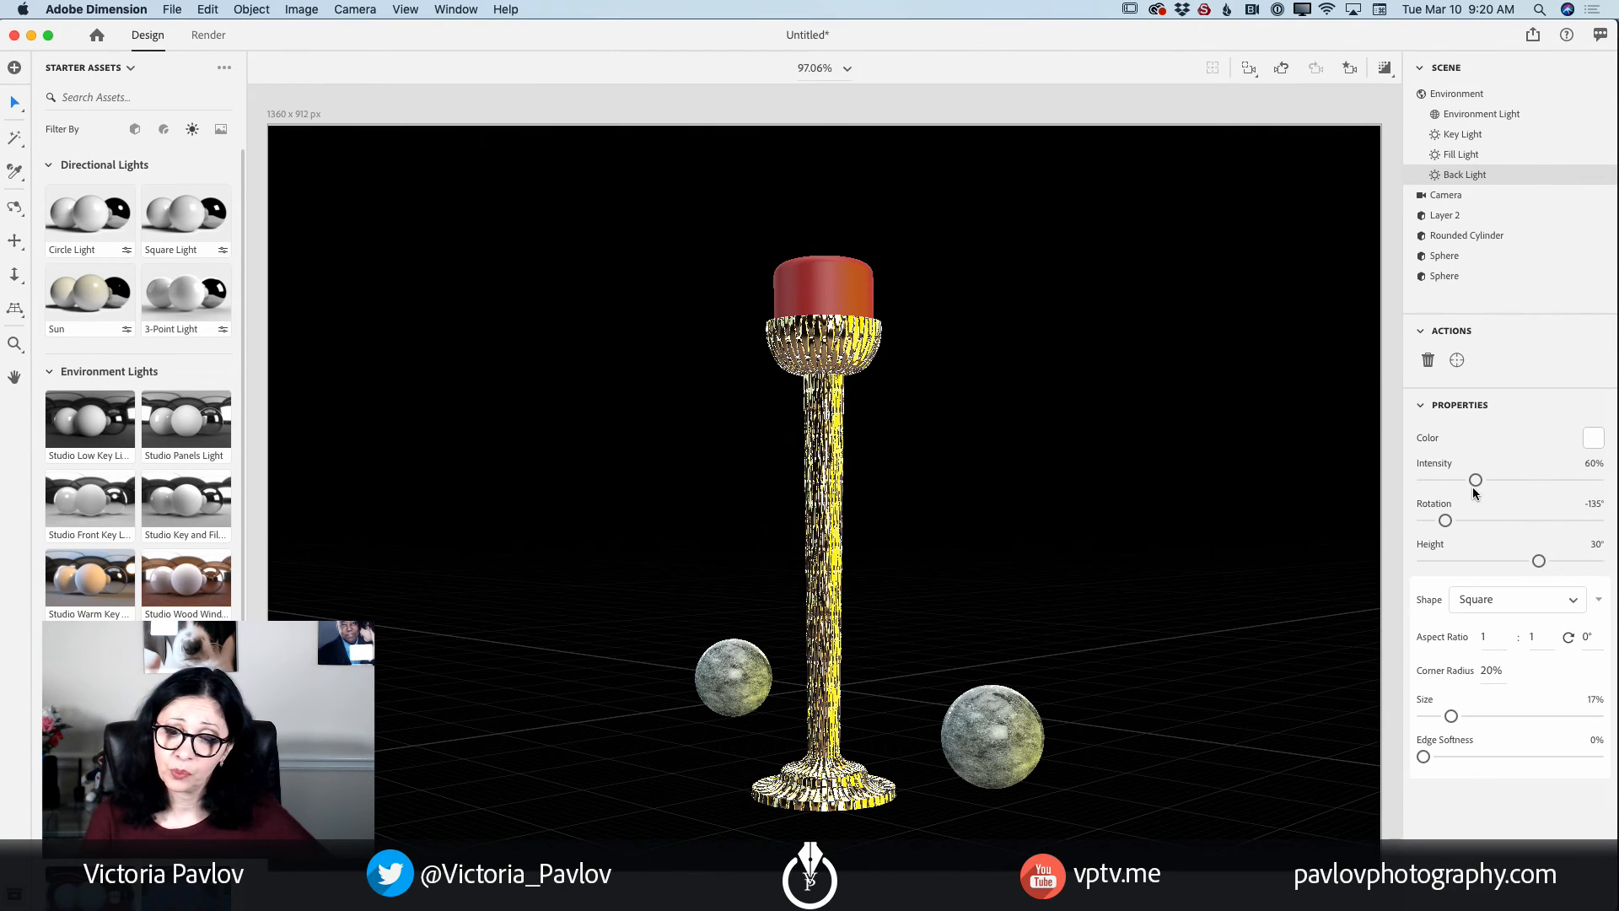
{"action": "left_click_drag", "start_coordinate": [1477, 481], "coordinate": [1504, 521]}
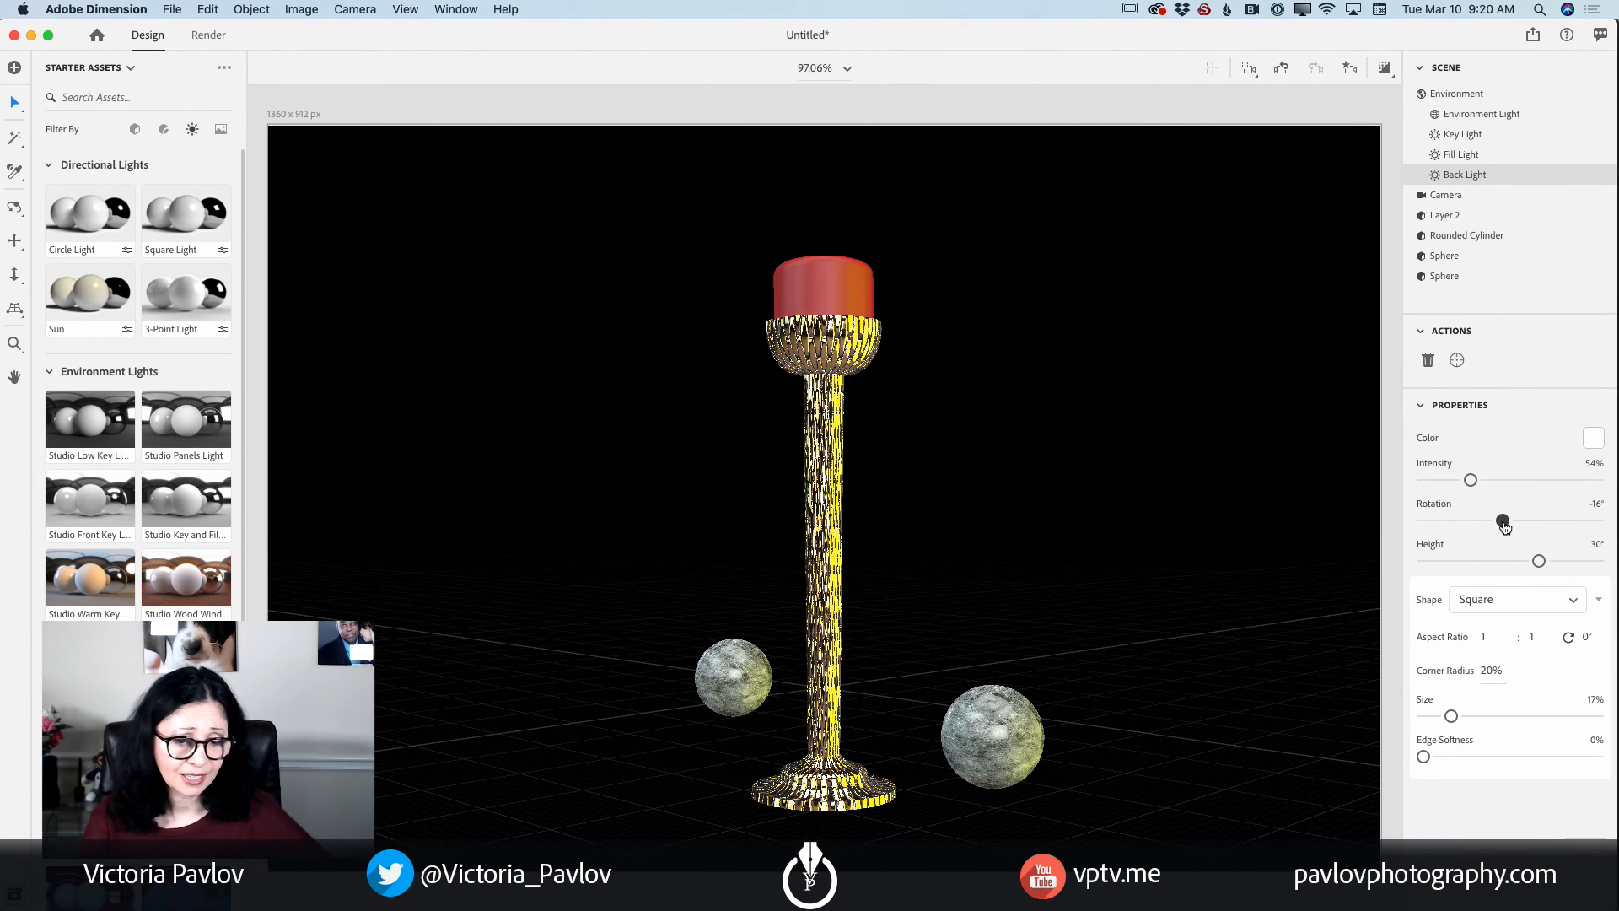
{"action": "left_click", "coordinate": [1383, 71]}
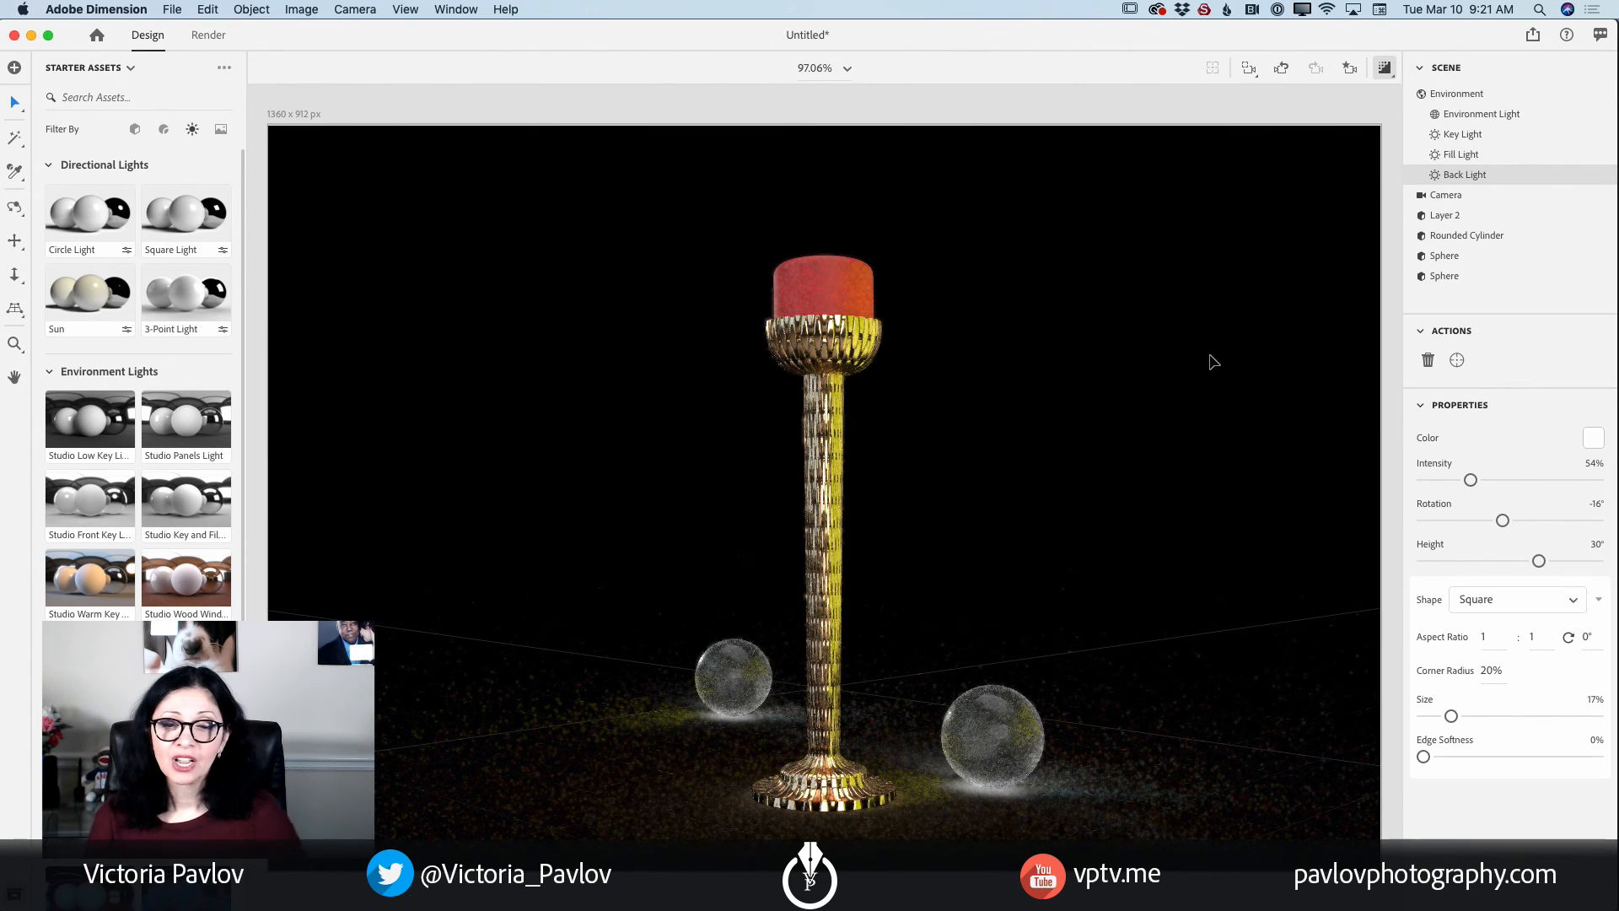
{"action": "left_click", "coordinate": [1385, 67]}
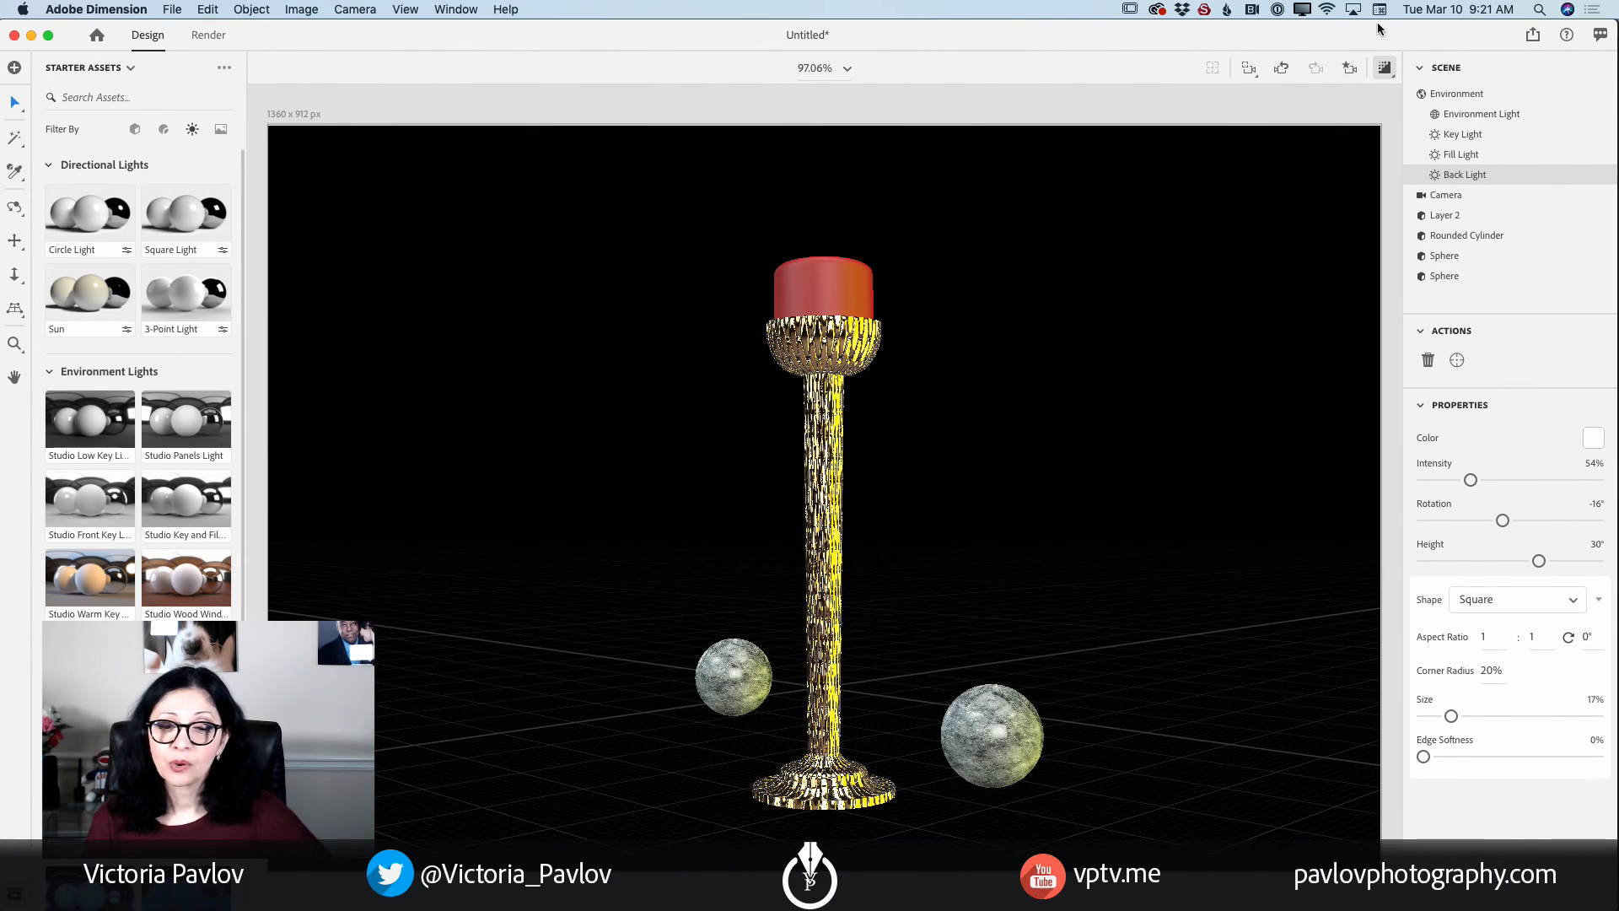
Reduce the Key Light's intensity to 33% and turn on the render preview.
{"action": "left_click", "coordinate": [1494, 137]}
{"action": "left_click_drag", "start_coordinate": [1543, 478], "coordinate": [1454, 481]}
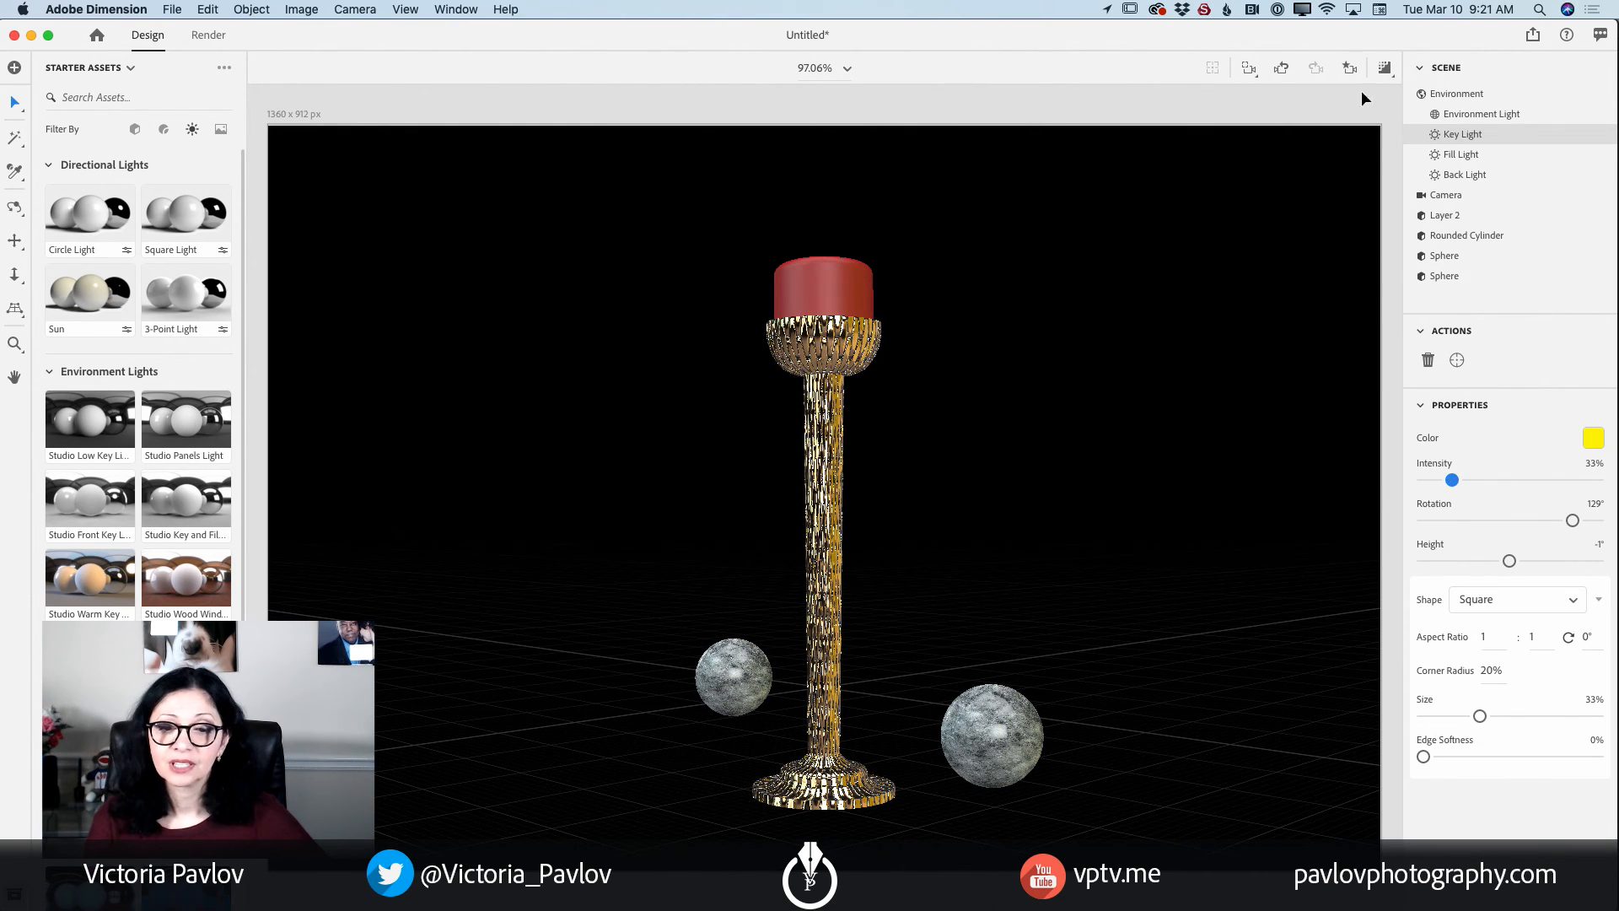
{"action": "left_click", "coordinate": [1386, 68]}
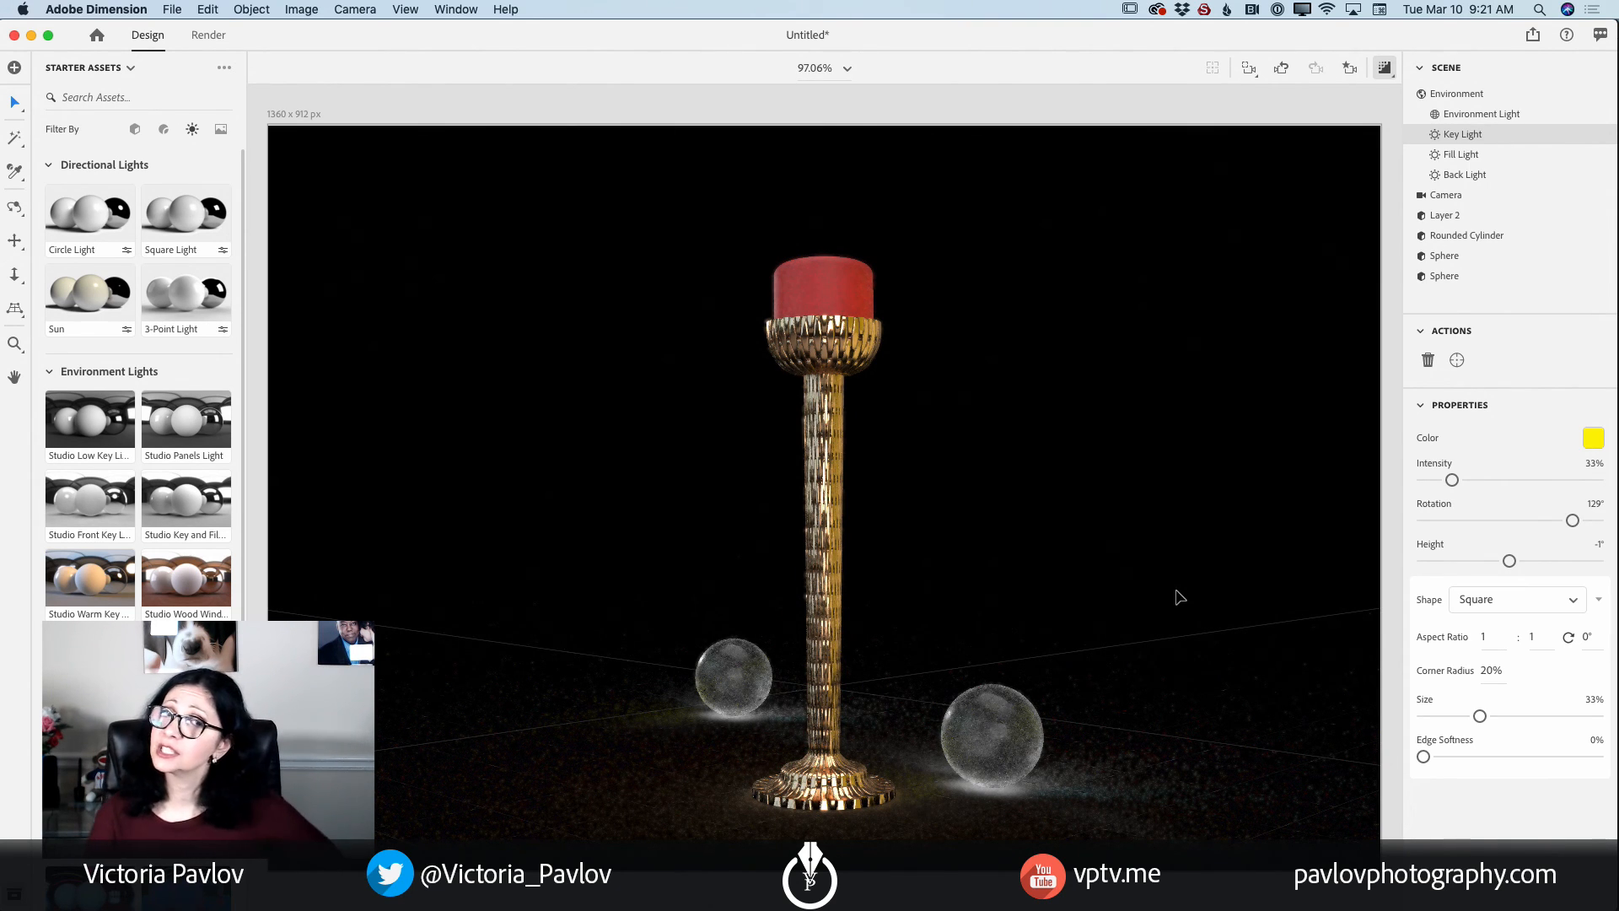
{"action": "left_click", "coordinate": [1536, 37]}
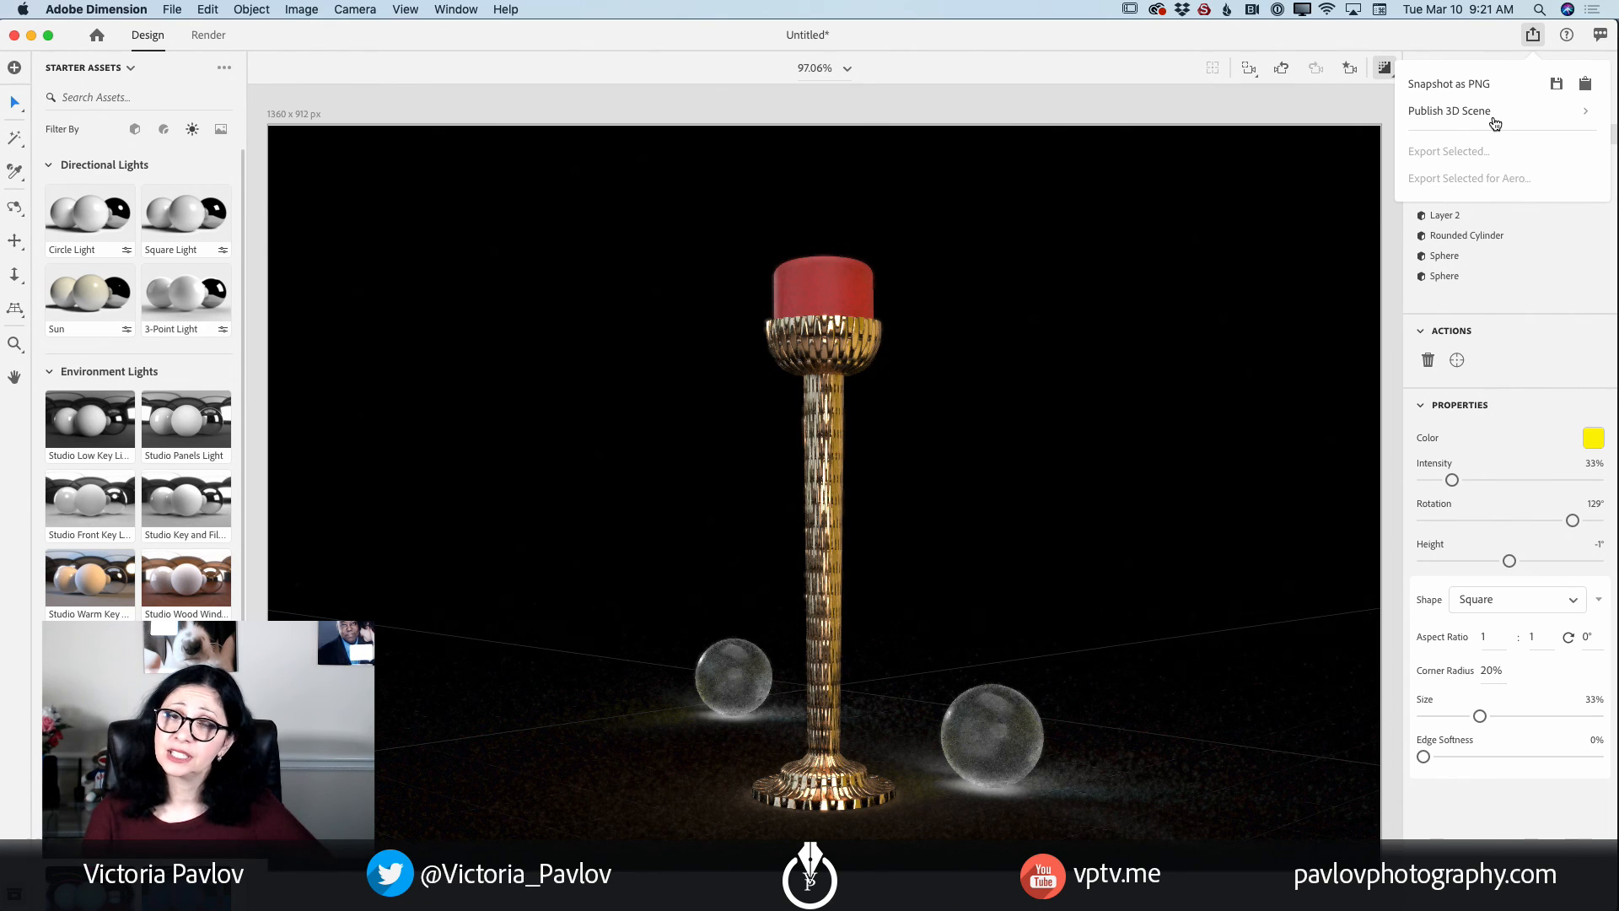
{"action": "left_click", "coordinate": [1360, 119]}
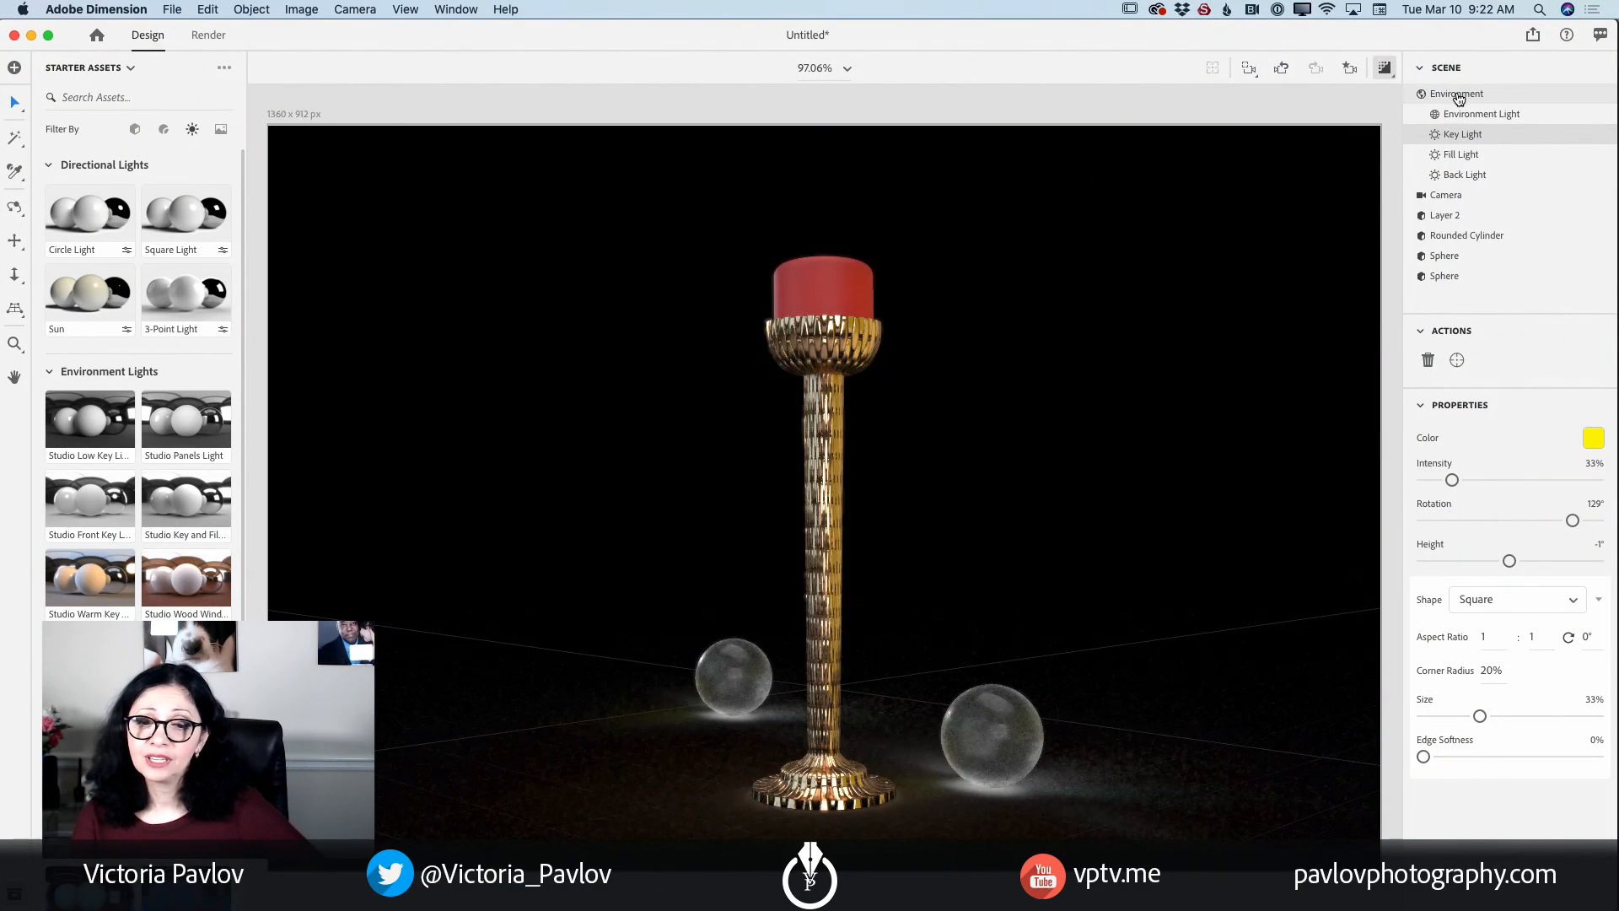
Set the environment's background color to white, RGB 255, 255, 255, and turn off the render preview.
{"action": "left_click", "coordinate": [1458, 96]}
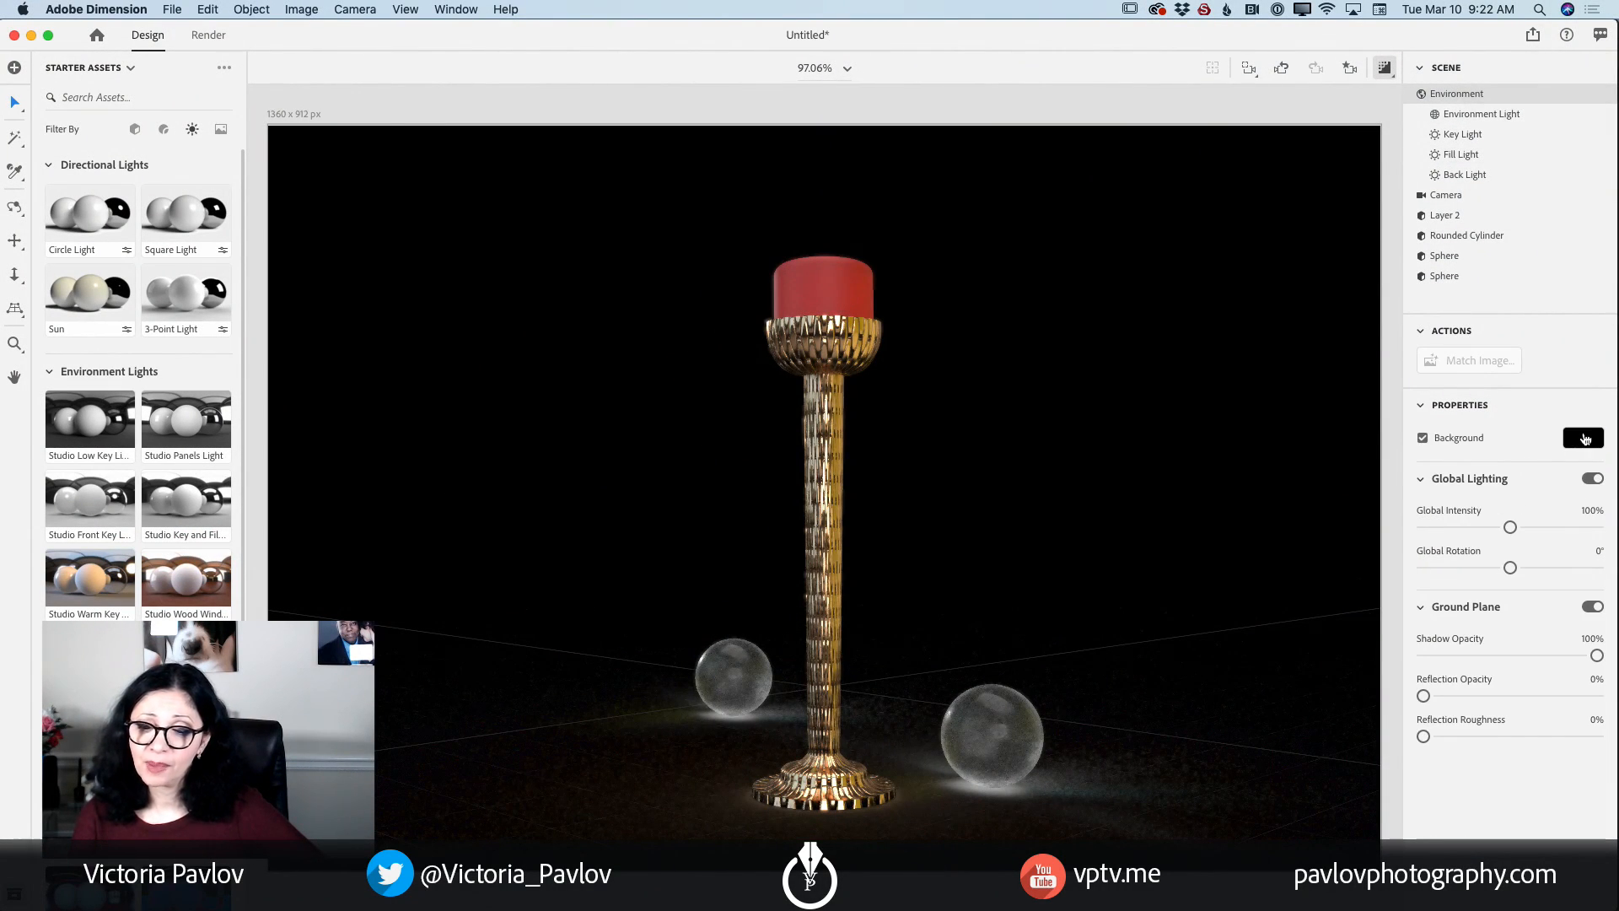
{"action": "left_click", "coordinate": [1584, 439]}
{"action": "left_click_drag", "start_coordinate": [1360, 342], "coordinate": [1332, 316]}
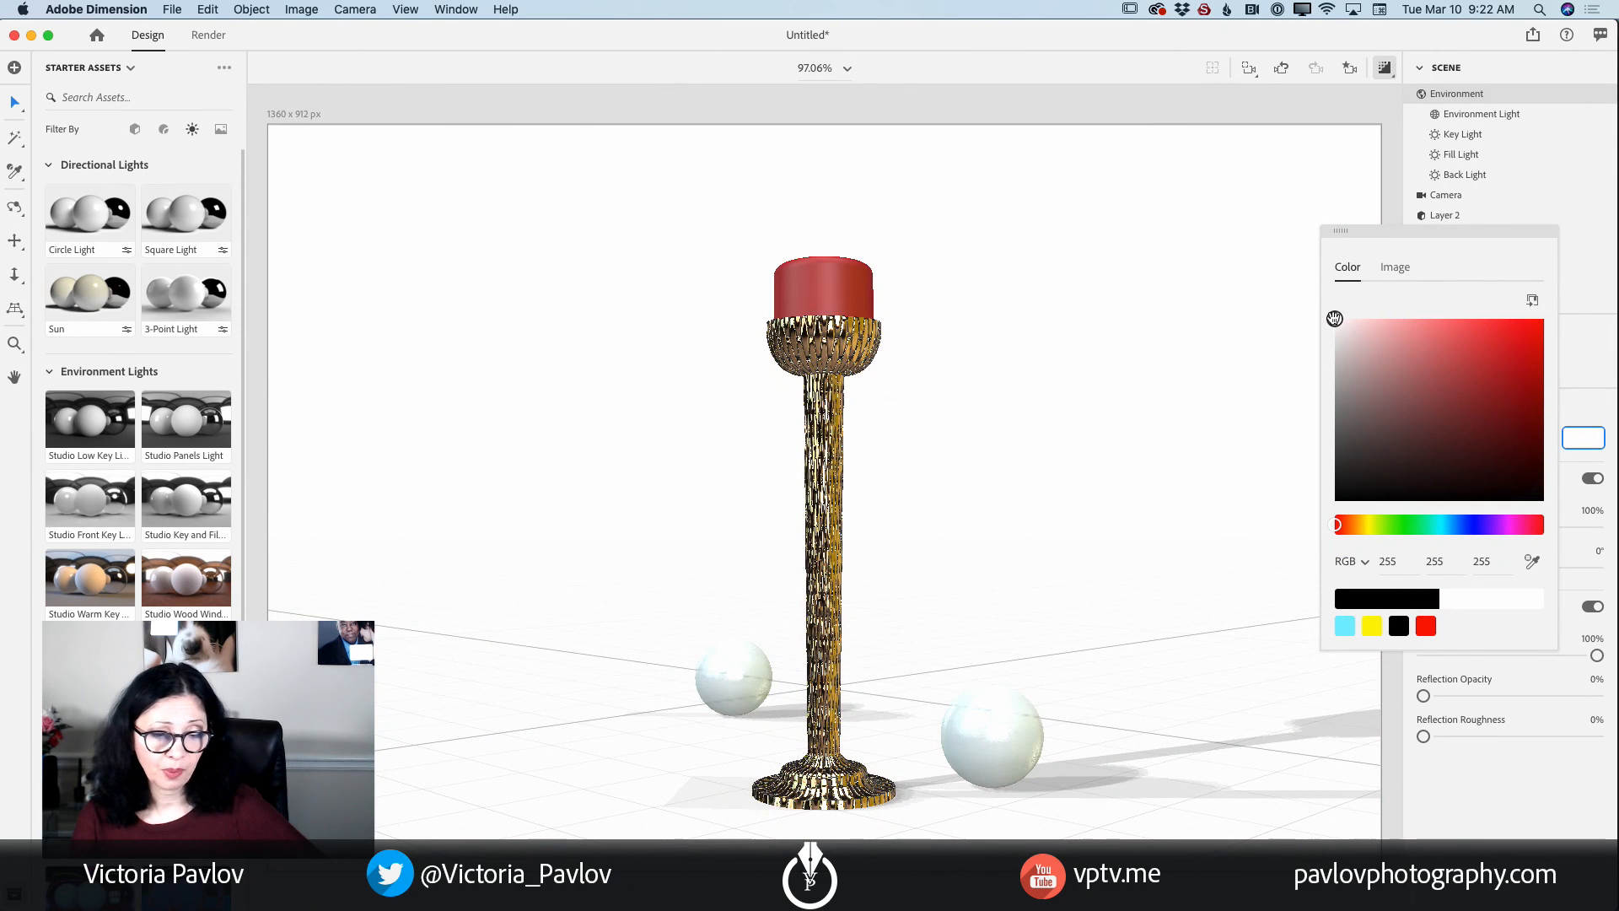
{"action": "left_click", "coordinate": [1521, 800]}
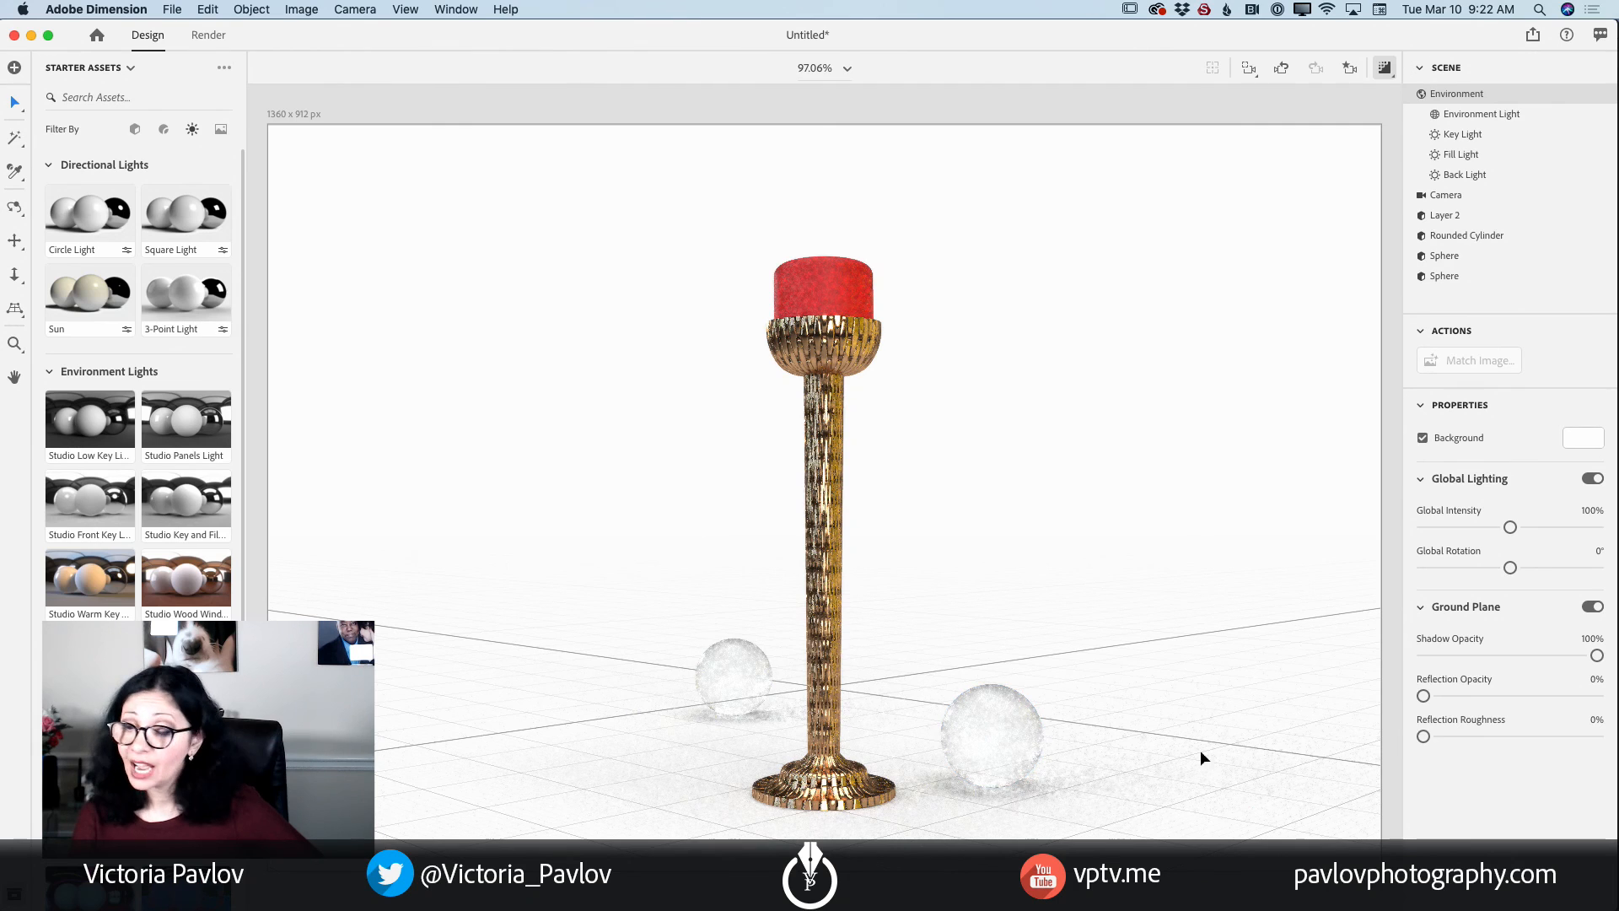
{"action": "left_click", "coordinate": [1384, 69]}
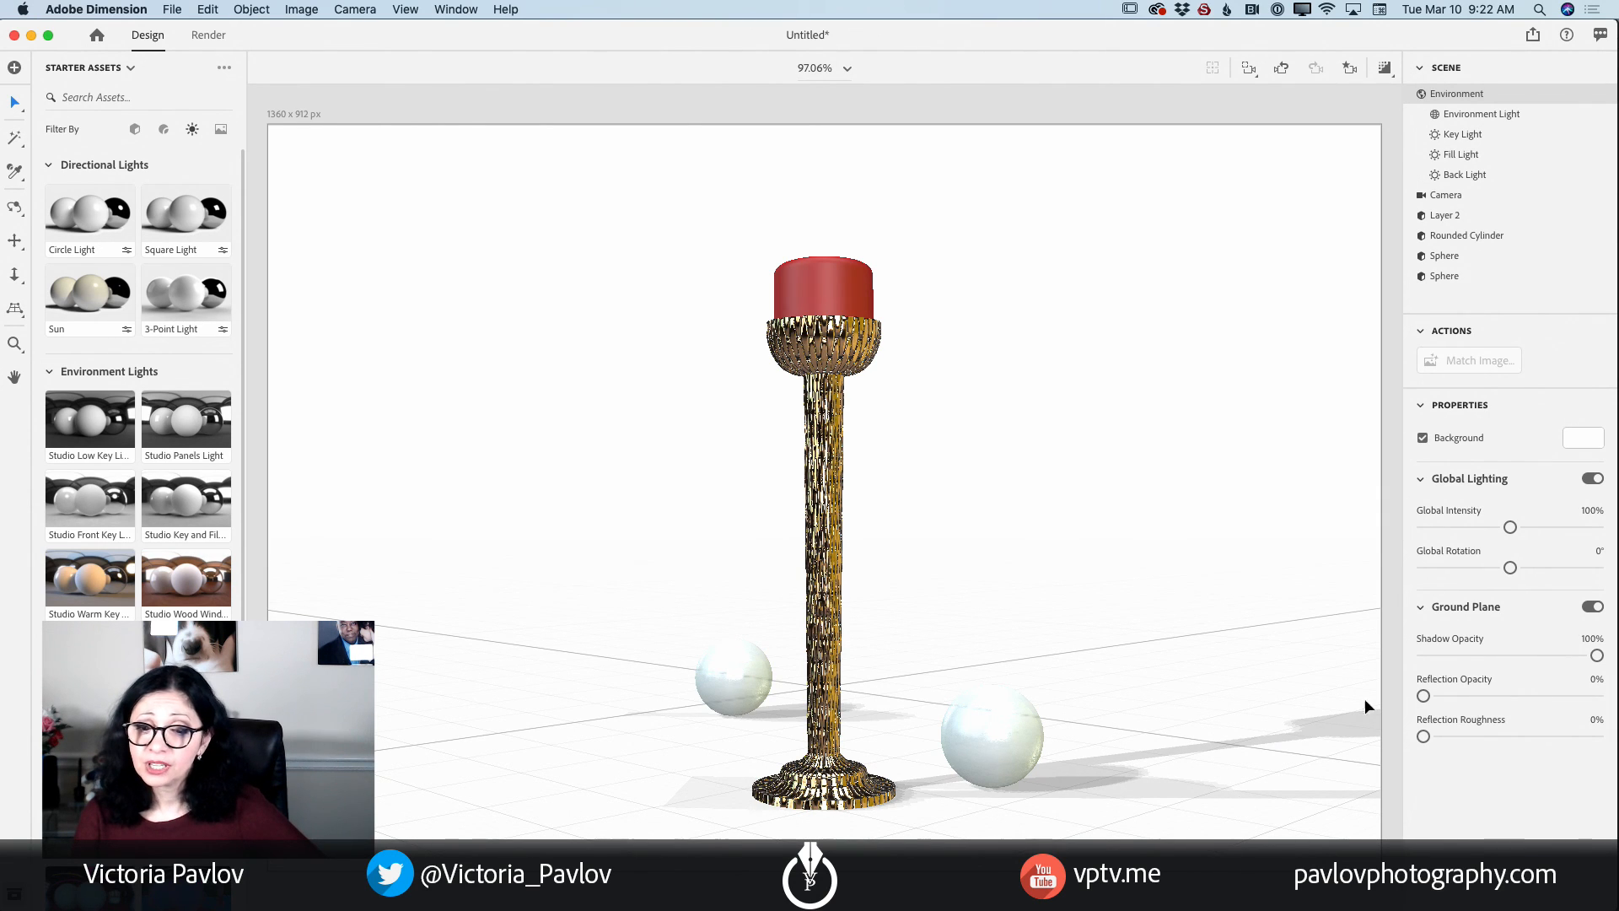
Open the properties of the Environment Light.
{"action": "left_click", "coordinate": [1469, 135]}
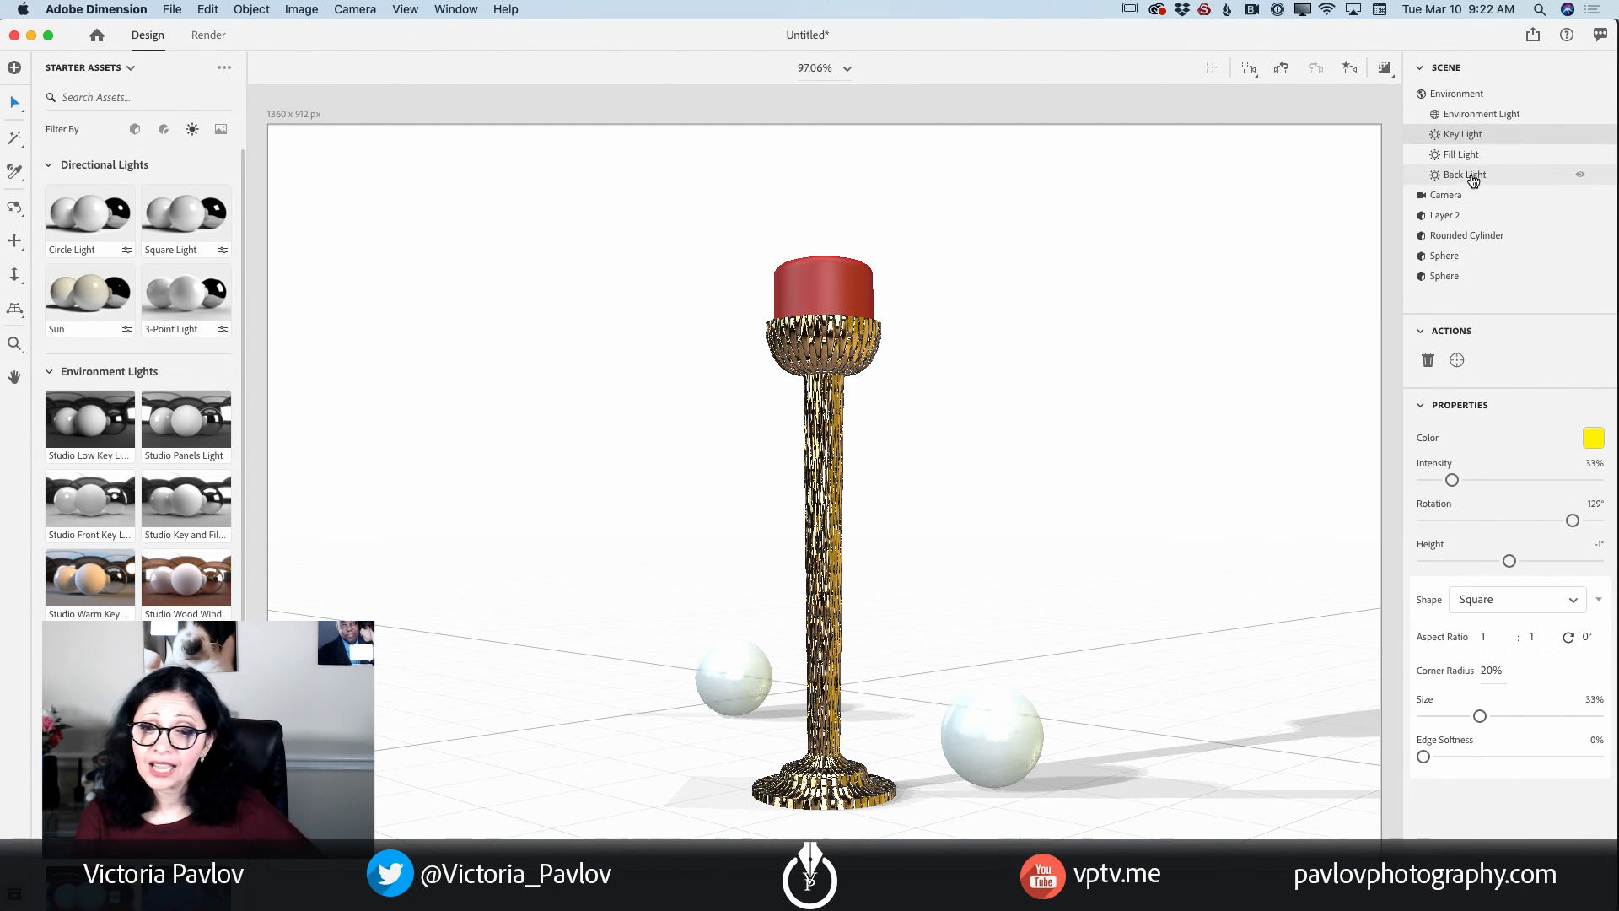
{"action": "left_click", "coordinate": [1464, 116]}
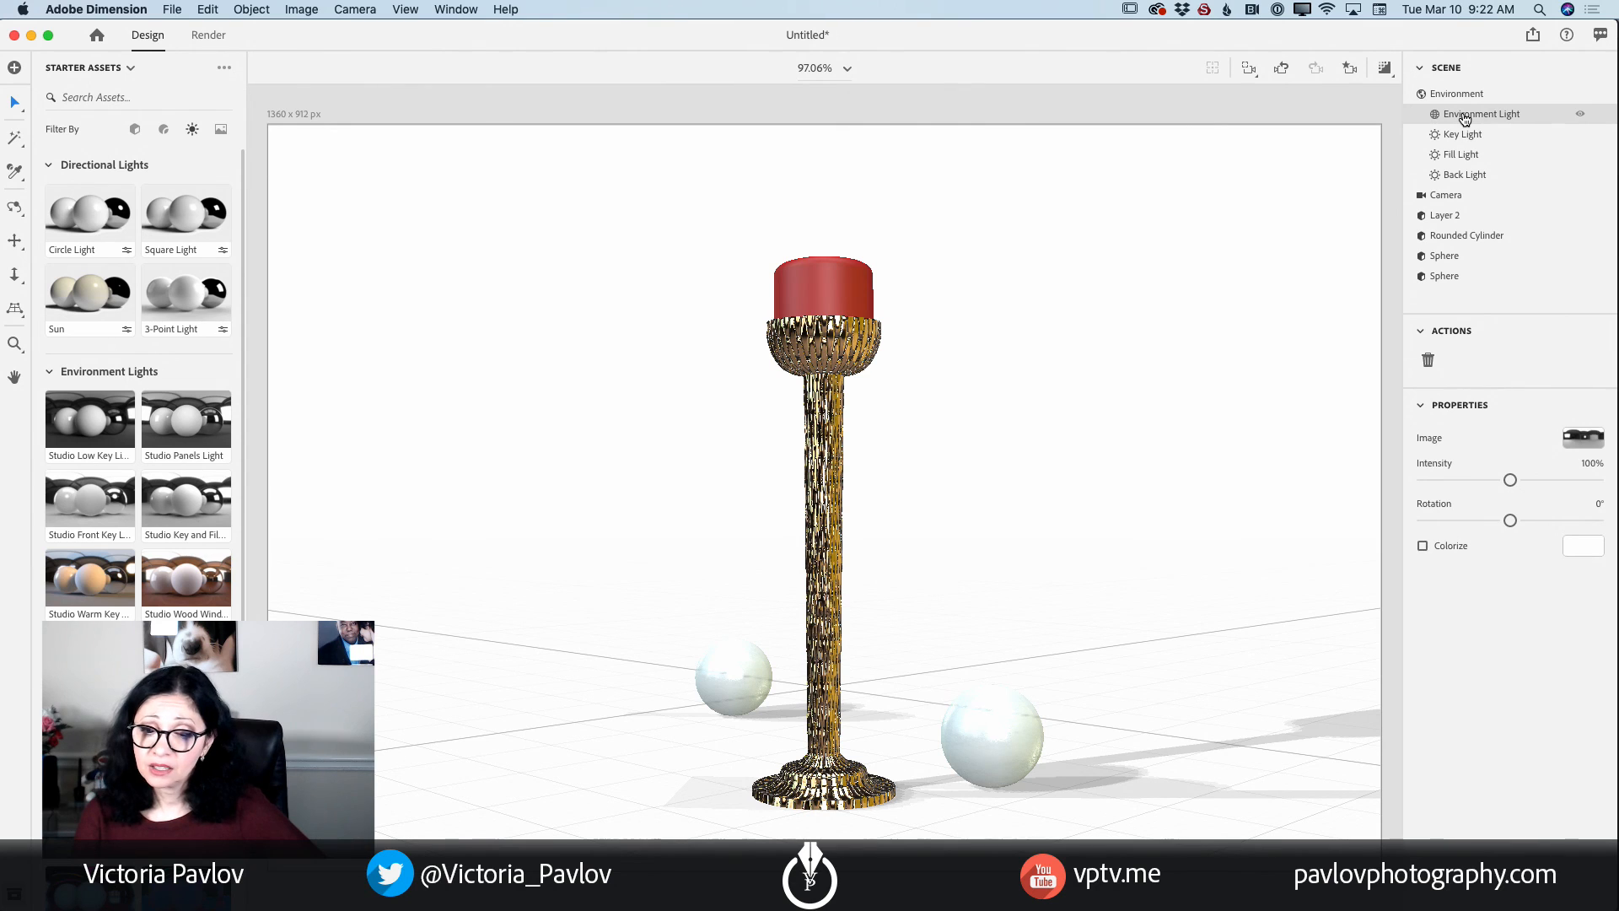